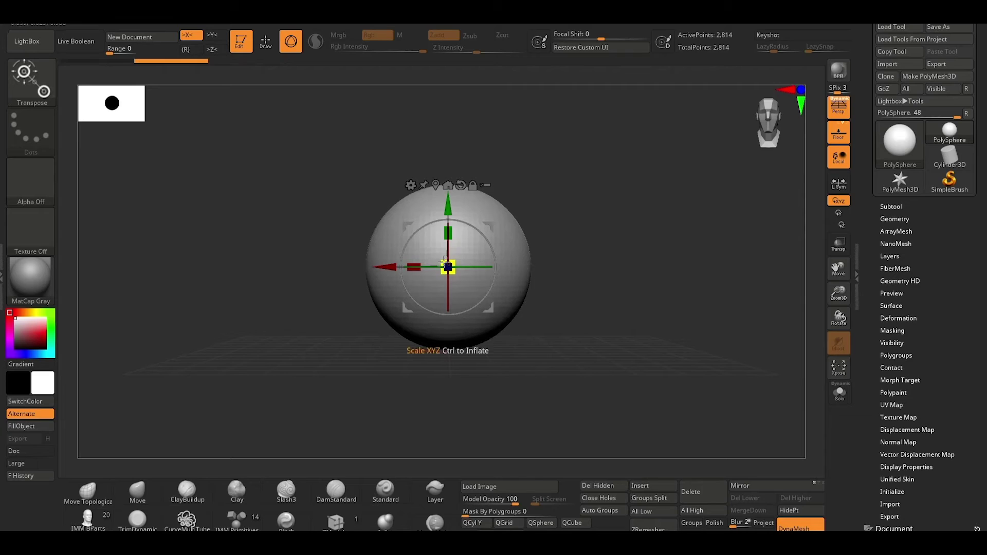
Clip away the PolySphere's lower half and squash the rest into a low dome.
left_click_drag(449, 233, 449, 350, "ctrl")
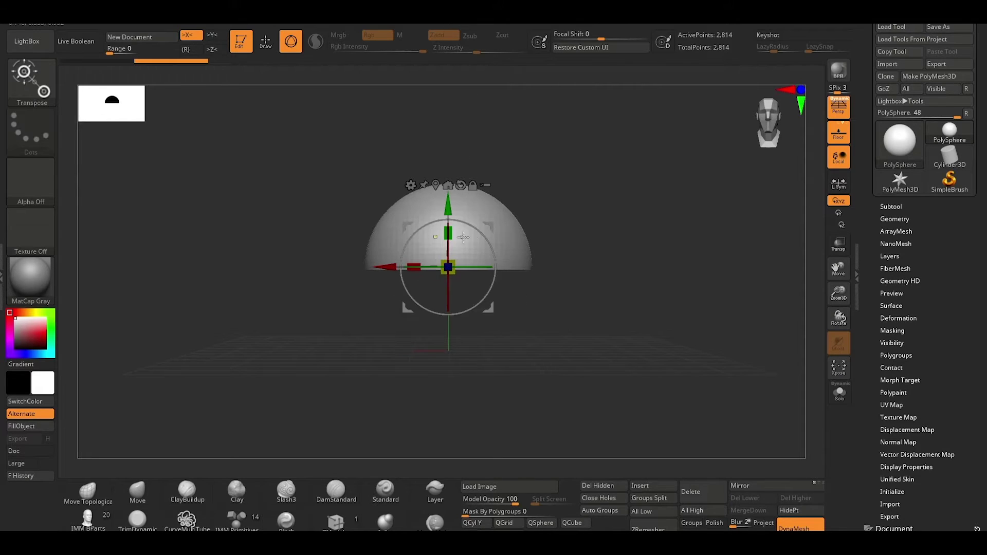
left_click_drag(448, 232, 448, 163)
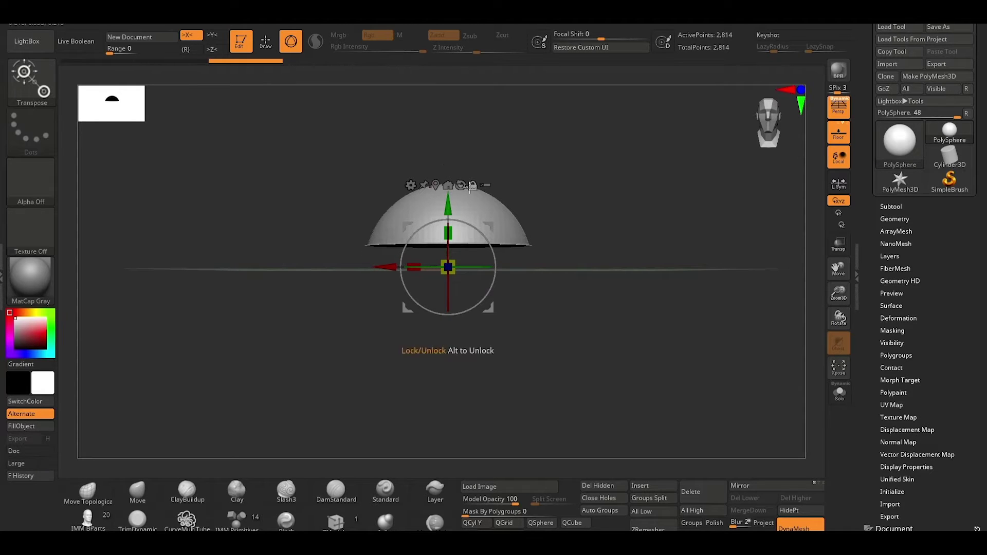
key("q")
mouse_move(554, 223)
left_mouse_down()
mouse_move(572, 192)
mouse_move(555, 231)
mouse_move(578, 236)
mouse_move(591, 218)
mouse_move(569, 209)
mouse_move(527, 302)
mouse_move(514, 309)
left_mouse_up()
mouse_move(517, 262)
left_mouse_down()
mouse_move(504, 306)
mouse_move(502, 261)
mouse_move(540, 165)
mouse_move(532, 229)
left_mouse_up()
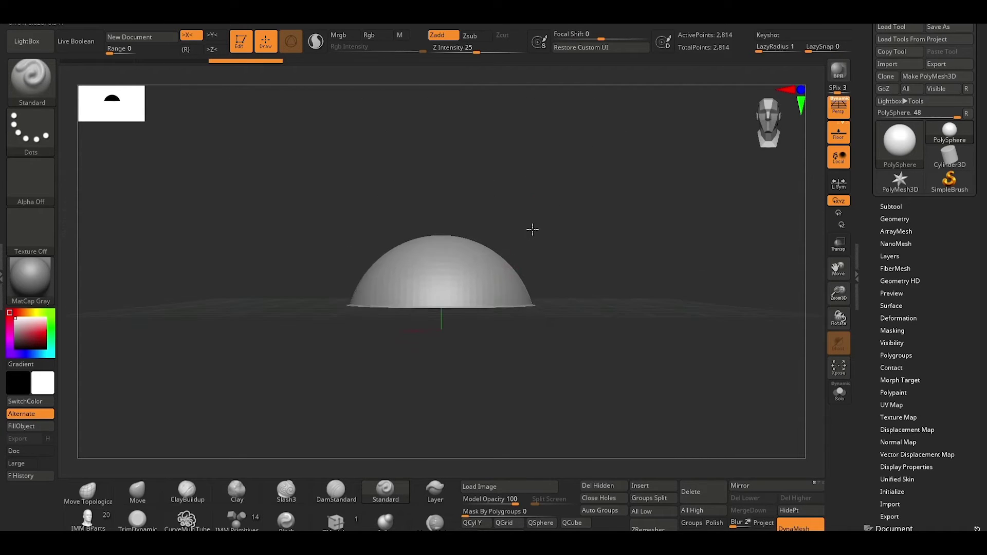
Enable Sculptris Pro and test a ClayBuildup stroke on the dome, then undo it.
left_click(318, 46)
left_click(200, 495)
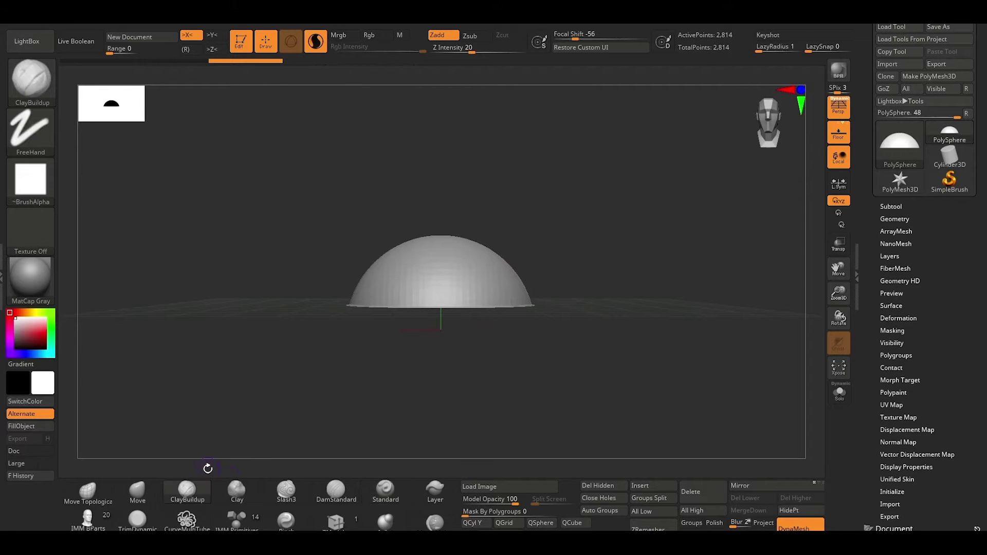
mouse_move(540, 227)
left_mouse_down()
mouse_move(548, 240)
mouse_move(579, 214)
mouse_move(572, 248)
left_mouse_up()
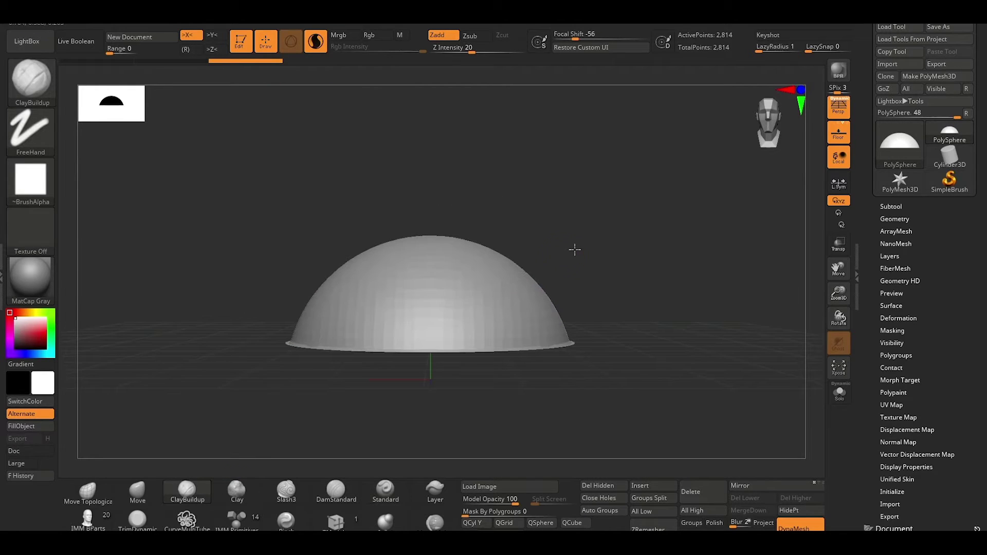
mouse_move(393, 322)
left_mouse_down()
mouse_move(394, 308)
mouse_move(408, 307)
left_mouse_up()
key("s")
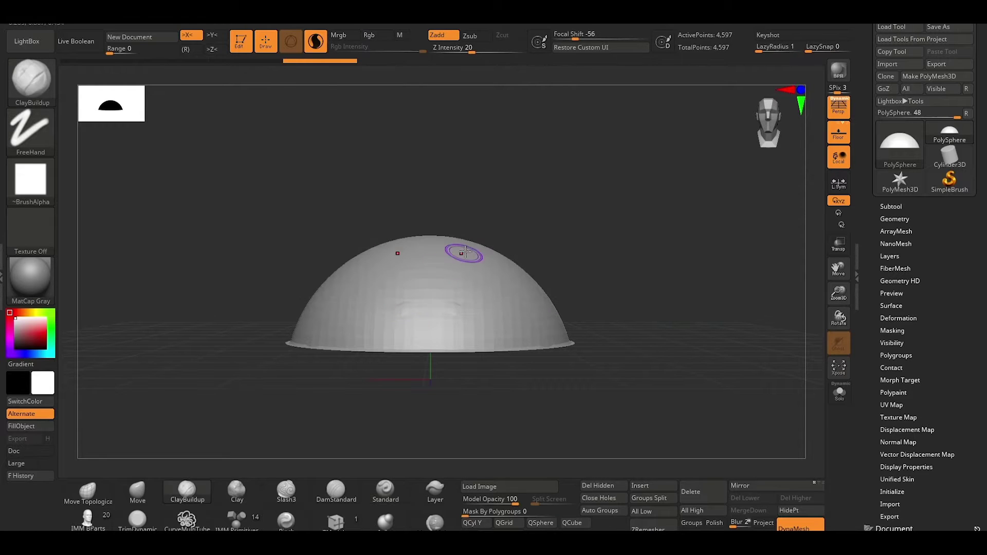
key("ctrl+z")
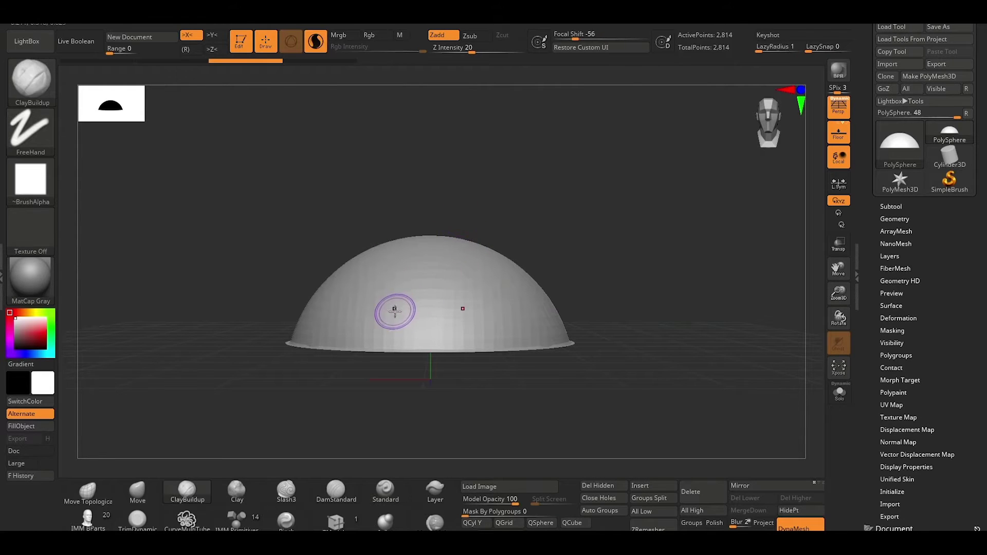
Try MaskPen and Smooth, then DynaMesh the dome into denser geometry.
key("ctrl")
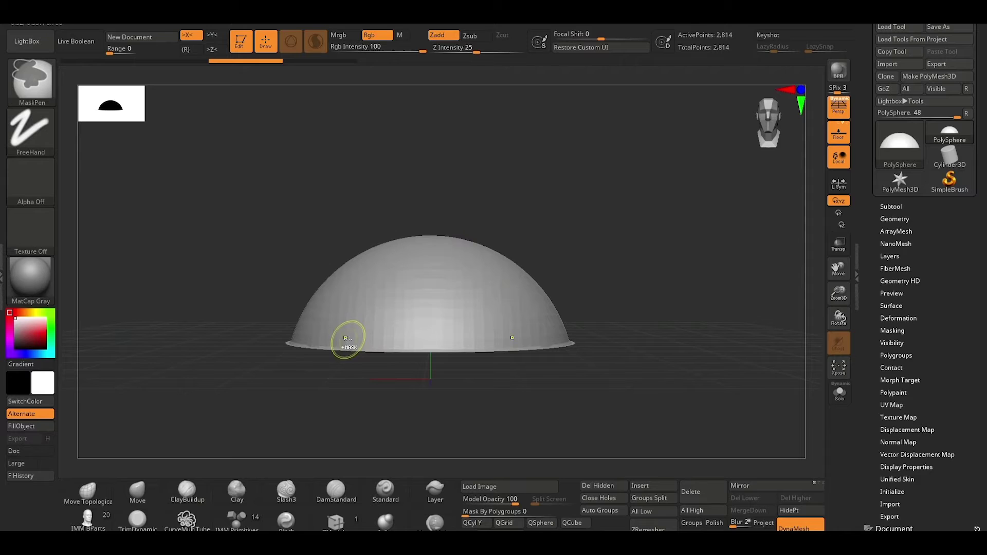
key("ctrl")
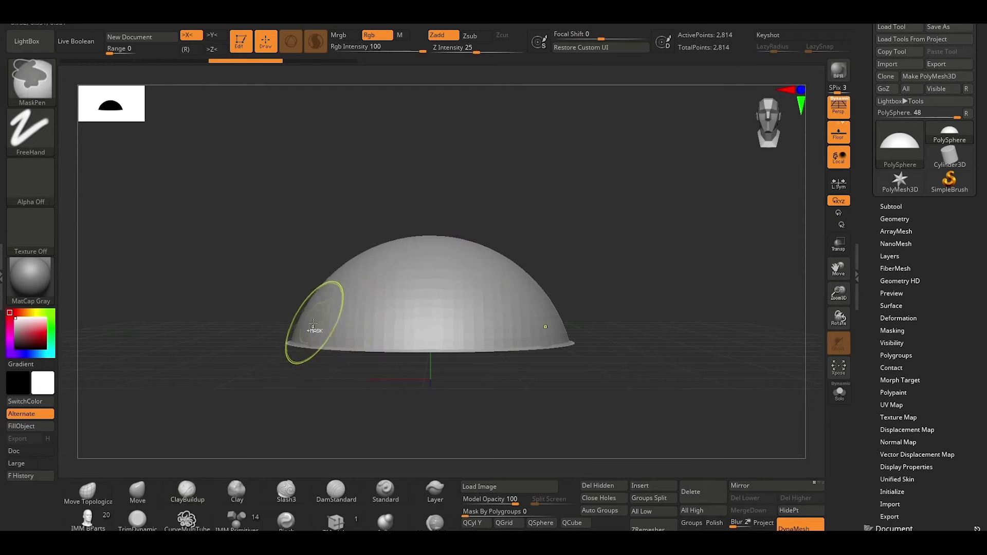
key("shift")
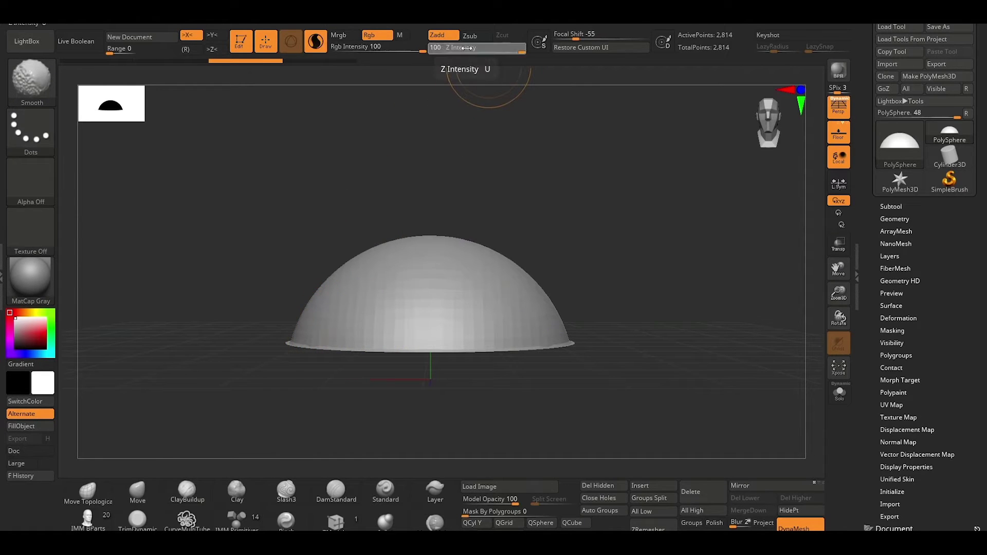
mouse_move(329, 360)
left_mouse_down("ctrl")
mouse_move(360, 367)
mouse_move(362, 320)
left_mouse_up("ctrl")
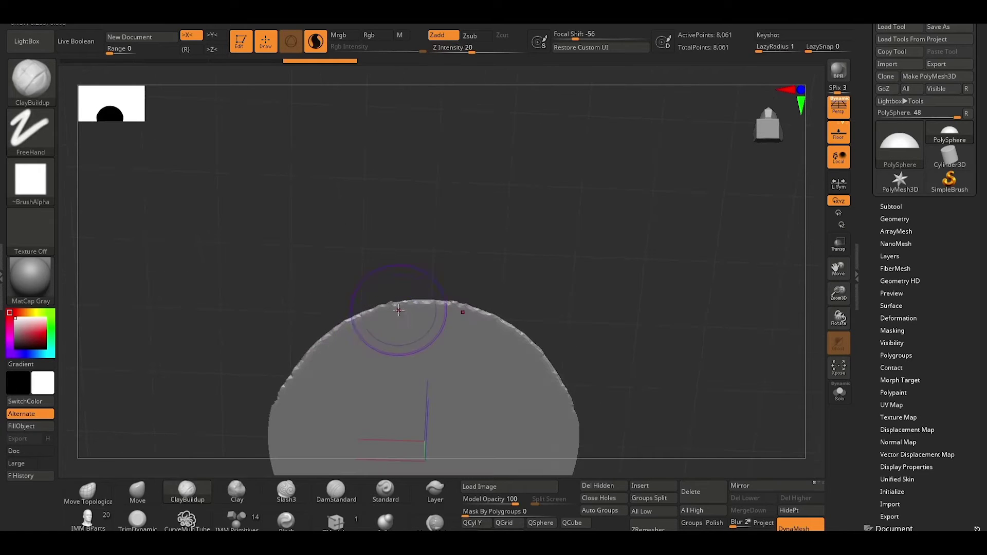
Build up clay and smooth the ridges across the dome's top and left crease.
key("shift")
left_click_drag(394, 313, 367, 319)
mouse_move(436, 309)
left_mouse_down("shift")
mouse_move(372, 327)
mouse_move(262, 419)
left_mouse_up("shift")
key("shift")
mouse_move(265, 302)
left_mouse_down()
mouse_move(361, 276)
mouse_move(363, 393)
mouse_move(386, 286)
mouse_move(410, 297)
mouse_move(402, 323)
mouse_move(440, 326)
mouse_move(451, 284)
mouse_move(462, 291)
left_mouse_up()
key("shift")
left_click_drag(435, 366, 432, 359, "ctrl")
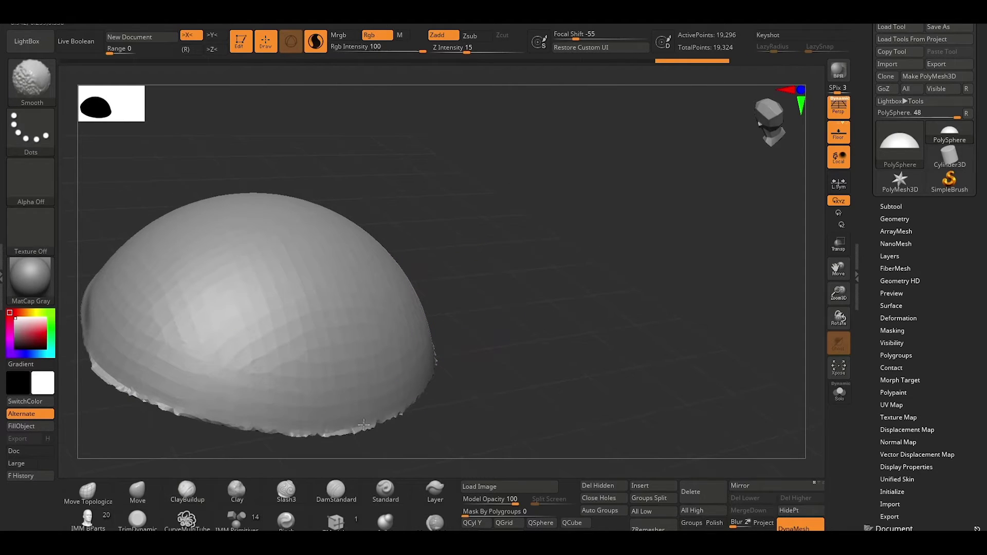
Smooth the dome's left, bottom and right rim from side and top views.
left_click_drag(205, 395, 178, 390, "shift")
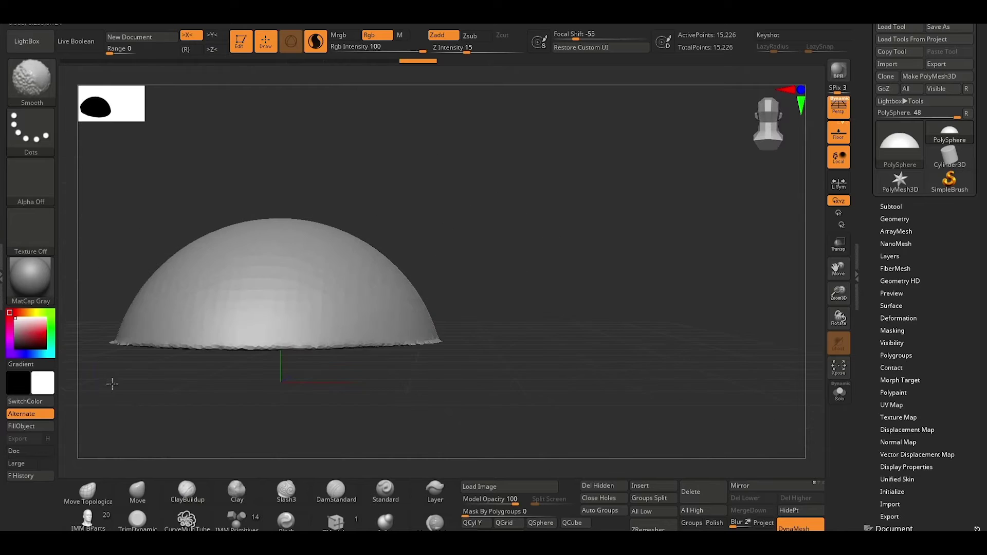
key("shift")
left_click_drag(150, 377, 106, 371, "shift")
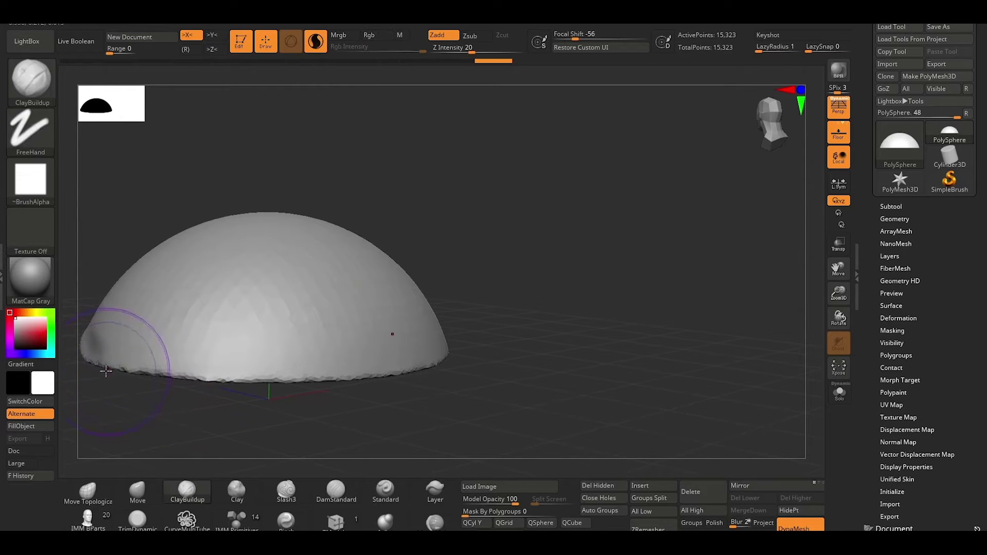
mouse_move(170, 378)
left_mouse_down("shift")
mouse_move(312, 362)
mouse_move(331, 379)
mouse_move(431, 357)
left_mouse_up("shift")
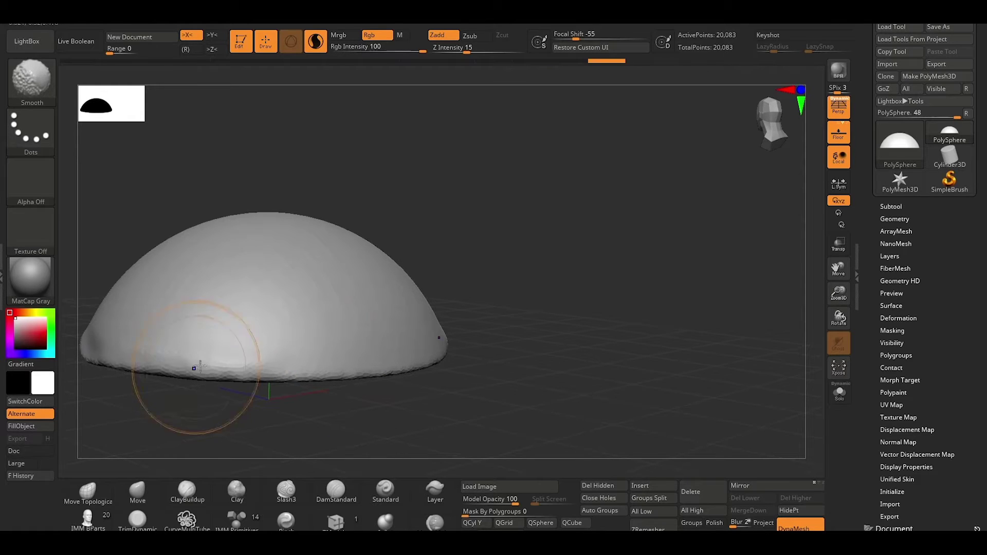
left_click_drag(509, 282, 579, 317)
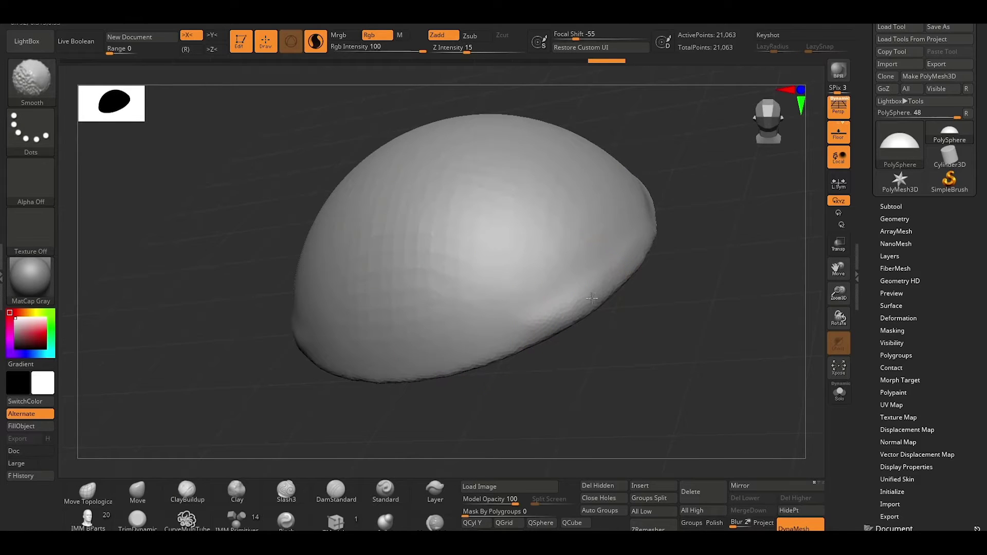
left_click_drag(652, 186, 607, 227, "shift")
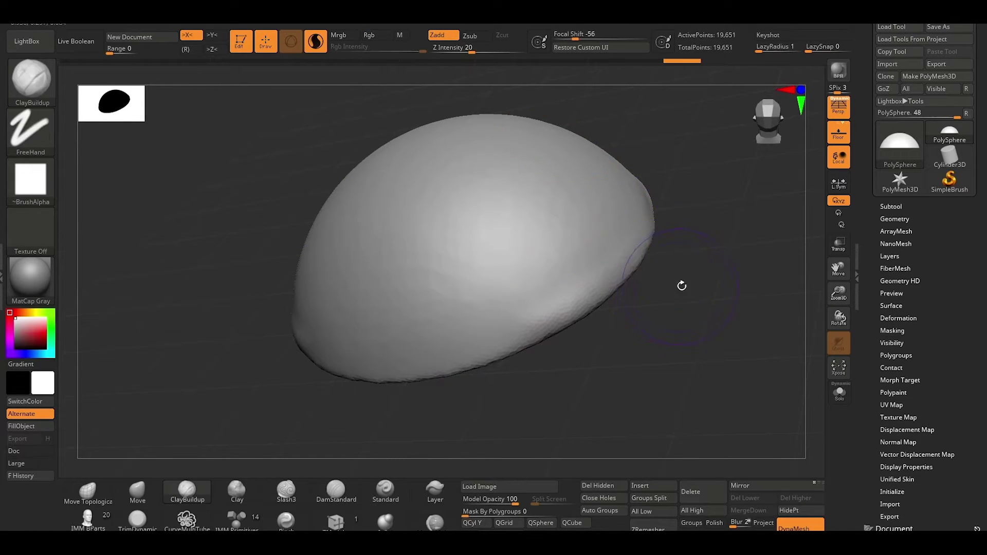
left_click_drag(680, 282, 648, 291)
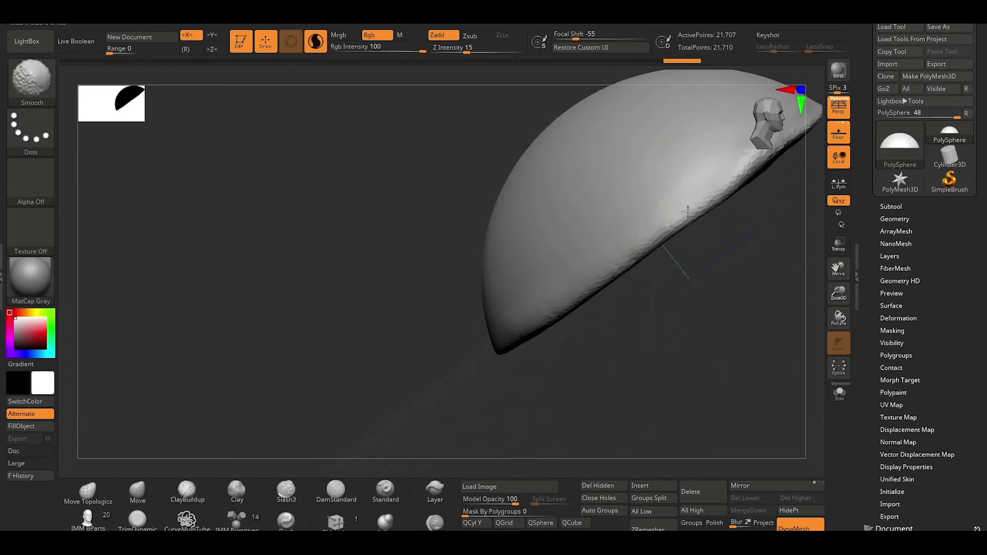
mouse_move(436, 374)
left_mouse_down()
mouse_move(412, 359)
mouse_move(398, 318)
left_mouse_up()
mouse_move(666, 277)
left_mouse_down("alt")
mouse_move(663, 295)
mouse_move(494, 401)
left_mouse_up("alt")
Smooth the dome's bottom edge from a front view and DynaMesh it evenly.
left_click_drag(610, 171, 617, 169, "shift")
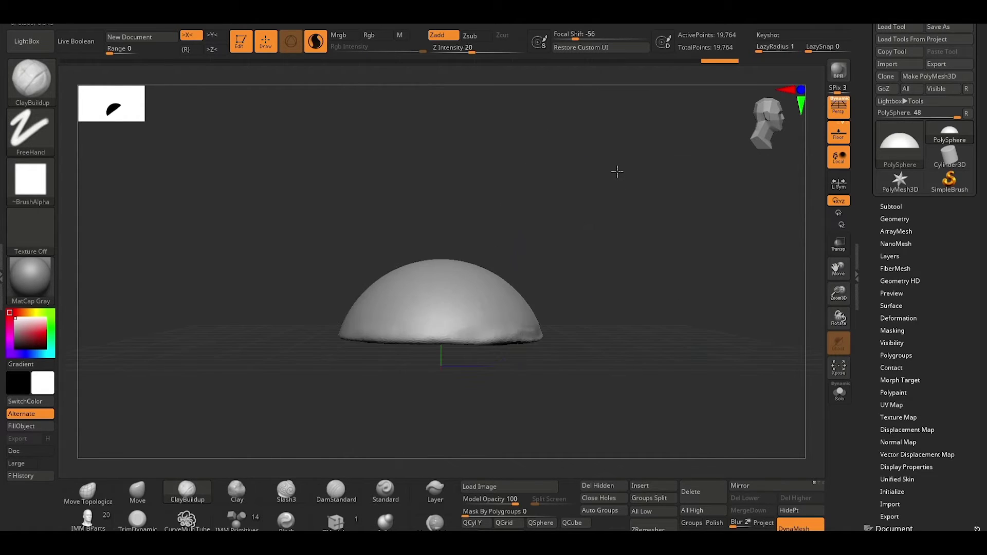
left_click_drag(629, 279, 590, 297)
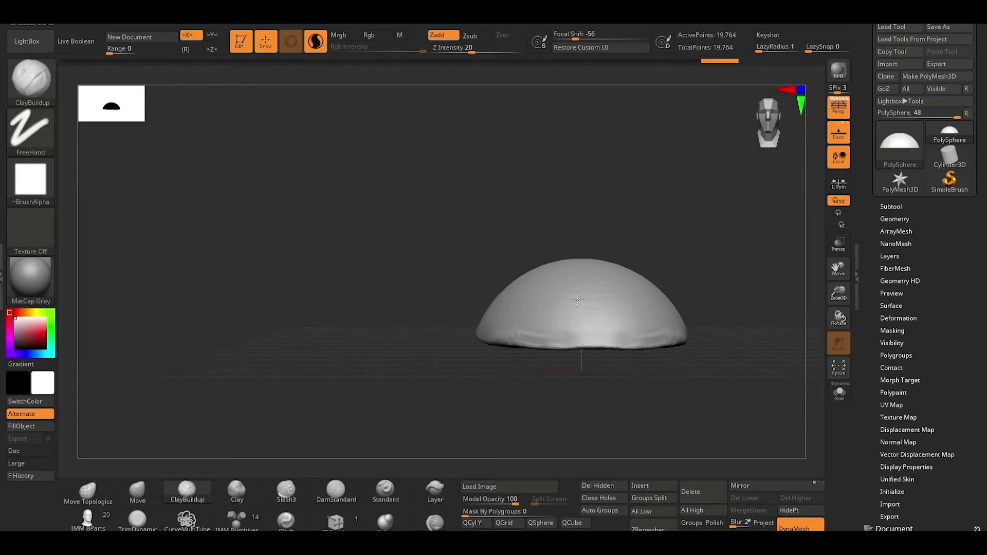
left_click_drag(696, 278, 630, 299, "alt")
left_click_drag(513, 381, 564, 378, "shift")
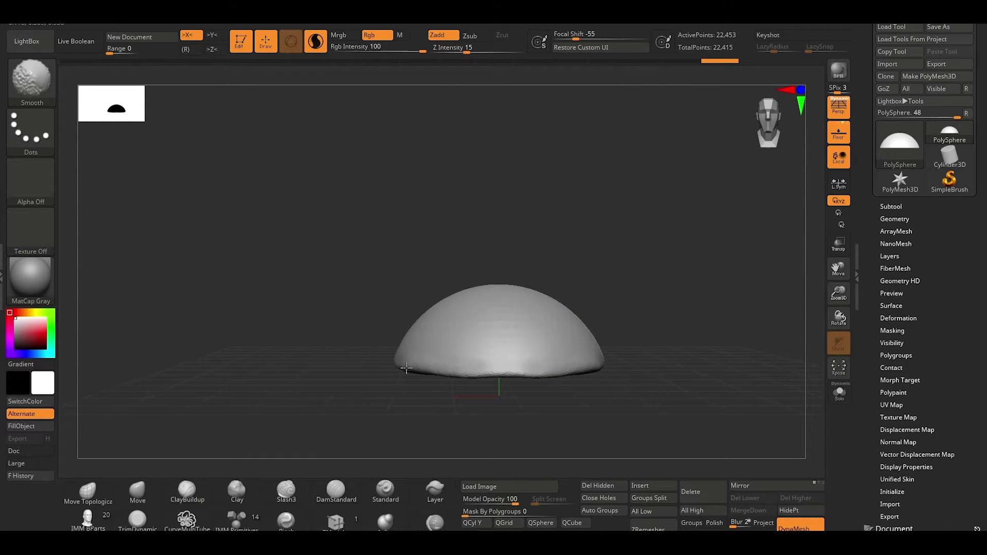
left_click_drag(605, 367, 630, 315, "ctrl")
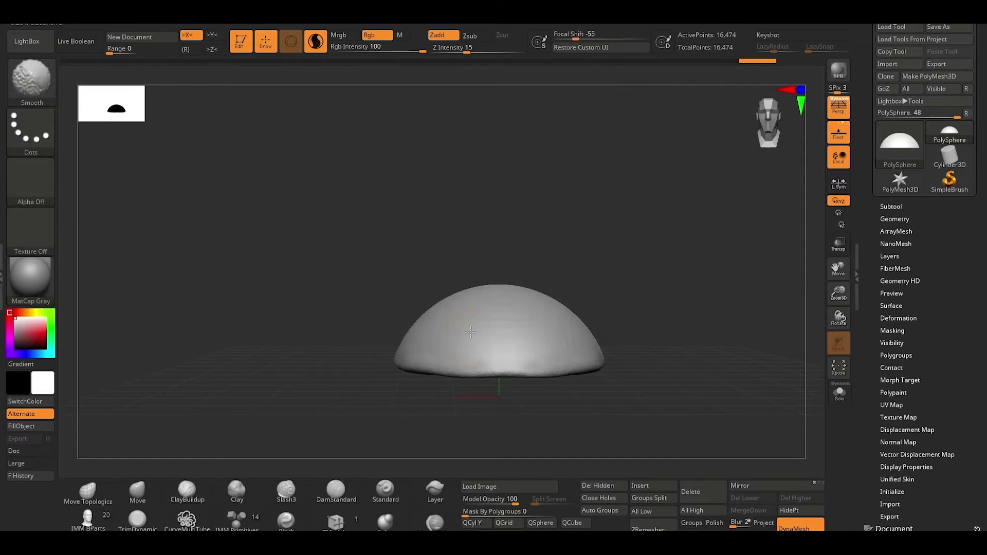
Smooth the dome's base again and orbit around to check the rim.
left_click_drag(414, 366, 419, 375, "shift")
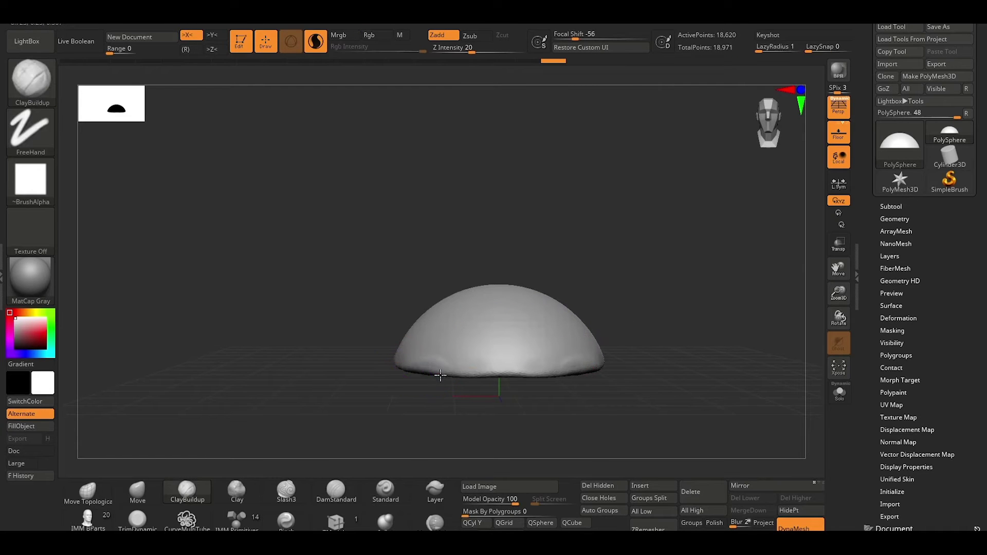
left_click_drag(478, 379, 494, 371, "shift")
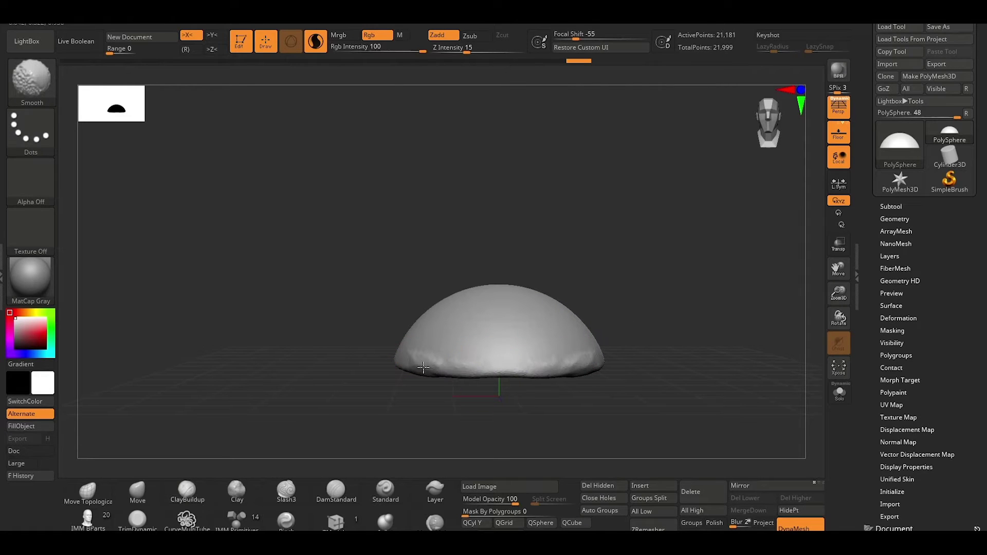
mouse_move(637, 348)
left_mouse_down("alt")
mouse_move(540, 363)
mouse_move(525, 344)
mouse_move(555, 333)
mouse_move(507, 326)
mouse_move(583, 342)
mouse_move(661, 342)
left_mouse_up("alt")
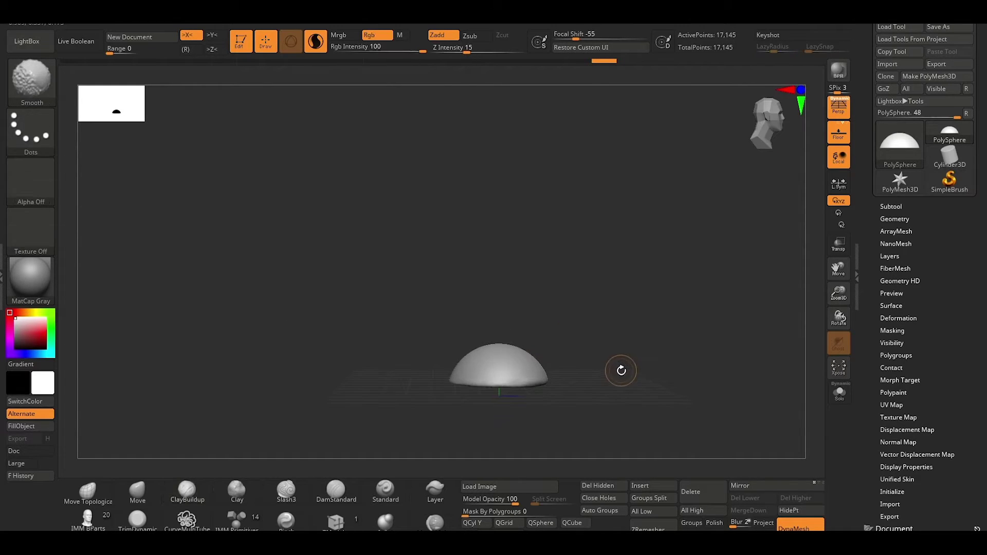
mouse_move(618, 374)
left_mouse_down()
mouse_move(555, 387)
mouse_move(568, 383)
mouse_move(562, 364)
mouse_move(647, 341)
mouse_move(582, 344)
mouse_move(590, 376)
left_mouse_up()
Move the bun dome upward off the floor.
key("w")
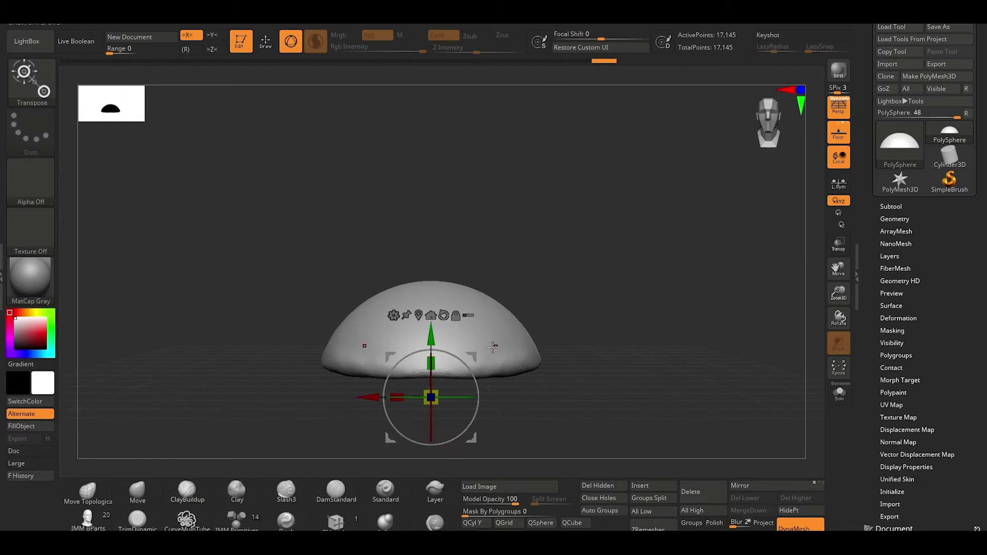
left_click_drag(431, 337, 431, 247)
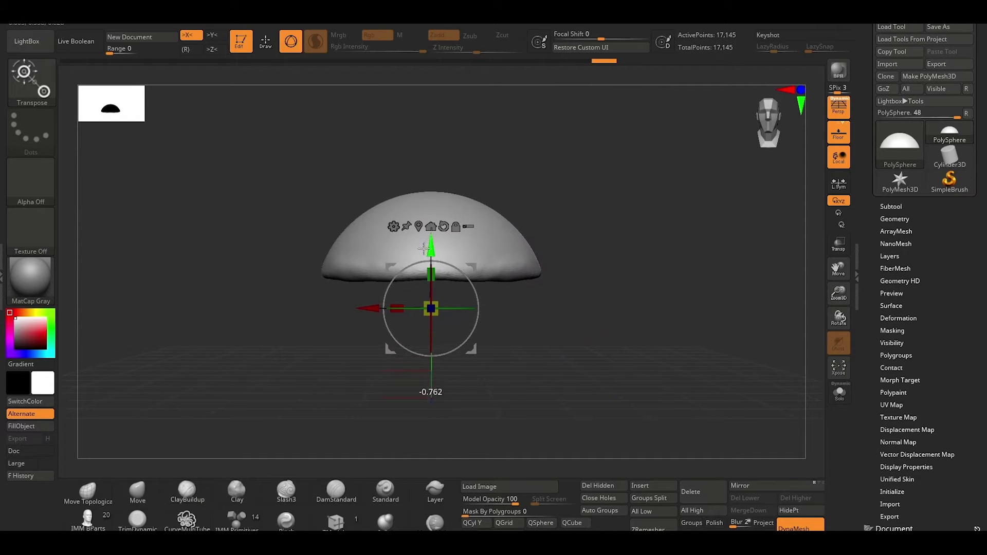
key("q")
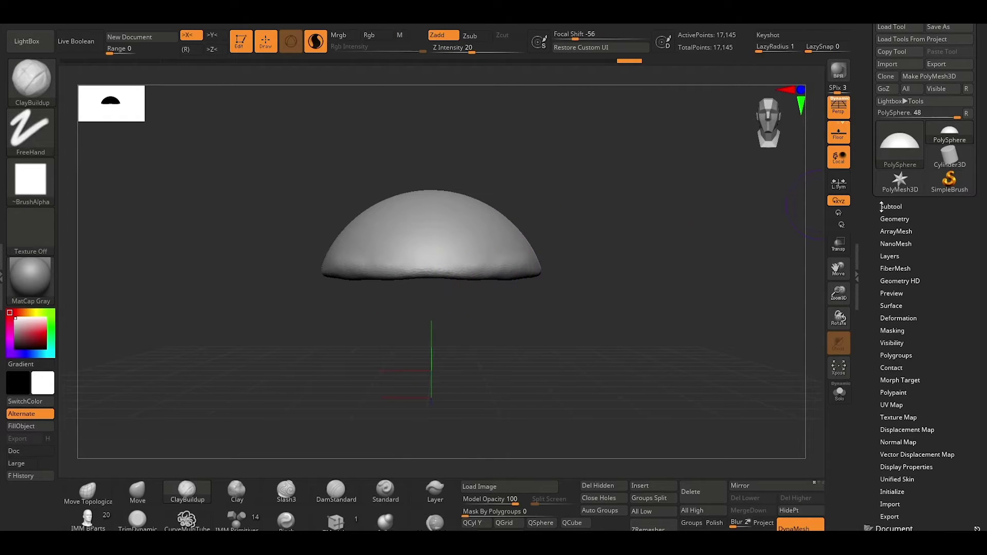
Insert a Cylinder3D as a new subtool.
left_click(890, 206)
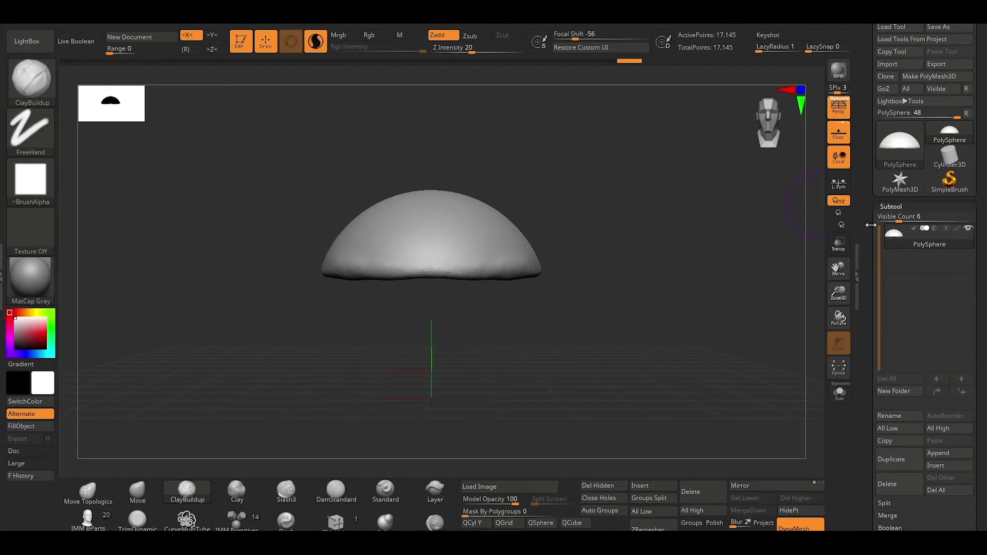
left_click(662, 487)
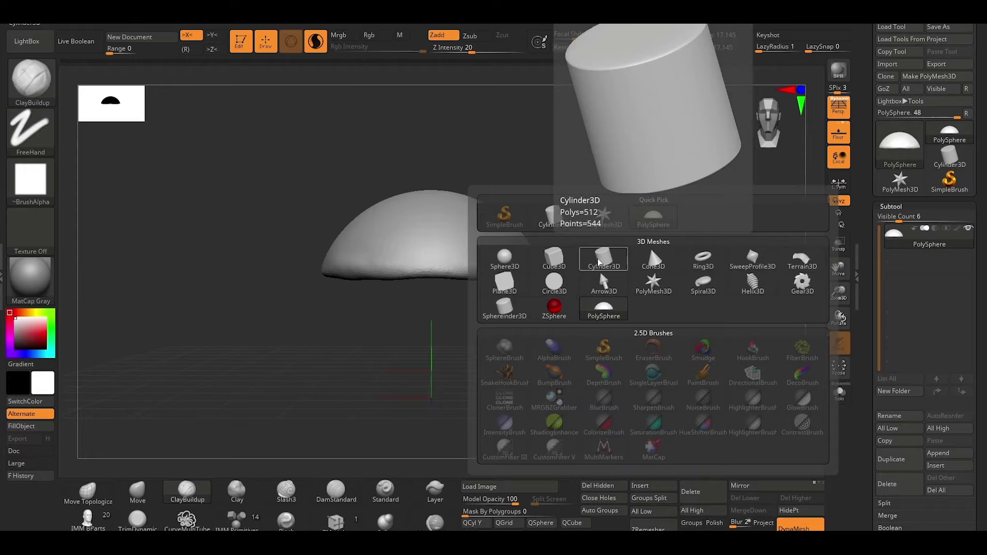
left_click(598, 258)
Flatten the cylinder, move it just under the dome, and narrow its width.
key("w")
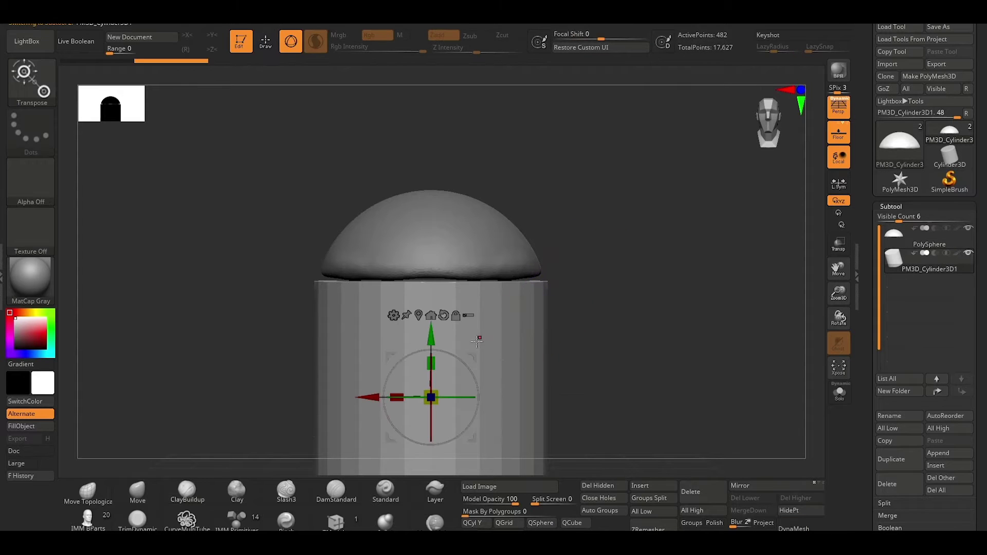
left_click_drag(431, 363, 425, 468)
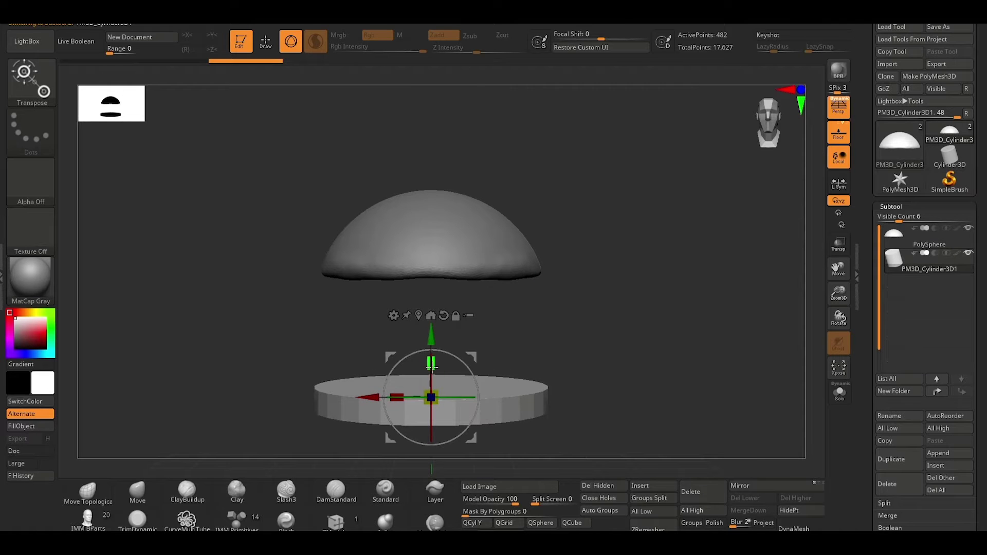
left_click_drag(431, 337, 443, 232)
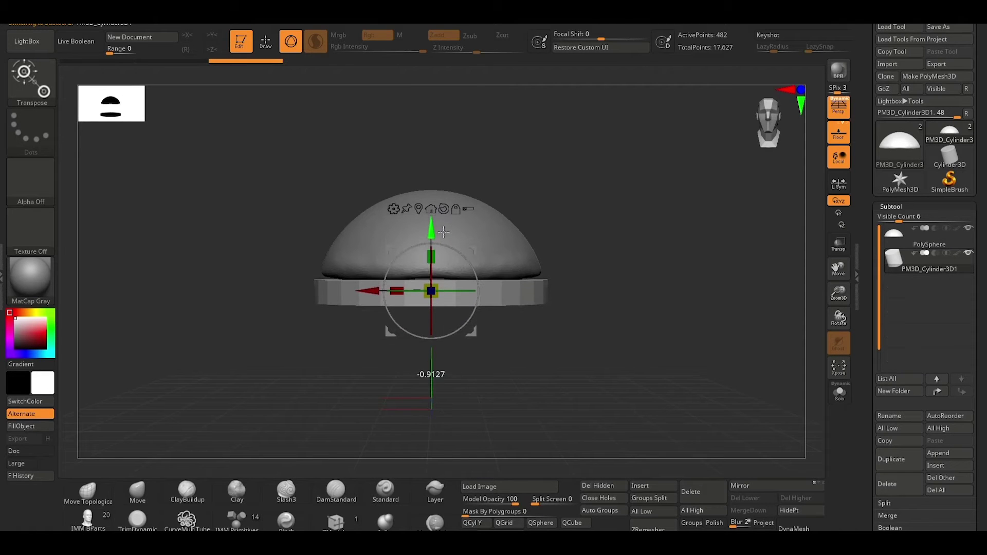
mouse_move(588, 172)
left_mouse_down()
mouse_move(566, 216)
mouse_move(582, 212)
mouse_move(586, 183)
left_mouse_up()
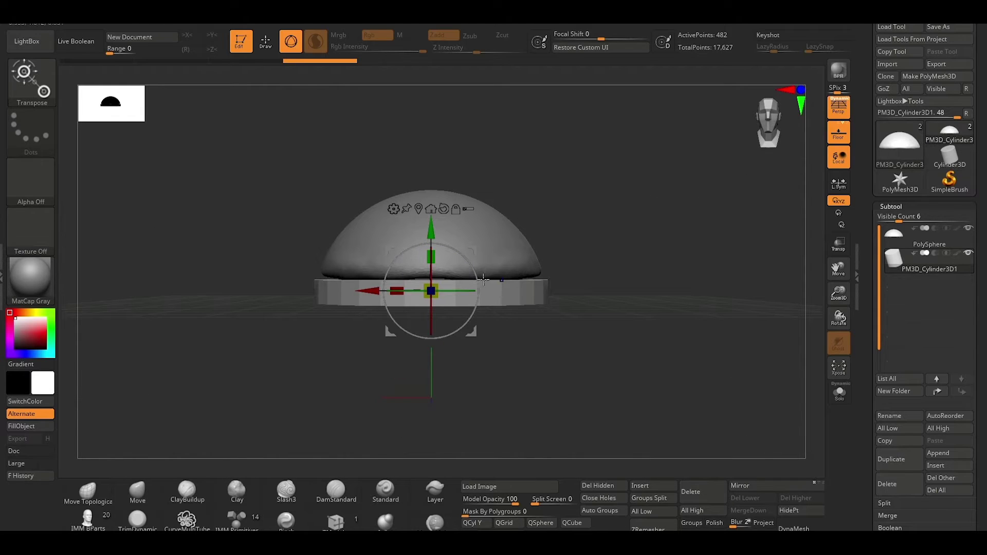
mouse_move(400, 291)
left_mouse_down()
mouse_move(430, 266)
mouse_move(432, 231)
left_mouse_up()
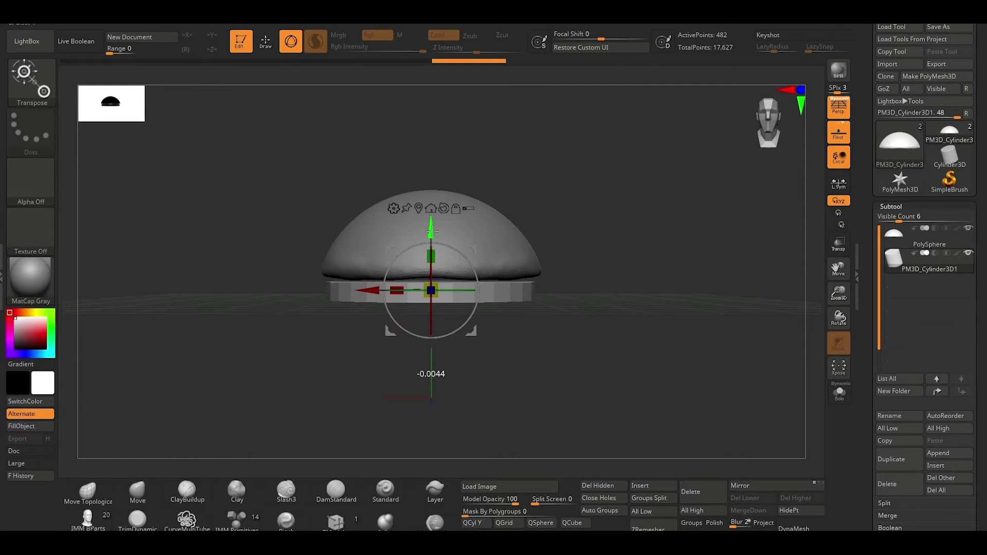
key("q")
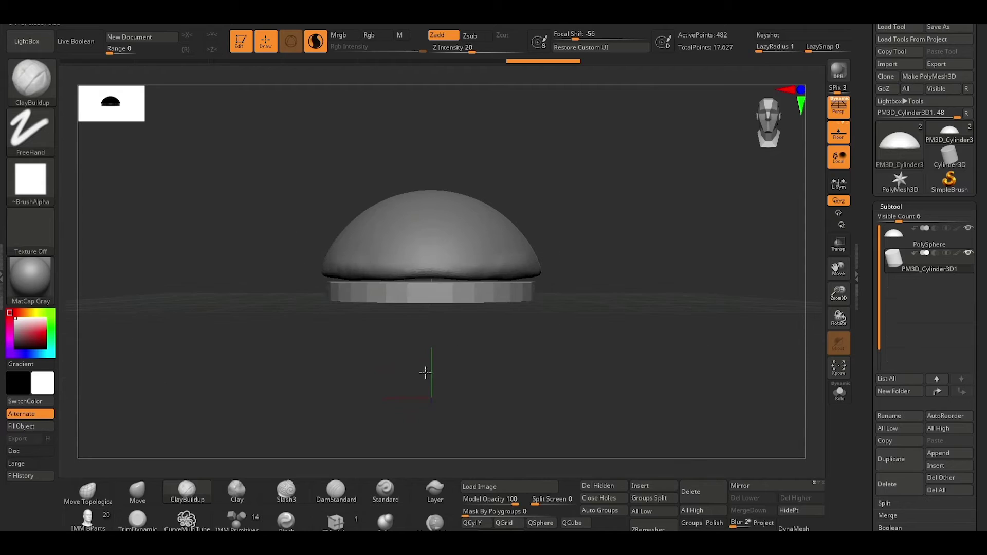
Flatten the PolySphere dome slightly front to back.
mouse_move(423, 347)
left_mouse_down()
mouse_move(570, 318)
mouse_move(533, 355)
left_mouse_up()
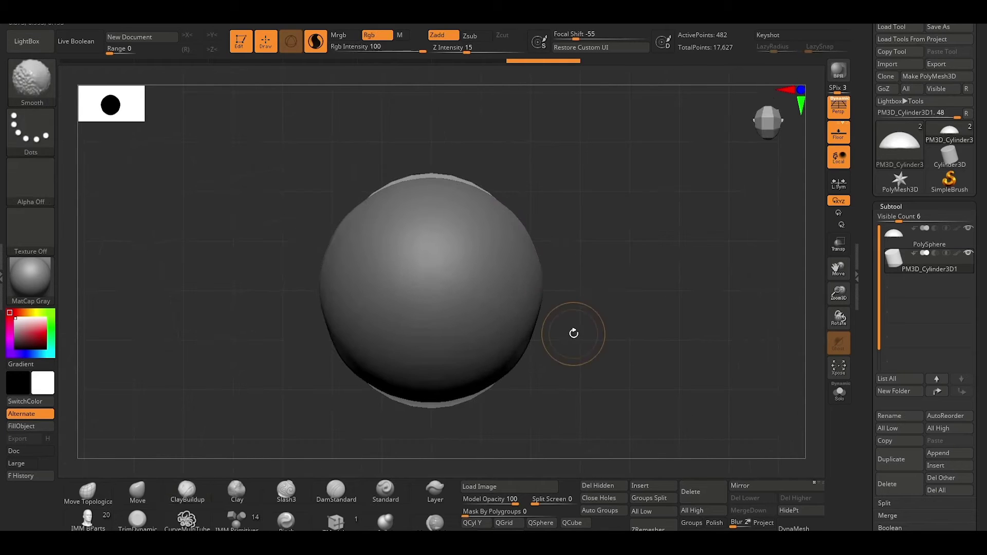
key("w")
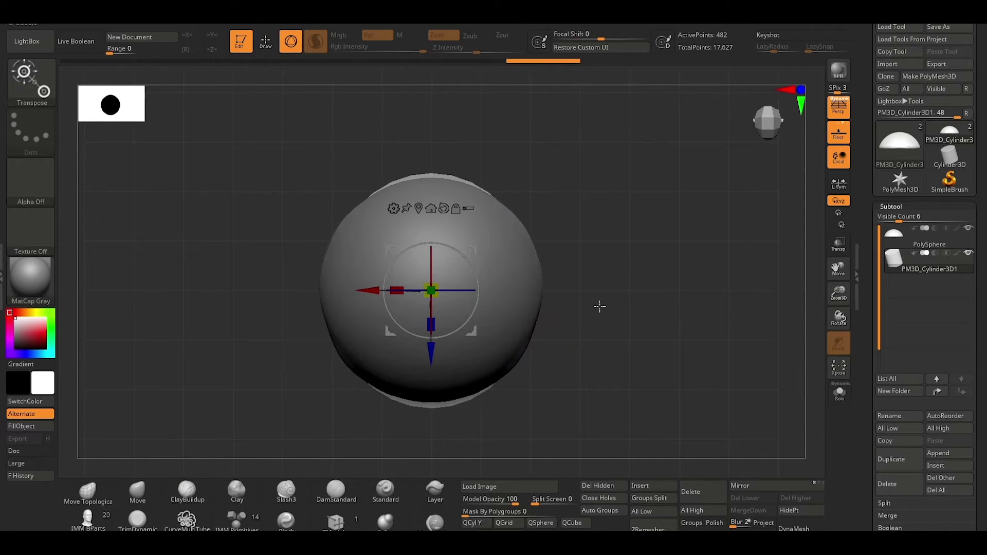
left_click_drag(432, 325, 435, 317)
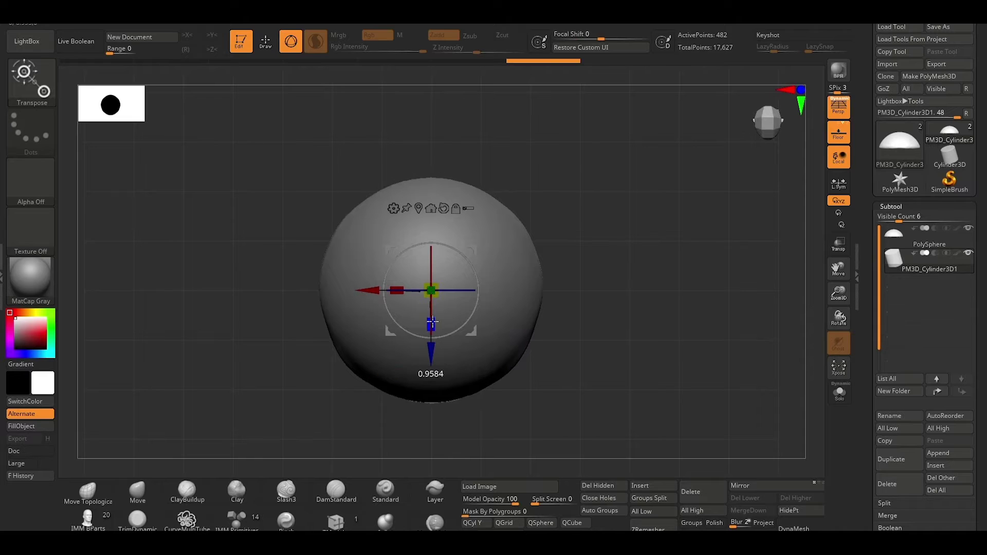
left_click_drag(599, 318, 600, 186, "shift")
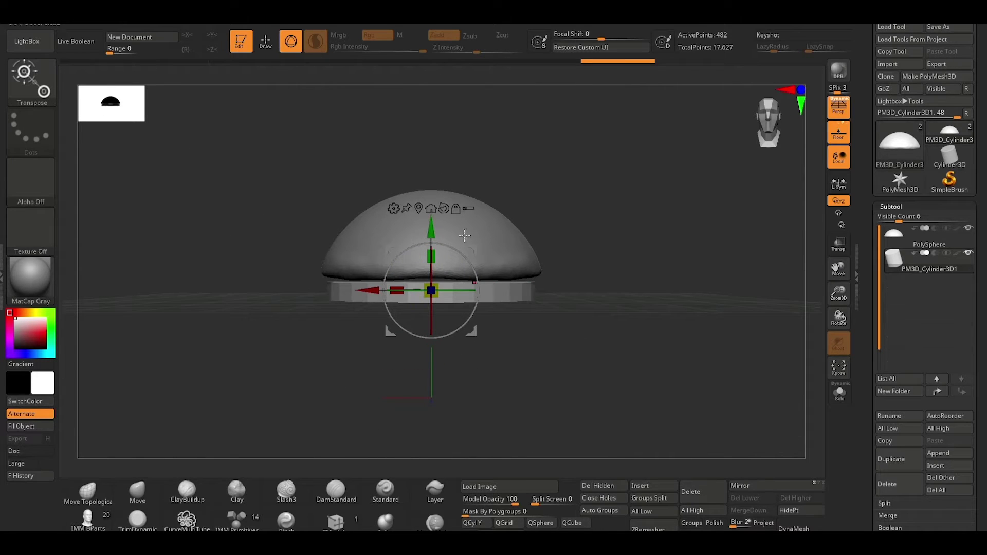
Smooth the flat cylinder's rim under the dome.
key("q")
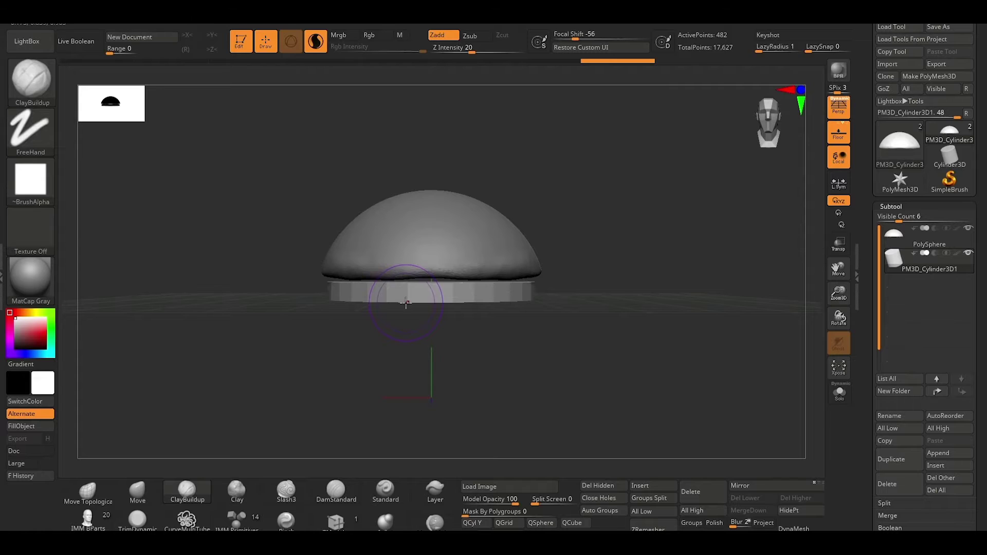
key("shift")
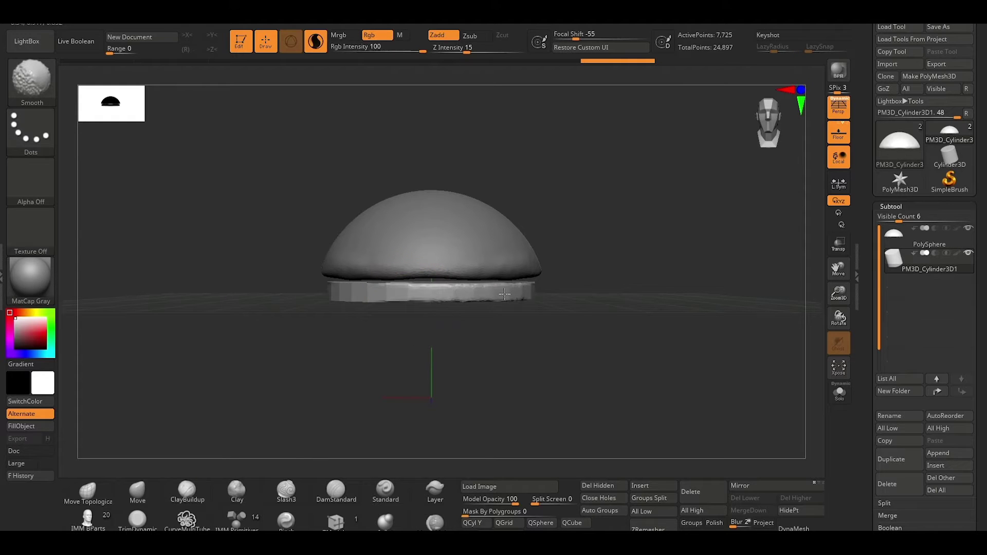
left_click_drag(326, 359, 413, 354)
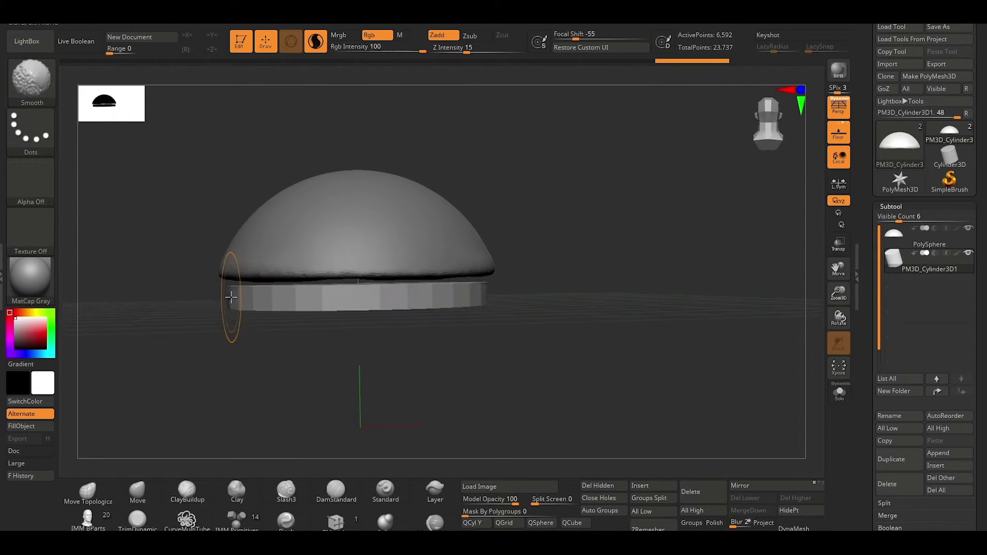
mouse_move(273, 301)
left_mouse_down("shift")
mouse_move(489, 293)
mouse_move(545, 278)
left_mouse_up("shift")
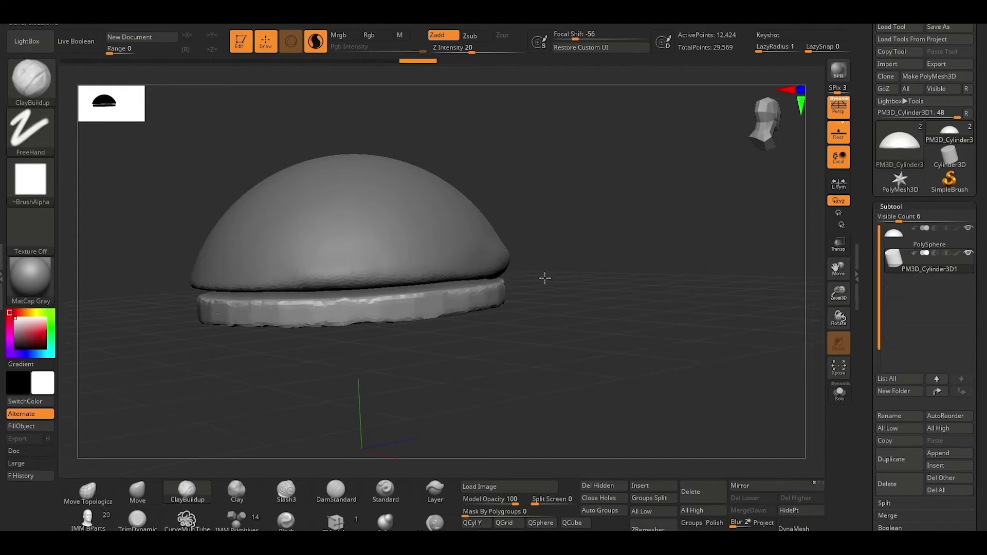
mouse_move(300, 379)
left_mouse_down("alt")
mouse_move(121, 321)
mouse_move(386, 327)
left_mouse_up("alt")
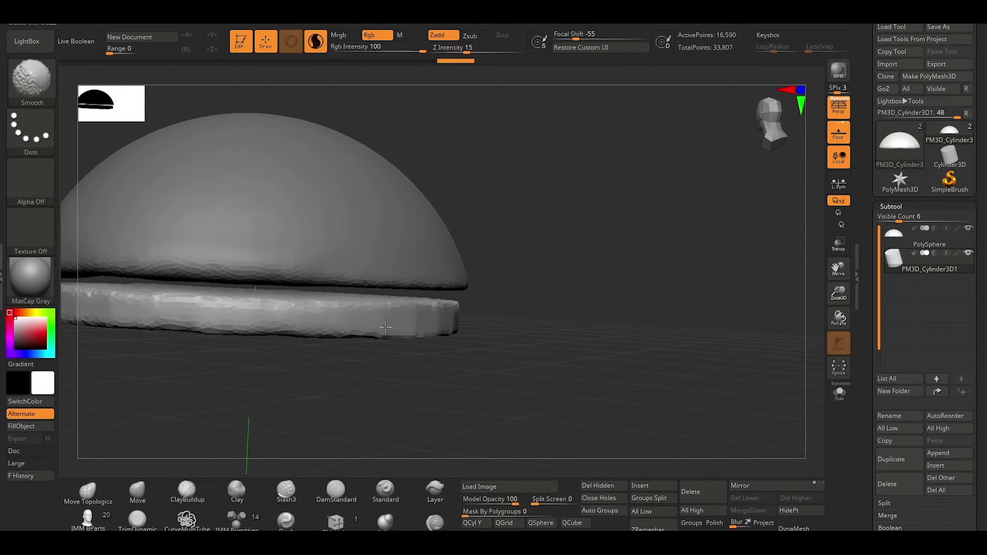
left_click_drag(568, 313, 463, 334)
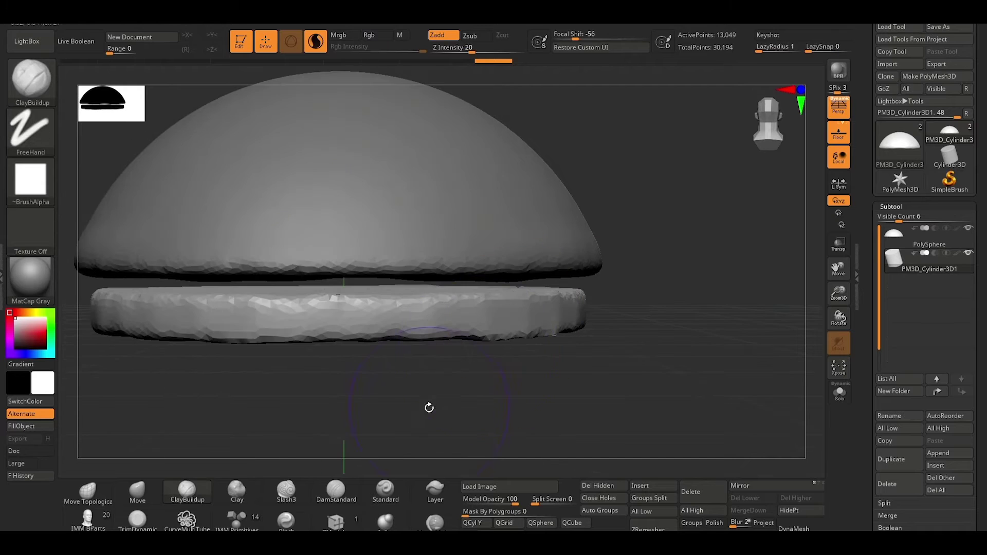
left_click_drag(430, 405, 437, 359, "alt")
Zoom in and lightly smooth the cylinder rim again for a rounded edge.
key("shift")
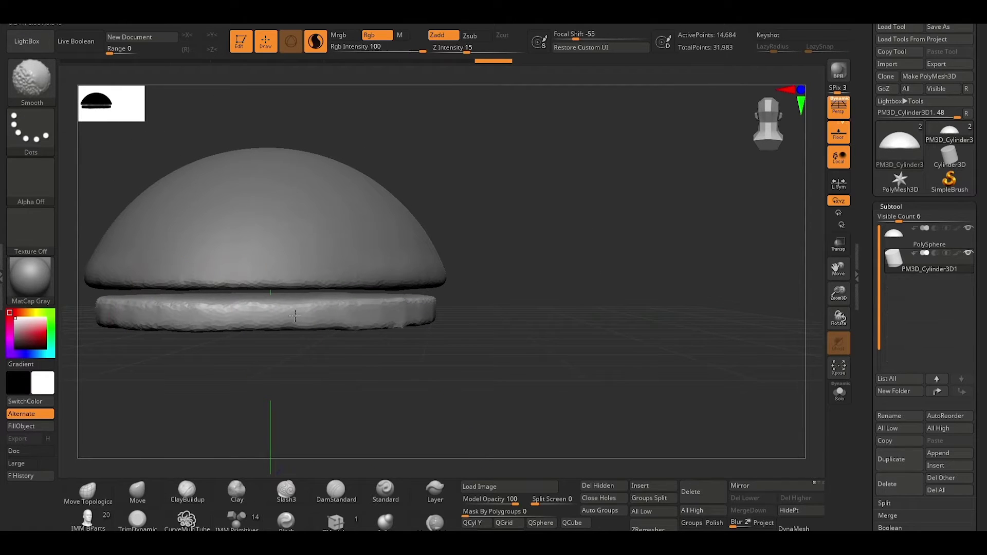
mouse_move(459, 312)
left_mouse_down("alt")
mouse_move(513, 291)
mouse_move(257, 370)
left_mouse_up("alt")
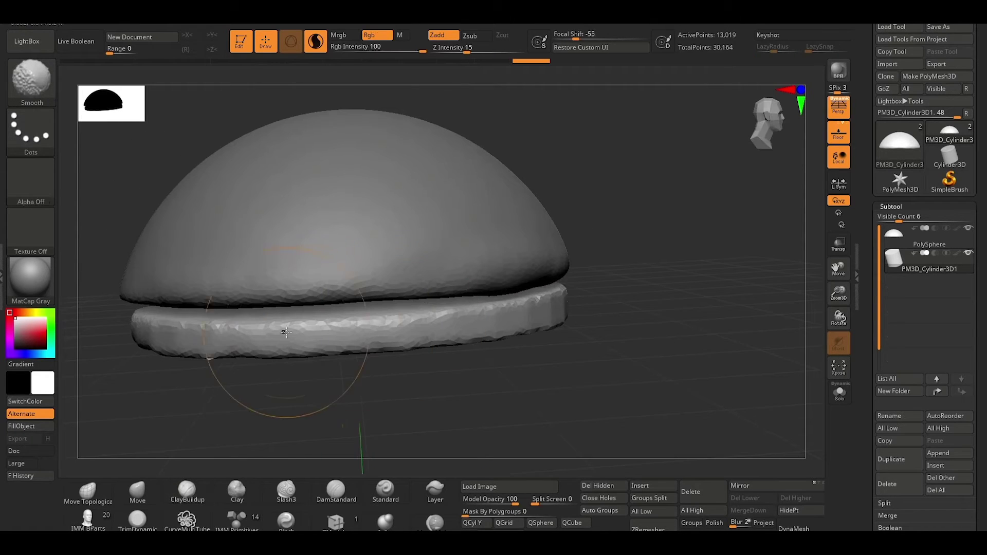
left_click_drag(602, 298, 408, 407)
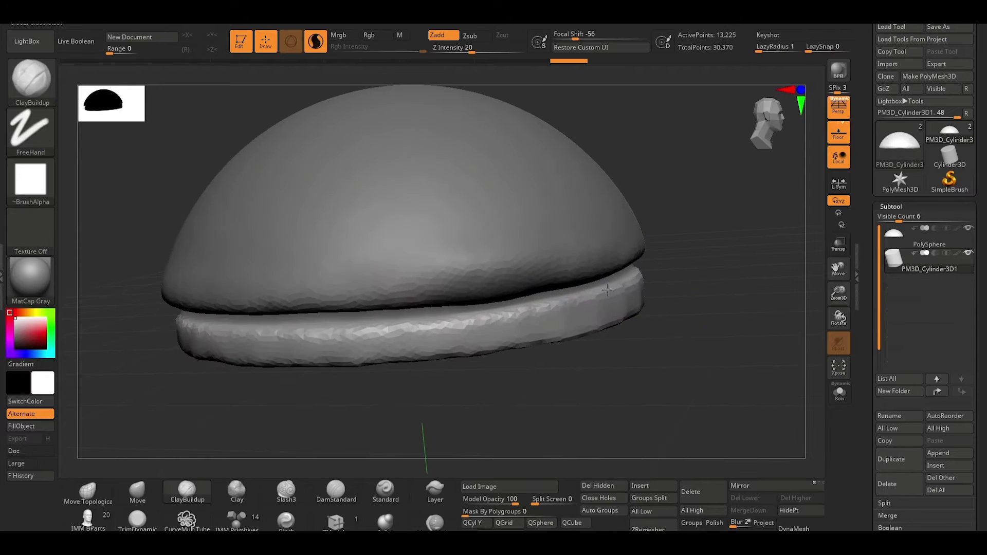
mouse_move(571, 328)
left_mouse_down("shift")
mouse_move(692, 286)
mouse_move(462, 350)
left_mouse_up("shift")
mouse_move(514, 422)
left_mouse_down("alt")
mouse_move(425, 409)
mouse_move(342, 379)
mouse_move(276, 326)
left_mouse_up("alt")
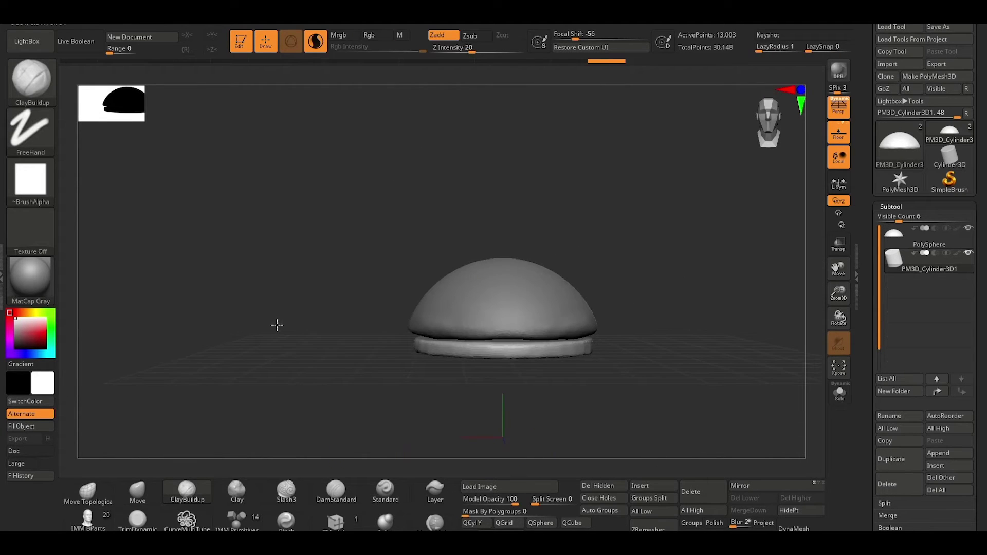
left_click_drag(622, 264, 566, 260, "alt")
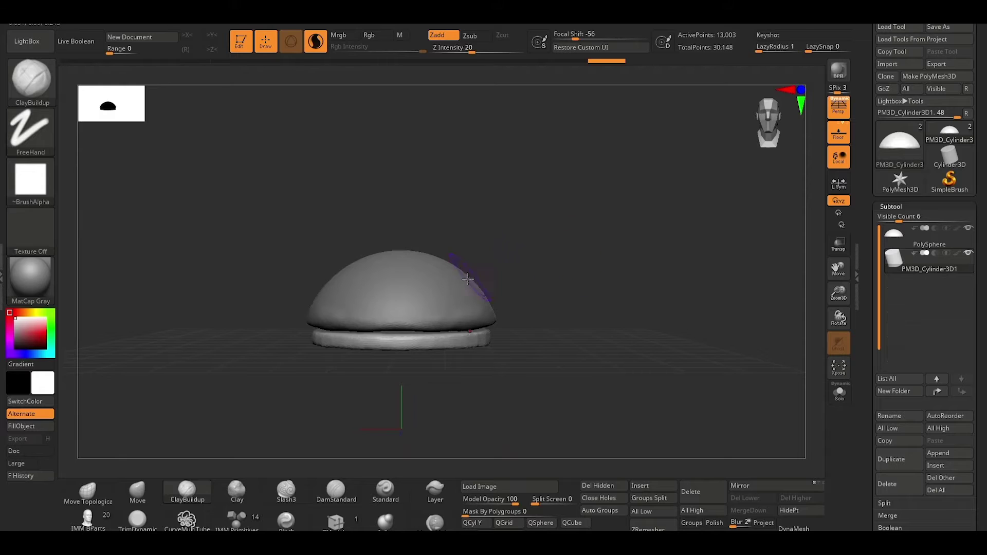
key("w")
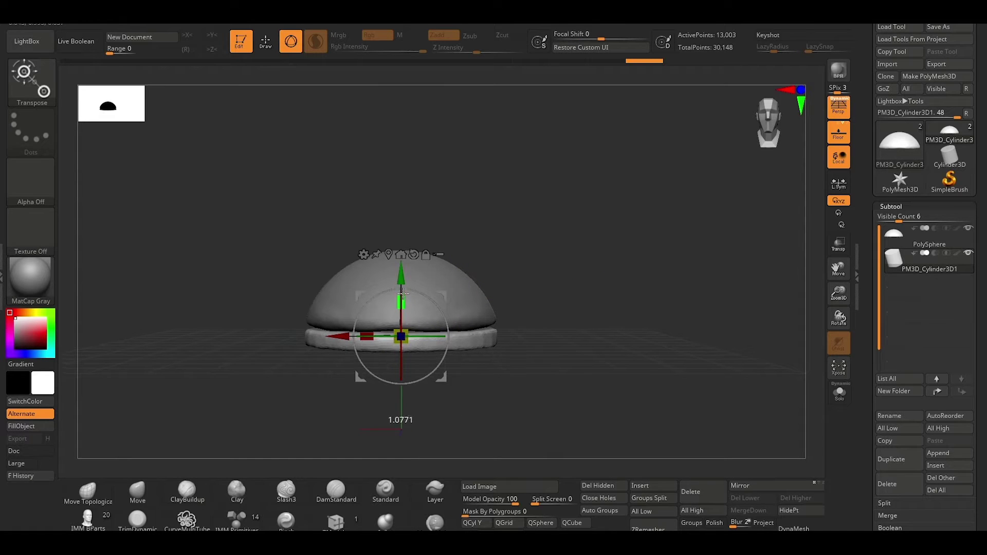
Make the PolySphere dome the active subtool with ClayBuildup ready.
left_click_drag(404, 287, 400, 279)
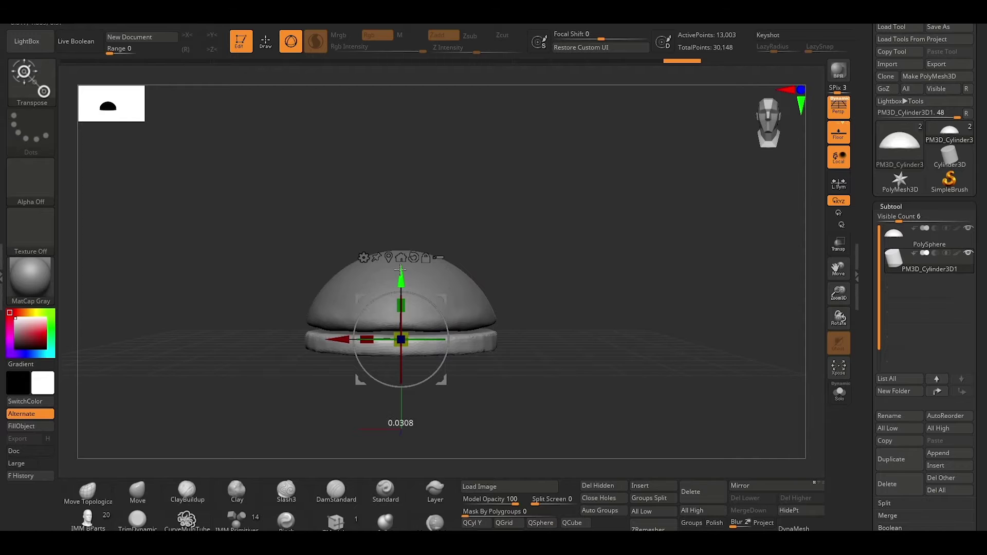
key("q")
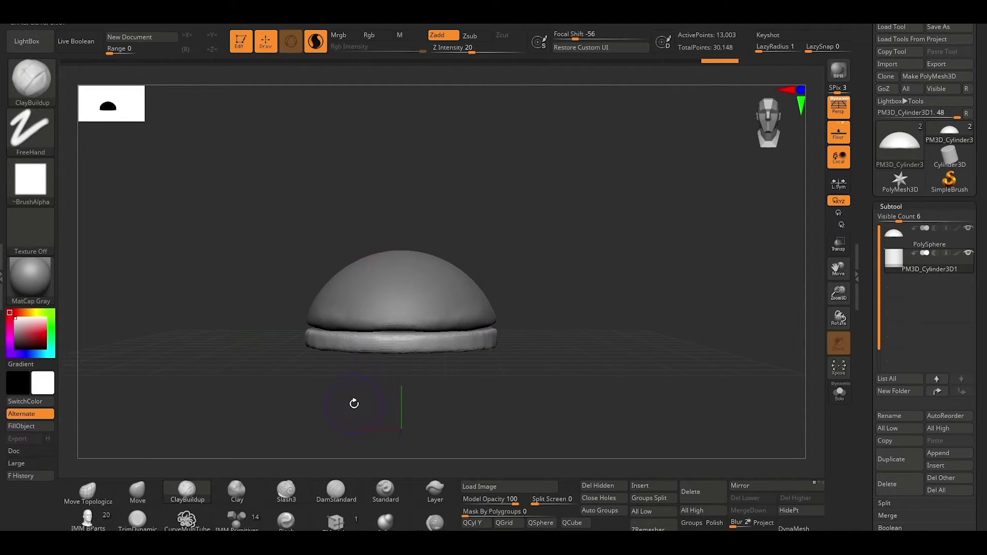
key("w")
key("q")
left_click_drag(879, 229, 878, 247)
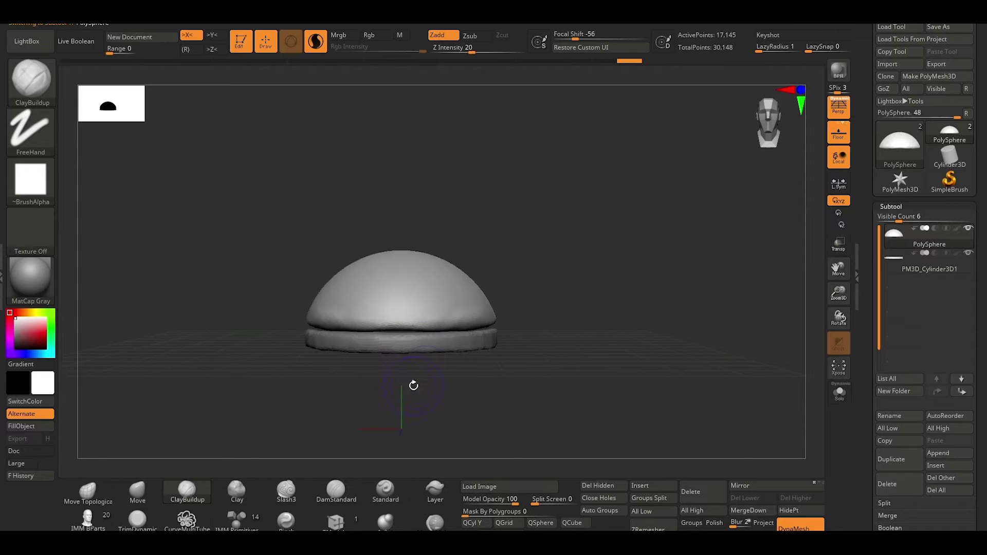
With PM3D_Cylinder3D1 selected, insert another Cylinder3D subtool.
left_click(899, 271)
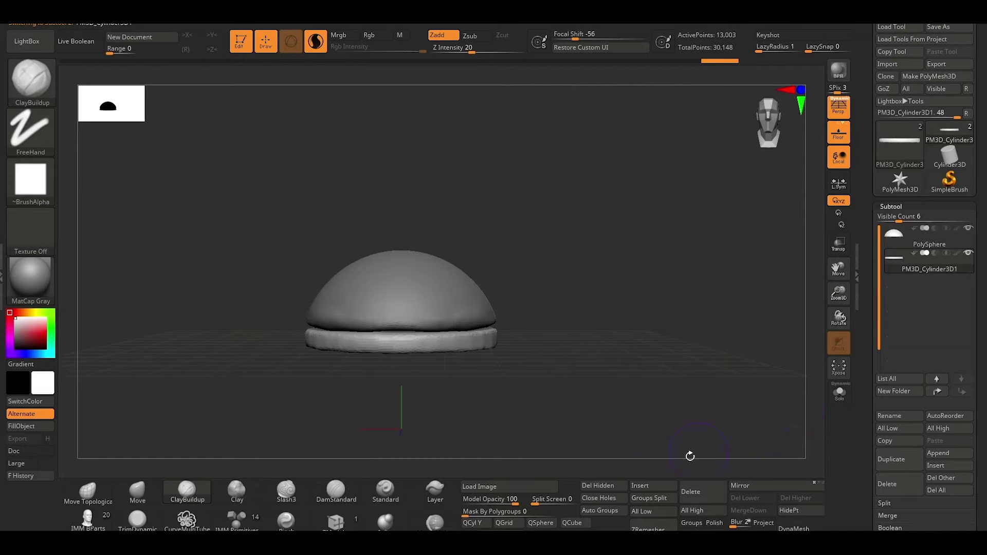
left_click(645, 485)
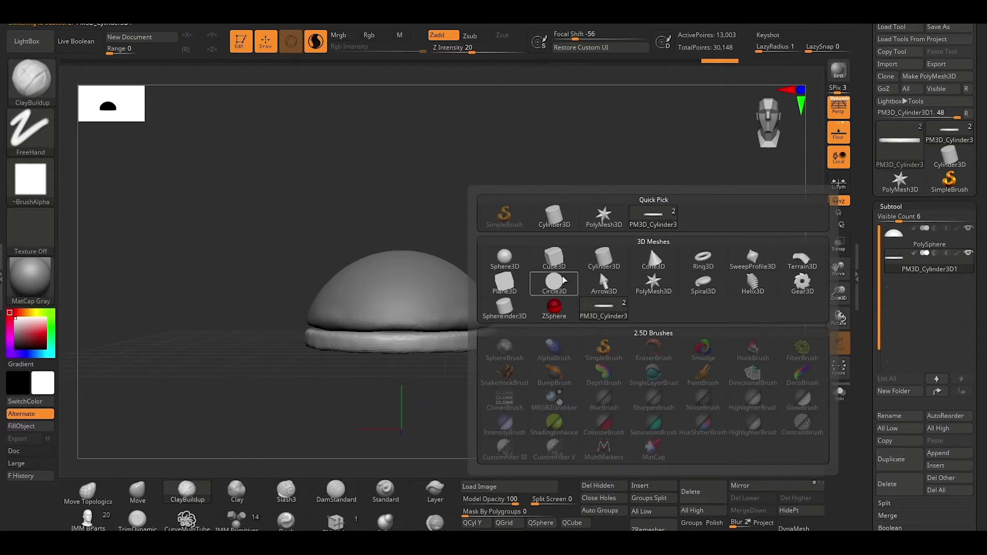
left_click(601, 262)
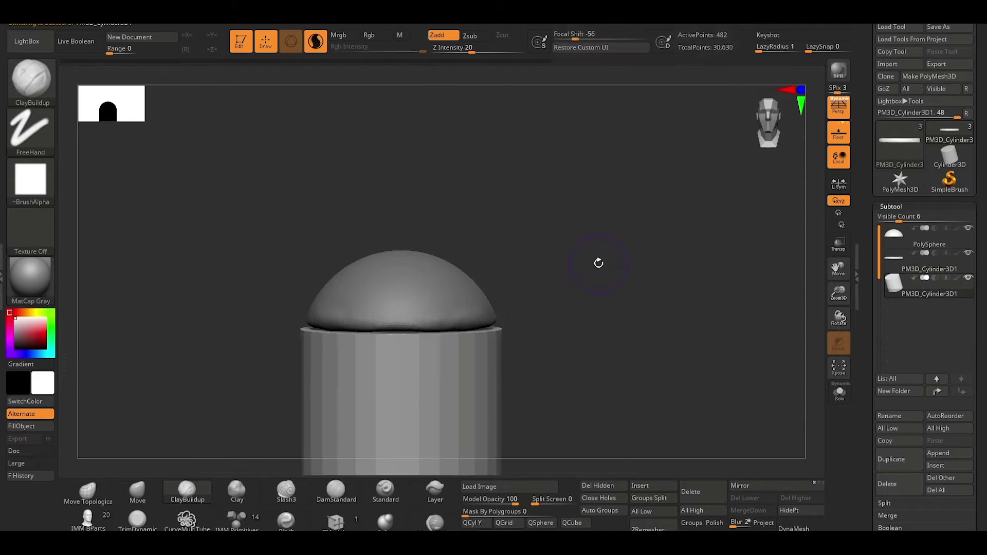
Position the new cylinder just below the bottom bun and narrow it slightly.
key("w")
mouse_move(402, 393)
left_mouse_down()
mouse_move(387, 289)
mouse_move(396, 391)
left_mouse_up()
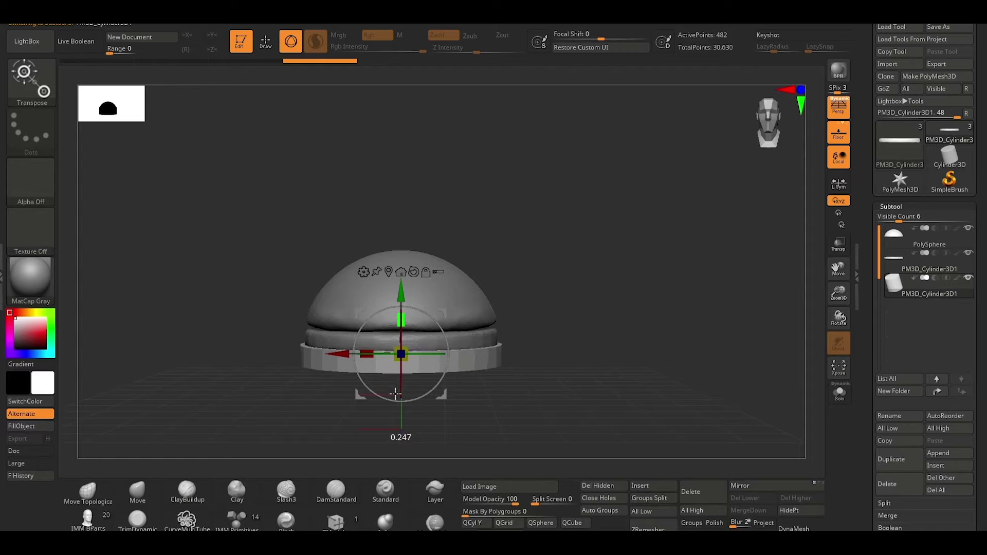
left_click_drag(402, 295, 403, 308)
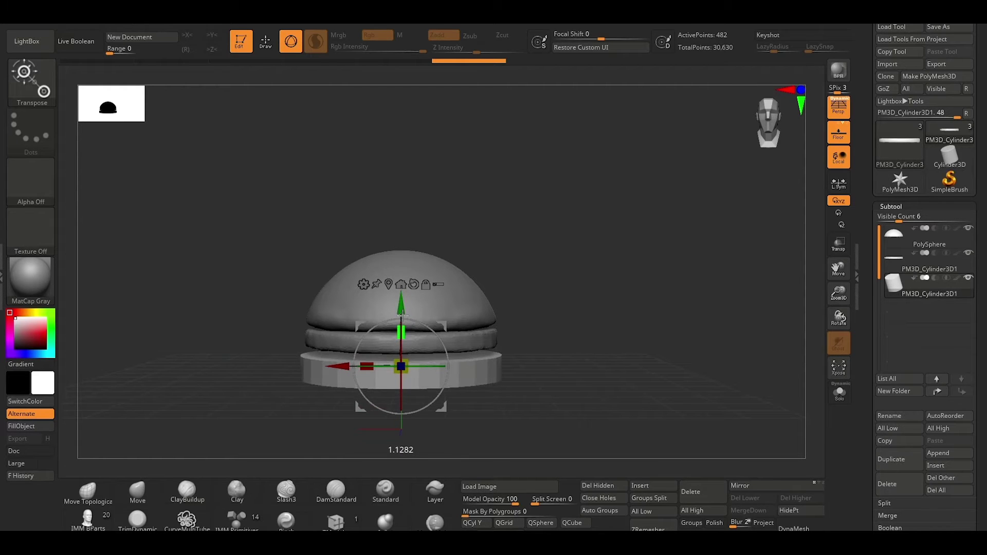
key("q")
key("w")
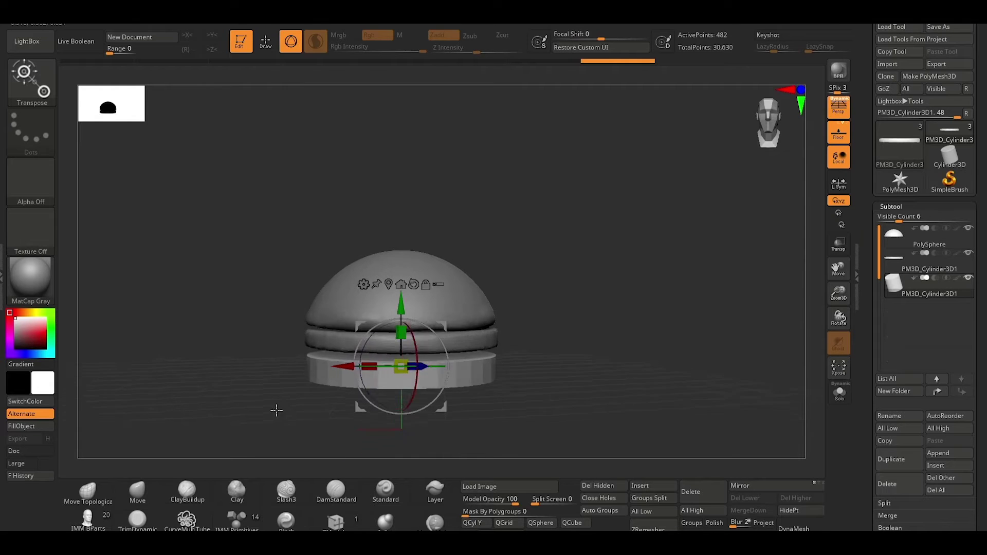
left_click_drag(276, 410, 326, 409)
left_click_drag(435, 366, 432, 366)
key("q")
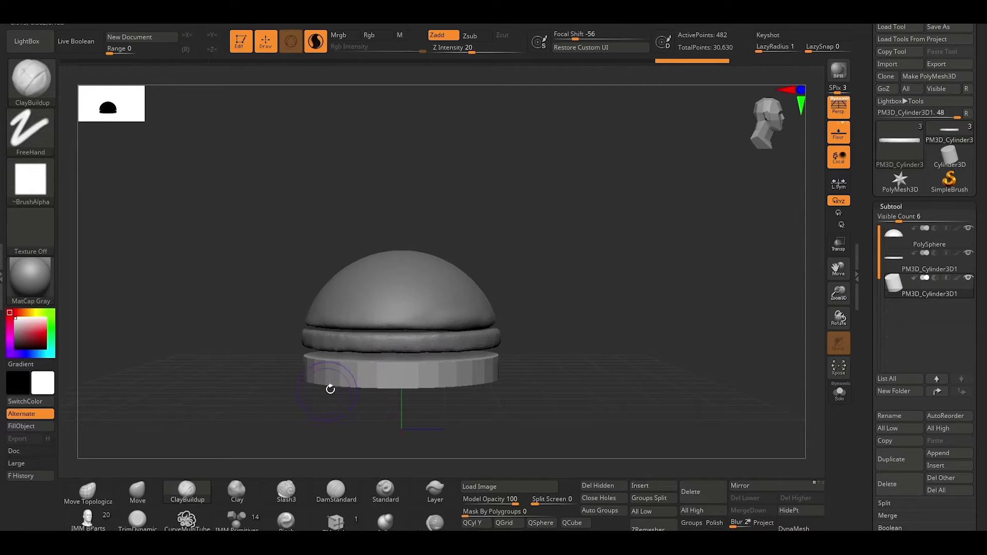
Turn on X symmetry and smooth the bottom layer's top edge.
left_click_drag(330, 389, 367, 379, "shift")
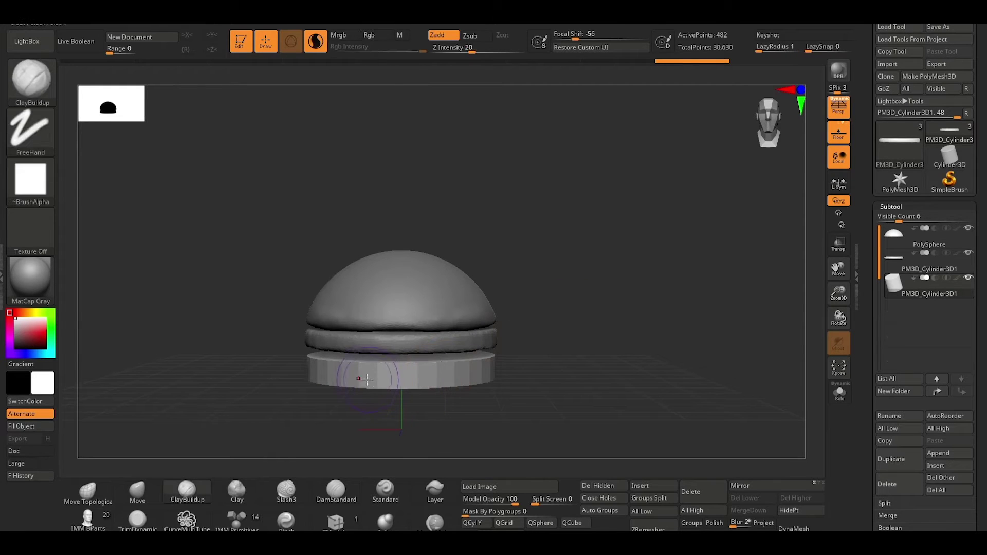
key("x")
key("shift")
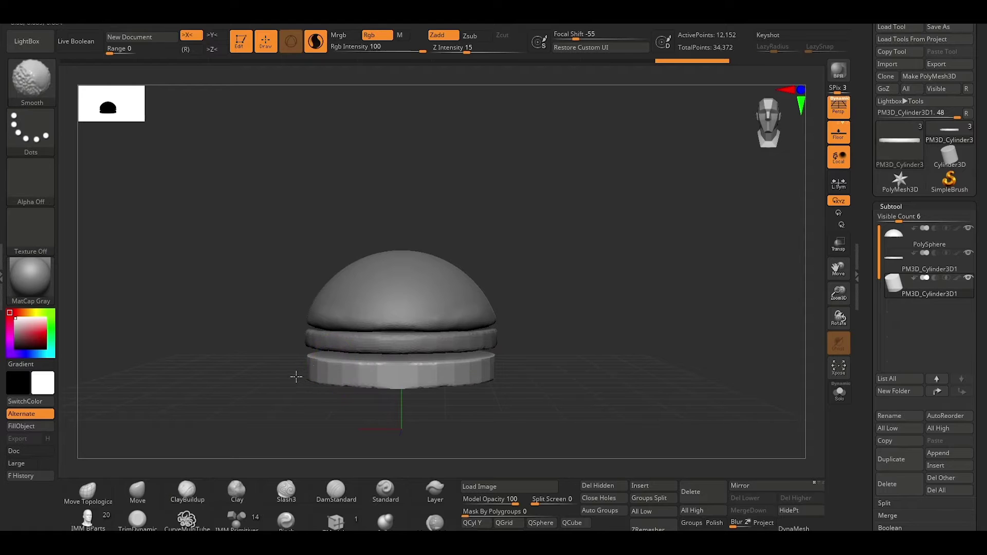
left_click_drag(314, 365, 440, 364, "shift")
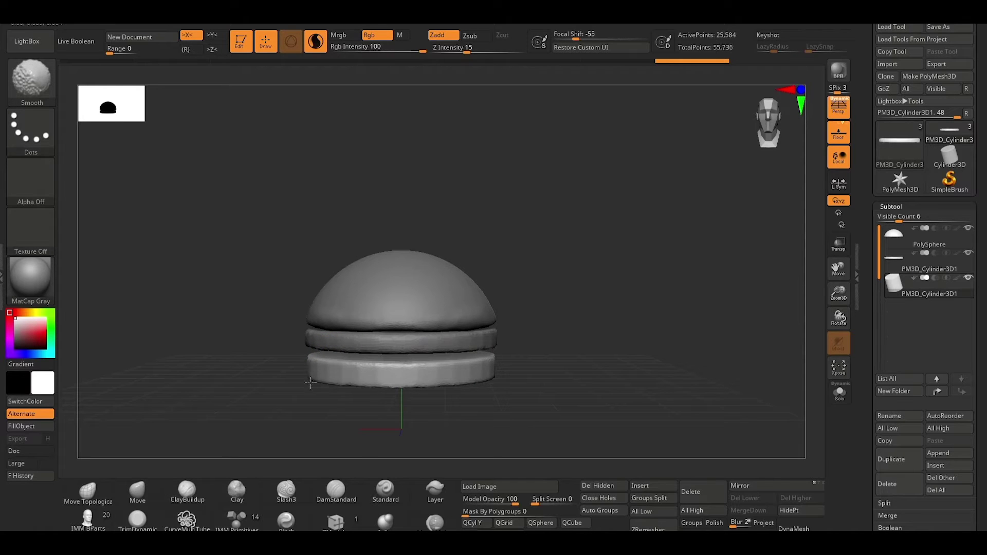
Orbit the burger to inspect it from the side and below.
mouse_move(310, 382)
left_mouse_down()
mouse_move(146, 384)
mouse_move(253, 388)
left_mouse_up()
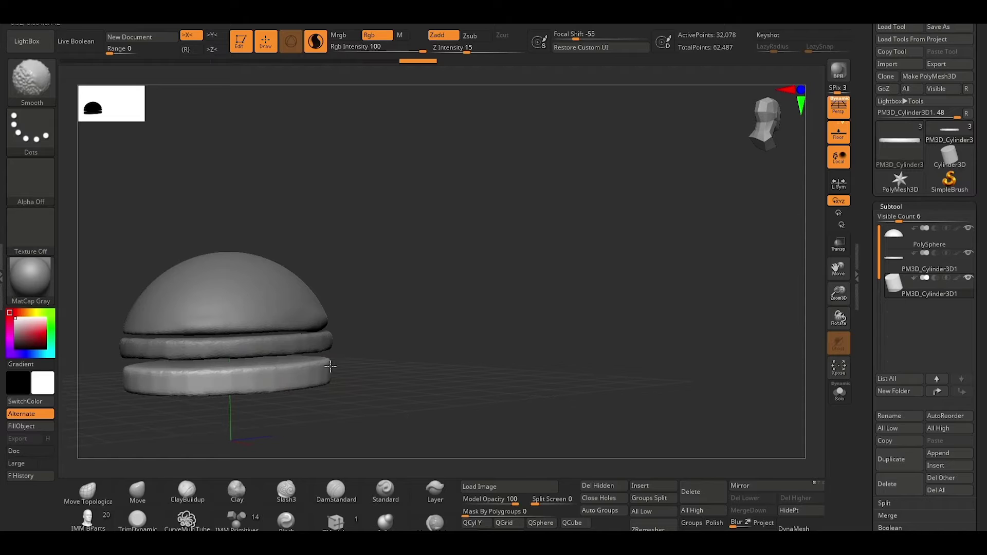
left_click_drag(368, 359, 332, 408)
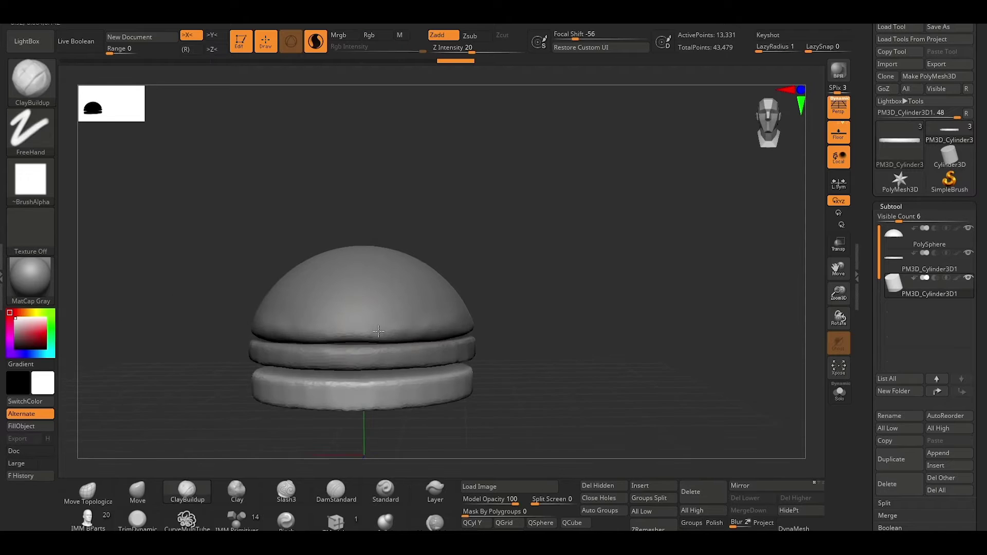
left_click_drag(557, 399, 548, 349)
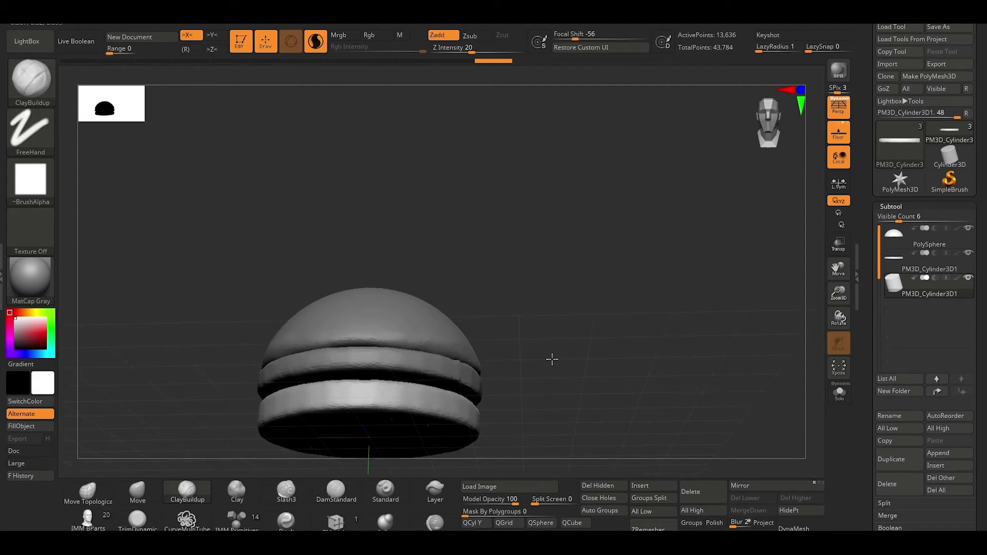
left_click_drag(528, 387, 485, 277)
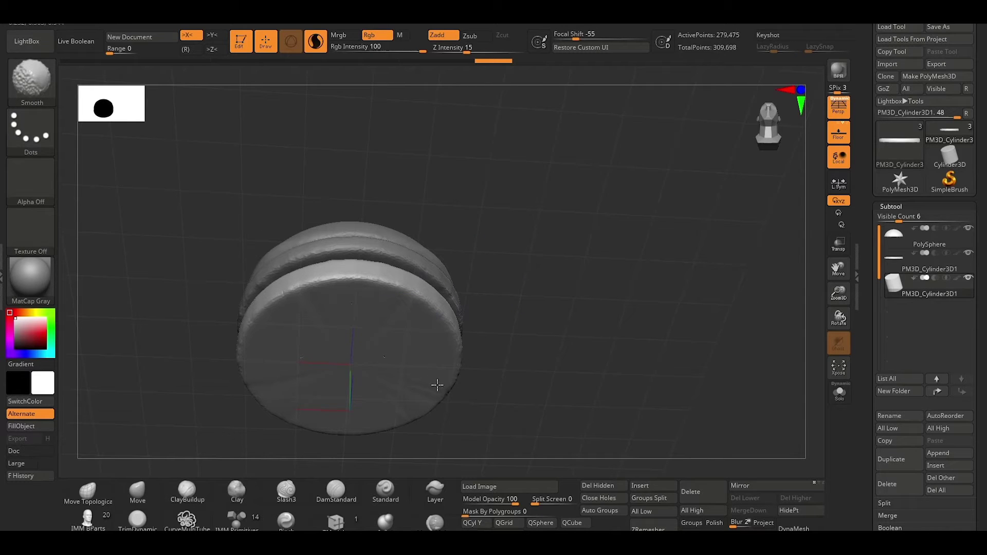
mouse_move(557, 156)
left_mouse_down()
mouse_move(549, 271)
mouse_move(530, 298)
left_mouse_up()
Scale the bottom bun layer up slightly with the transform gizmo.
key("w")
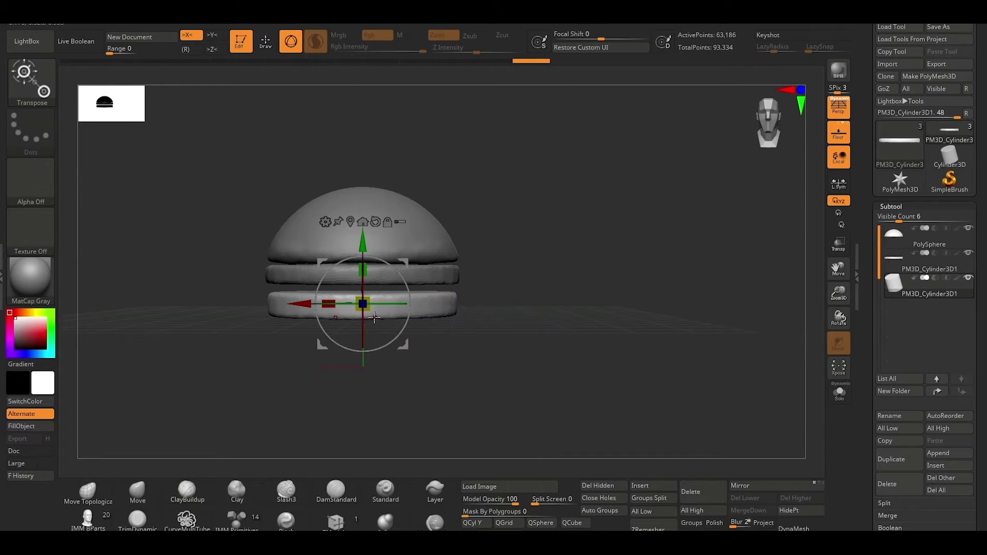
left_click_drag(363, 304, 362, 281)
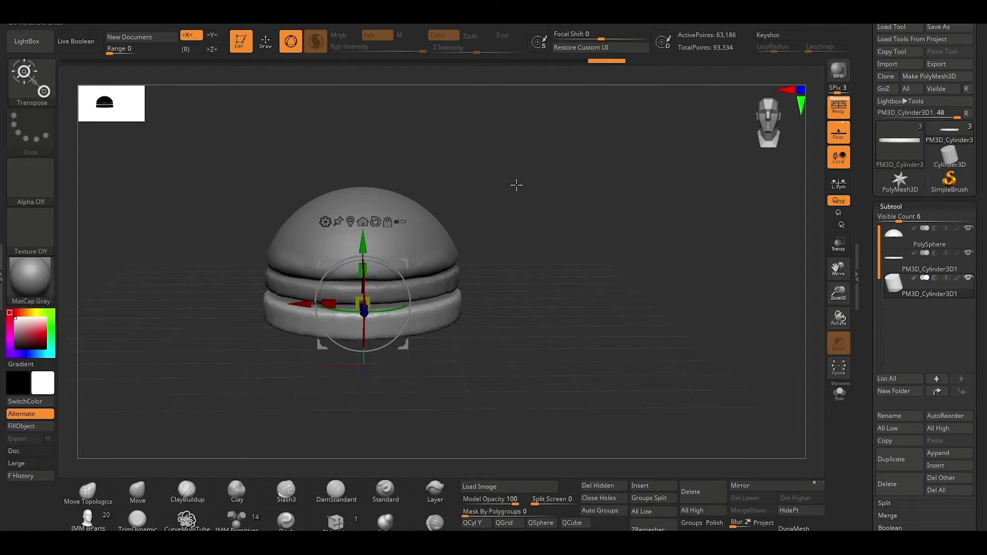
key("q")
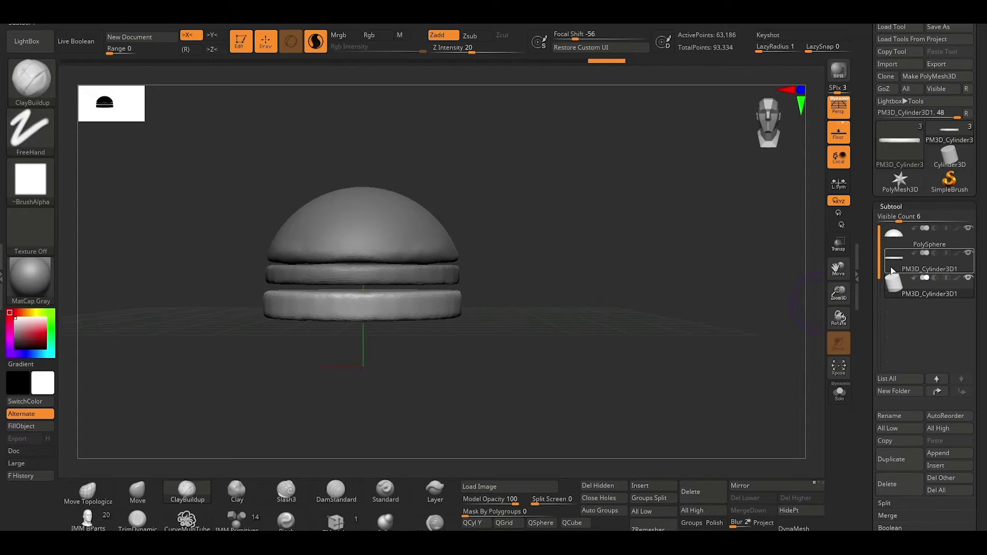
Scale the middle PM3D_Cylinder3D1 patty up a little and lower it slightly on Y.
left_click(926, 264)
key("w")
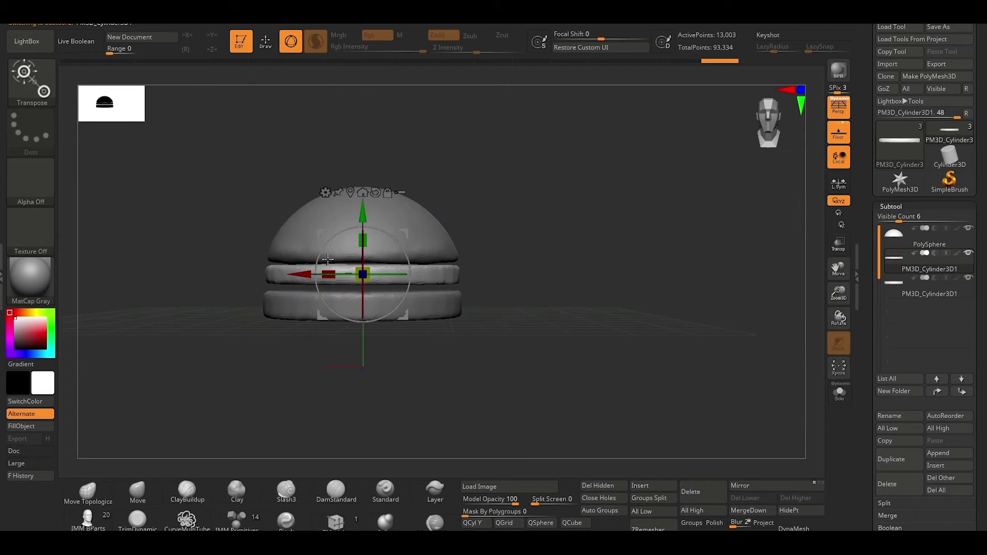
left_click_drag(363, 274, 362, 233)
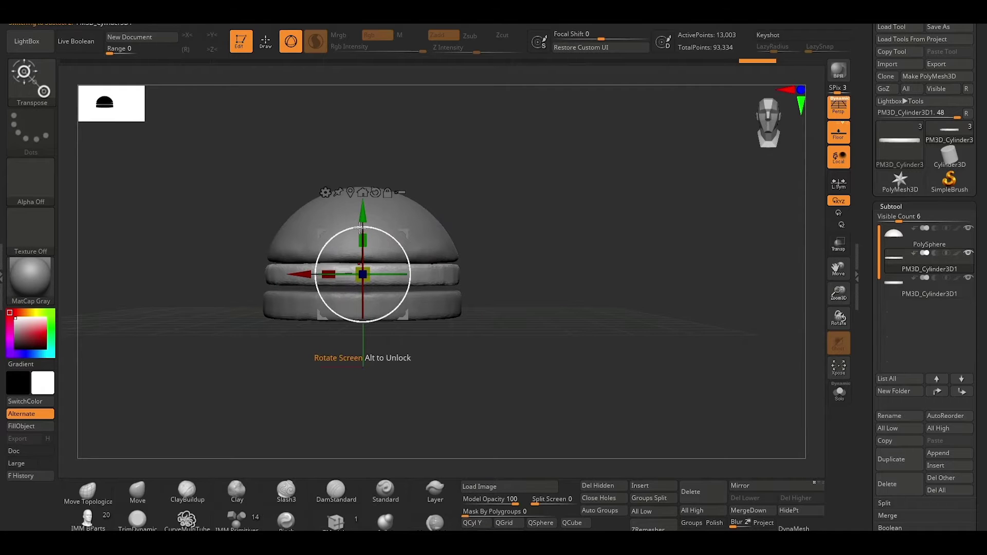
left_click_drag(362, 215, 363, 220)
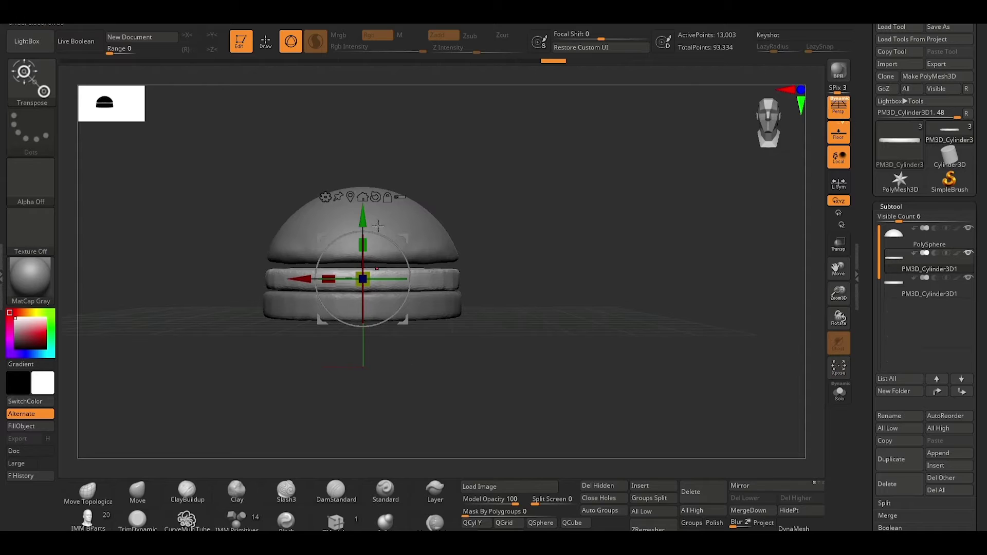
Duplicate the middle cylinder and move the copy down below the original.
key("q")
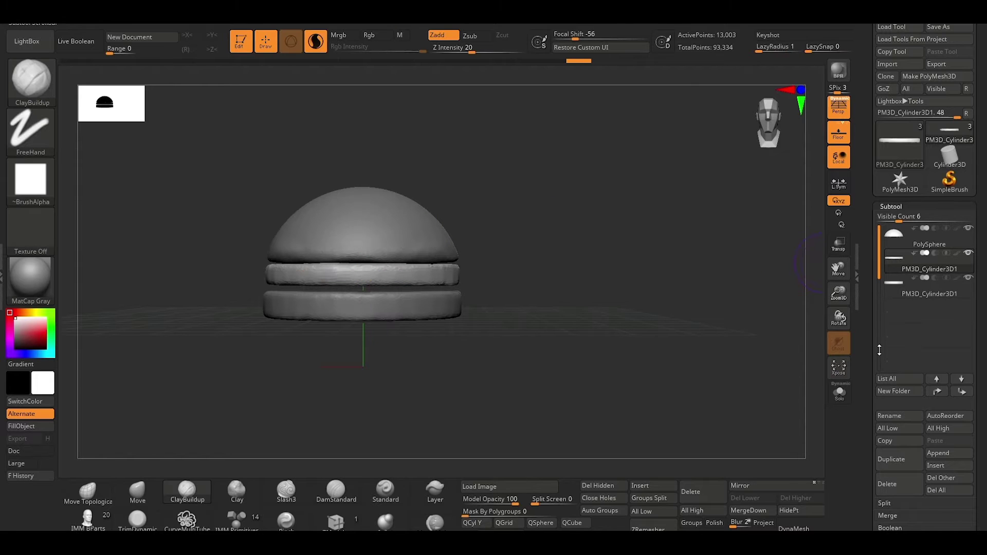
left_click(888, 453)
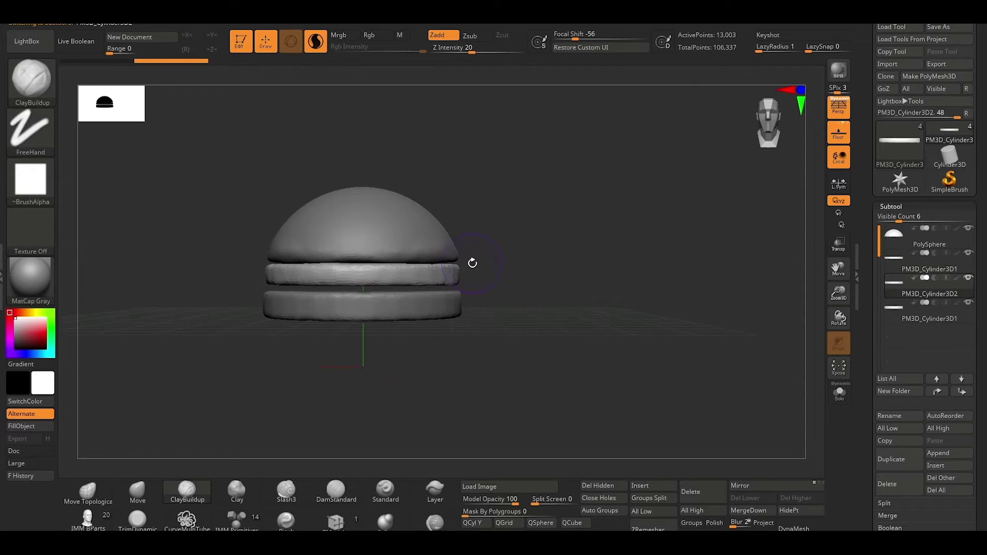
key("w")
left_click_drag(363, 214, 363, 228)
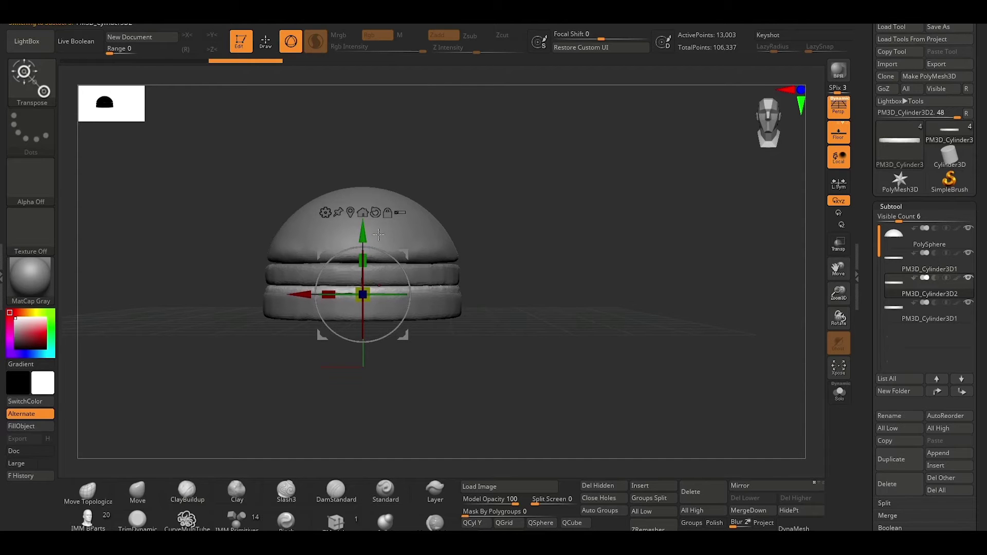
Lower the bottom cylinder subtool to complete the four-layer stack.
key("q")
left_click(930, 314)
key("w")
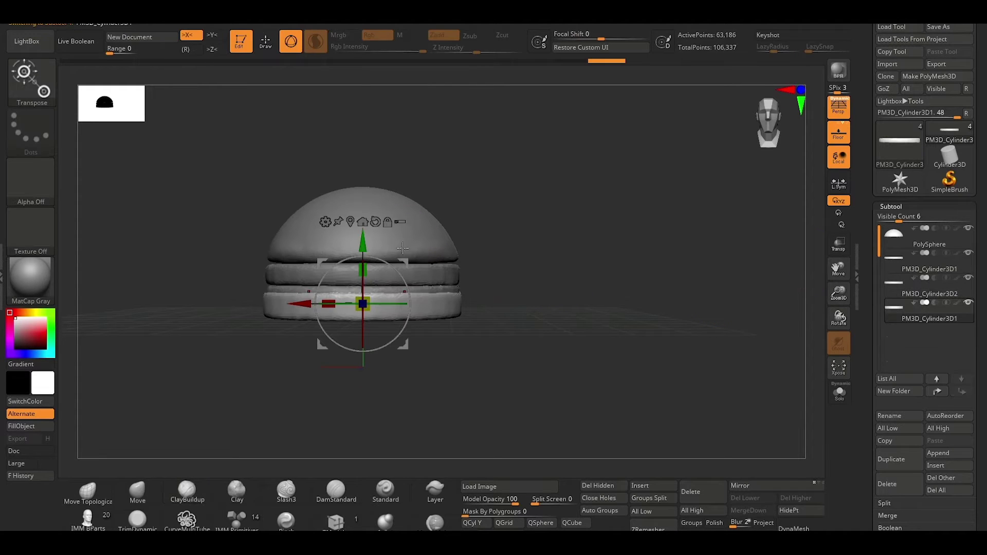
left_click_drag(363, 244, 363, 260)
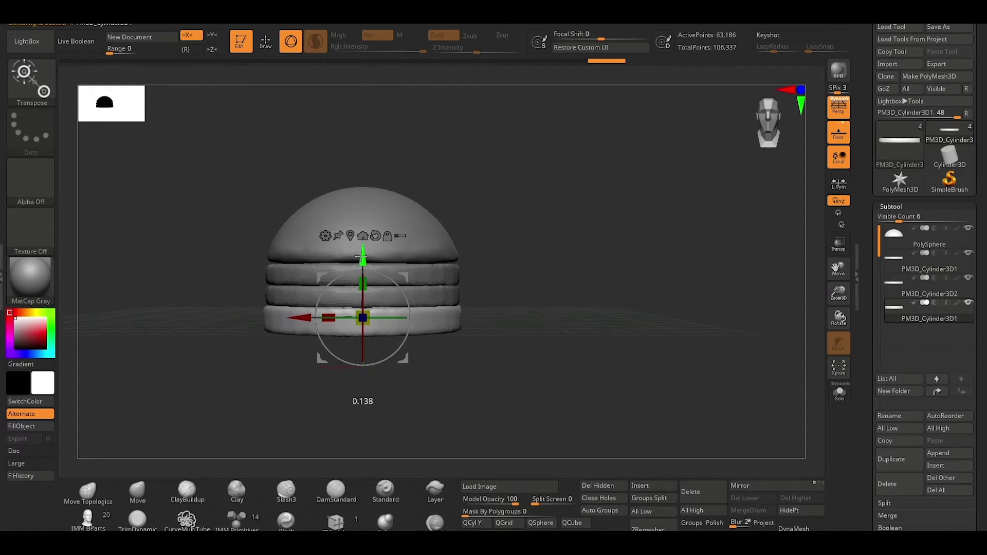
key("q")
mouse_move(508, 403)
left_mouse_down()
mouse_move(599, 391)
mouse_move(472, 412)
left_mouse_up()
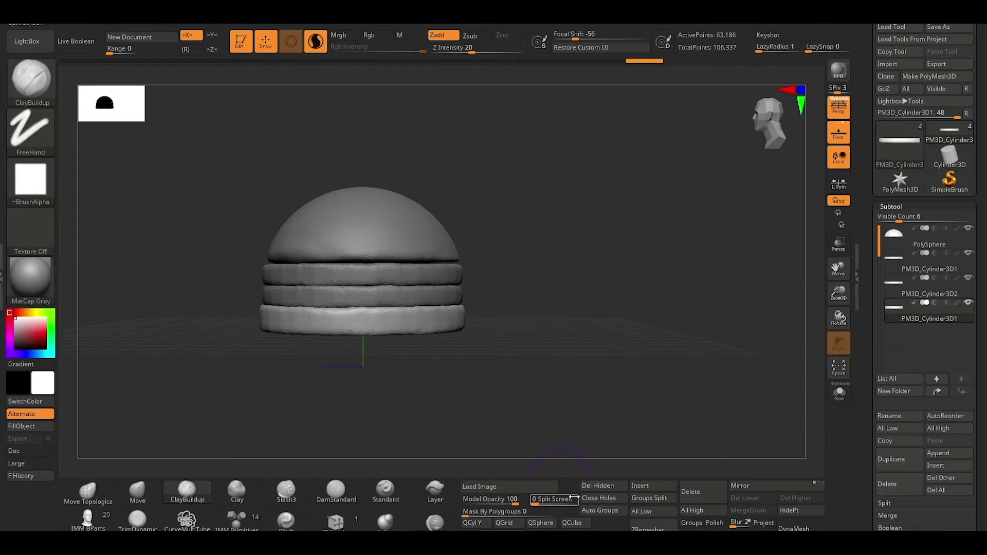
Insert a Cylinder3D, widen it to the burger, flatten it into a thin band, and raise it into the stack.
left_click(646, 492)
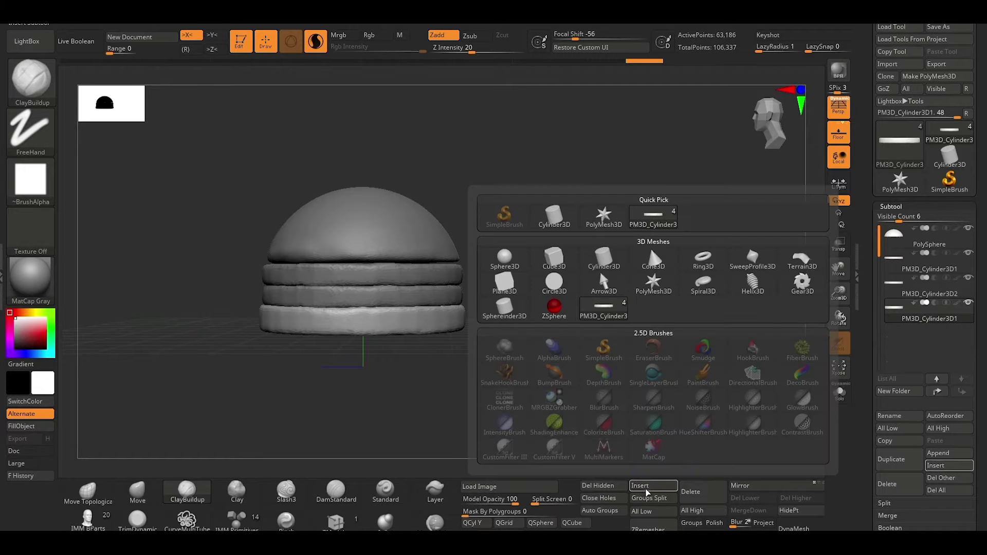
left_click(602, 260)
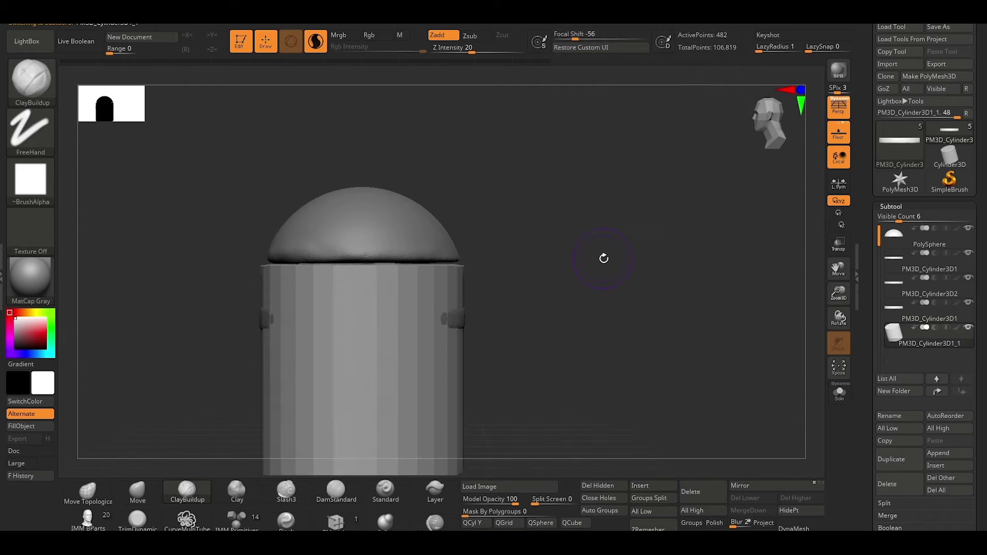
key("w")
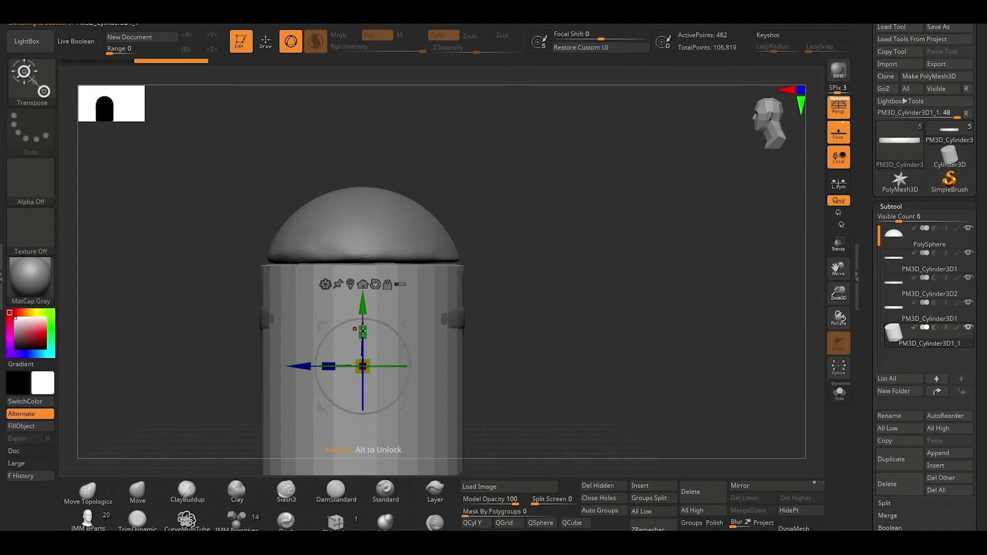
left_click_drag(363, 332, 361, 289)
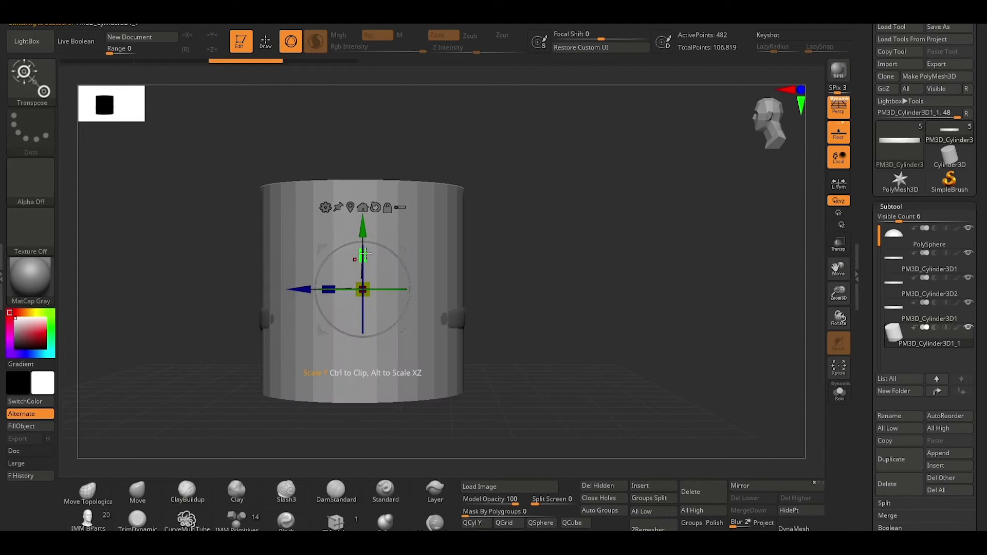
left_click_drag(364, 254, 357, 306)
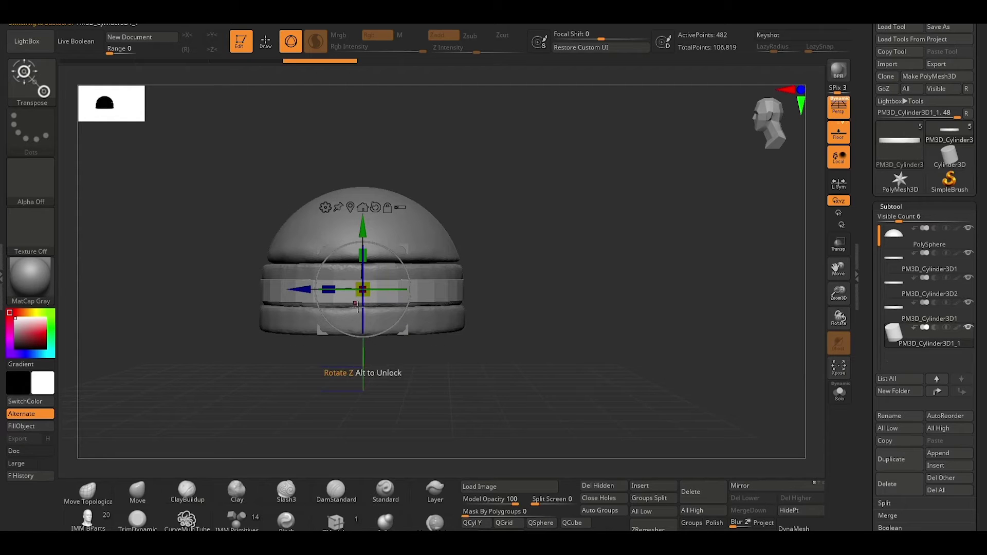
left_click_drag(363, 255, 362, 291)
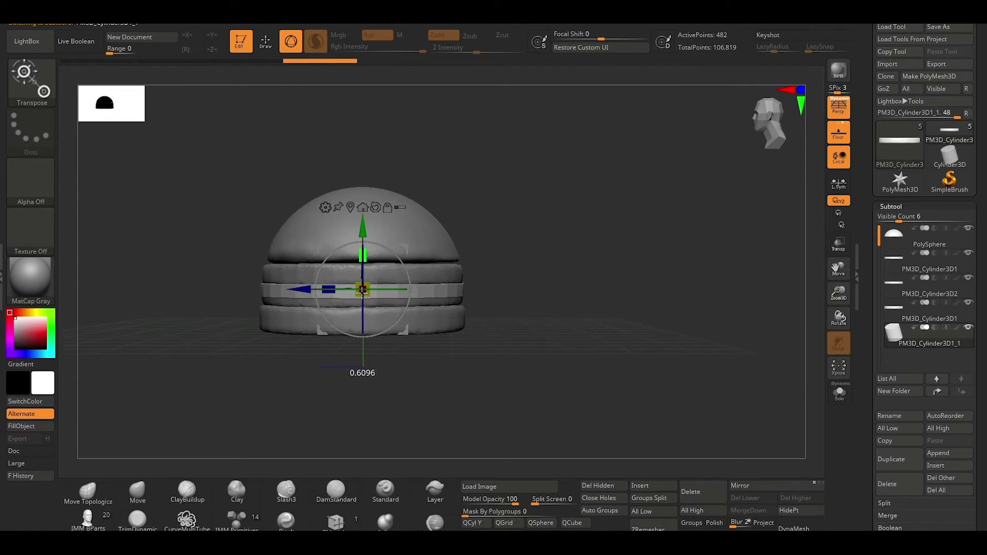
left_click_drag(363, 231, 363, 228)
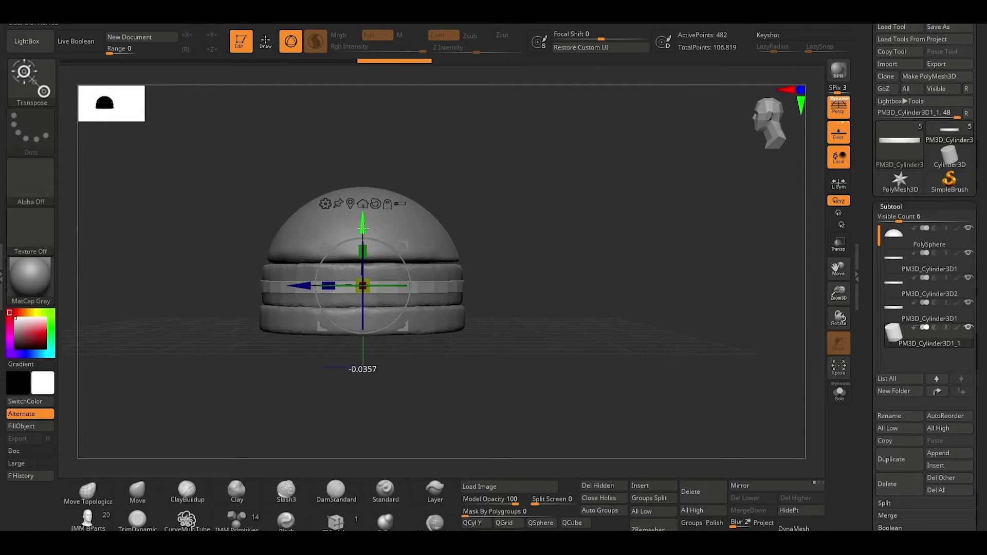
mouse_move(242, 390)
left_mouse_down("shift")
mouse_move(313, 379)
mouse_move(464, 267)
mouse_move(527, 281)
left_mouse_up("shift")
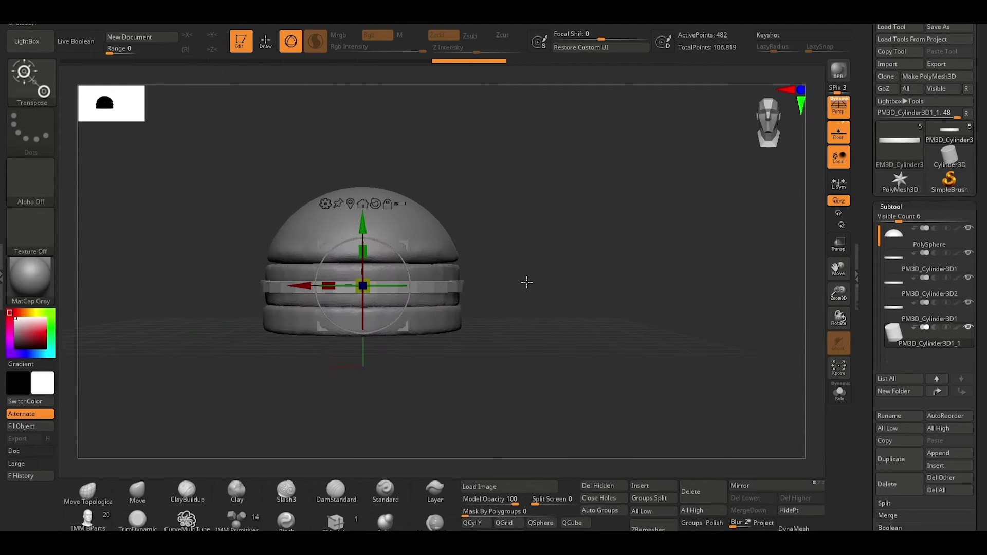
Shift-smooth the bumpy spots on the middle ring, rotating the burger to reach its sides.
key("q")
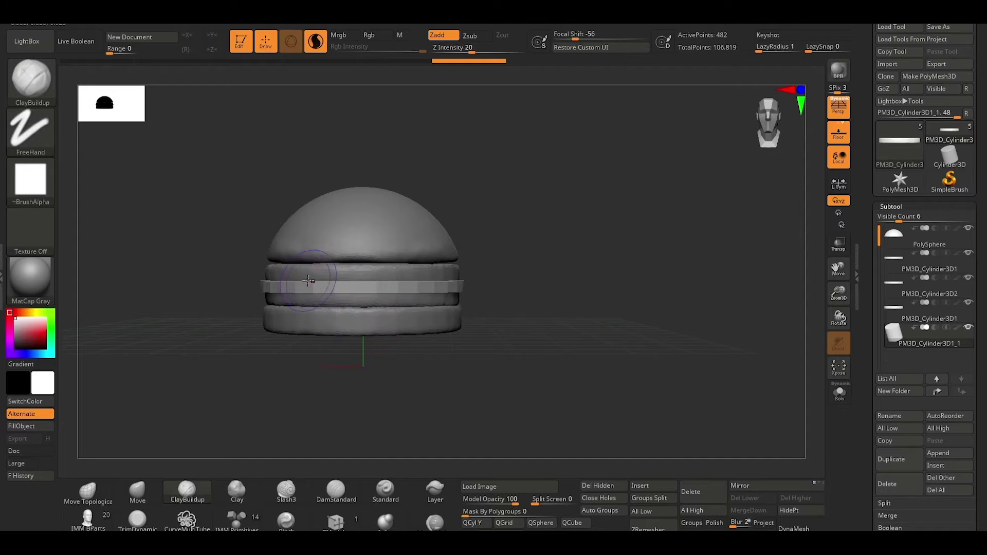
key("shift")
left_click_drag(292, 289, 421, 278, "shift")
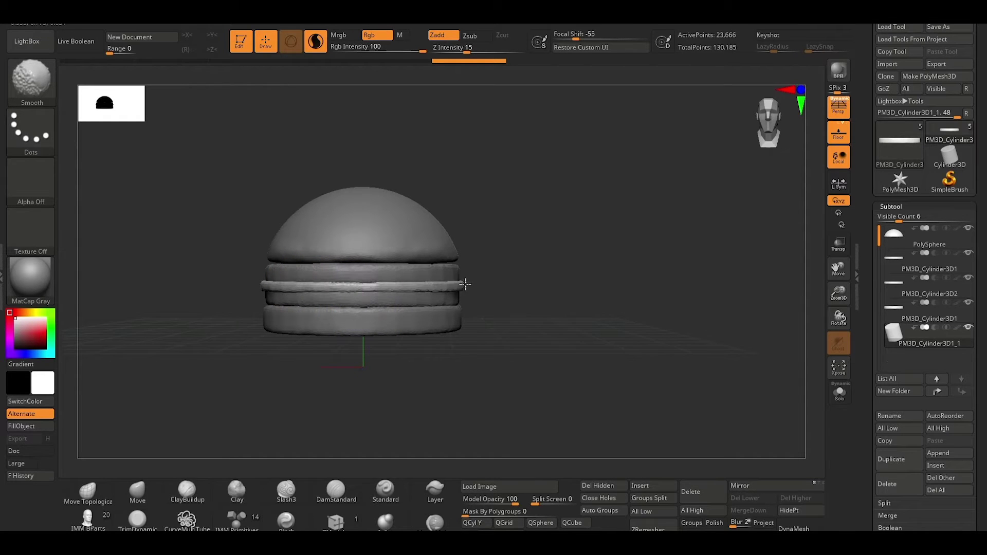
left_click_drag(549, 264, 476, 275)
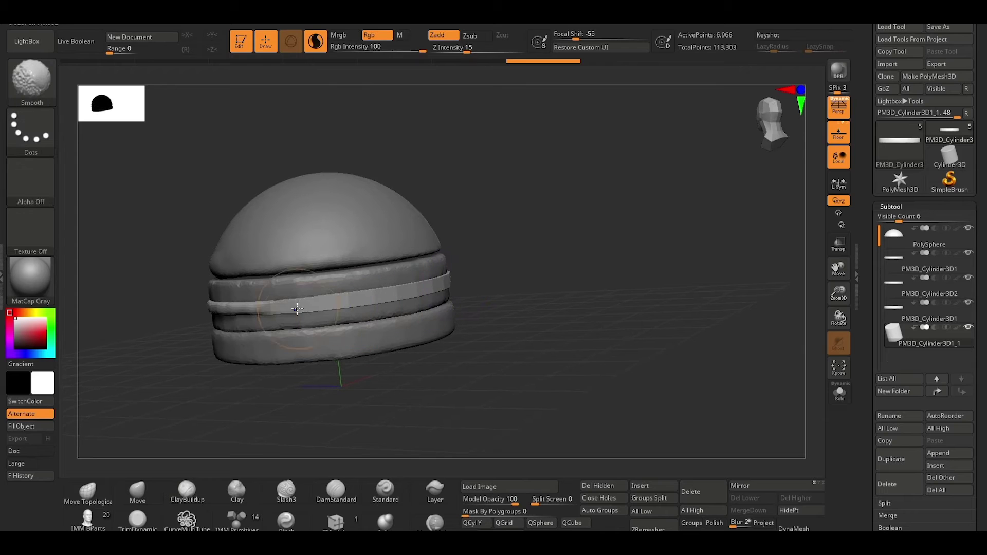
left_click_drag(316, 312, 442, 286, "shift")
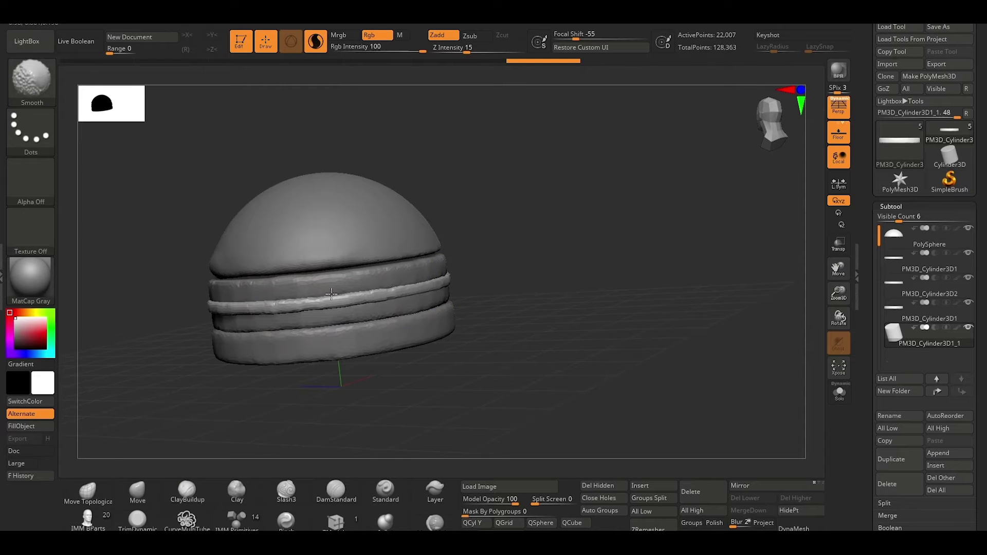
mouse_move(176, 385)
left_mouse_down()
mouse_move(236, 389)
mouse_move(317, 374)
mouse_move(425, 326)
mouse_move(482, 338)
left_mouse_up()
mouse_move(235, 267)
left_mouse_down()
mouse_move(205, 331)
mouse_move(264, 264)
left_mouse_up()
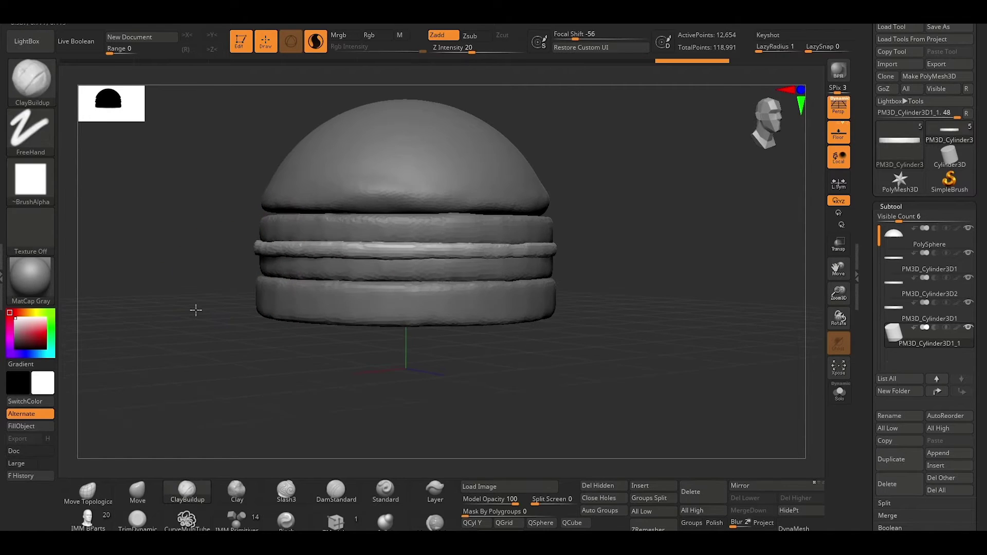
left_click_drag(194, 309, 154, 329)
left_click_drag(103, 242, 150, 246, "shift")
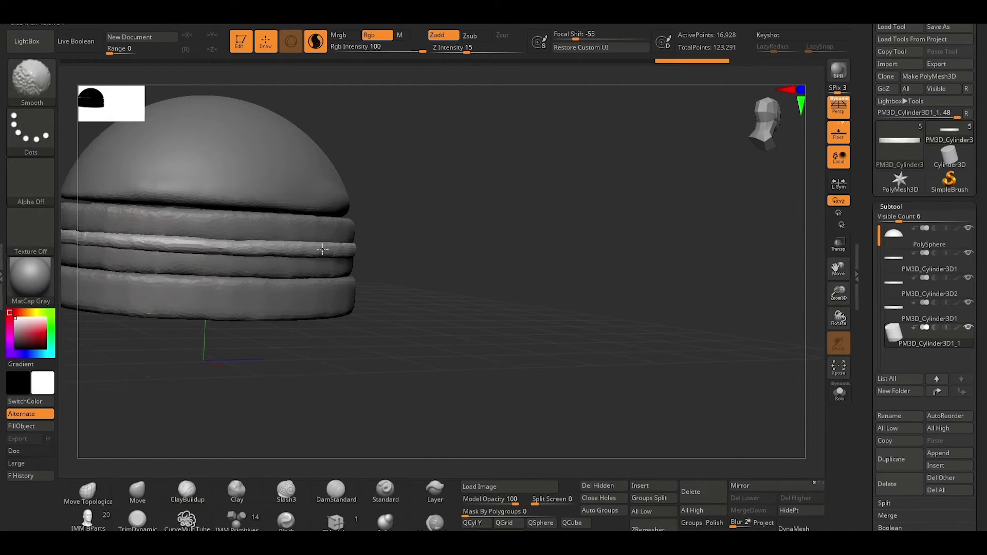
mouse_move(467, 236)
left_mouse_down()
mouse_move(418, 238)
mouse_move(468, 243)
mouse_move(417, 245)
mouse_move(363, 267)
mouse_move(402, 172)
mouse_move(406, 257)
mouse_move(368, 280)
mouse_move(308, 287)
mouse_move(346, 293)
mouse_move(341, 315)
mouse_move(307, 346)
left_mouse_up()
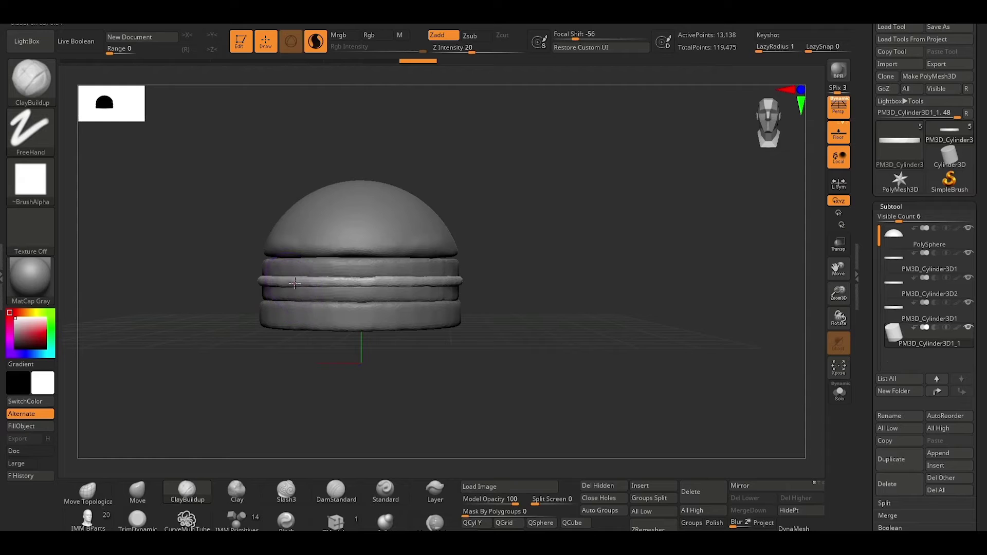
left_click_drag(281, 295, 290, 294, "shift")
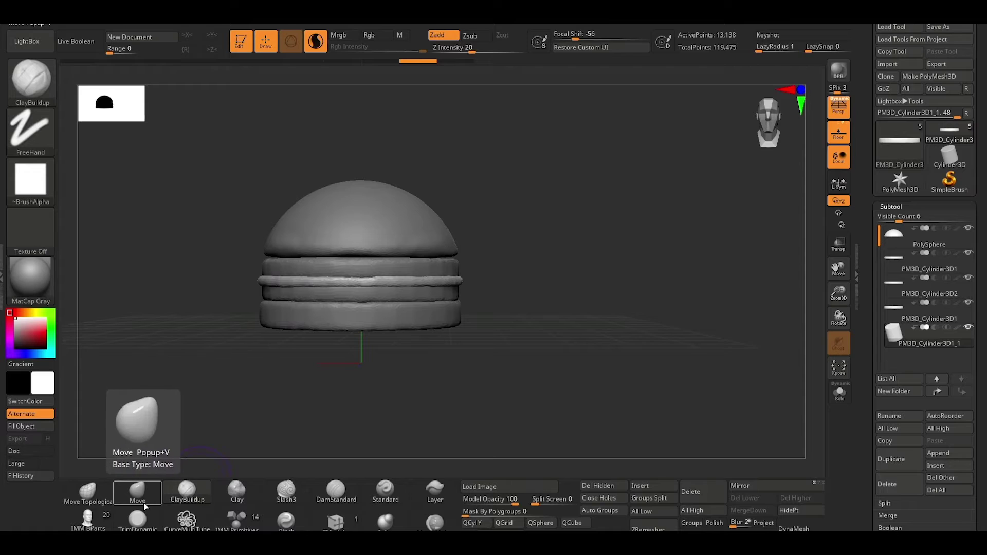
With the Inflat brush, build a lumpy cheese layer along the patty, undoing unwanted strokes.
left_click(384, 525)
mouse_move(282, 284)
left_mouse_down()
mouse_move(302, 306)
mouse_move(264, 288)
mouse_move(380, 283)
left_mouse_up()
left_click_drag(464, 284, 425, 308, "shift")
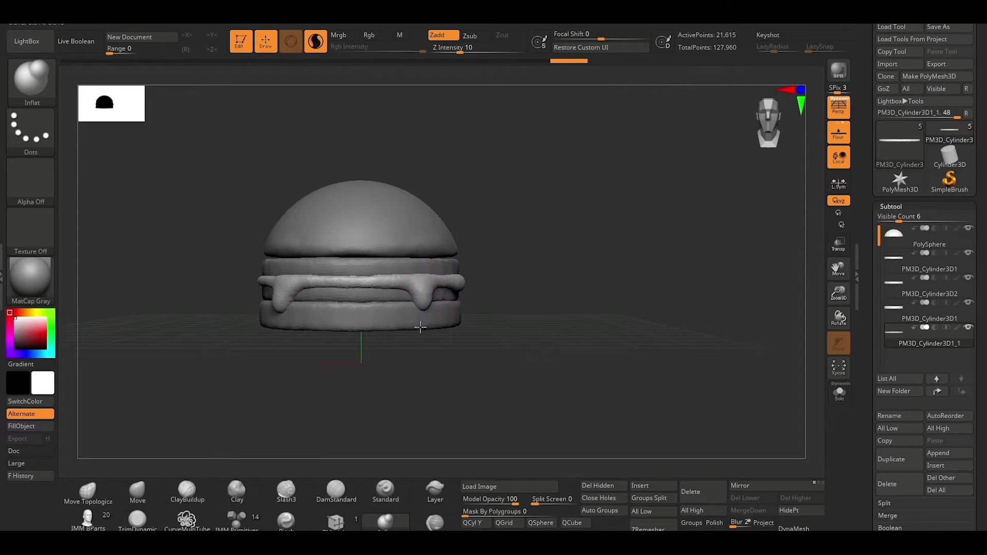
left_click_drag(420, 328, 328, 361)
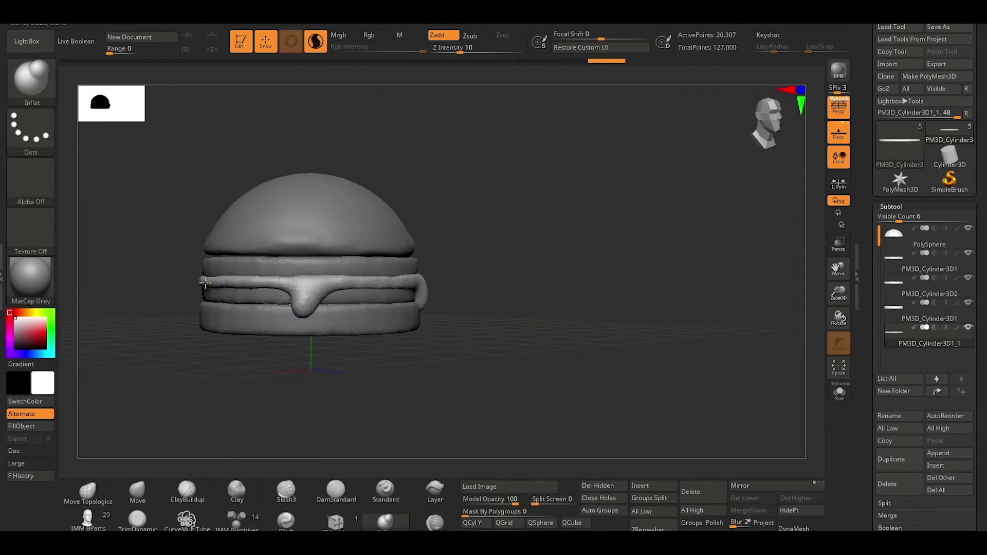
key("ctrl+shift+z")
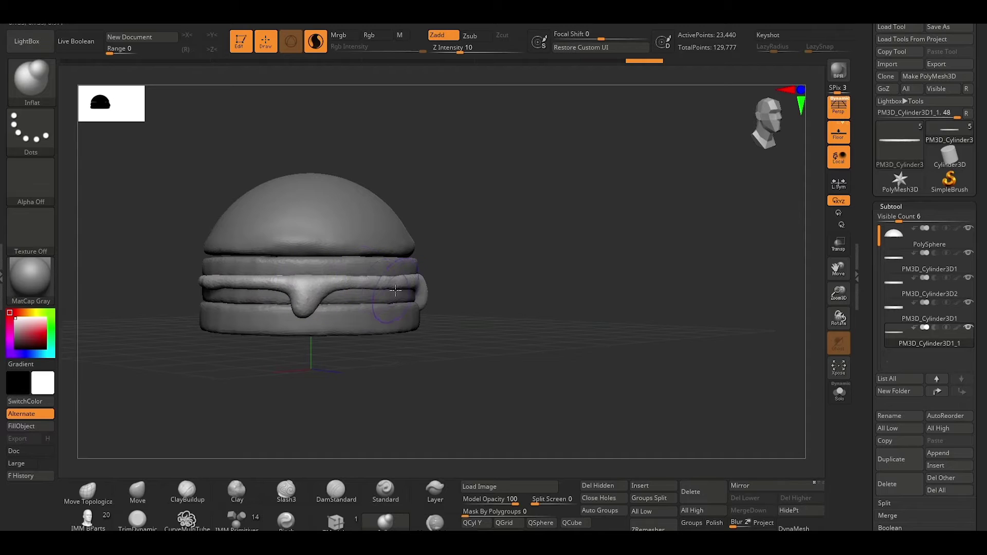
key("ctrl+shift+z")
key("ctrl+shift+z")
key("ctrl+shift+z")
mouse_move(209, 278)
left_mouse_down()
mouse_move(448, 295)
mouse_move(283, 289)
mouse_move(410, 307)
left_mouse_up()
key("ctrl+z")
key("ctrl+z")
key("ctrl+z")
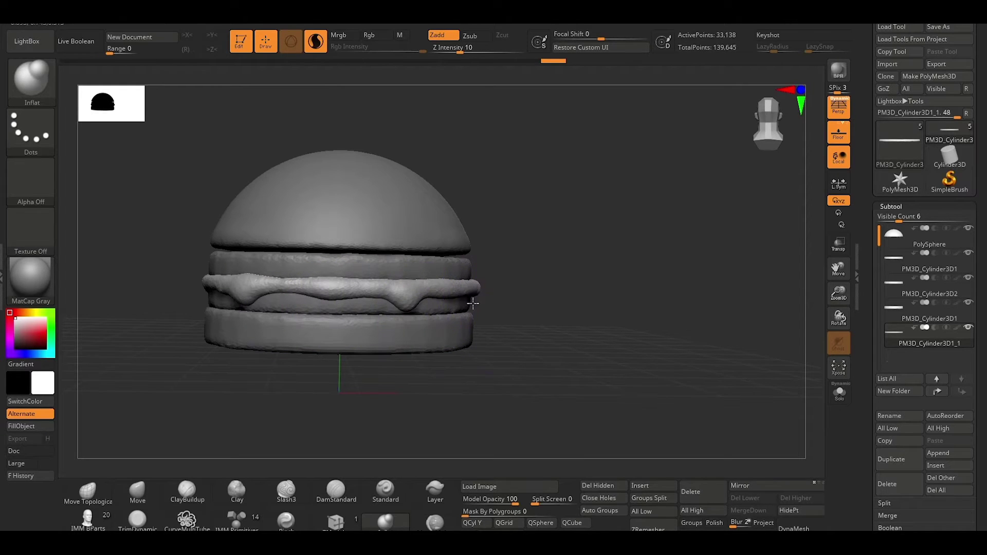
Sculpt a hanging cheese drip and reshape the cheese layer along its length.
mouse_move(473, 303)
left_mouse_down()
mouse_move(438, 339)
mouse_move(509, 340)
mouse_move(535, 363)
mouse_move(596, 360)
mouse_move(566, 354)
left_mouse_up()
mouse_move(640, 364)
left_mouse_down("alt")
mouse_move(579, 381)
mouse_move(523, 369)
left_mouse_up("alt")
mouse_move(441, 297)
left_mouse_down()
mouse_move(450, 323)
mouse_move(447, 308)
left_mouse_up()
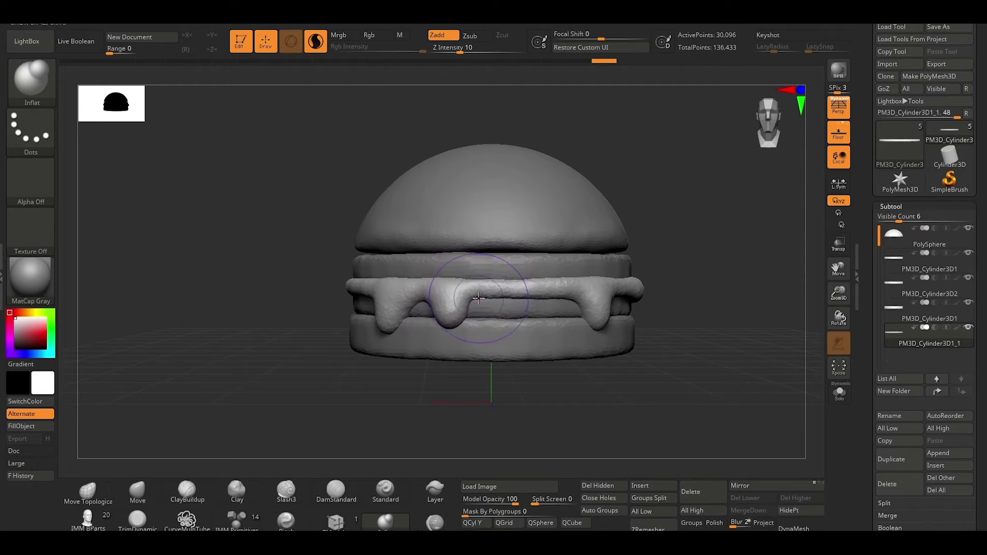
left_click_drag(555, 293, 574, 310)
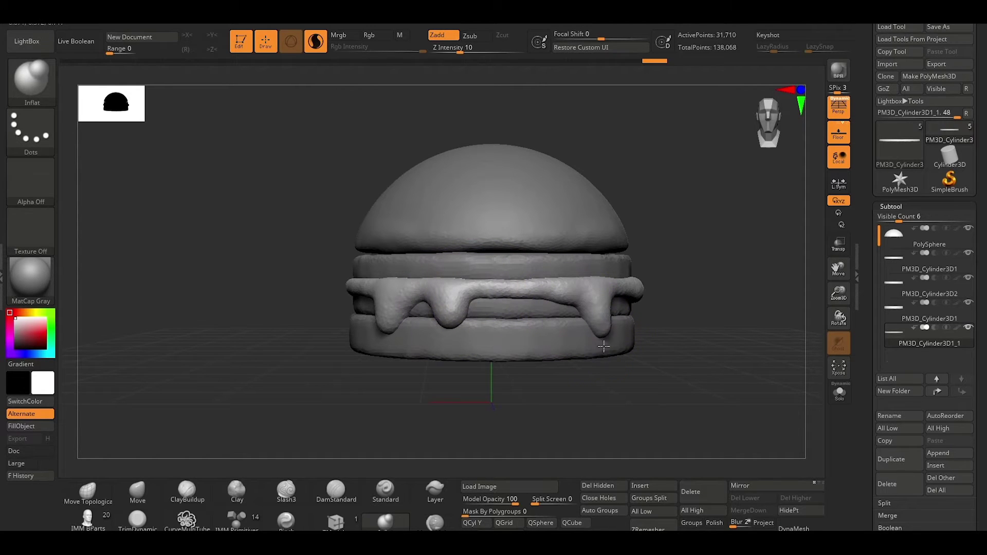
left_click_drag(588, 379, 516, 399)
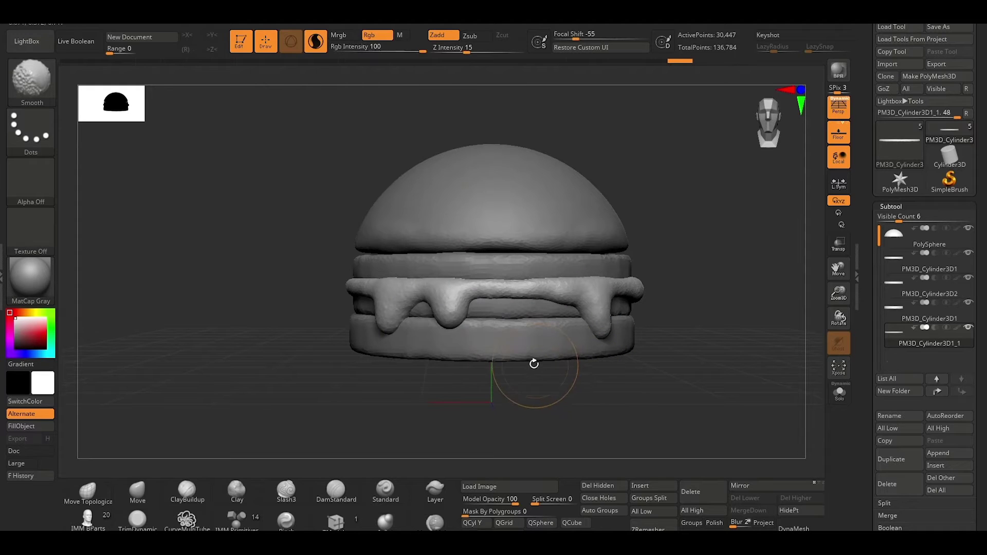
left_click_drag(441, 286, 527, 295)
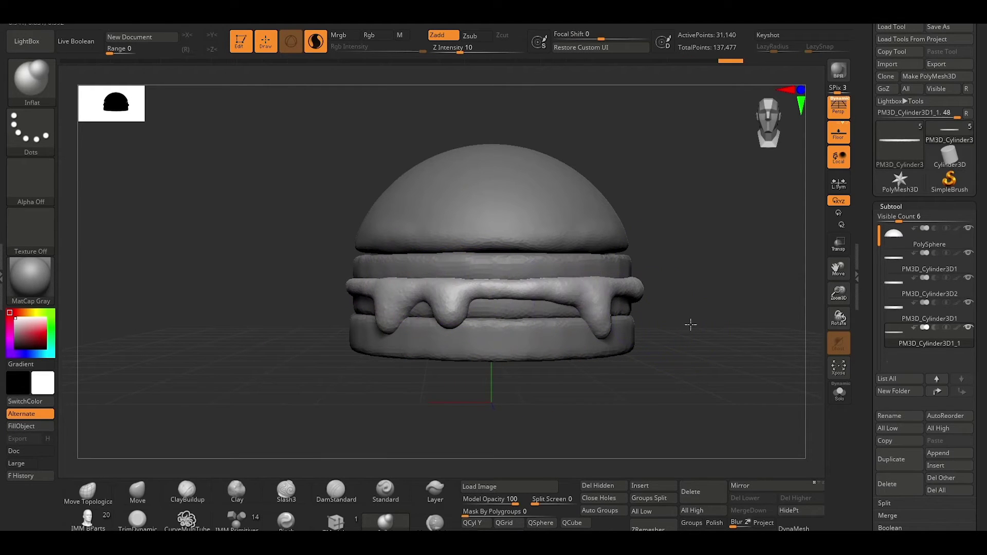
mouse_move(649, 332)
left_mouse_down()
mouse_move(489, 394)
mouse_move(556, 392)
mouse_move(559, 385)
mouse_move(487, 399)
mouse_move(508, 380)
left_mouse_up()
Insert a cylinder subtool, delete it, and insert a Cube3D subtool (PM3D_Cube3D1) instead.
left_click(653, 489)
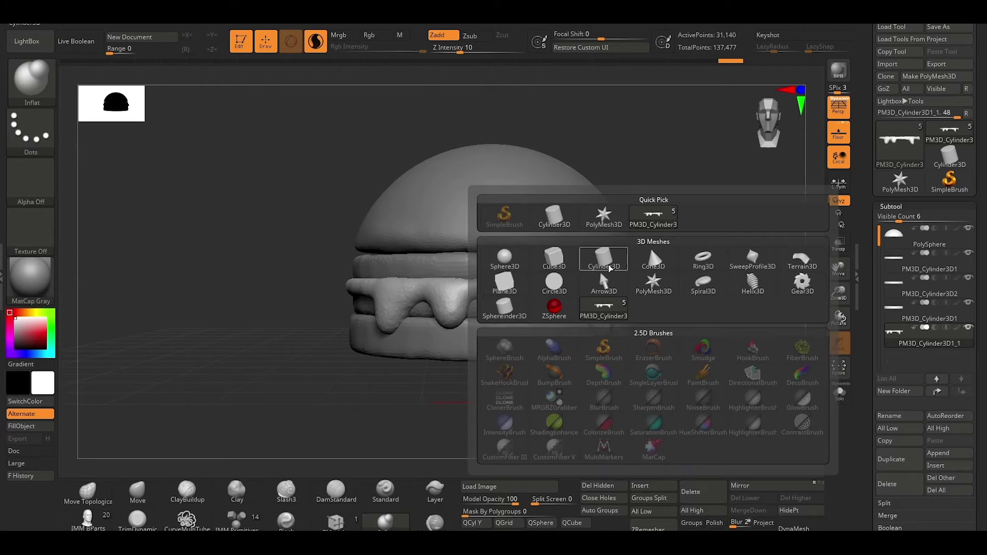
left_click(604, 263)
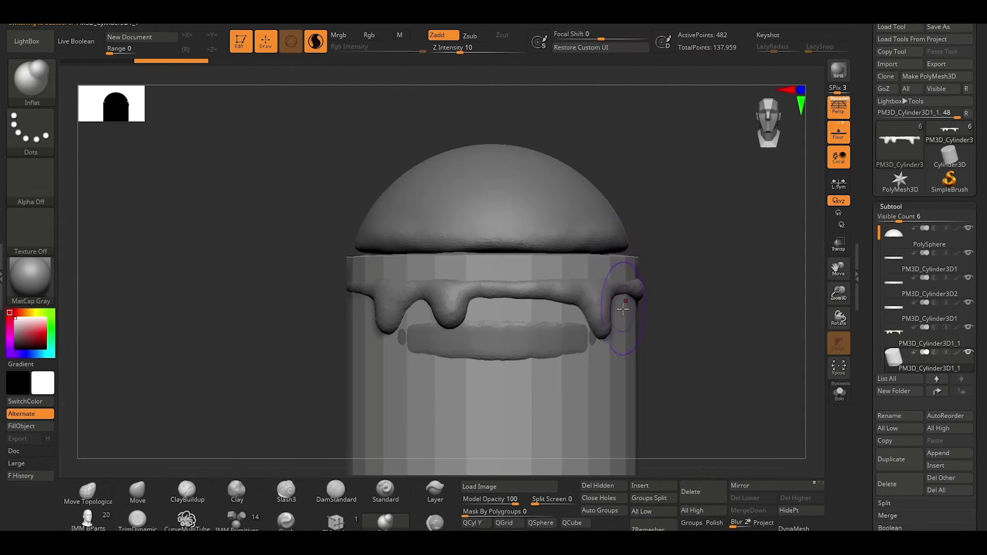
left_click(894, 491)
left_click(805, 510)
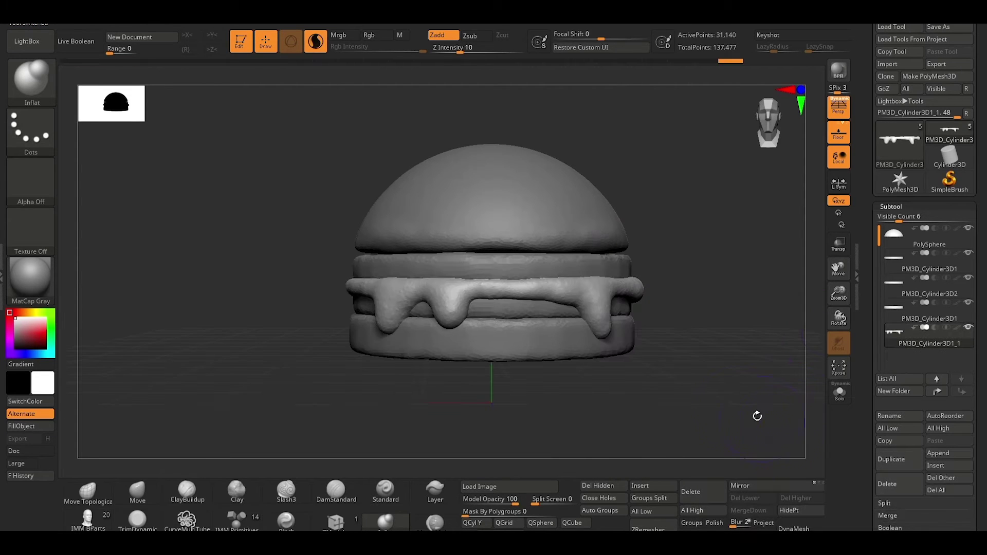
left_click(655, 491)
left_click(552, 264)
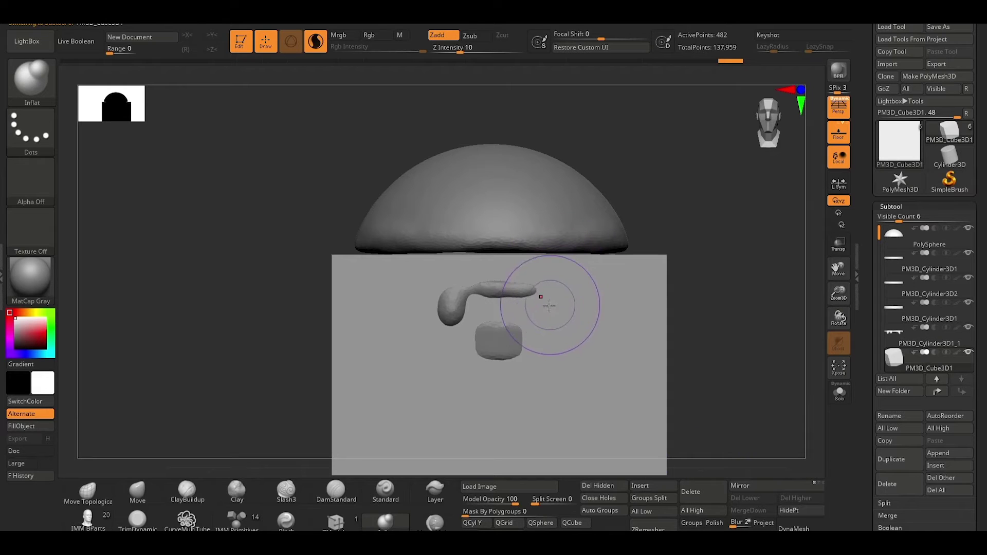
Squash the cube into a thin, wide slab positioned under the top bun.
key("w")
left_click_drag(493, 367, 486, 328)
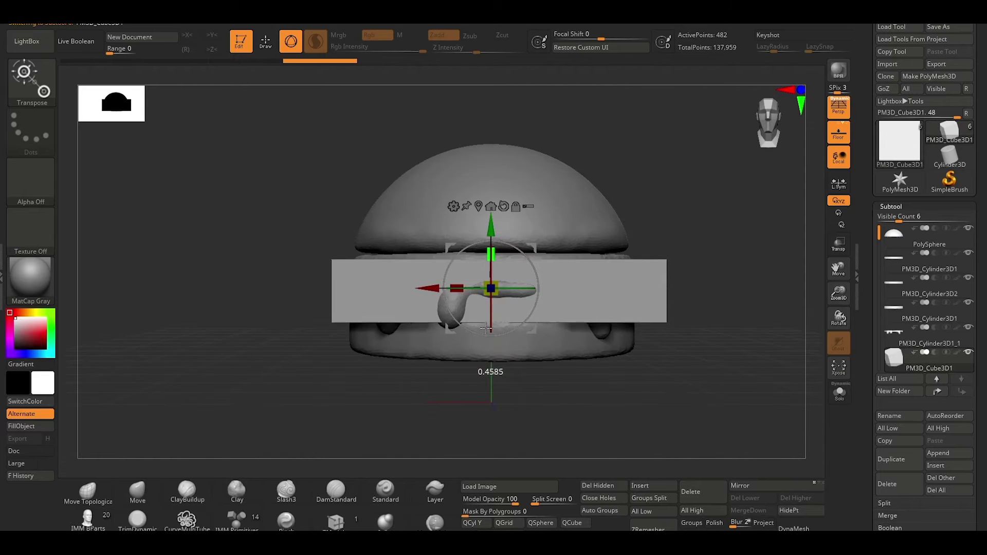
left_click_drag(490, 253, 489, 309)
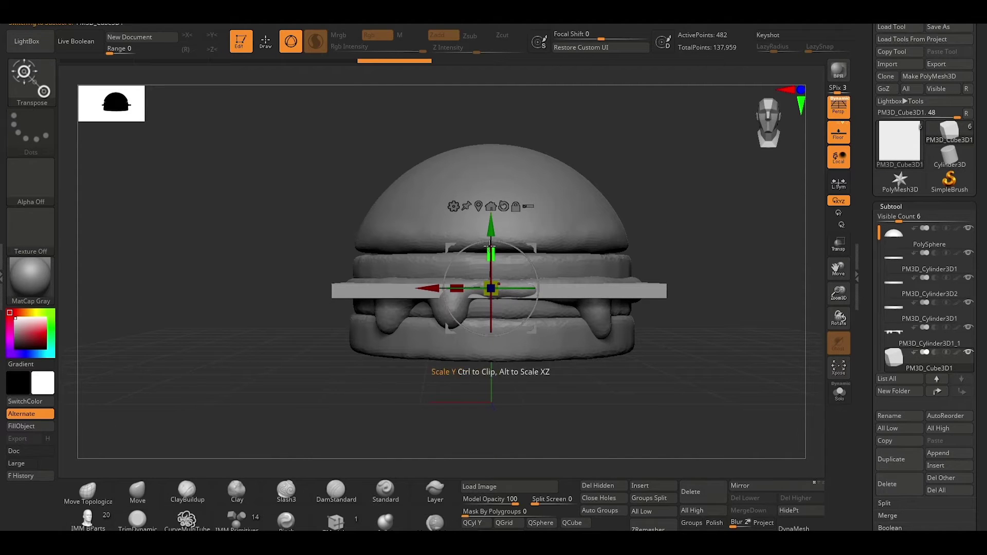
left_click_drag(491, 226, 491, 194)
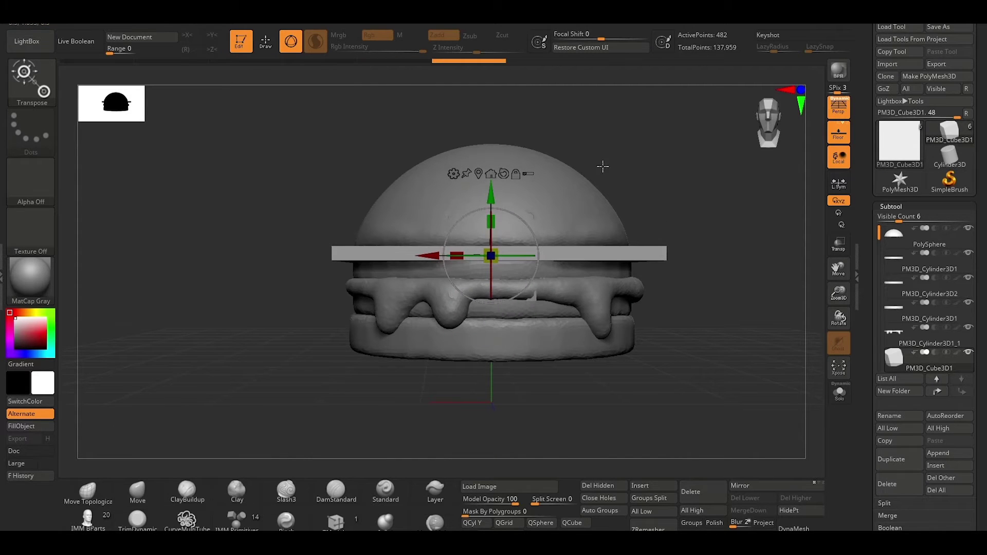
left_click_drag(673, 158, 679, 286)
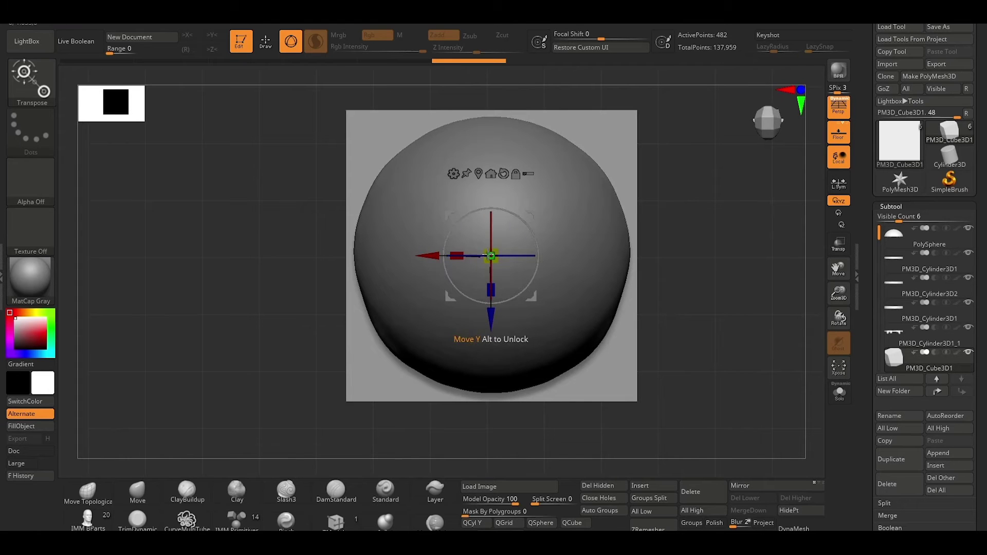
left_click_drag(488, 256, 509, 263)
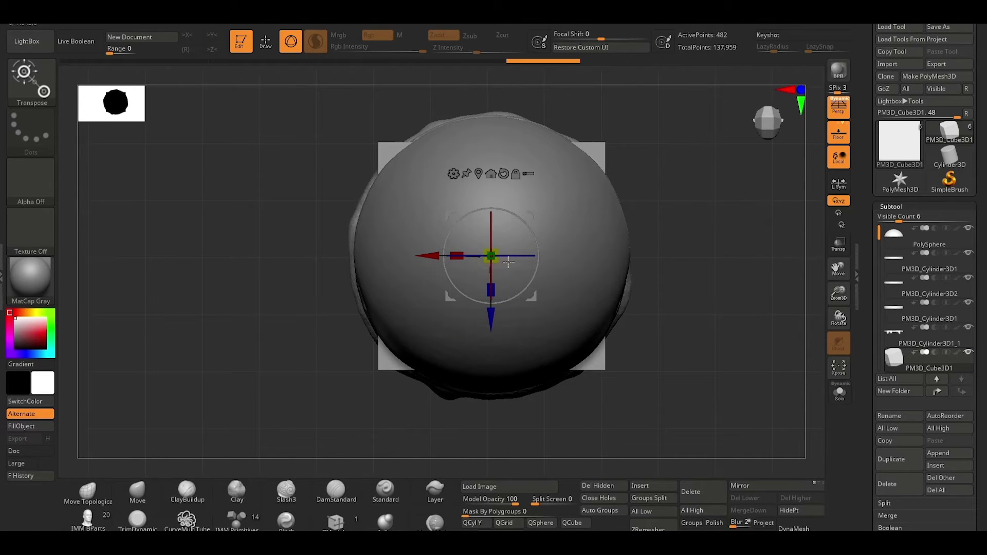
left_click_drag(661, 253, 653, 173)
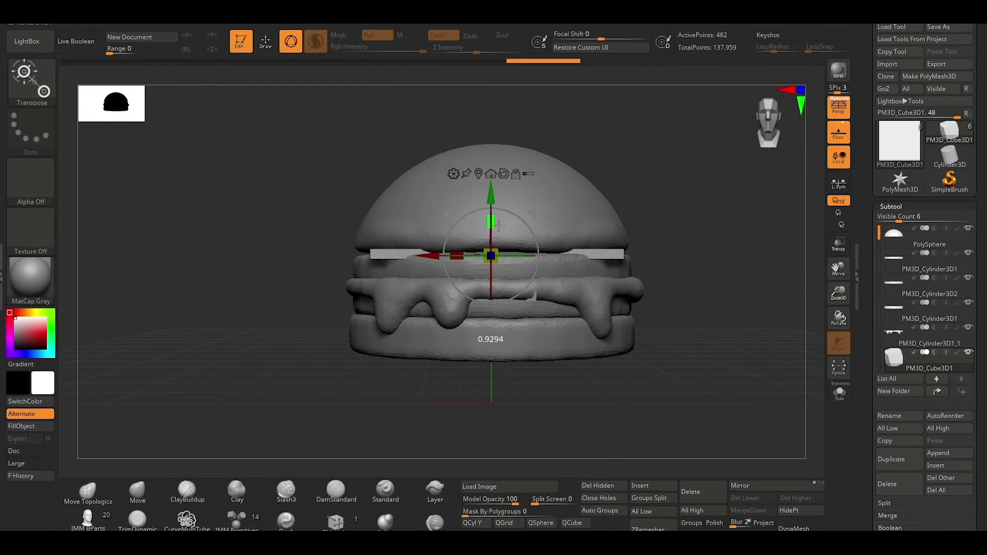
left_click_drag(456, 255, 450, 254)
mouse_move(601, 159)
left_mouse_down()
mouse_move(630, 235)
mouse_move(647, 148)
left_mouse_up()
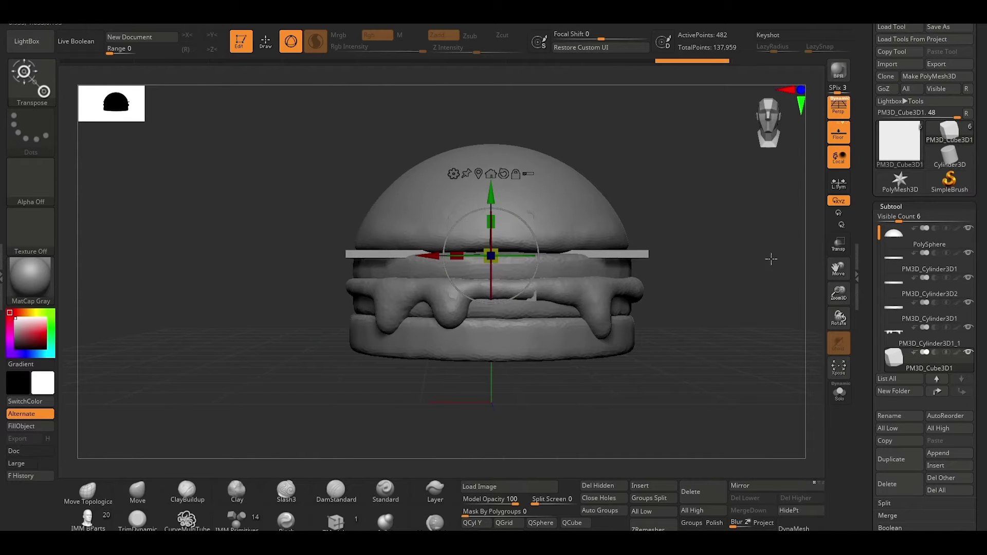
Raise the top bun above the slab, nudge the slab up, and make it second in the subtool list.
left_click(905, 239)
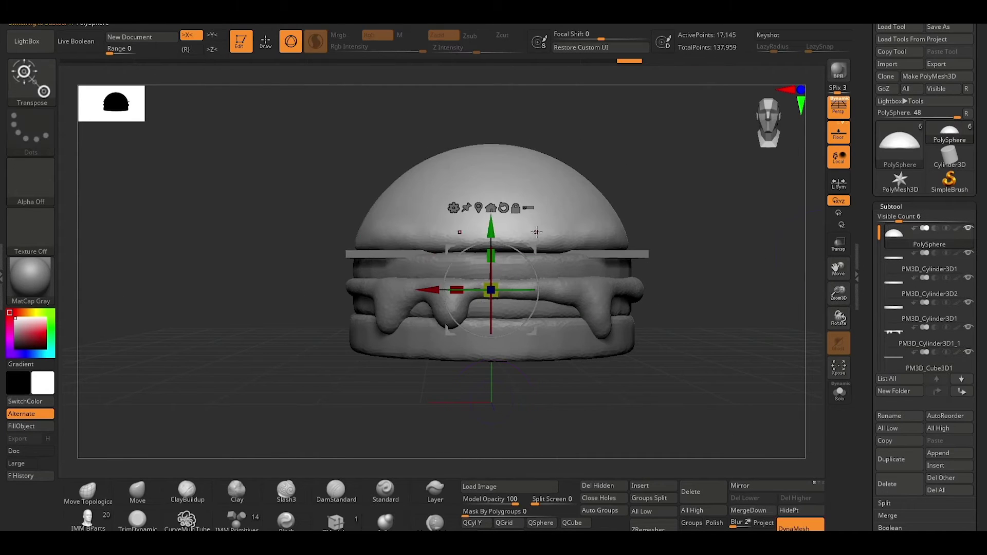
left_click_drag(494, 228, 494, 219)
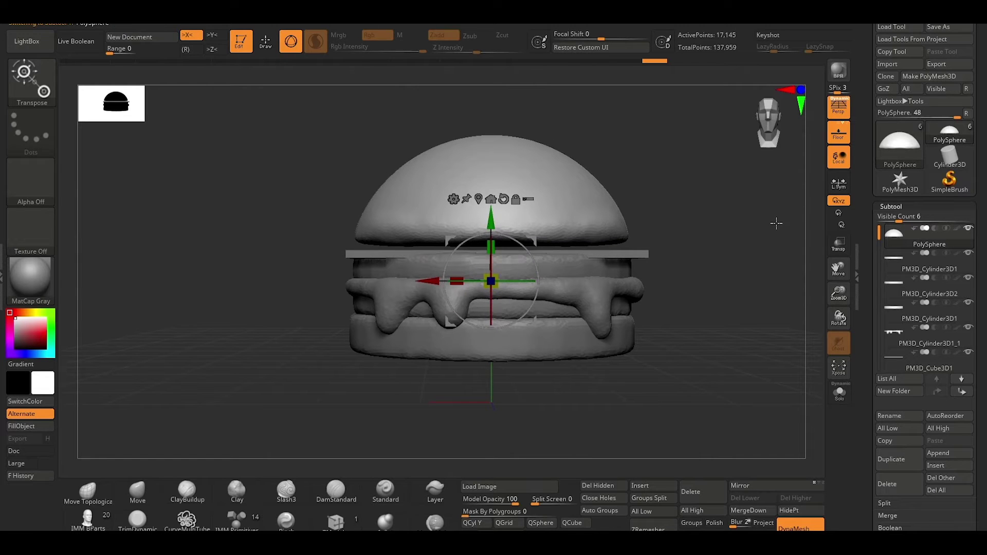
key("q")
left_click(897, 364)
key("w")
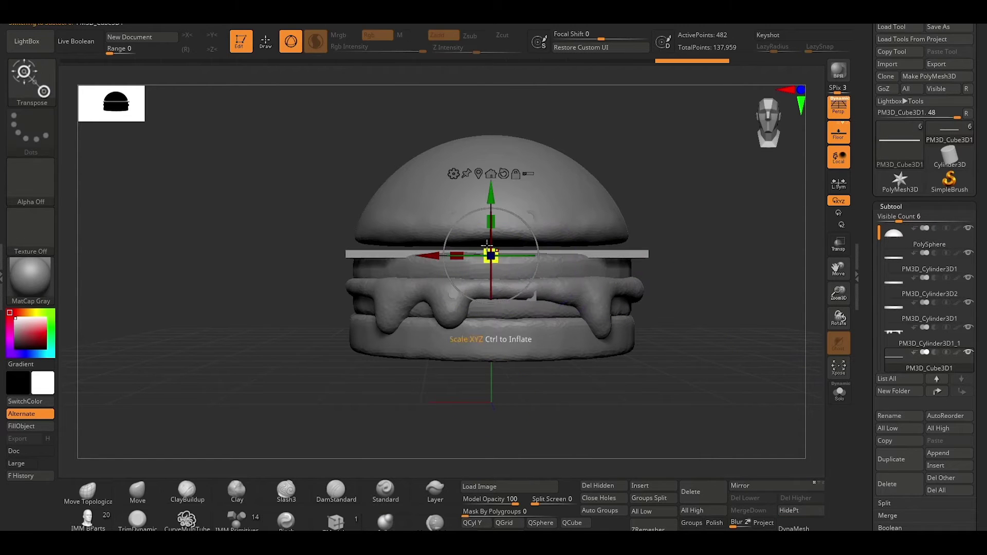
left_click_drag(492, 201, 492, 196)
key("q")
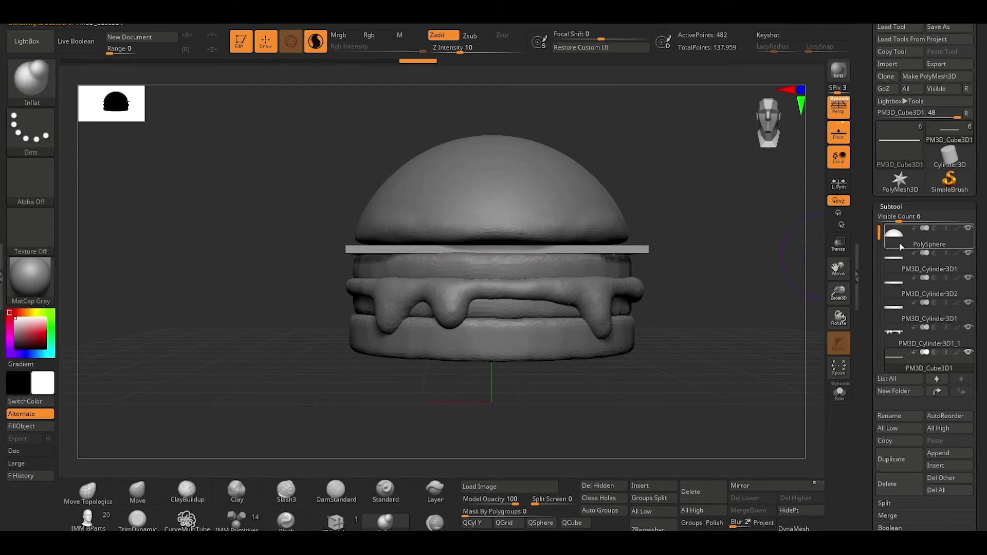
left_click_drag(899, 332, 899, 317)
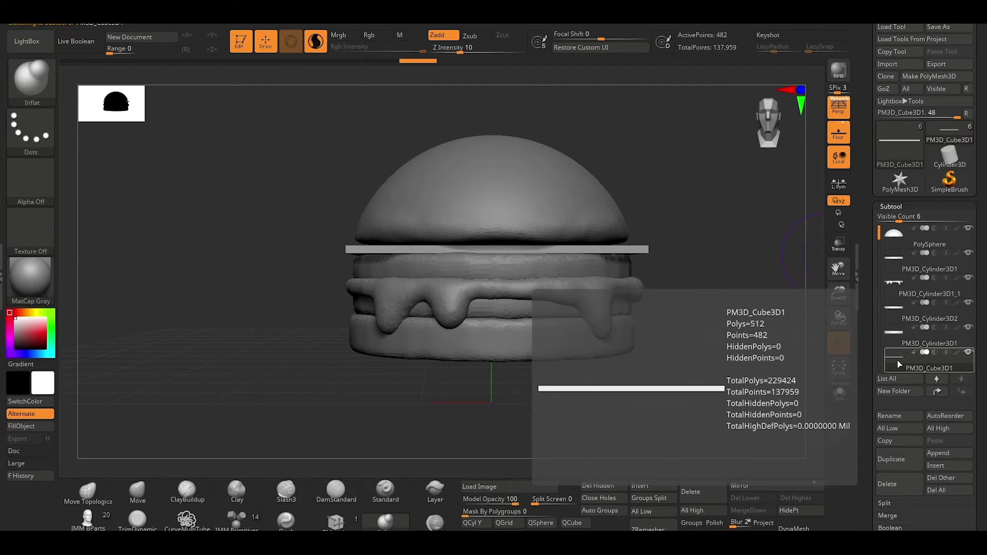
left_click_drag(897, 360, 893, 253)
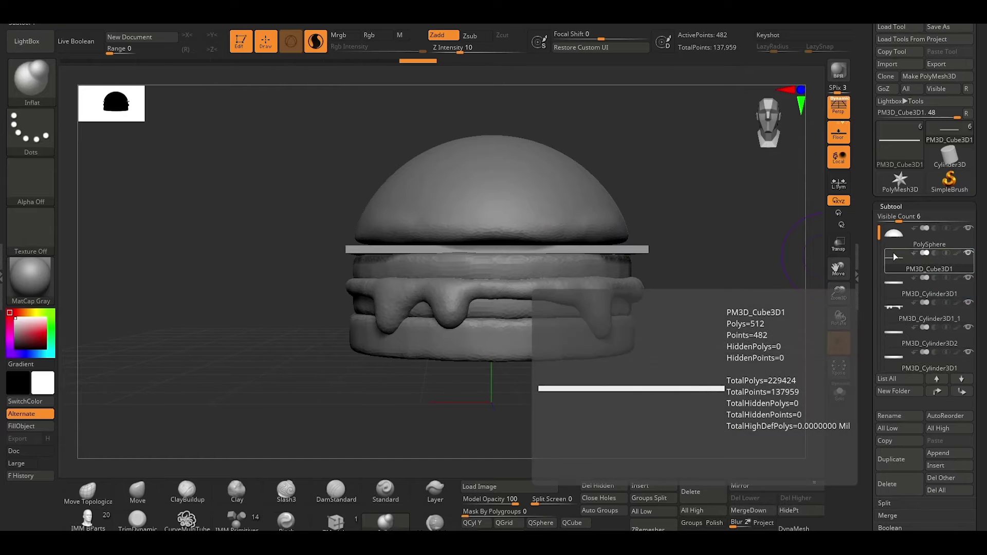
Try subdividing the cheese slab, undo it, then smooth its edge with the Move brush.
left_click_drag(708, 180, 701, 233)
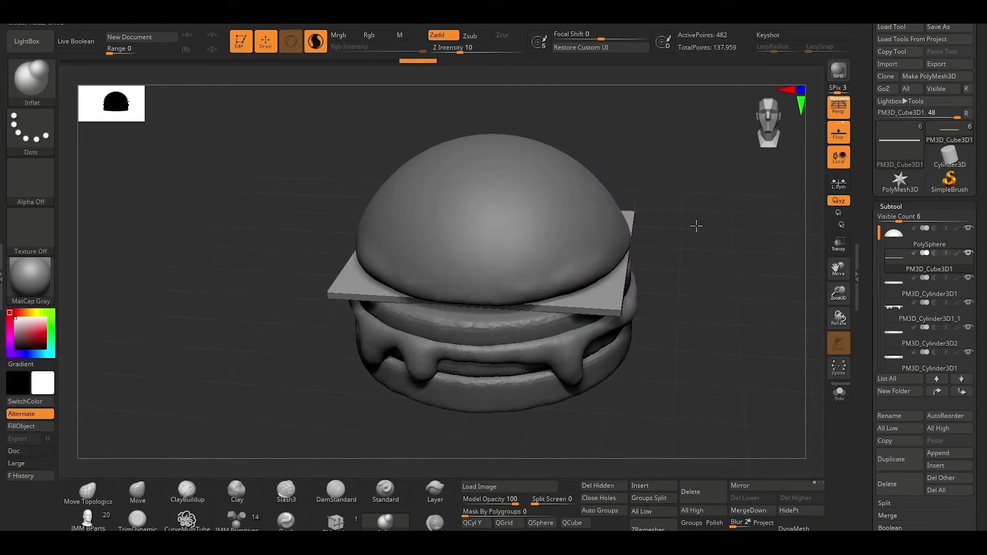
left_click(138, 494)
left_click_drag(714, 286, 747, 255, "shift")
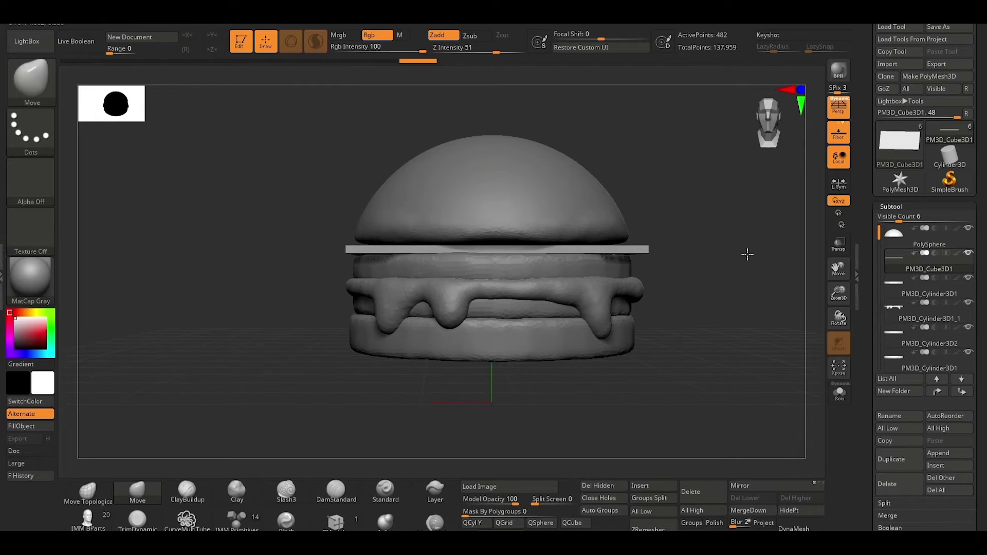
mouse_move(684, 244)
left_mouse_down()
mouse_move(635, 303)
mouse_move(622, 353)
mouse_move(686, 273)
mouse_move(679, 266)
left_mouse_up()
key("ctrl+d")
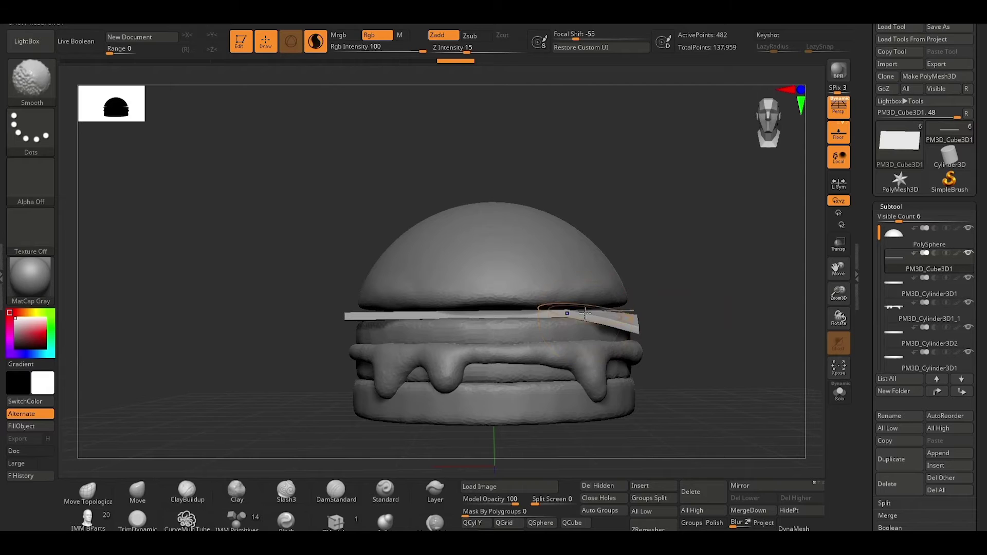
key("ctrl+z")
mouse_move(576, 188)
left_mouse_down()
mouse_move(695, 243)
mouse_move(625, 319)
mouse_move(517, 316)
mouse_move(262, 270)
left_mouse_up()
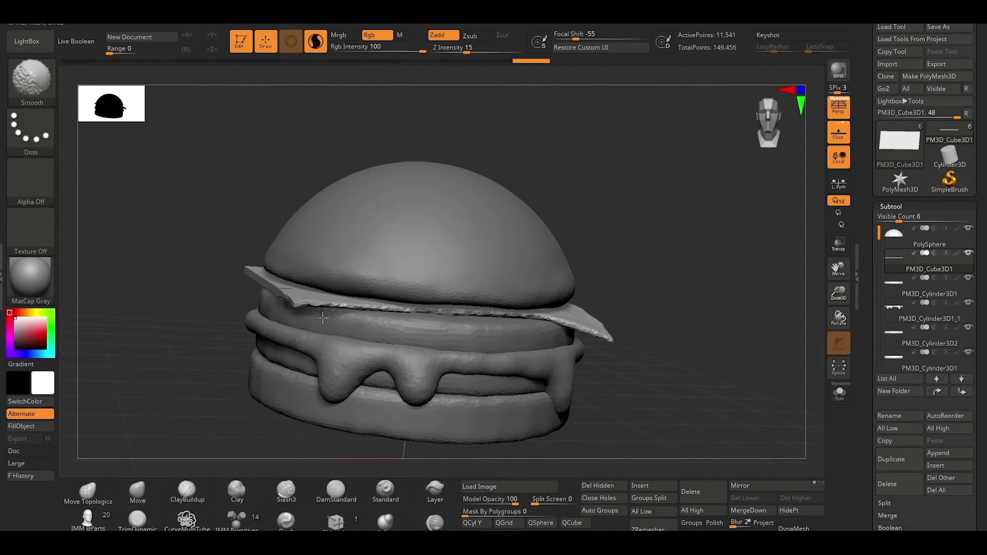
key("b")
key("m")
key("v")
mouse_move(630, 238)
left_mouse_down()
mouse_move(617, 326)
mouse_move(313, 358)
left_mouse_up()
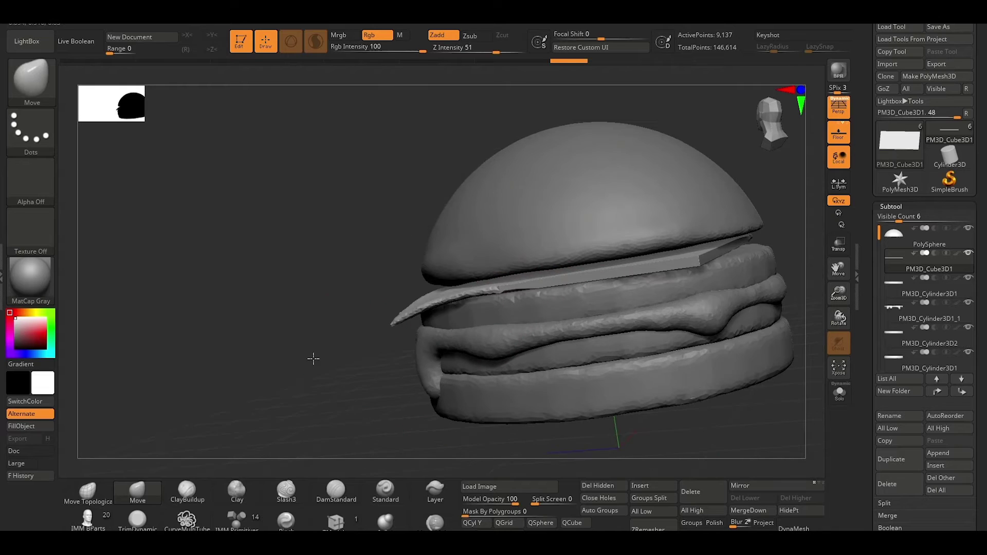
left_click_drag(447, 296, 681, 275, "shift")
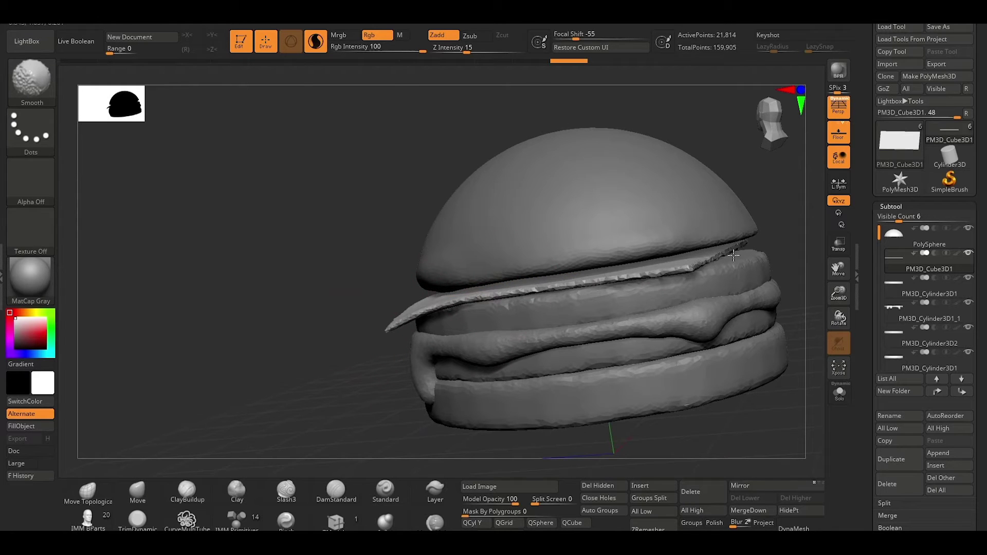
mouse_move(531, 288)
left_mouse_down()
mouse_move(586, 313)
mouse_move(623, 305)
mouse_move(544, 346)
mouse_move(609, 344)
left_mouse_up()
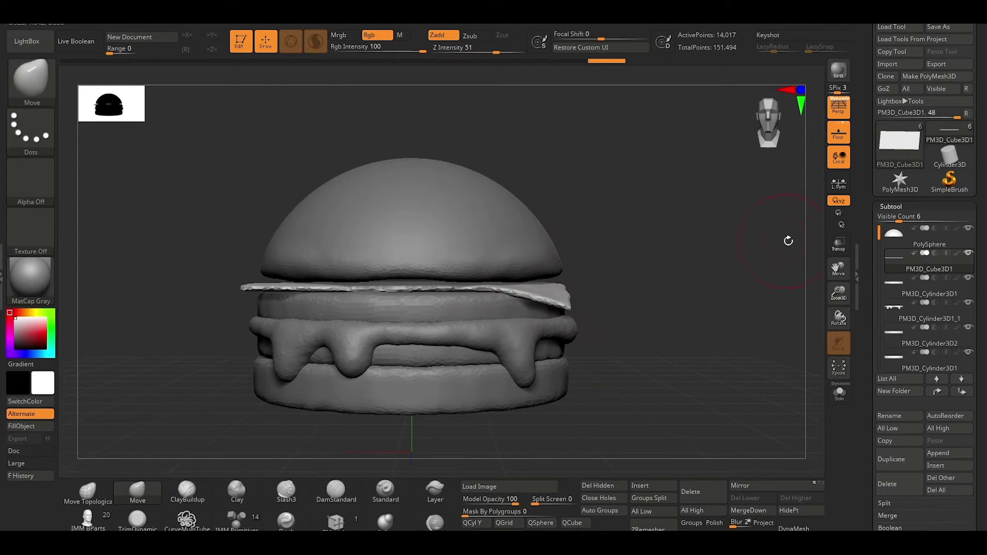
Lower the top bun slightly with the Transpose move.
left_click(884, 228)
key("w")
left_click_drag(412, 252, 411, 264)
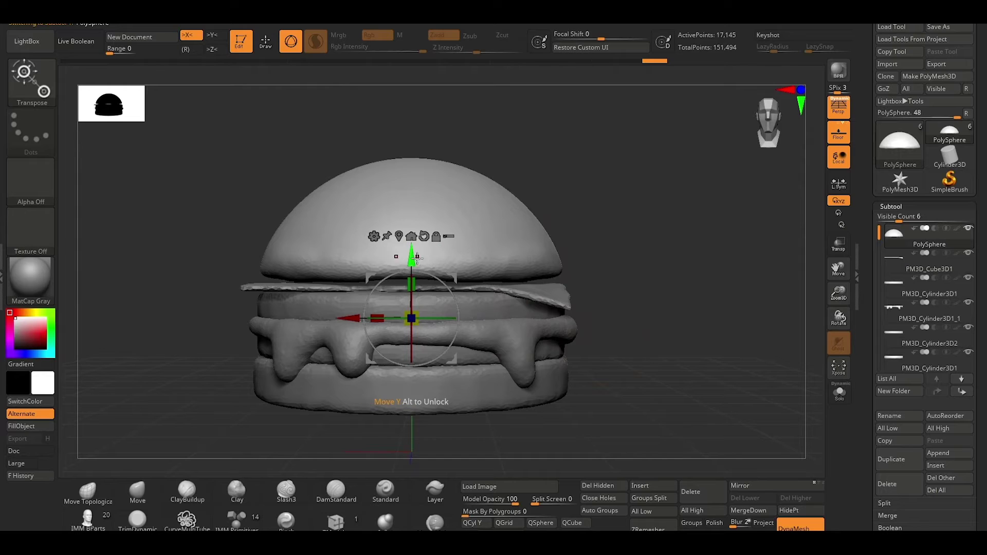
key("q")
Pull the cheese slice's left and right edges down into drips over the patty.
left_click(920, 267)
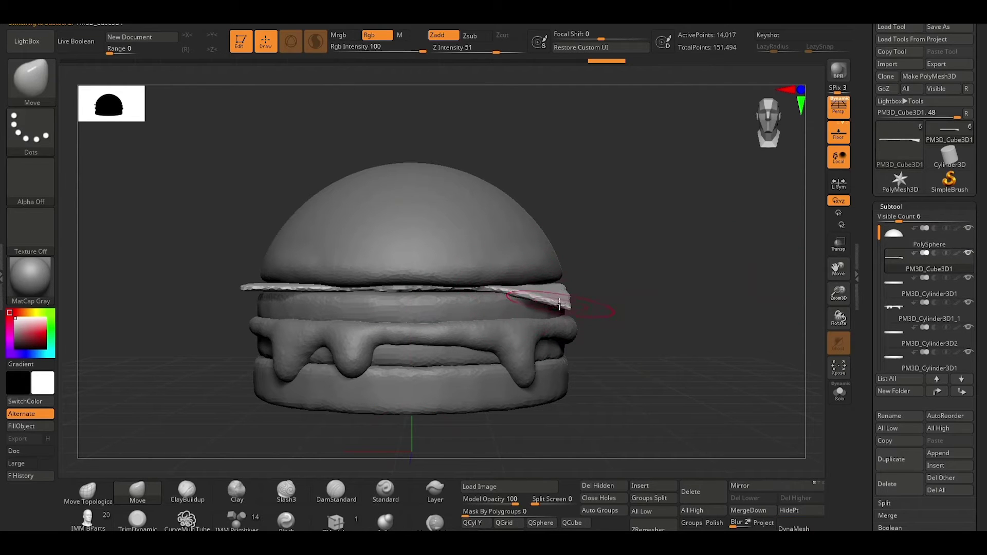
left_click_drag(562, 308, 561, 322)
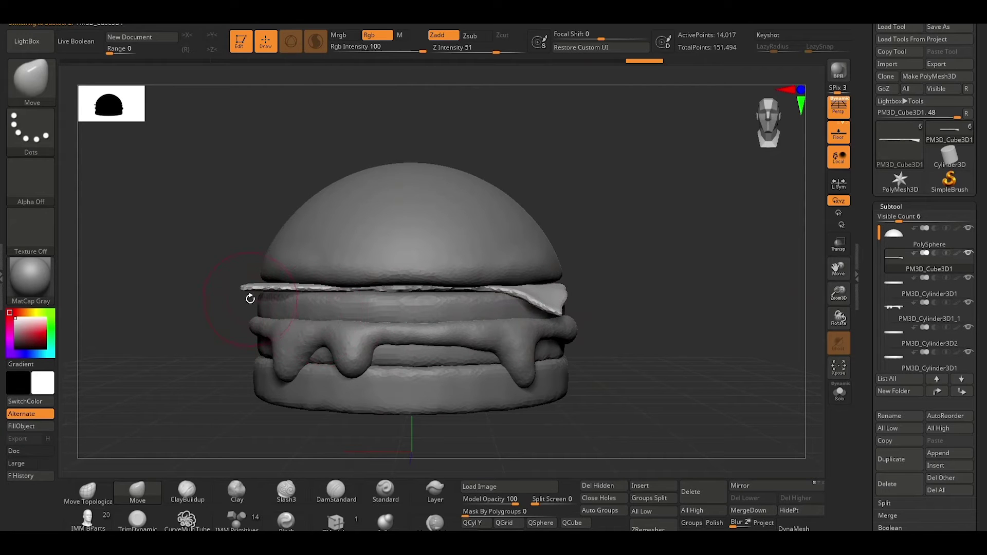
left_click_drag(248, 288, 247, 306)
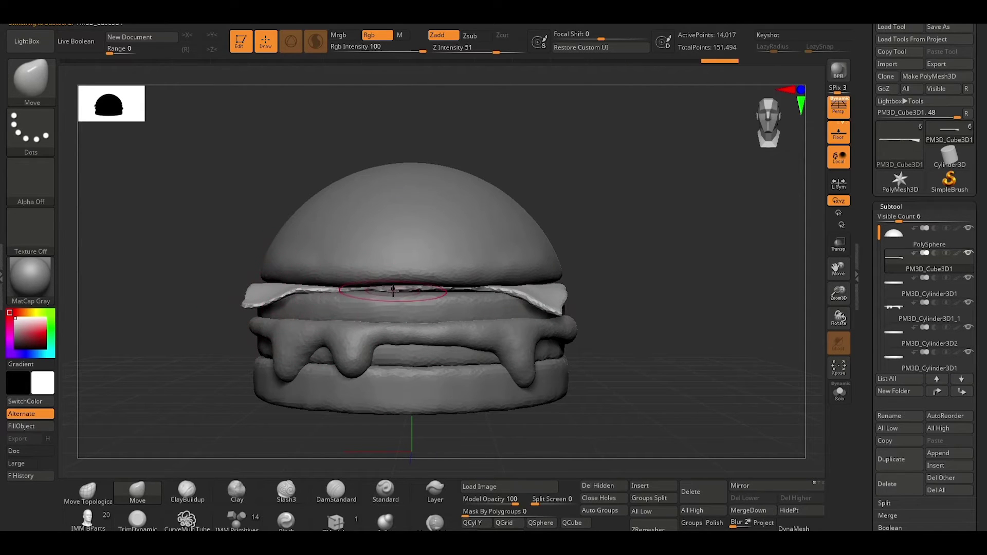
key("shift")
mouse_move(211, 411)
left_mouse_down()
mouse_move(262, 438)
mouse_move(363, 399)
mouse_move(562, 348)
mouse_move(449, 302)
left_mouse_up()
left_click_drag(337, 208, 334, 228)
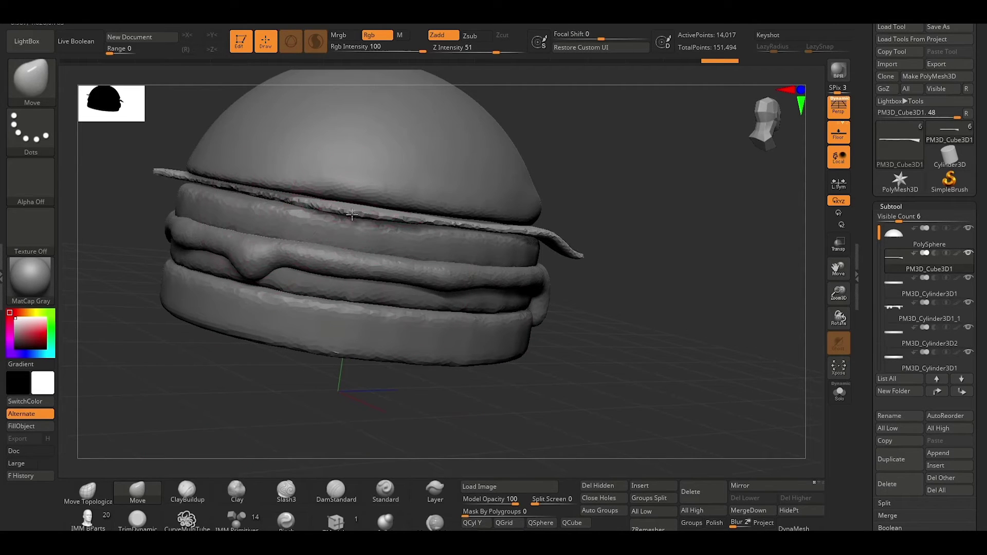
right_click_drag(316, 276, 324, 254)
left_click_drag(324, 254, 306, 263)
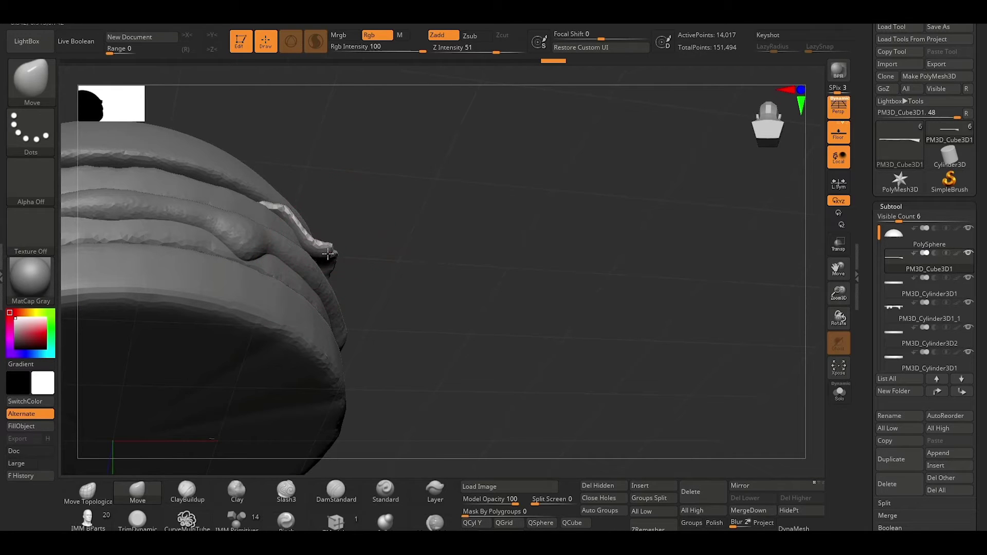
Pull the cheese's left corner down, stretch its right tip, and flatten its top edge.
mouse_move(389, 192)
right_mouse_down()
mouse_move(392, 183)
mouse_move(392, 269)
mouse_move(401, 277)
mouse_move(442, 181)
mouse_move(408, 278)
mouse_move(328, 236)
right_mouse_up()
mouse_move(216, 214)
left_mouse_down()
mouse_move(221, 235)
mouse_move(265, 207)
left_mouse_up()
mouse_move(264, 207)
right_mouse_down()
mouse_move(207, 309)
mouse_move(337, 216)
right_mouse_up()
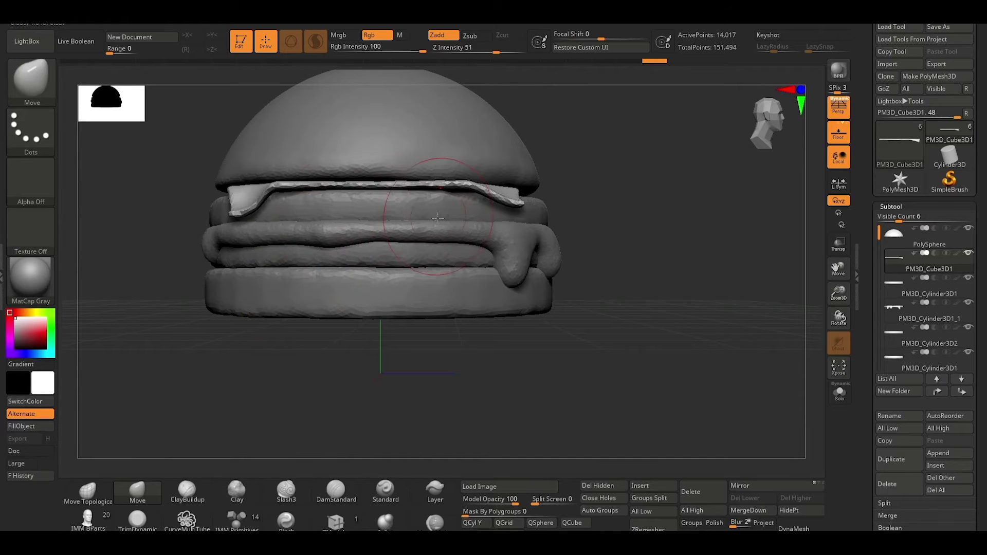
left_click_drag(538, 198, 559, 196)
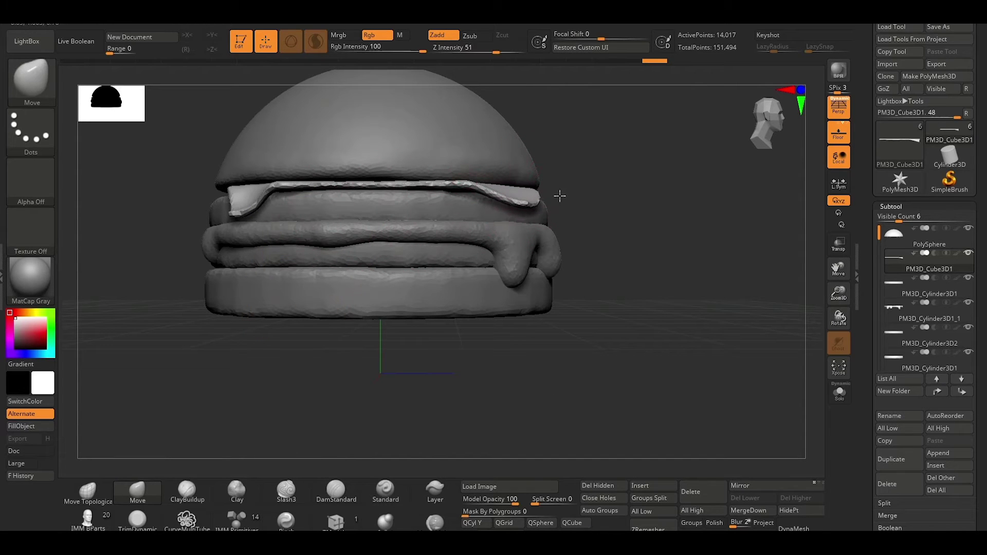
left_click_drag(450, 193, 344, 189)
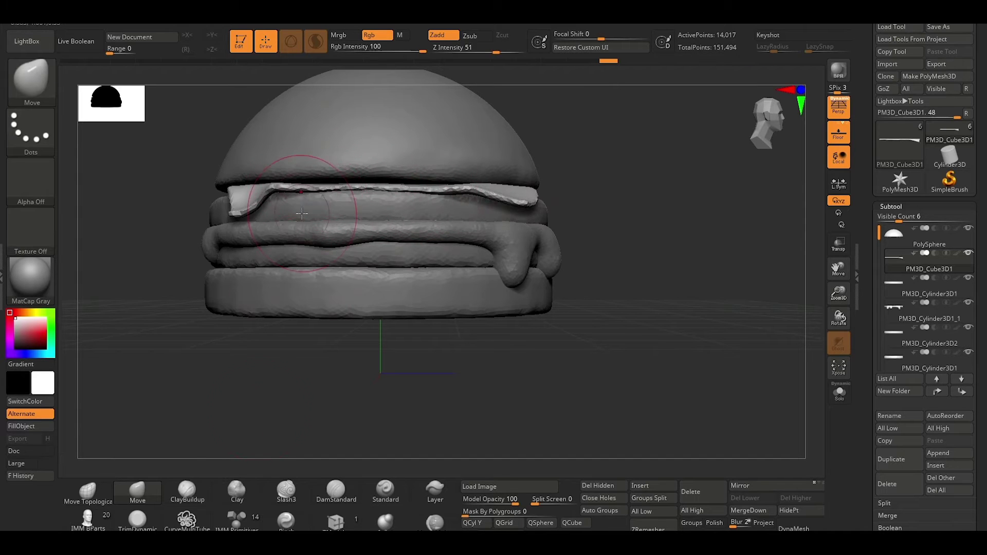
left_click(337, 494)
left_click(386, 520)
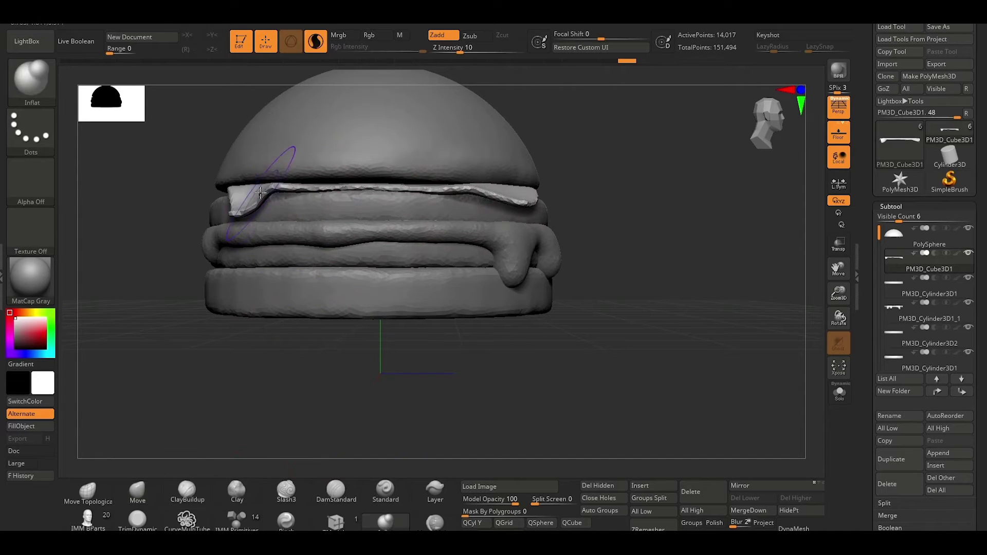
Inflate the cheese edges around the burger, undoing one unwanted stroke.
mouse_move(267, 195)
left_mouse_down()
mouse_move(233, 213)
mouse_move(466, 198)
left_mouse_up()
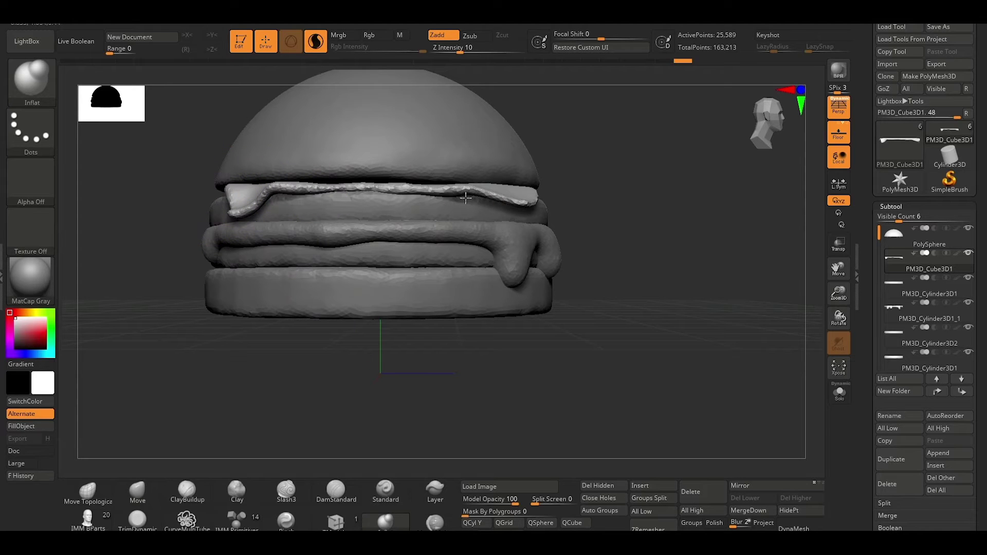
left_click_drag(528, 214, 521, 200)
left_click_drag(590, 191, 566, 195)
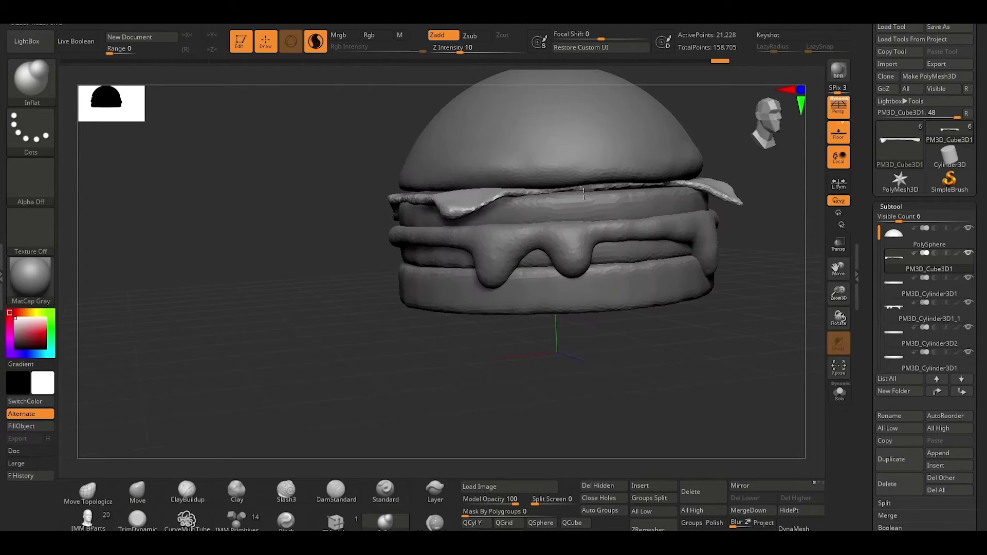
mouse_move(466, 200)
left_mouse_down()
mouse_move(552, 196)
mouse_move(529, 154)
left_mouse_up()
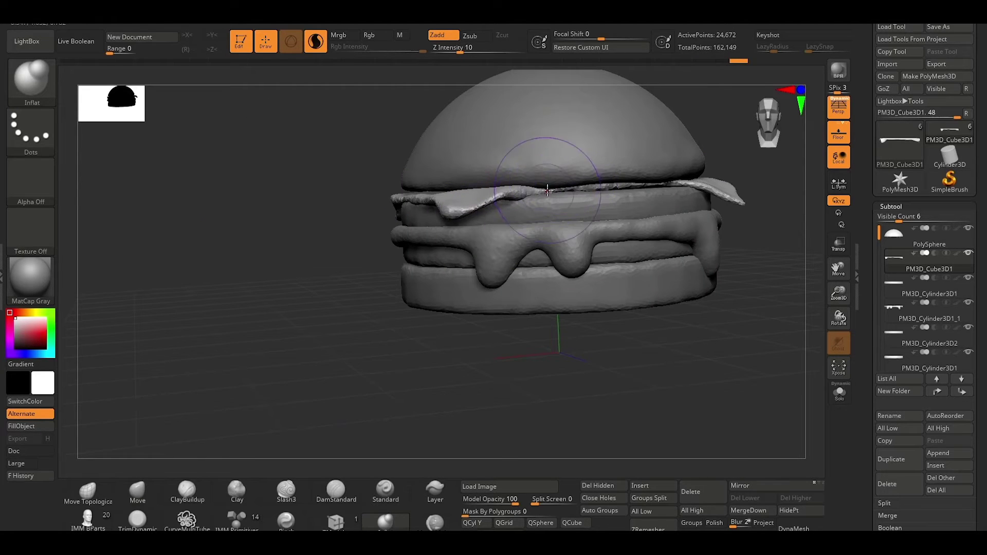
left_click_drag(711, 195, 730, 221)
left_click_drag(749, 272, 746, 257)
key("ctrl+z")
key("ctrl+z")
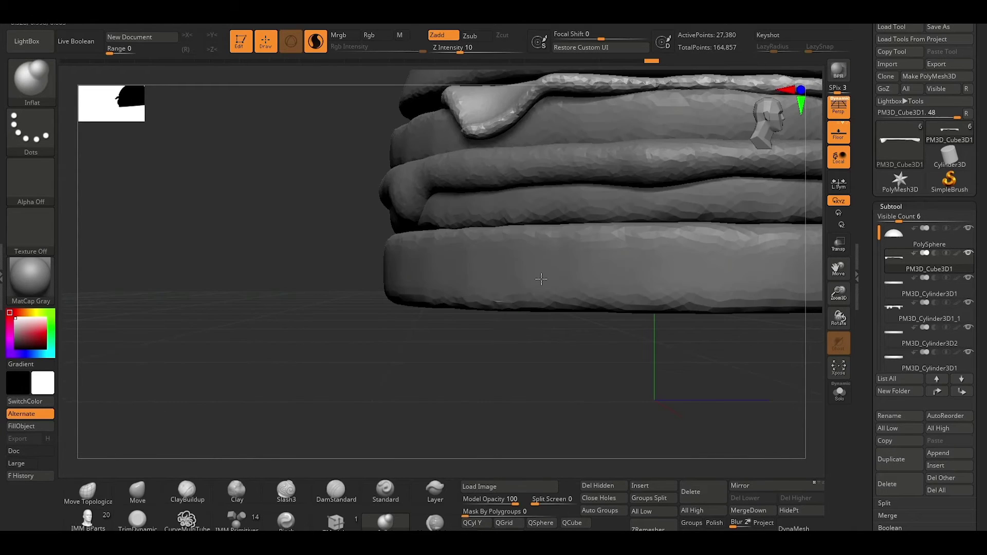
mouse_move(511, 346)
left_mouse_down()
mouse_move(480, 269)
mouse_move(484, 320)
mouse_move(498, 342)
mouse_move(580, 265)
mouse_move(390, 392)
left_mouse_up()
mouse_move(596, 268)
left_mouse_down()
mouse_move(696, 255)
mouse_move(670, 261)
left_mouse_up()
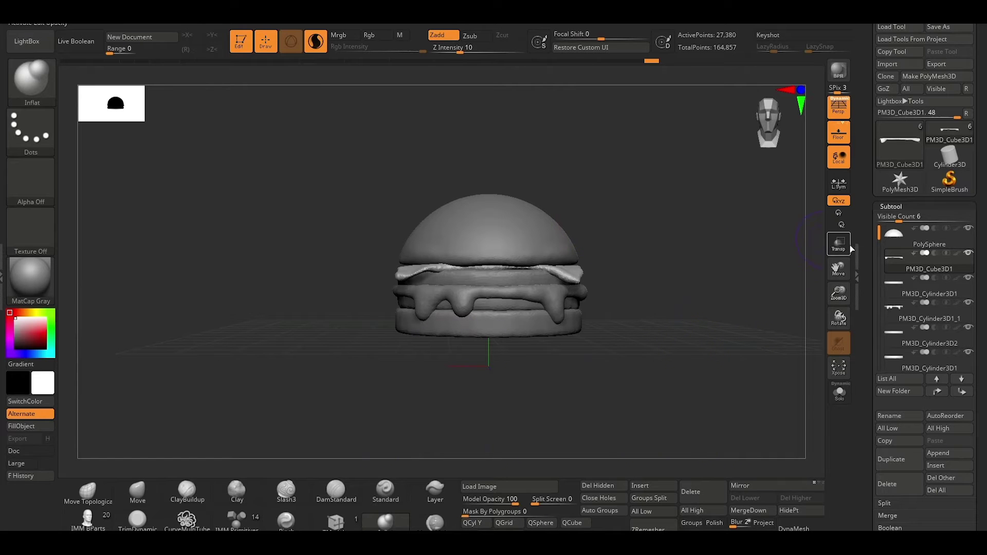
Insert a Sphere3D subtool and scale it flat into a small sesame seed.
left_click(881, 233)
left_click_drag(687, 293, 633, 341, "alt")
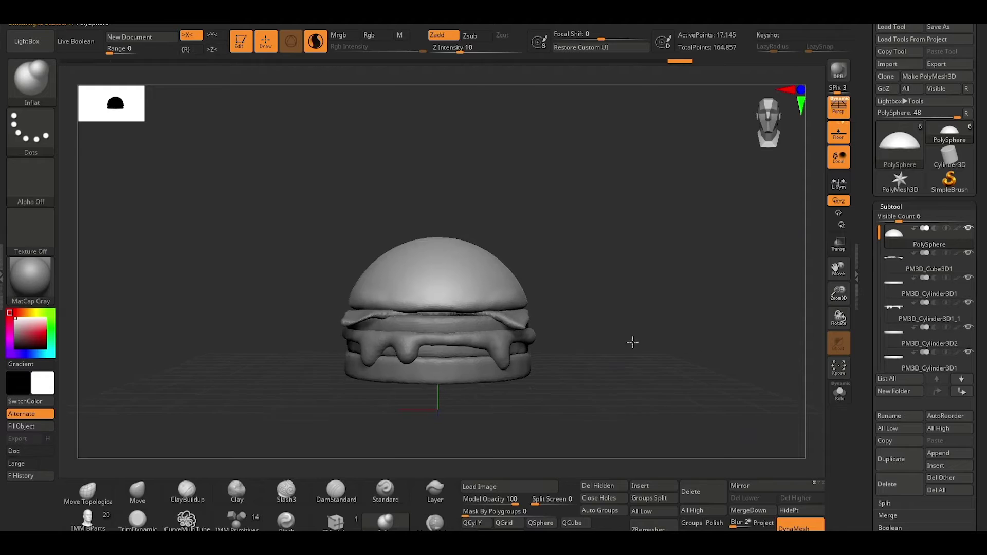
left_click(642, 486)
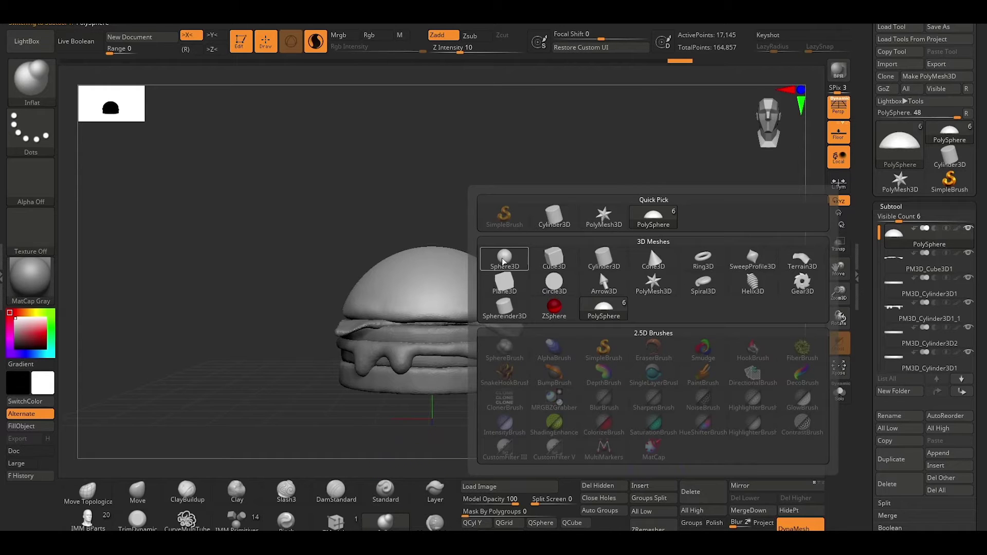
mouse_move(504, 259)
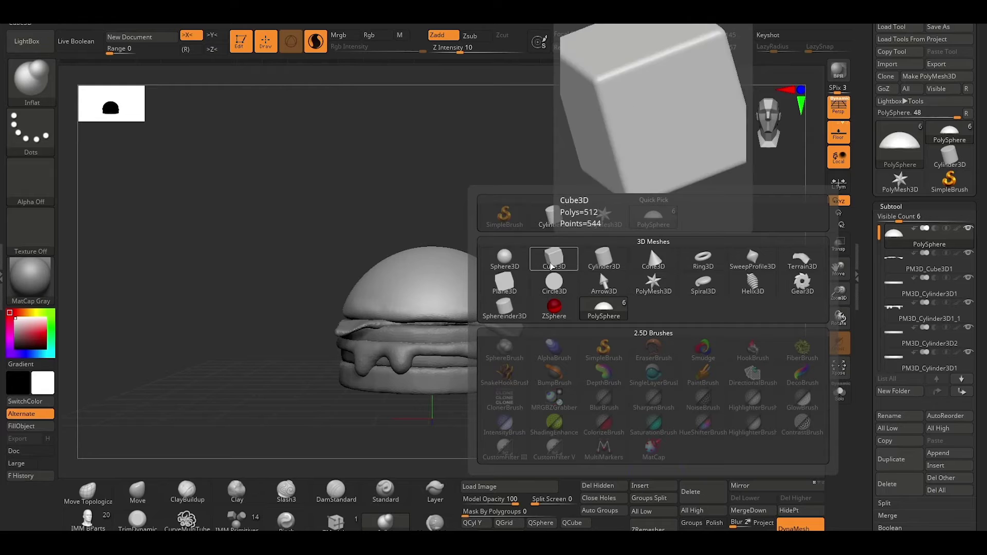
left_click(519, 260)
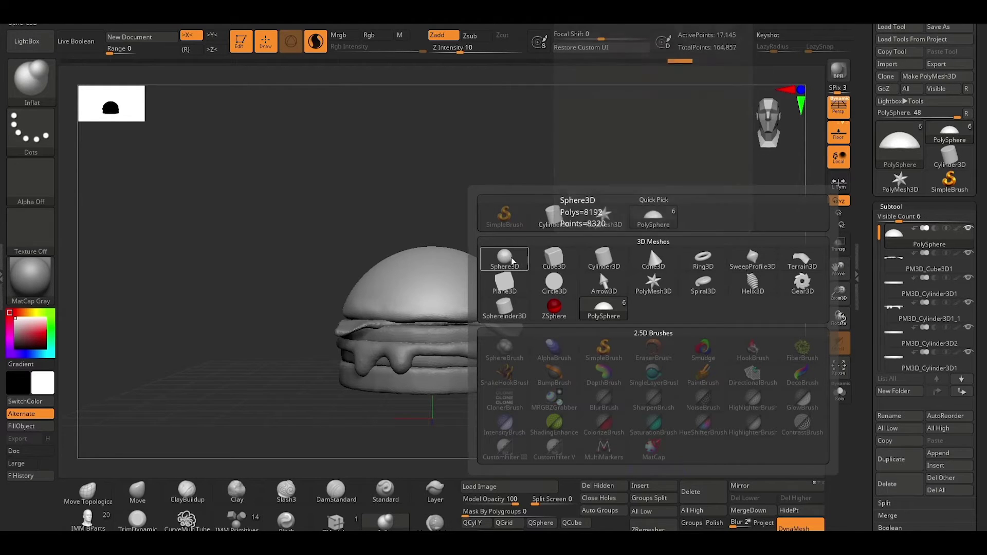
key("w")
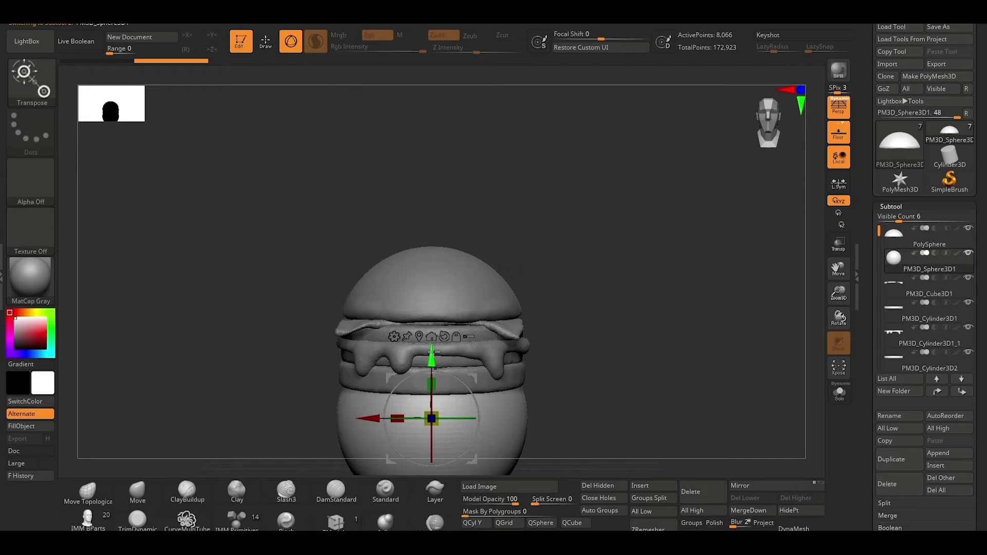
mouse_move(432, 384)
left_mouse_down()
mouse_move(435, 159)
mouse_move(546, 194)
mouse_move(384, 177)
left_mouse_up()
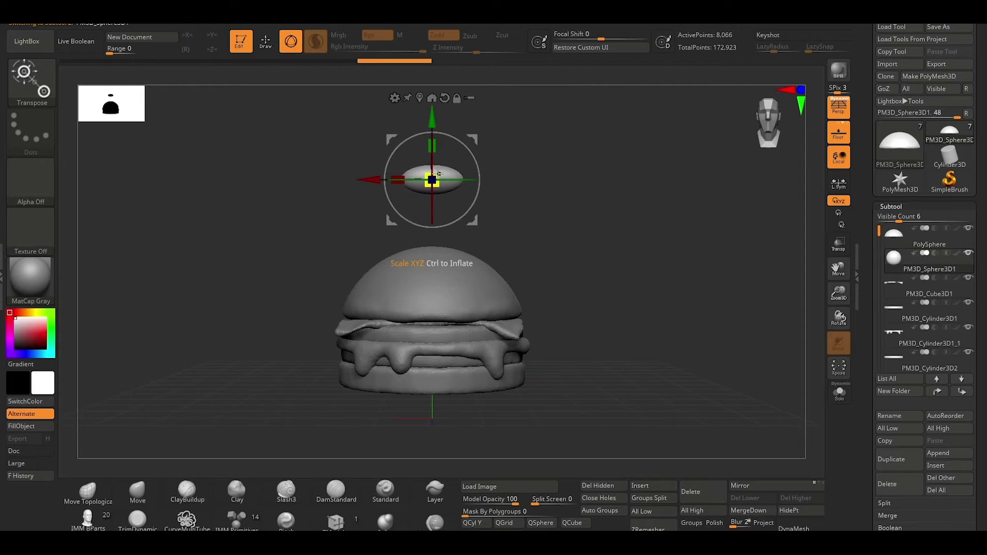
left_click_drag(428, 176, 447, 178)
Lower the flattened seed onto the top of the bun dome.
mouse_move(561, 139)
left_mouse_down()
mouse_move(566, 205)
mouse_move(548, 177)
left_mouse_up()
mouse_move(430, 121)
left_mouse_down()
mouse_move(427, 181)
mouse_move(354, 206)
mouse_move(349, 218)
left_mouse_up()
left_click_drag(369, 181, 372, 193)
mouse_move(534, 199)
left_mouse_down()
mouse_move(561, 216)
mouse_move(535, 242)
mouse_move(529, 215)
left_mouse_up()
key("q")
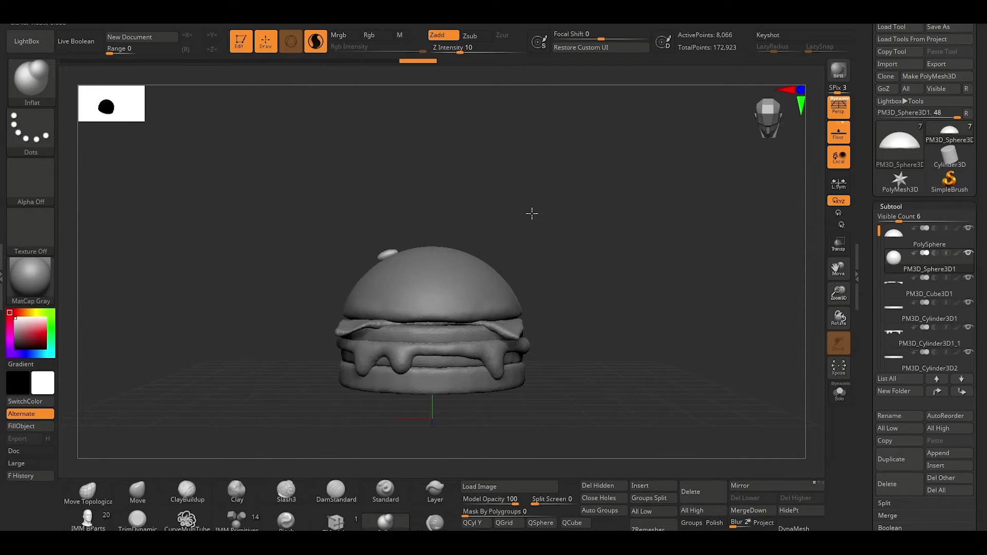
key("r")
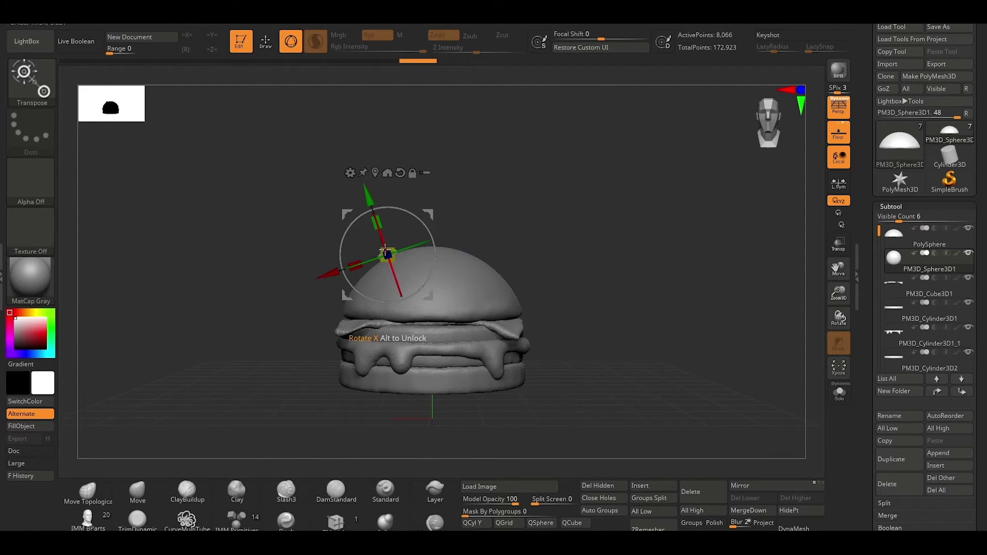
mouse_move(524, 193)
left_mouse_down()
mouse_move(545, 229)
mouse_move(506, 246)
left_mouse_up()
key("q")
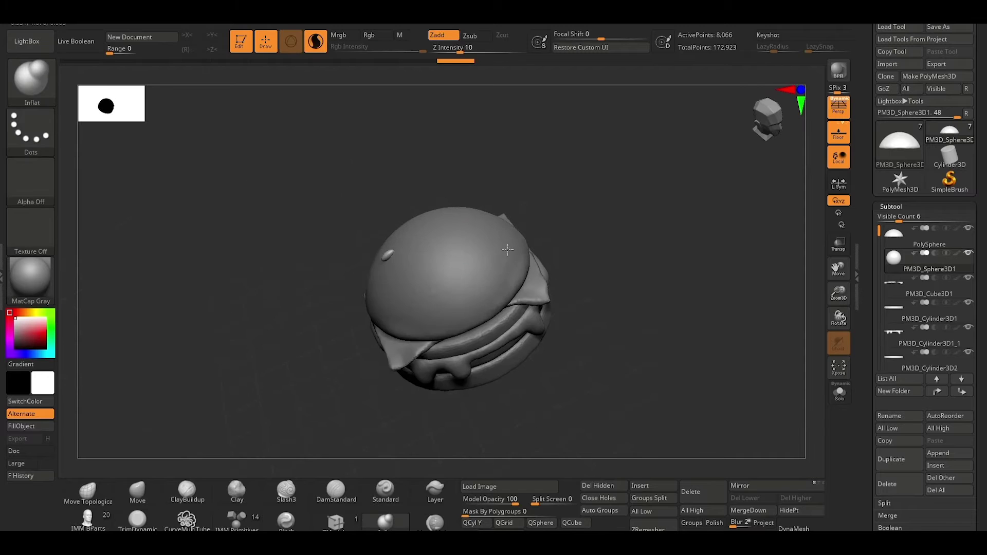
left_click_drag(530, 202, 528, 216)
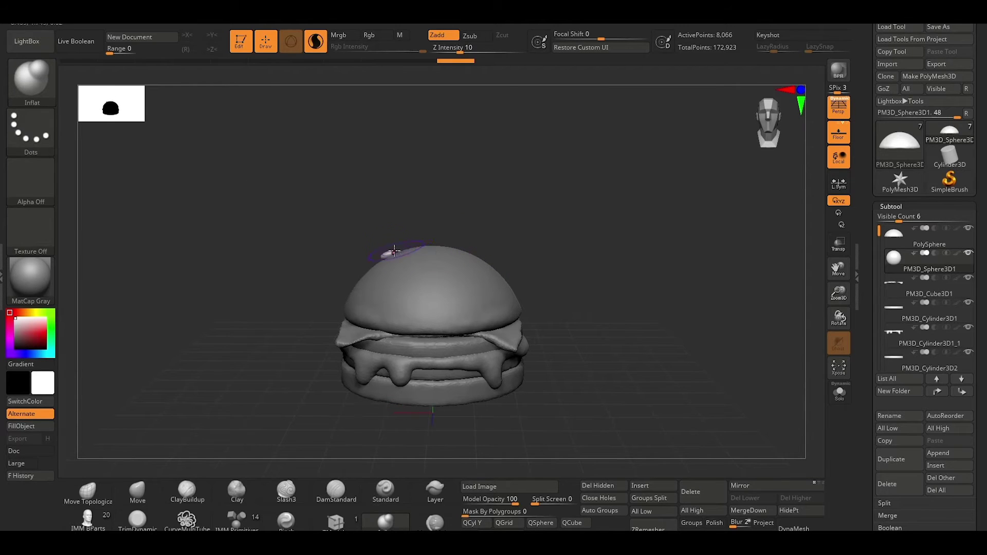
key("e")
mouse_move(565, 268)
left_mouse_down()
mouse_move(568, 229)
mouse_move(587, 229)
left_mouse_up()
Ctrl-drag several seed copies across the bun, undoing one stray copy.
left_click_drag(320, 297, 360, 288, "ctrl")
left_click_drag(617, 308, 471, 264)
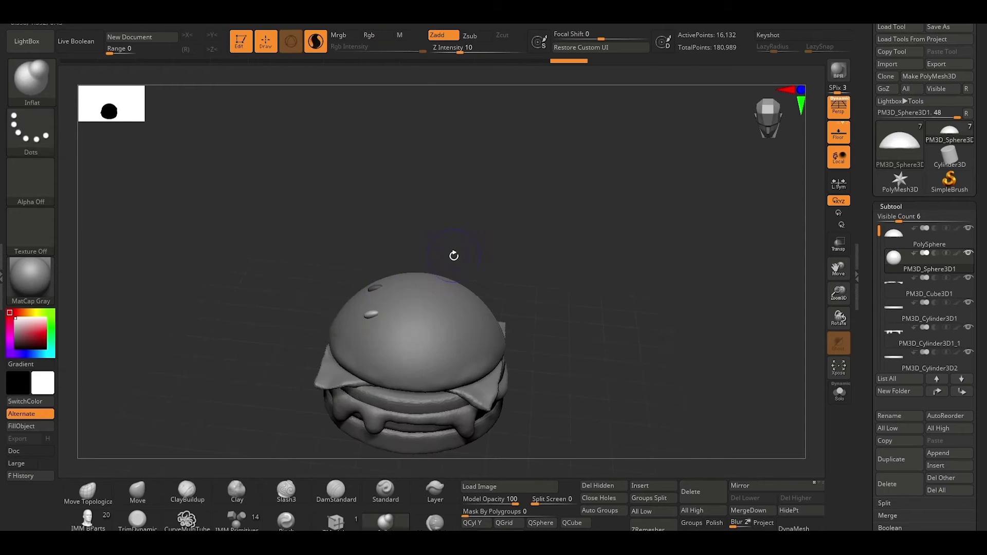
mouse_move(488, 298)
left_mouse_down("ctrl")
mouse_move(501, 282)
mouse_move(559, 282)
mouse_move(627, 246)
mouse_move(495, 275)
mouse_move(435, 207)
left_mouse_up("ctrl")
mouse_move(514, 201)
left_mouse_down()
mouse_move(600, 190)
mouse_move(543, 210)
mouse_move(620, 266)
mouse_move(566, 222)
left_mouse_up()
left_click_drag(445, 242, 455, 280, "ctrl")
left_click_drag(411, 216, 359, 263, "ctrl")
mouse_move(592, 231)
left_mouse_down()
mouse_move(542, 155)
mouse_move(577, 157)
mouse_move(517, 308)
mouse_move(508, 367)
mouse_move(581, 264)
mouse_move(514, 288)
left_mouse_up()
key("ctrl+z")
Add one more seed copy, then undo the extra copies and rotation.
left_click_drag(470, 360, 478, 378, "ctrl")
key("q")
mouse_move(595, 331)
left_mouse_down()
mouse_move(509, 277)
mouse_move(287, 407)
mouse_move(370, 319)
mouse_move(313, 349)
left_mouse_up()
key("w")
key("ctrl+z")
key("ctrl+z")
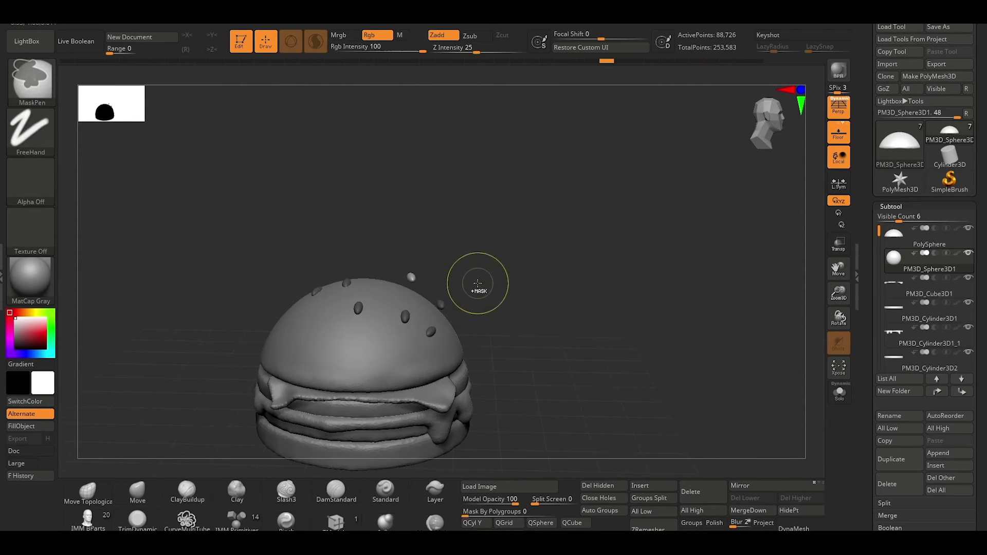
key("ctrl+z")
key("ctrl+z")
key("ctrl+shift+z")
key("ctrl+shift+z")
key("ctrl+shift+z")
key("ctrl+shift+z")
key("ctrl+z")
key("ctrl+z")
key("ctrl+z")
key("ctrl+z")
key("ctrl+z")
key("ctrl+z")
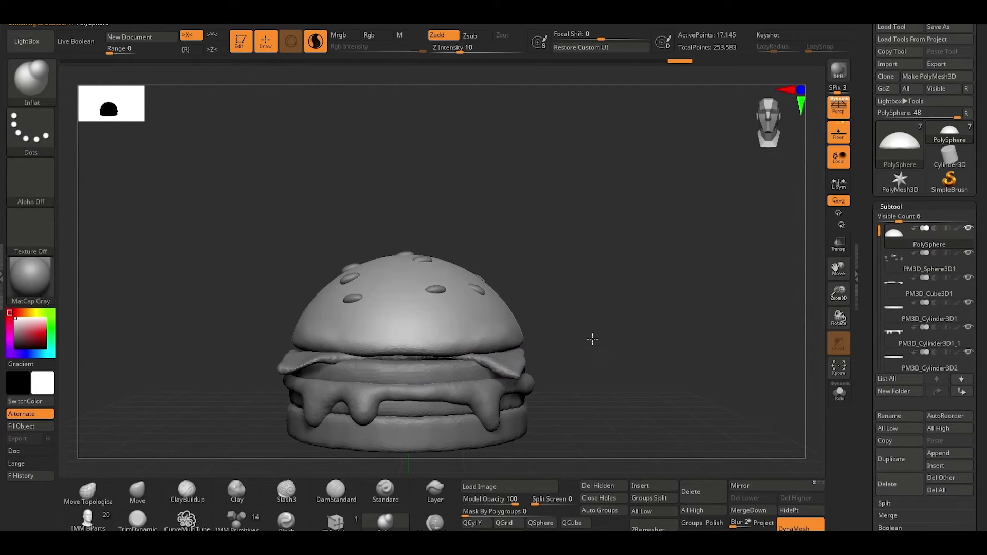
key("ctrl+z")
Zoom in on the face and pick ClayBuildup at brush size 44.
left_click_drag(629, 322, 630, 323)
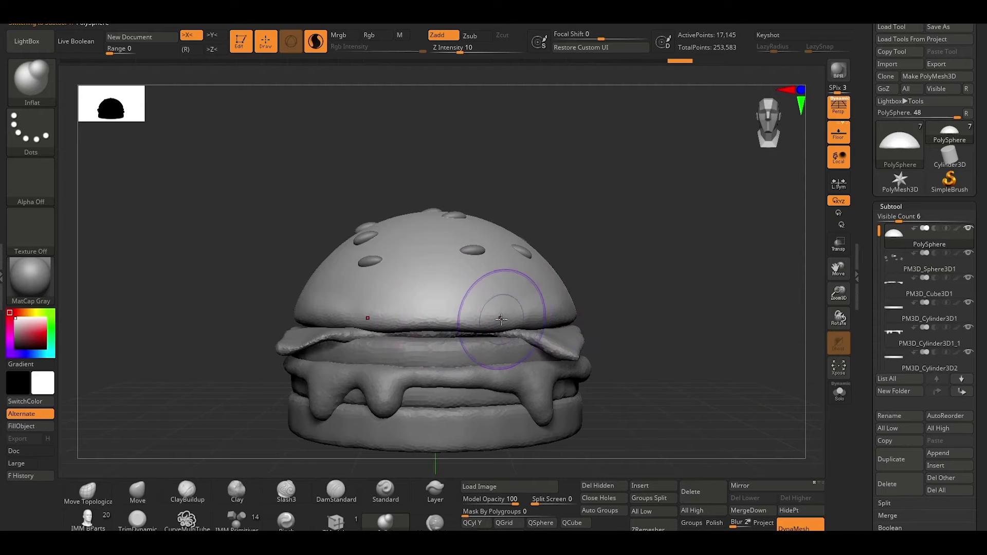
left_click_drag(622, 271, 635, 286, "alt")
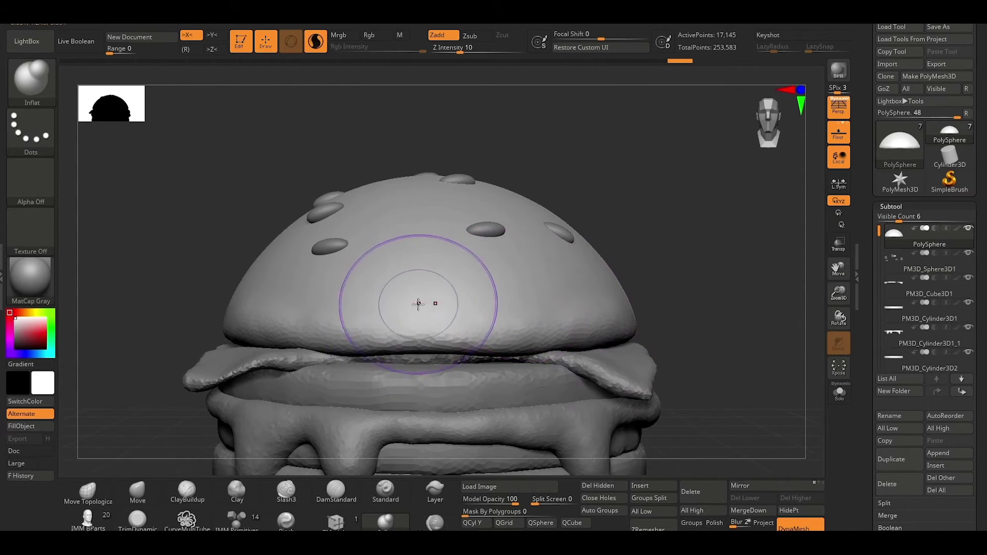
key("s")
left_click_drag(419, 288, 418, 289)
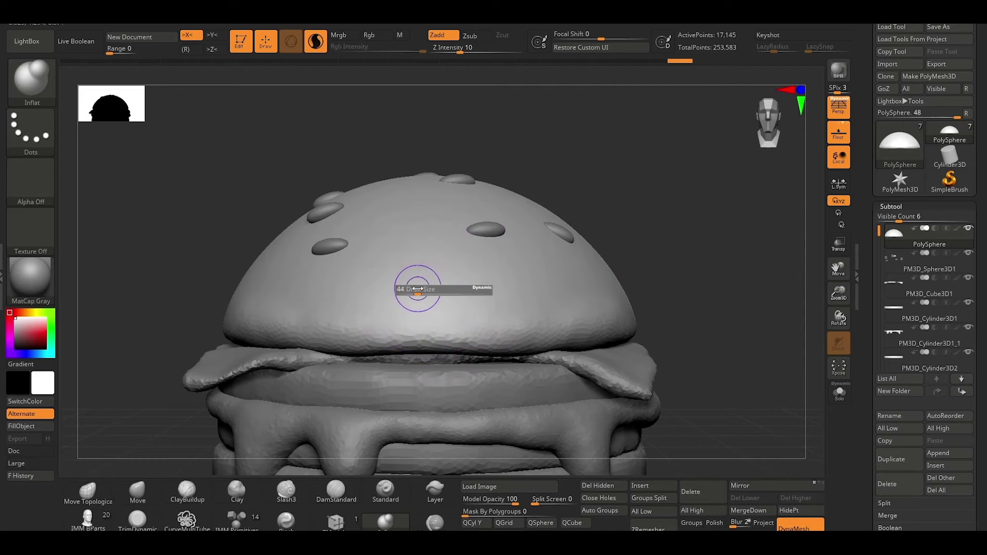
left_click(187, 491)
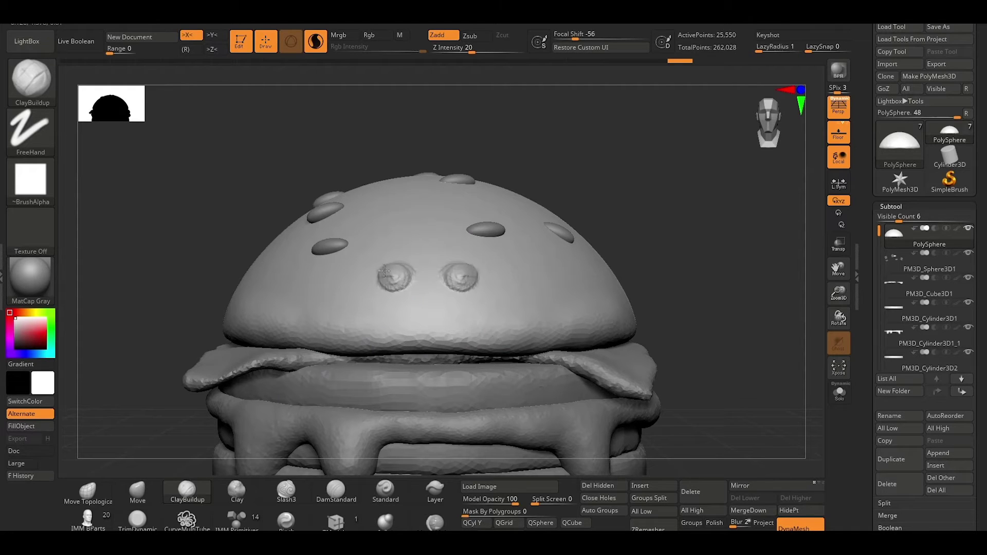
Deepen both eye sockets symmetrically with ClayBuildup, then Shift-smooth around them.
key("ctrl+z")
key("ctrl+z")
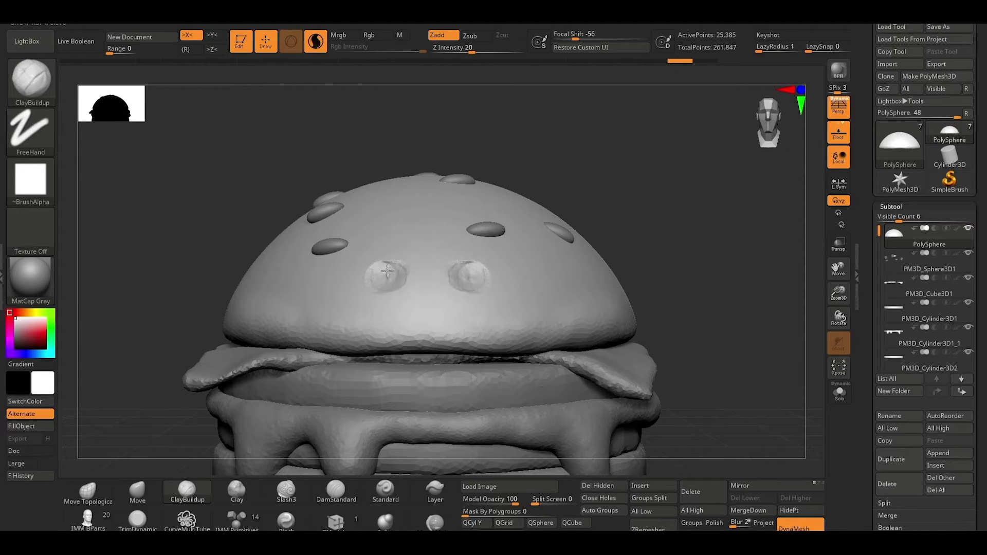
left_click_drag(388, 277, 381, 290)
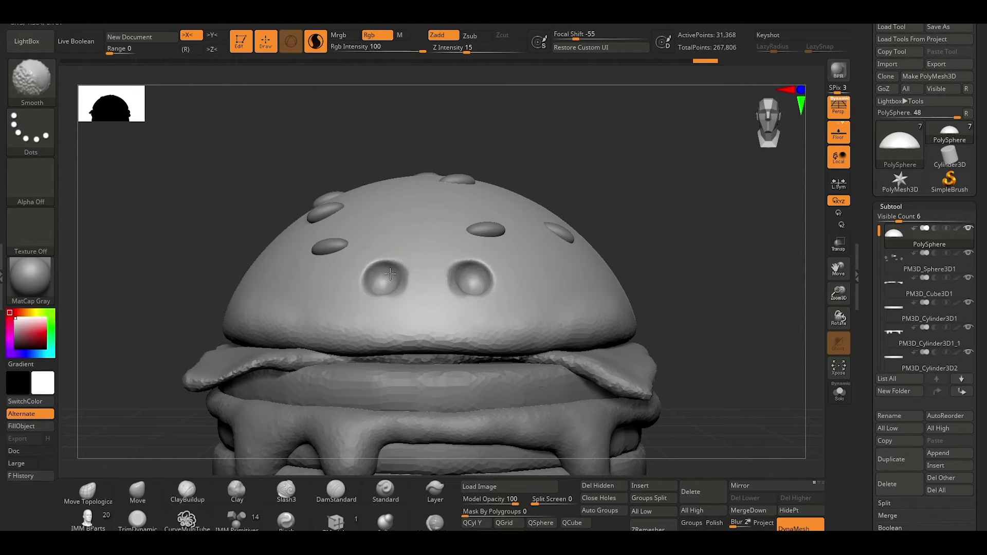
mouse_move(660, 233)
left_mouse_down()
mouse_move(696, 242)
mouse_move(650, 244)
left_mouse_up()
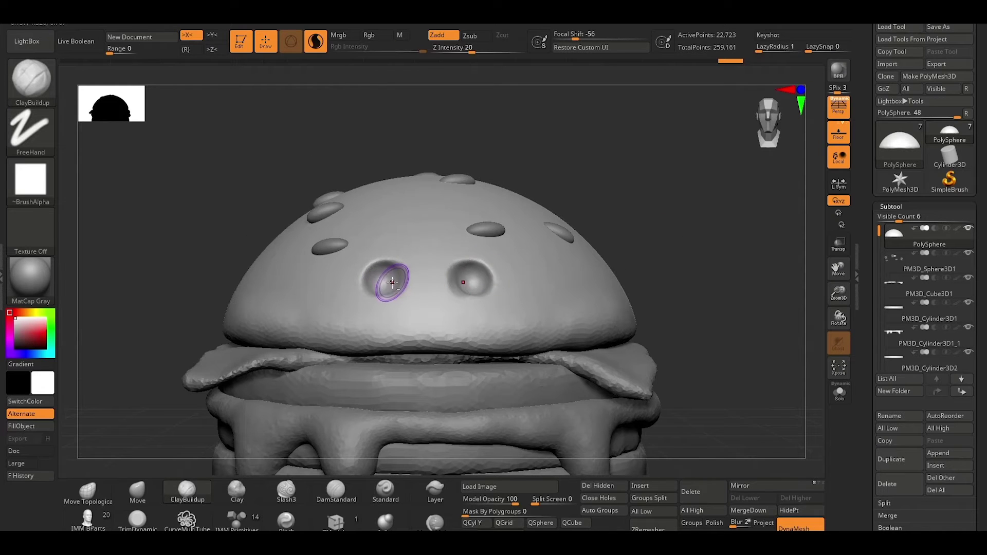
left_click_drag(364, 282, 382, 273)
key("shift")
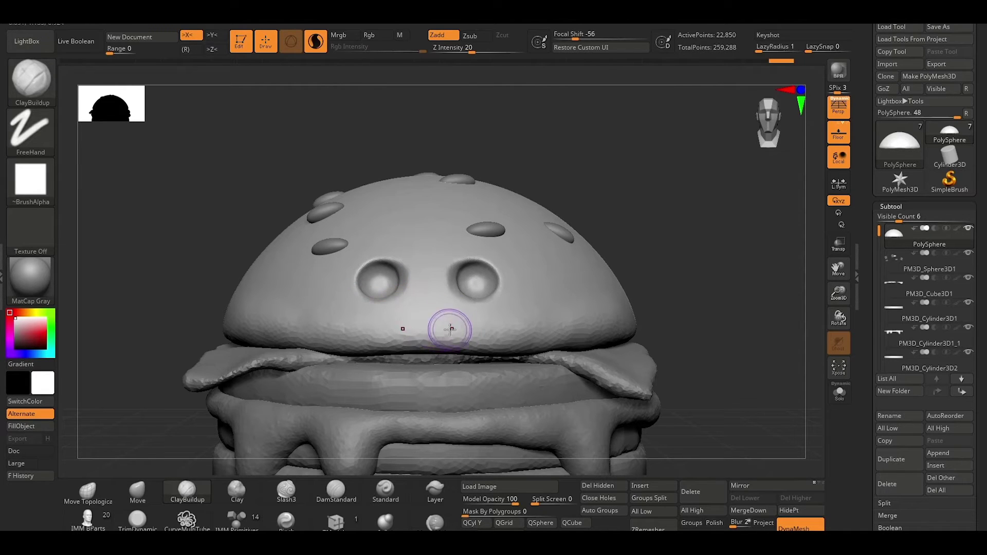
left_click_drag(683, 344, 672, 265, "alt")
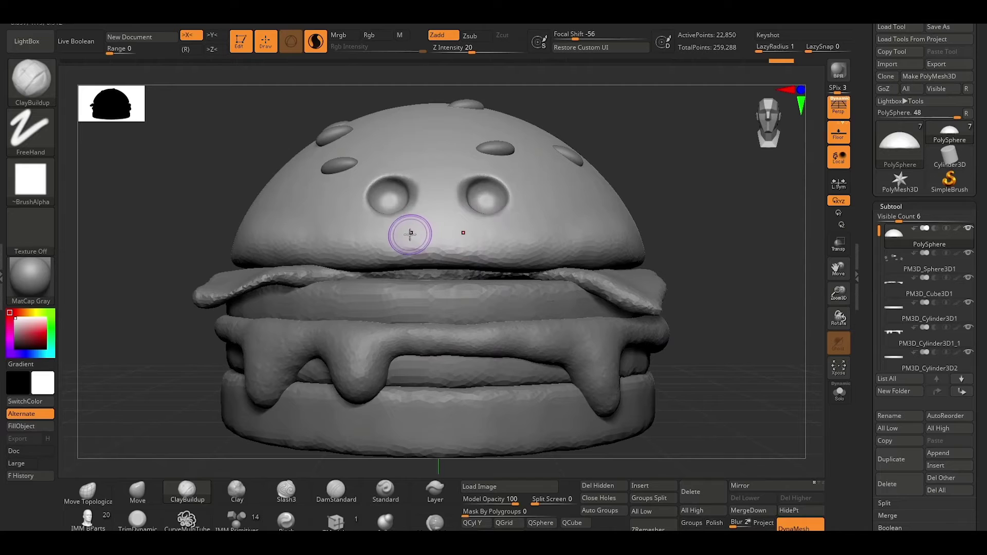
Carve a horizontal mouth groove below the eyes and smooth the lower lip.
left_click_drag(400, 236, 462, 234)
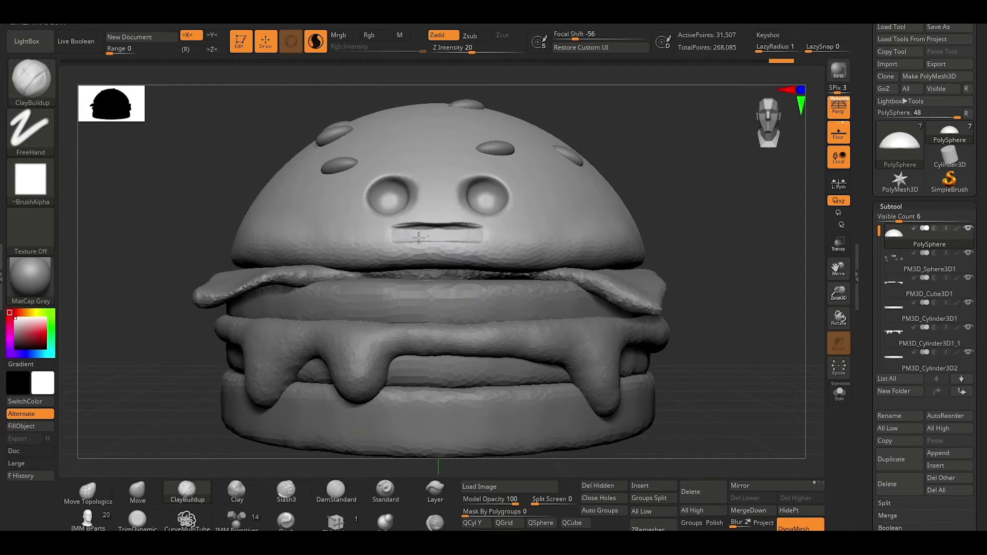
key("shift")
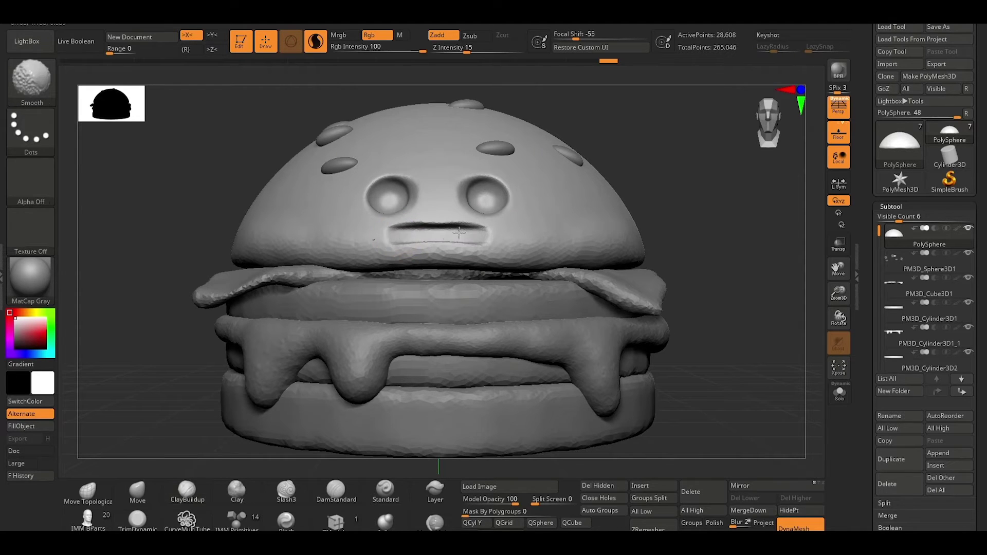
left_click_drag(458, 232, 407, 237, "shift")
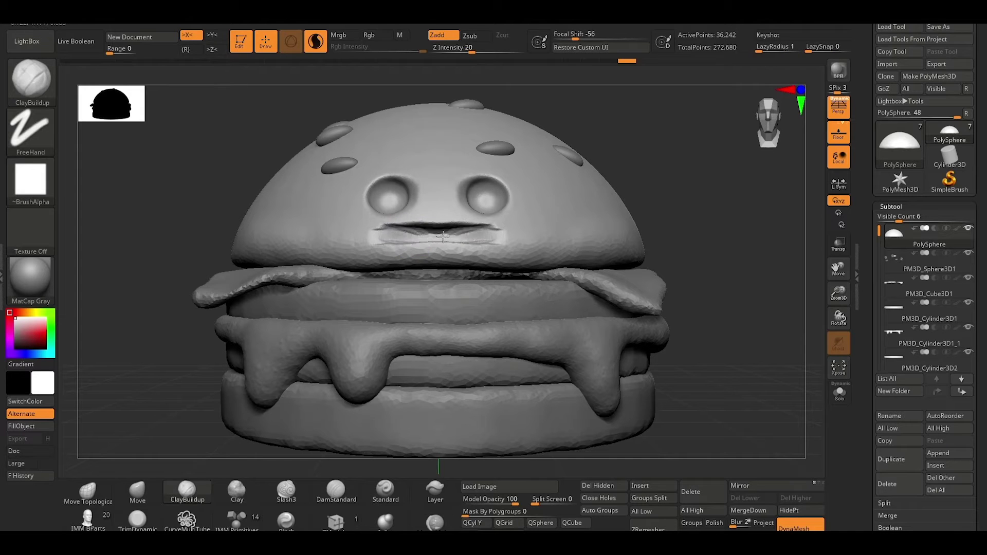
key("shift")
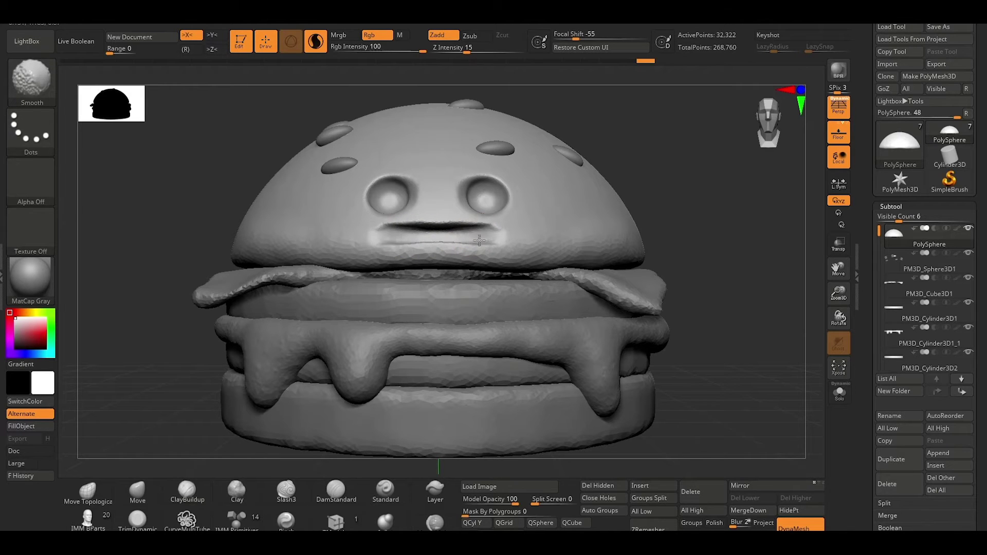
left_click_drag(646, 161, 672, 200)
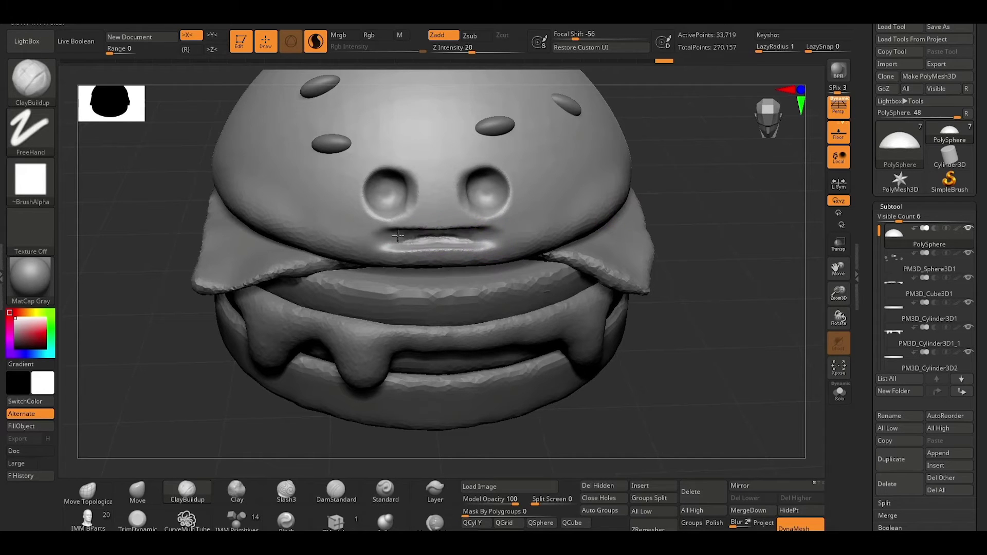
key("shift")
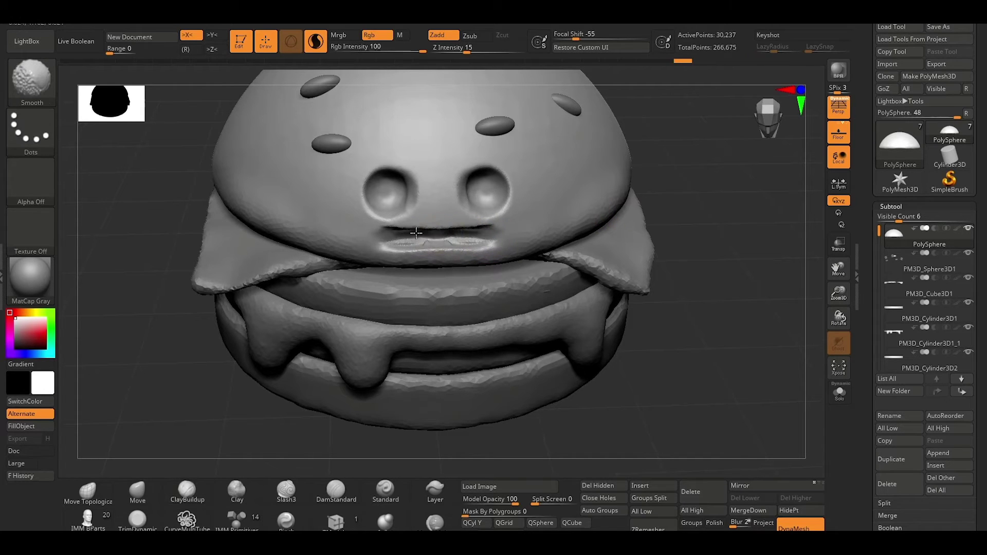
left_click_drag(692, 190, 683, 159)
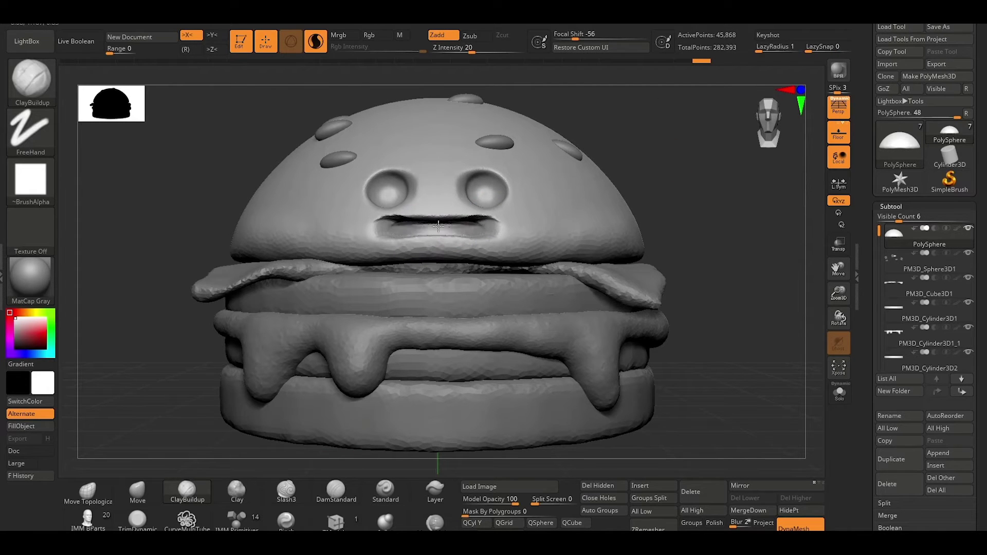
key("shift")
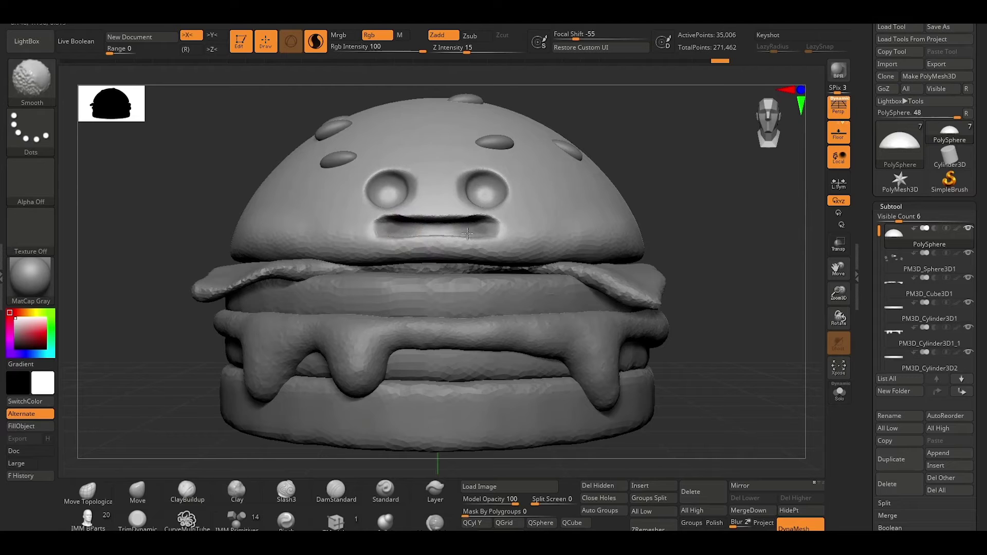
key("shift")
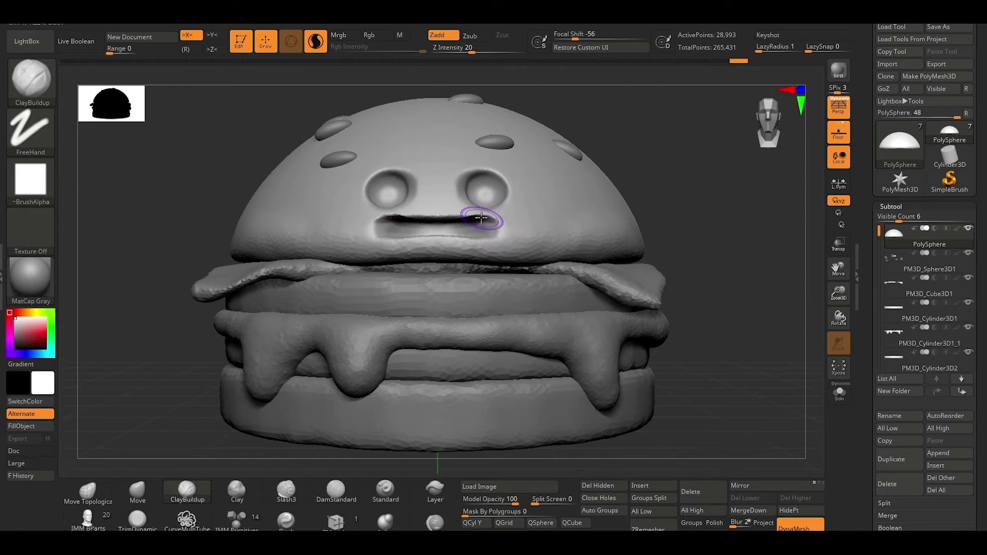
Reshape the mouth, extend its corners, and smooth the area up to the eyes.
mouse_move(481, 218)
left_mouse_down()
mouse_move(424, 212)
mouse_move(462, 219)
left_mouse_up()
key("shift")
mouse_move(395, 215)
left_mouse_down()
mouse_move(370, 229)
mouse_move(504, 225)
mouse_move(383, 235)
left_mouse_up()
key("shift")
key("shift")
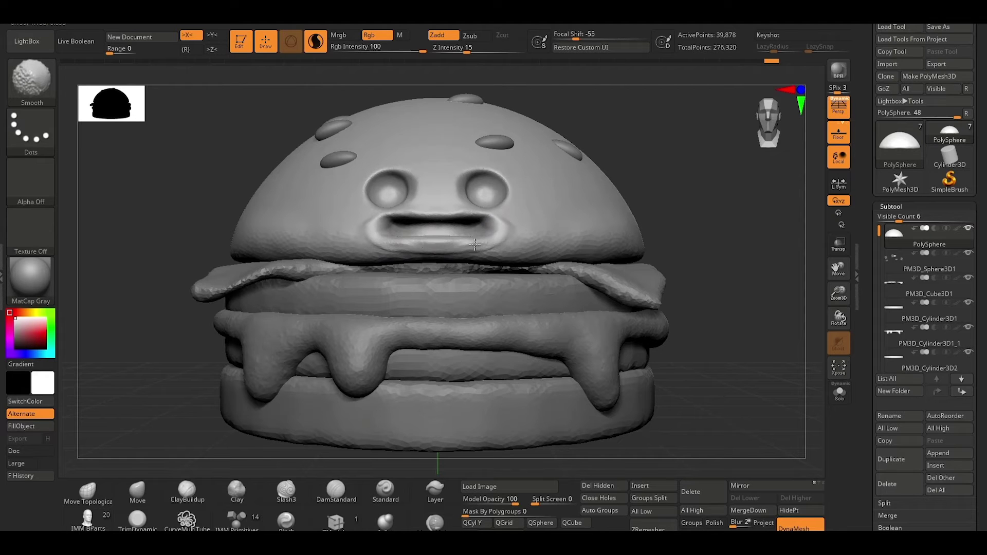
mouse_move(632, 176)
left_mouse_down()
mouse_move(509, 242)
mouse_move(465, 195)
left_mouse_up()
key("shift")
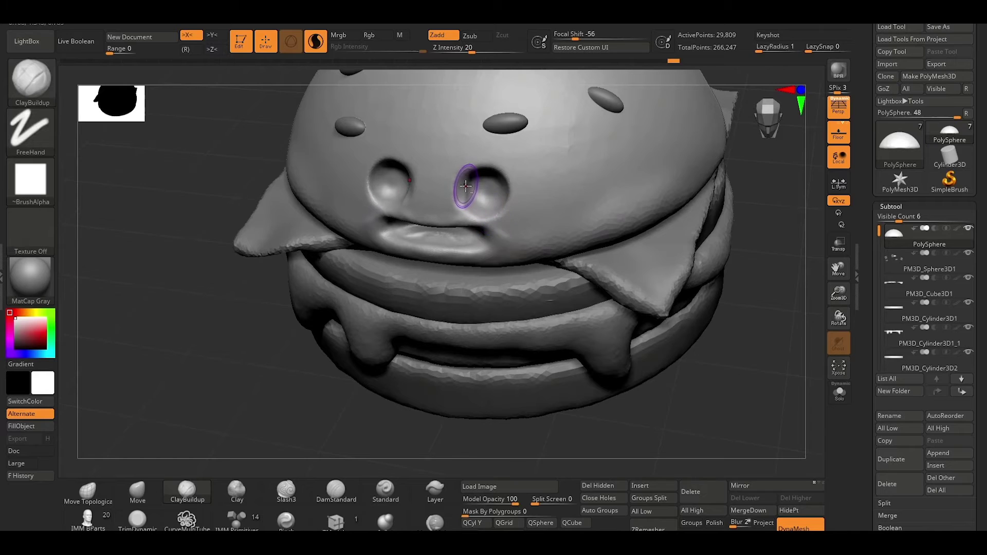
key("shift")
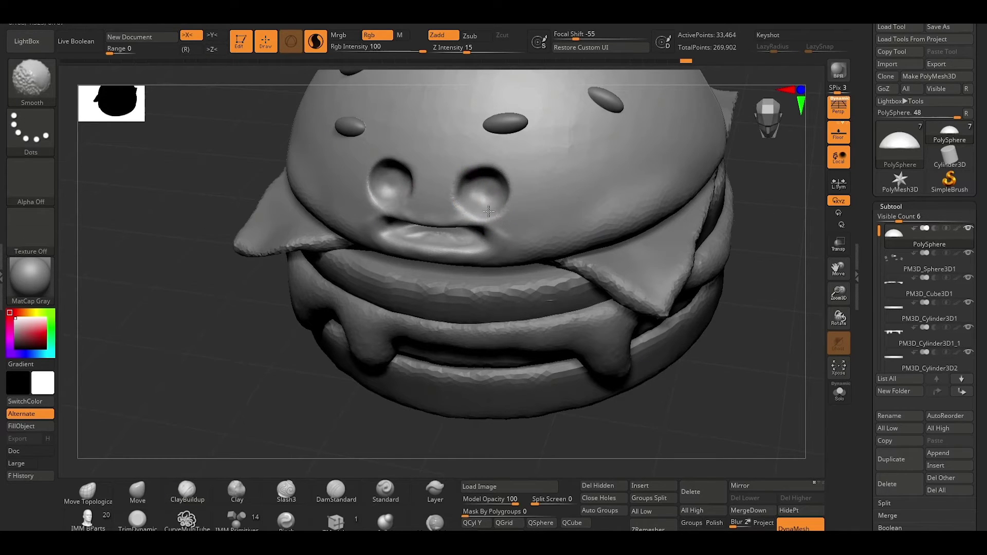
left_click_drag(417, 223, 507, 220, "shift")
left_click_drag(761, 247, 788, 226)
key("shift")
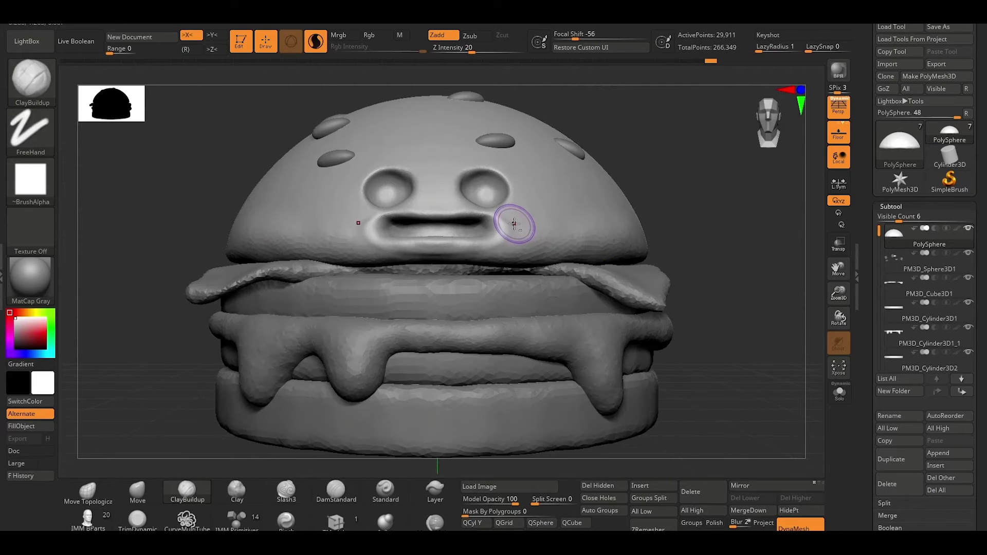
key("shift")
Raise and smooth round cheek bumps at the mouth corners.
left_click_drag(509, 221, 519, 215)
key("shift")
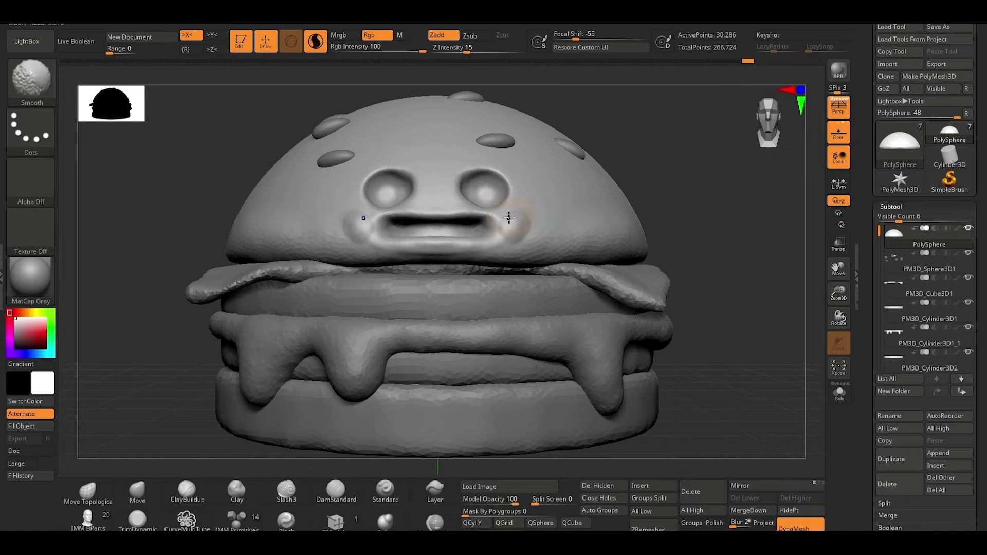
left_click_drag(509, 218, 519, 222)
key("shift")
key("shift")
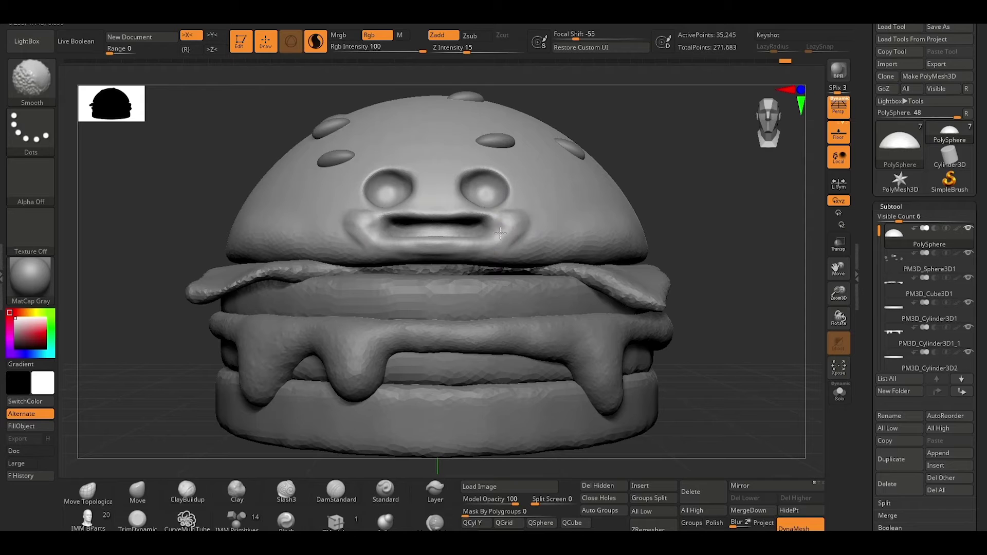
left_click_drag(507, 246, 493, 221, "shift")
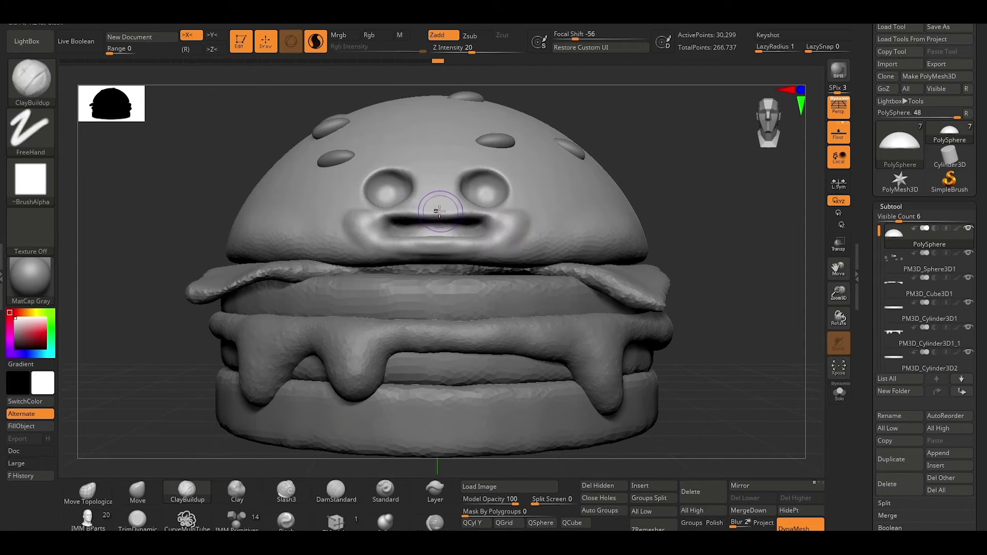
Sculpt and smooth an upper-lip ridge and the brow over the eyes.
mouse_move(419, 206)
left_mouse_down()
mouse_move(383, 208)
mouse_move(394, 210)
left_mouse_up()
key("shift")
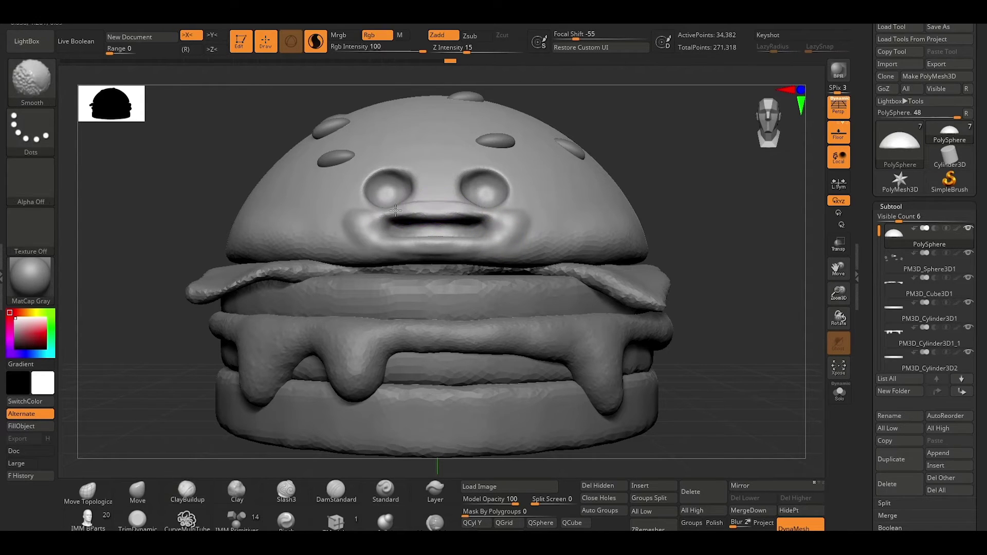
mouse_move(424, 211)
left_mouse_down("shift")
mouse_move(442, 196)
mouse_move(399, 161)
mouse_move(370, 173)
mouse_move(377, 167)
left_mouse_up("shift")
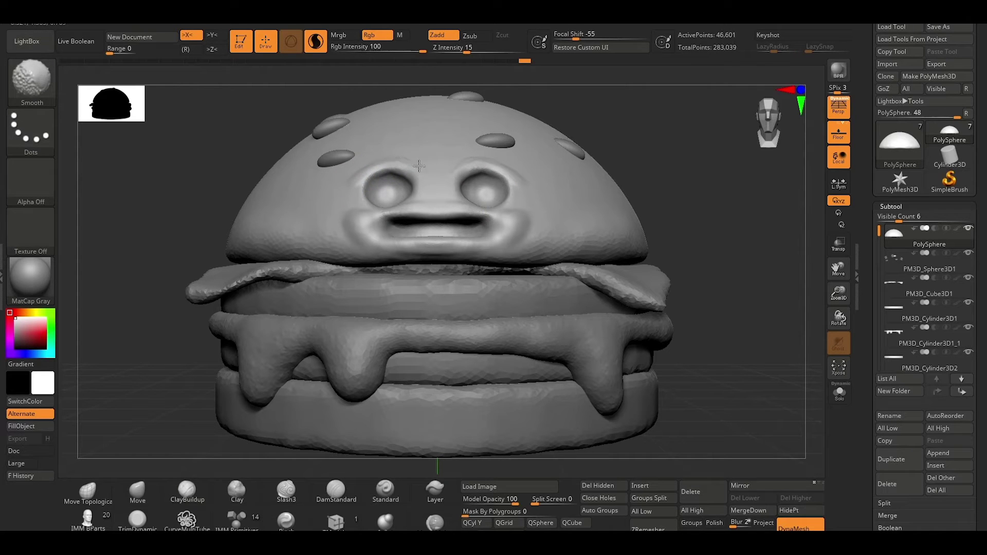
mouse_move(410, 166)
left_mouse_down("shift")
mouse_move(352, 176)
mouse_move(353, 190)
left_mouse_up("shift")
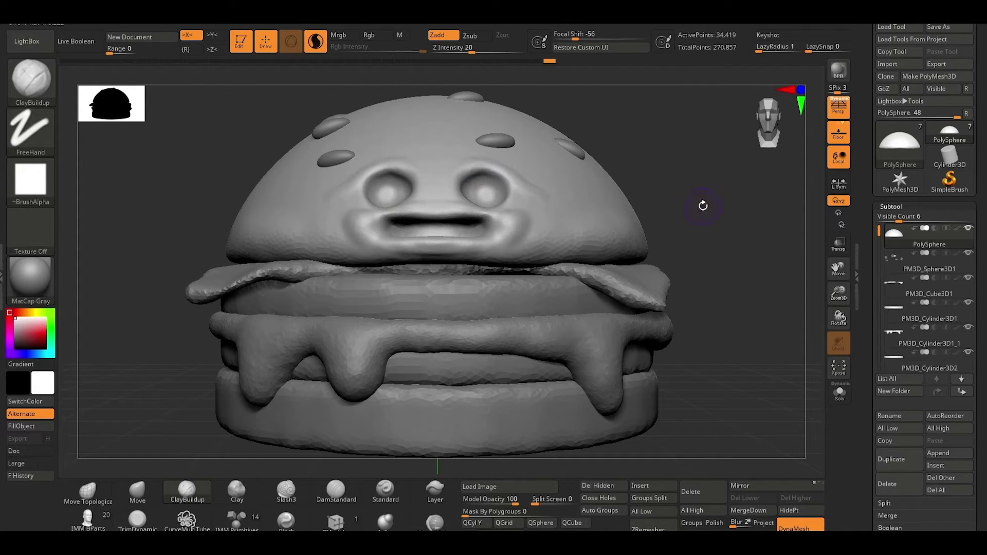
left_click(648, 486)
Insert a new sphere and move it up onto the bun's face.
left_click(506, 260)
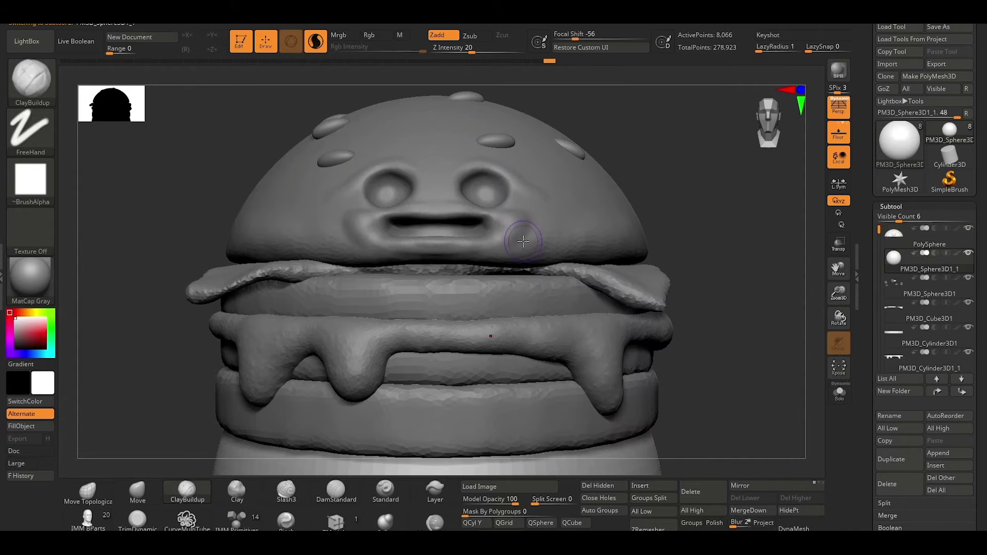
key("w")
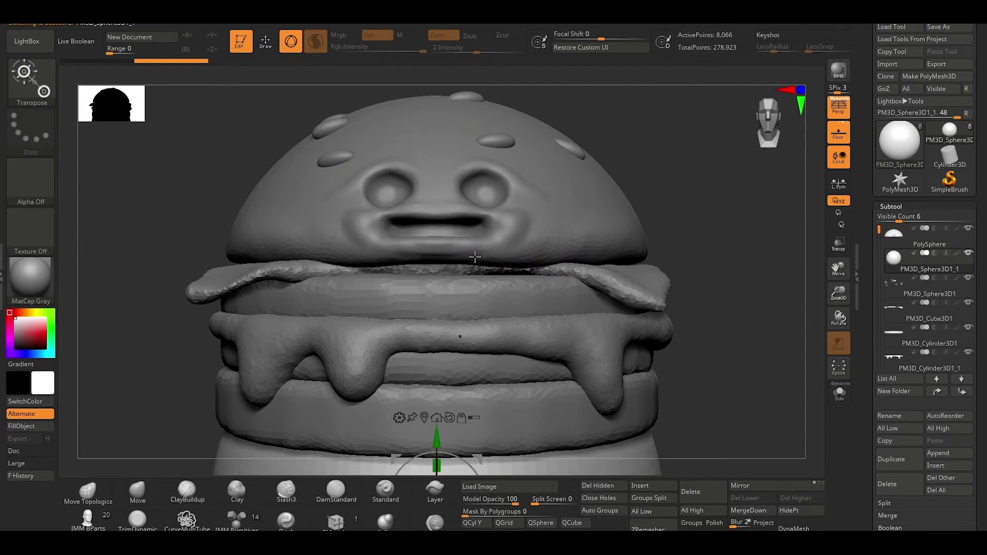
mouse_move(437, 436)
left_mouse_down()
mouse_move(431, 181)
mouse_move(536, 190)
left_mouse_up()
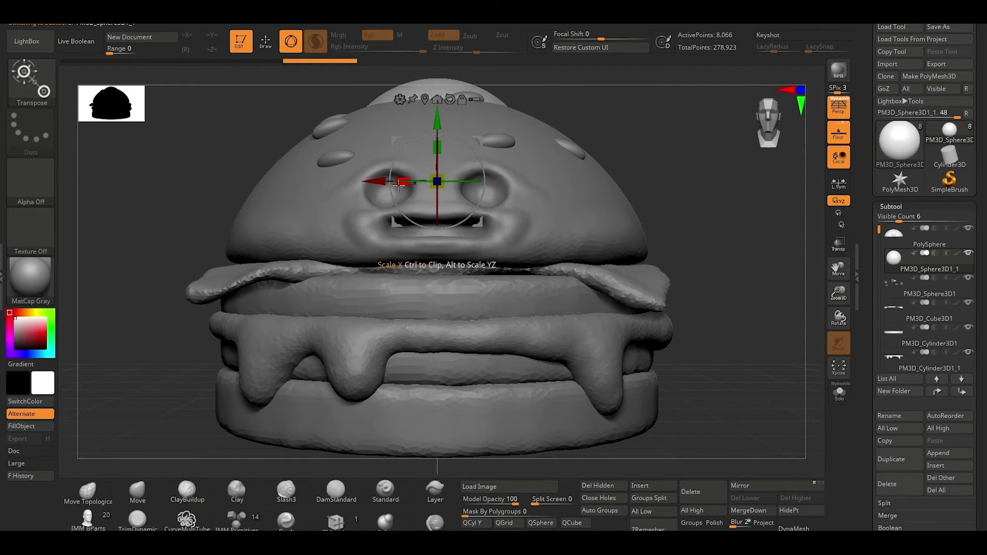
mouse_move(383, 182)
left_mouse_down()
mouse_move(723, 183)
mouse_move(801, 221)
left_mouse_up()
left_click_drag(658, 179, 423, 180)
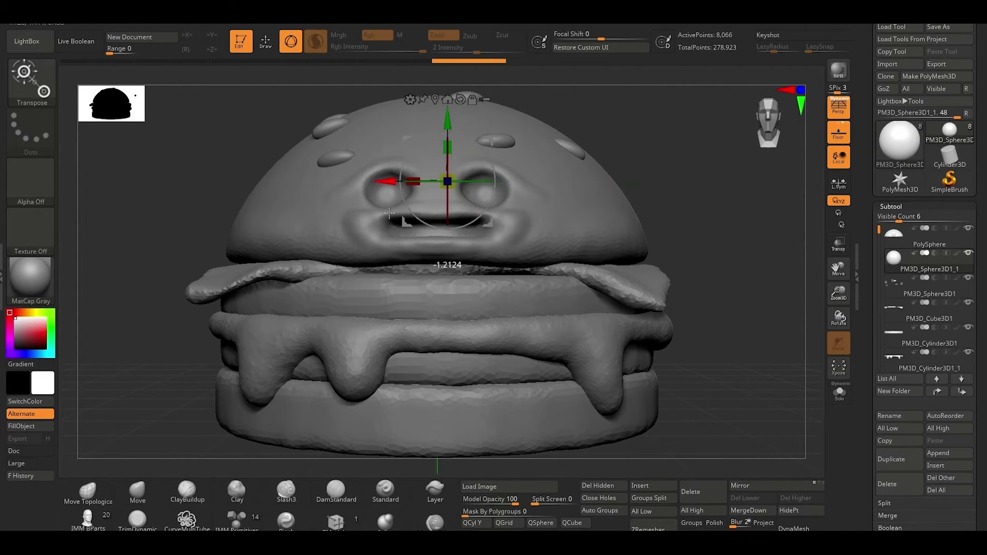
left_click_drag(481, 132, 486, 142)
left_click_drag(430, 189, 429, 188)
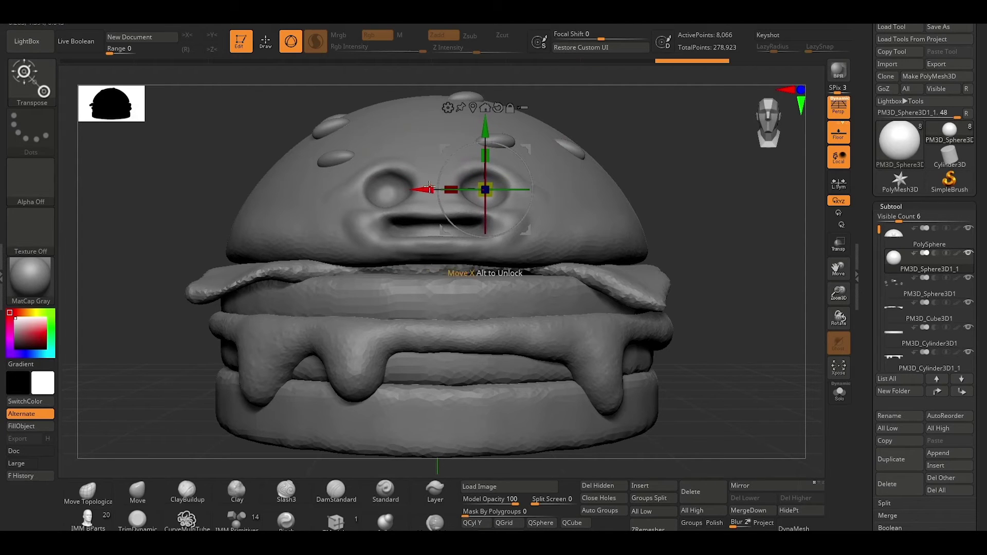
Push the sphere into the right eye socket and settle it slightly lower.
left_click_drag(678, 170, 566, 172)
left_click_drag(425, 189, 252, 189)
left_click_drag(221, 247, 266, 282)
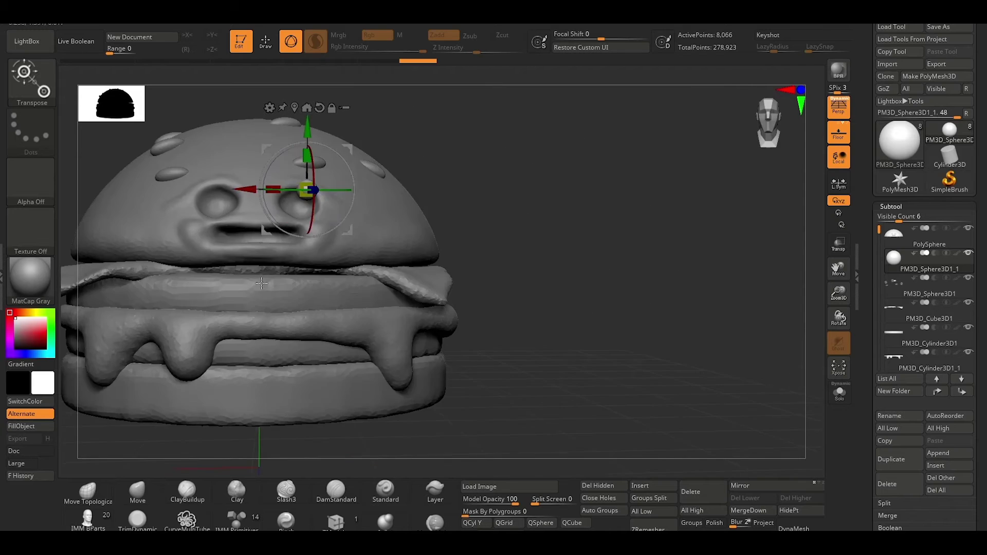
left_click_drag(260, 189, 254, 203, "alt")
mouse_move(489, 183)
left_mouse_down()
mouse_move(511, 180)
mouse_move(591, 209)
left_mouse_up()
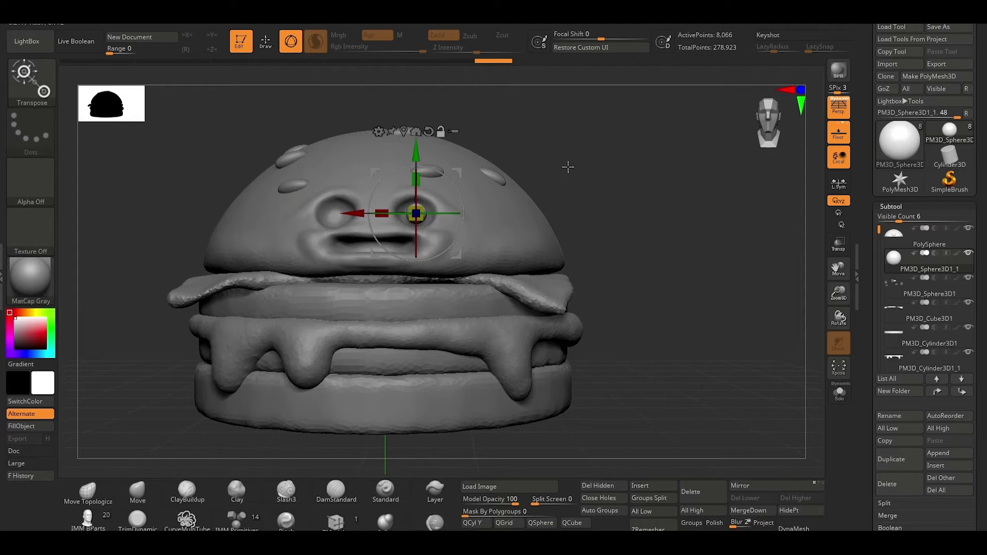
left_click_drag(552, 164, 597, 159, "alt")
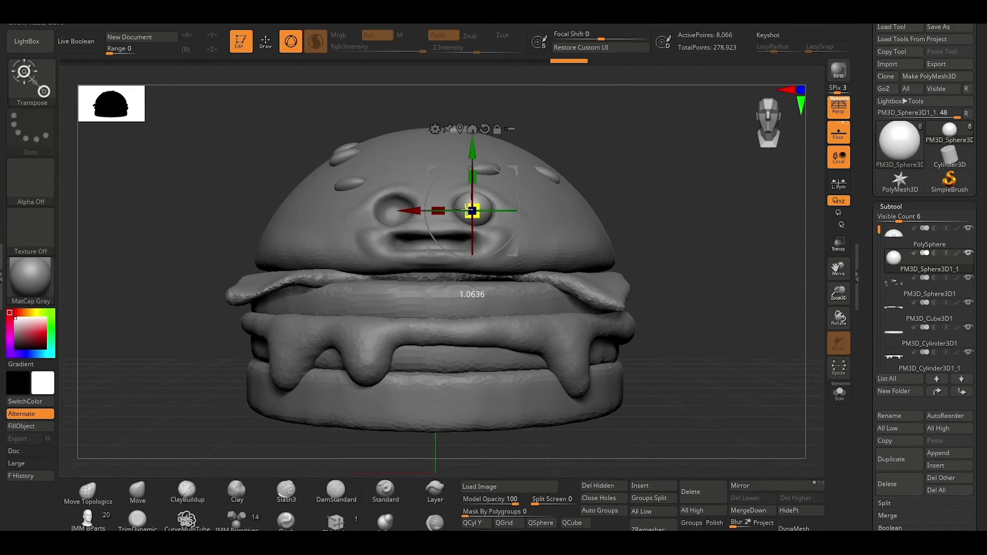
left_click_drag(686, 190, 653, 197)
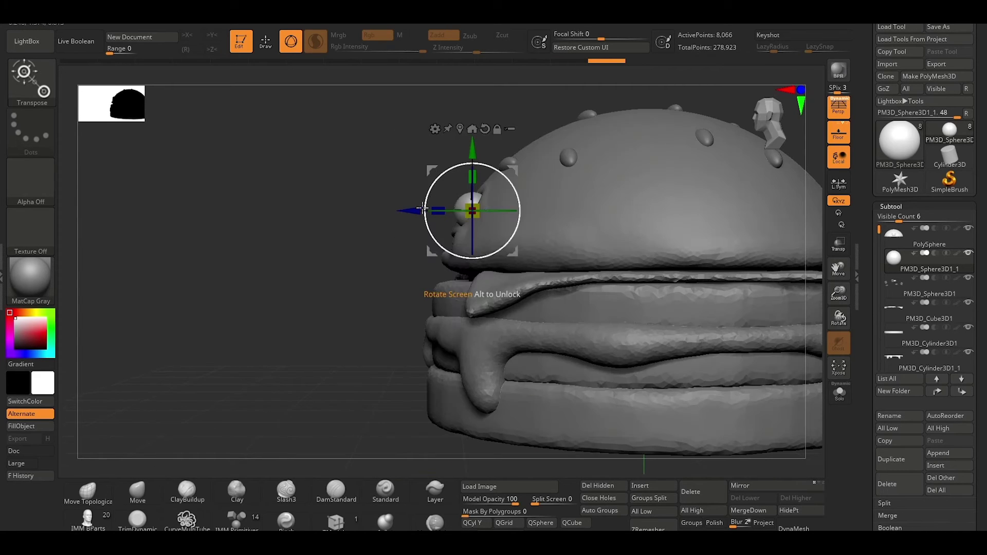
mouse_move(330, 308)
left_mouse_down()
mouse_move(363, 317)
mouse_move(372, 308)
left_mouse_up()
left_click_drag(483, 148, 483, 150)
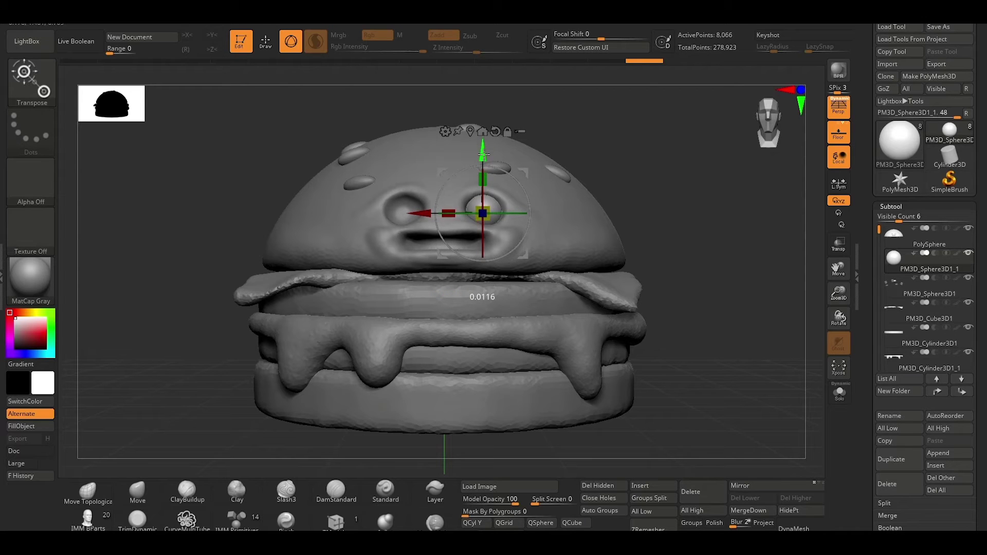
key("q")
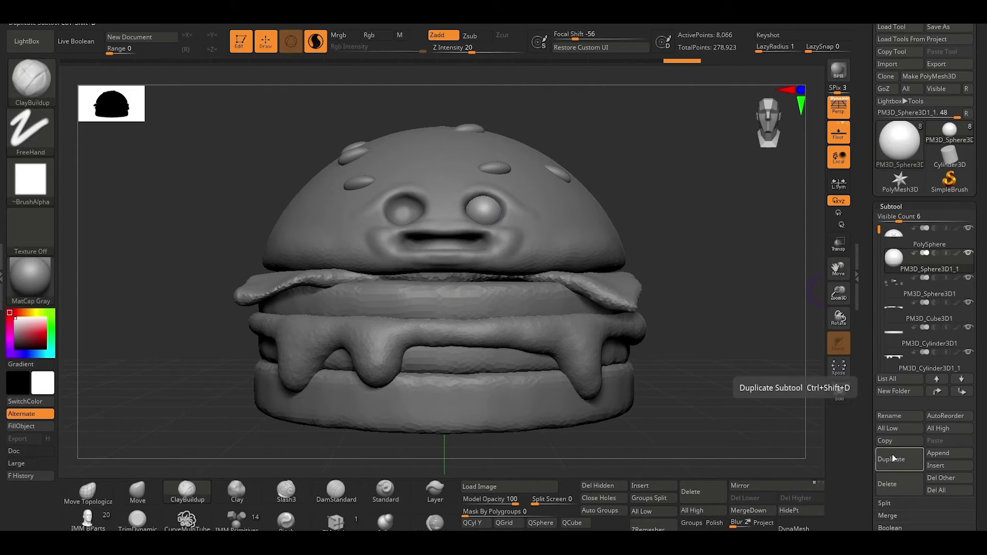
Duplicate PM3D_Sphere3D1_1 and mirror the copy into the other eye socket.
left_click(889, 262)
left_click_drag(890, 261, 891, 279)
left_click(890, 459)
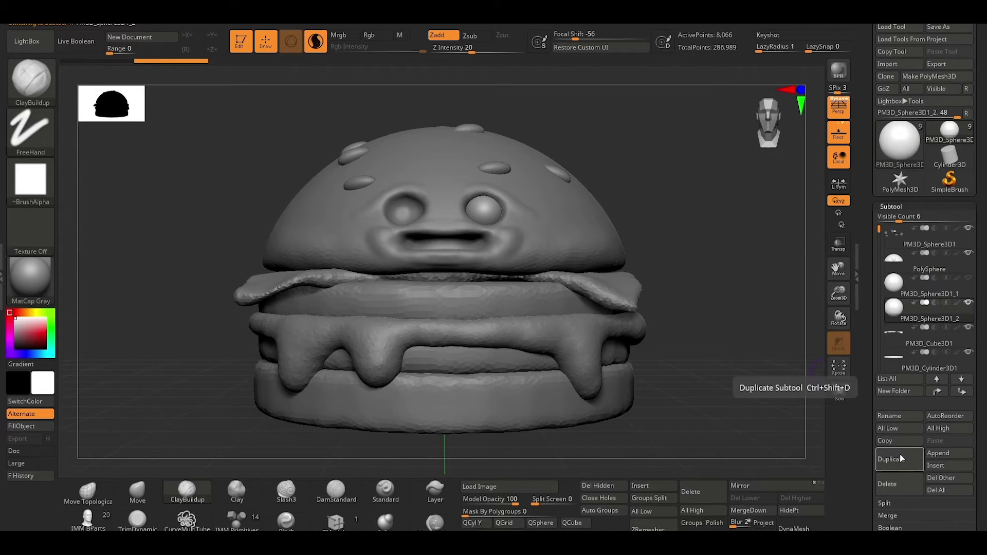
left_click(783, 487)
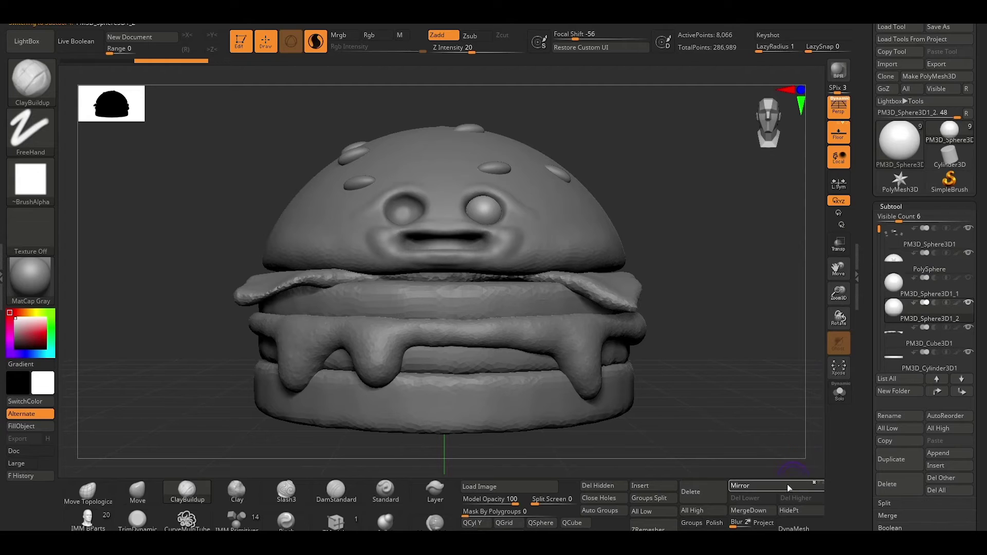
left_click(968, 282)
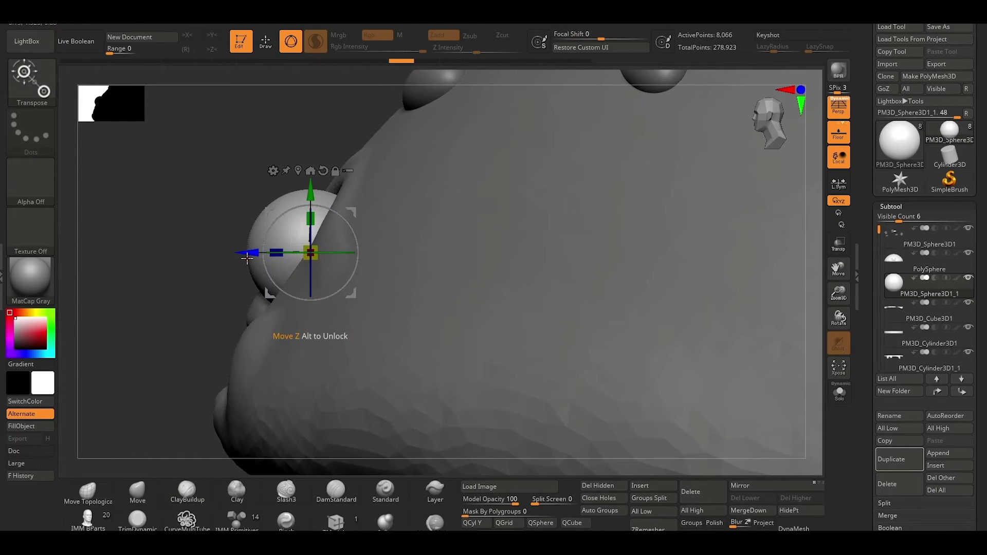
Enlarge the eyeball about 1.05 times and check both eyes' placement.
left_click_drag(247, 257, 255, 258)
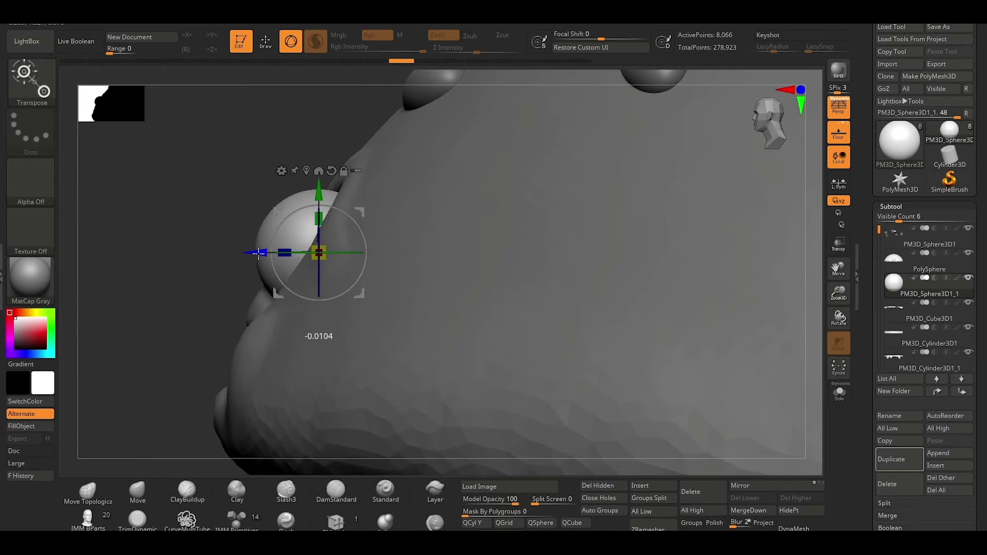
left_click_drag(317, 253, 338, 250)
mouse_move(185, 328)
right_mouse_down()
mouse_move(696, 238)
mouse_move(720, 190)
mouse_move(689, 106)
mouse_move(677, 201)
right_mouse_up()
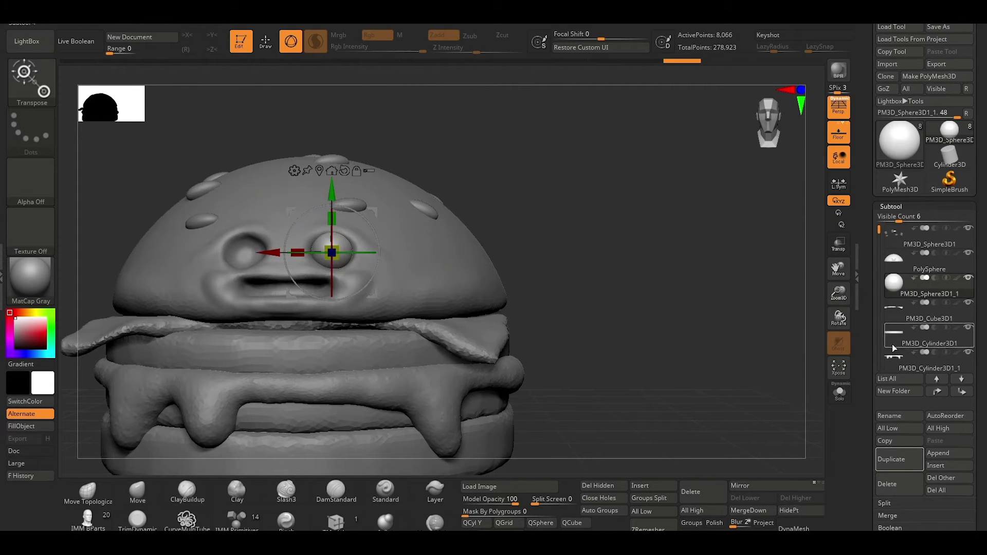
left_click(890, 462)
left_click(787, 484)
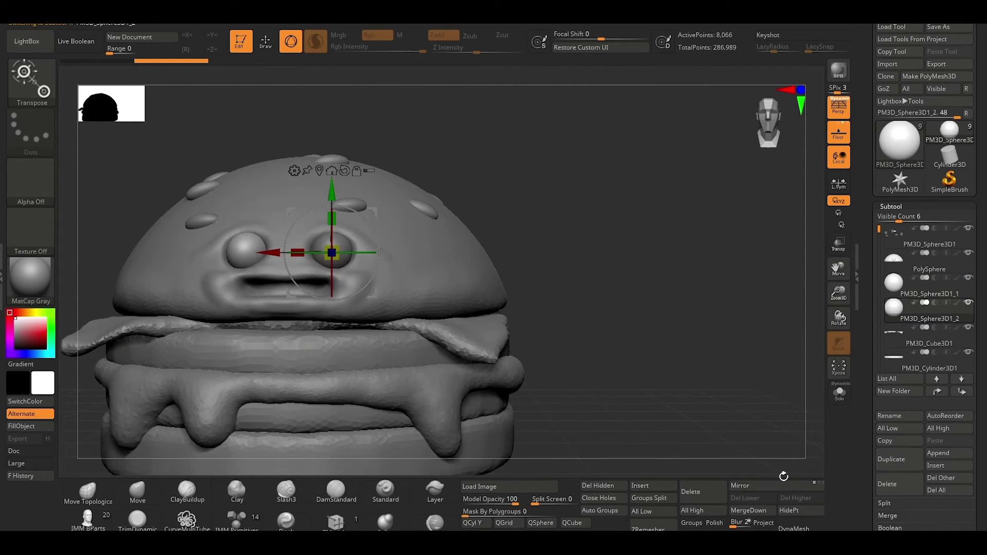
Select the PolySphere bun, enable X symmetry, and resize the ClayBuildup brush smaller.
key("q")
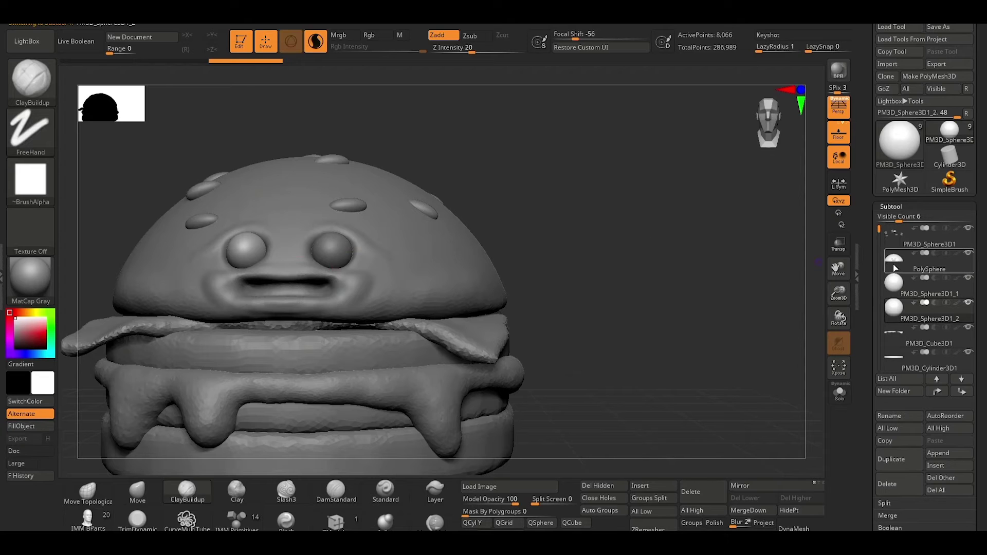
left_click(895, 268)
key("x")
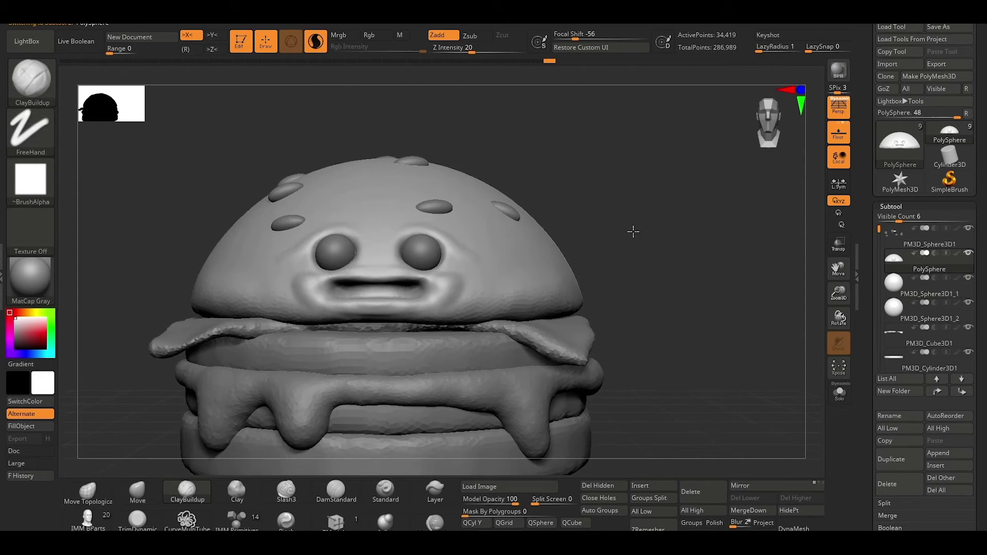
left_click_drag(531, 234, 557, 288, "alt")
left_click_drag(667, 251, 643, 199, "alt")
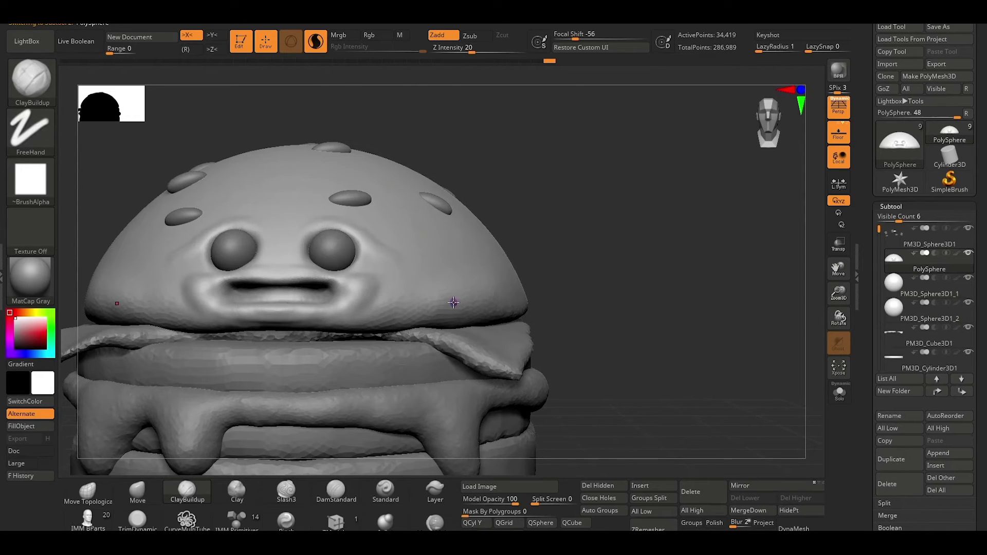
key("s")
left_click_drag(473, 309, 491, 307)
key("shift")
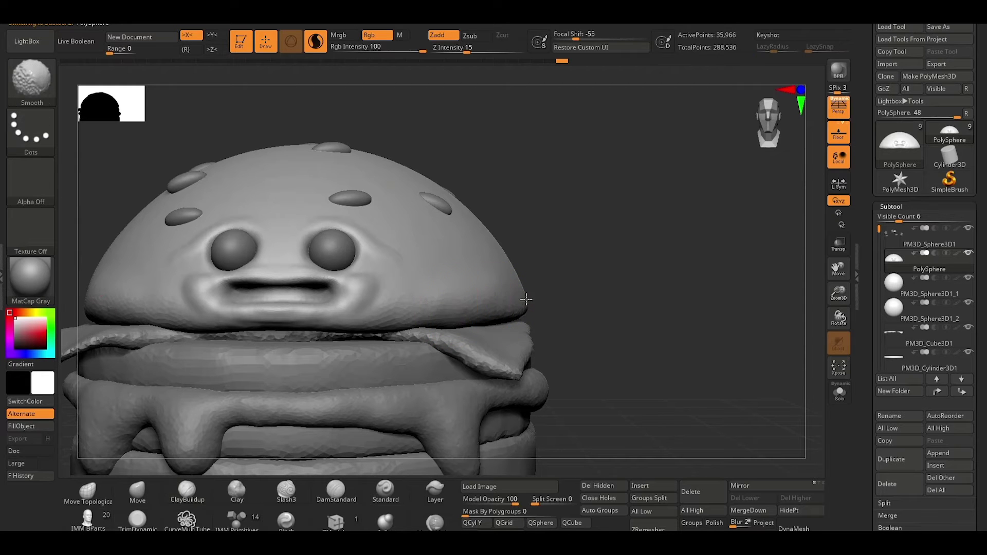
key("s")
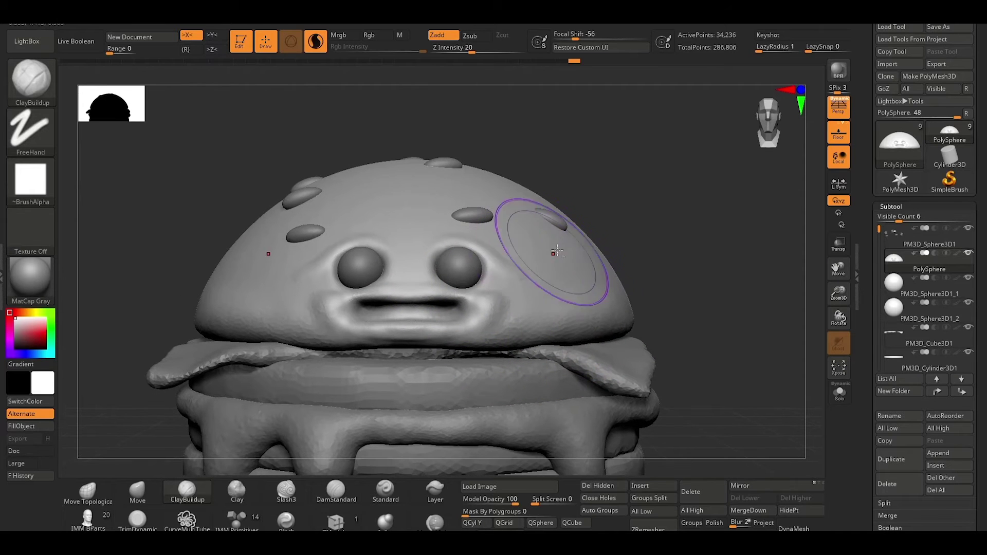
left_click_drag(665, 234, 681, 244)
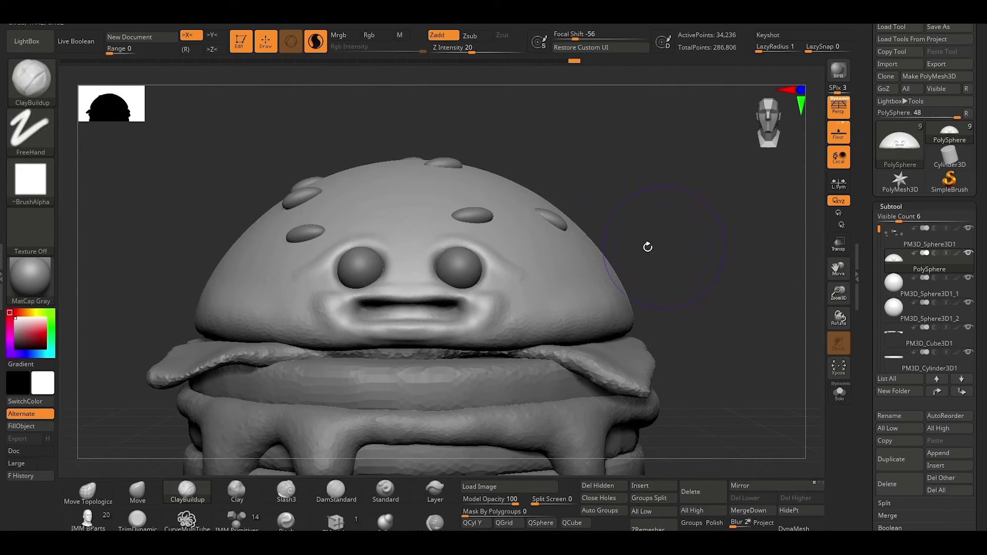
key("s")
left_click_drag(404, 271, 395, 270)
Build up and smooth brow ridges above both eyeballs.
mouse_move(430, 262)
left_mouse_down()
mouse_move(479, 242)
mouse_move(452, 241)
mouse_move(503, 249)
mouse_move(427, 258)
left_mouse_up()
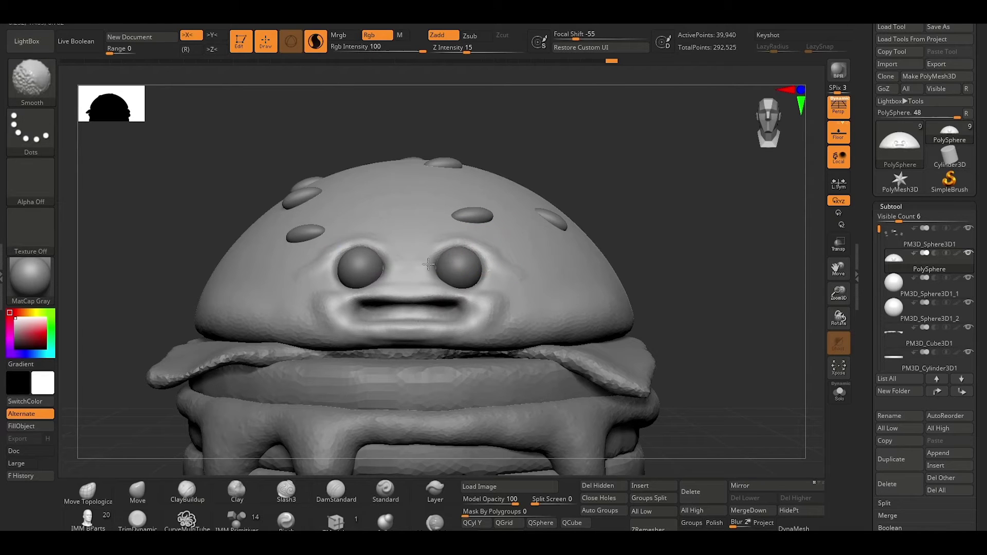
left_click_drag(367, 248, 308, 275, "shift")
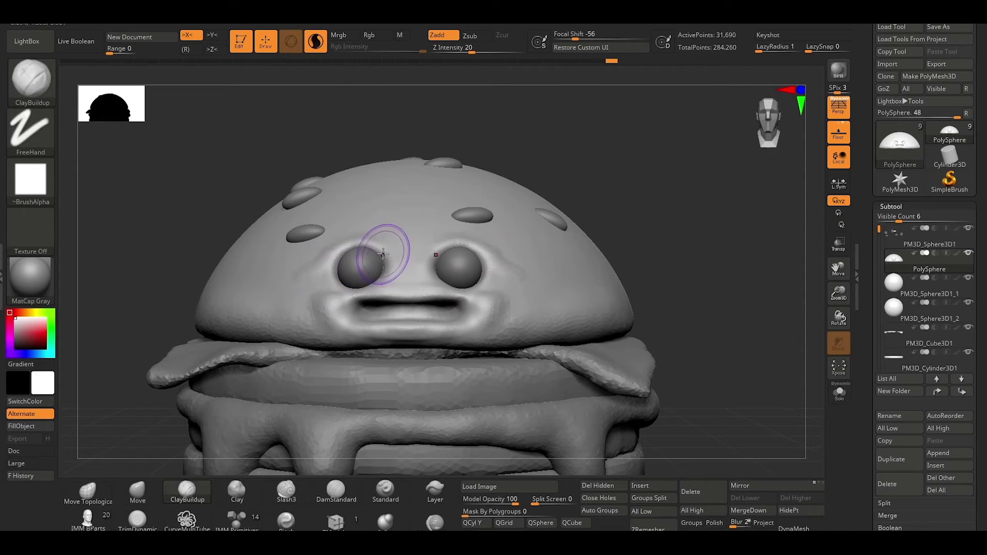
mouse_move(394, 256)
left_mouse_down()
mouse_move(366, 239)
mouse_move(324, 256)
left_mouse_up()
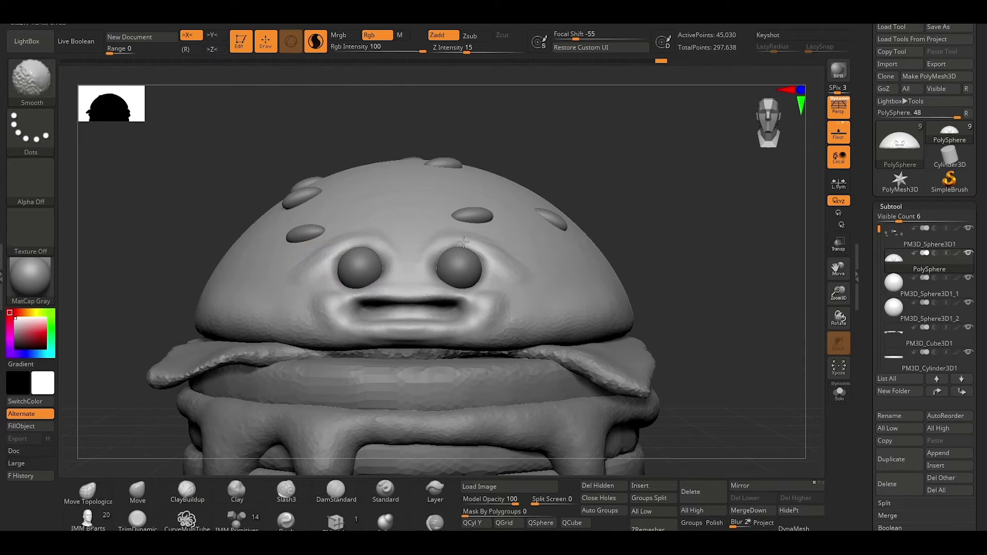
left_click_drag(463, 241, 465, 245, "shift")
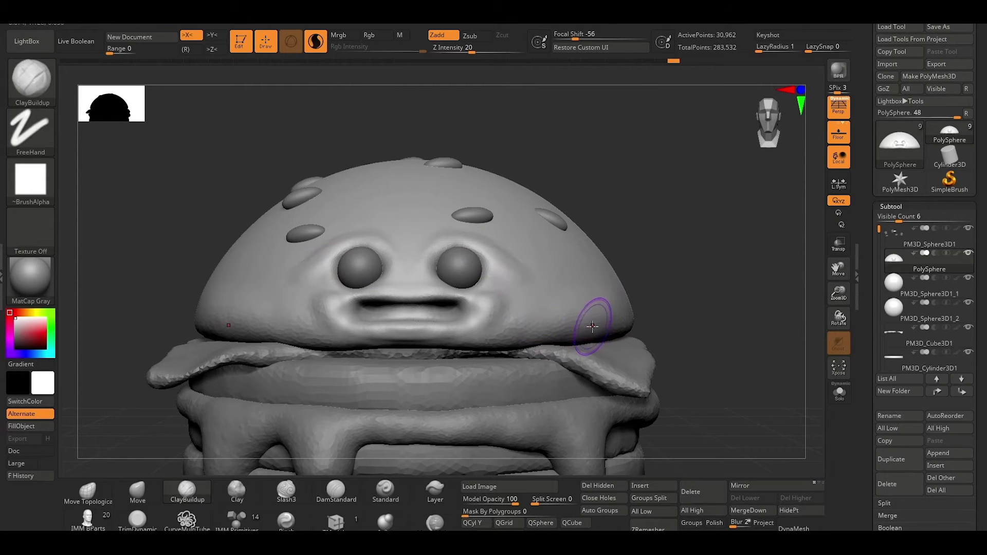
left_click_drag(692, 346, 684, 252, "alt")
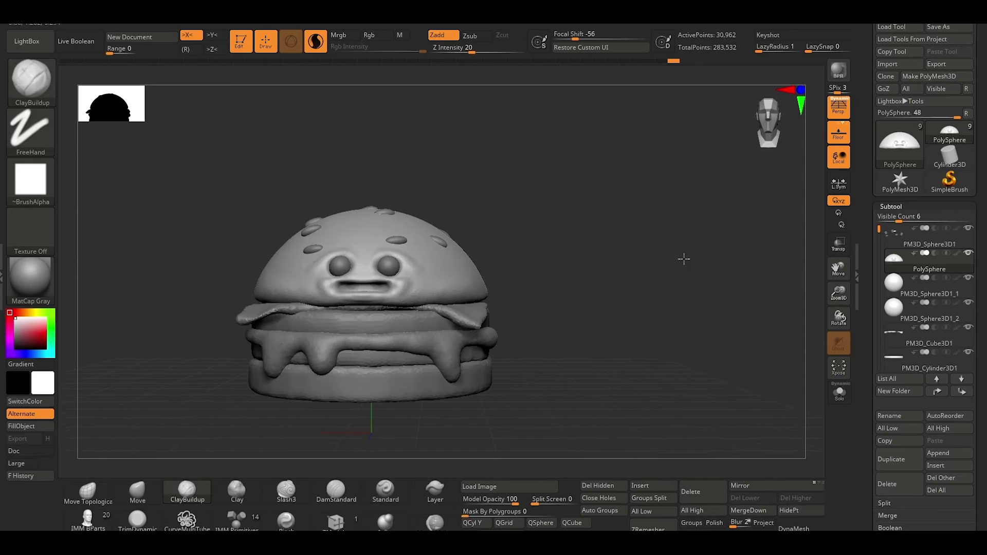
left_click_drag(619, 331, 622, 333, "shift")
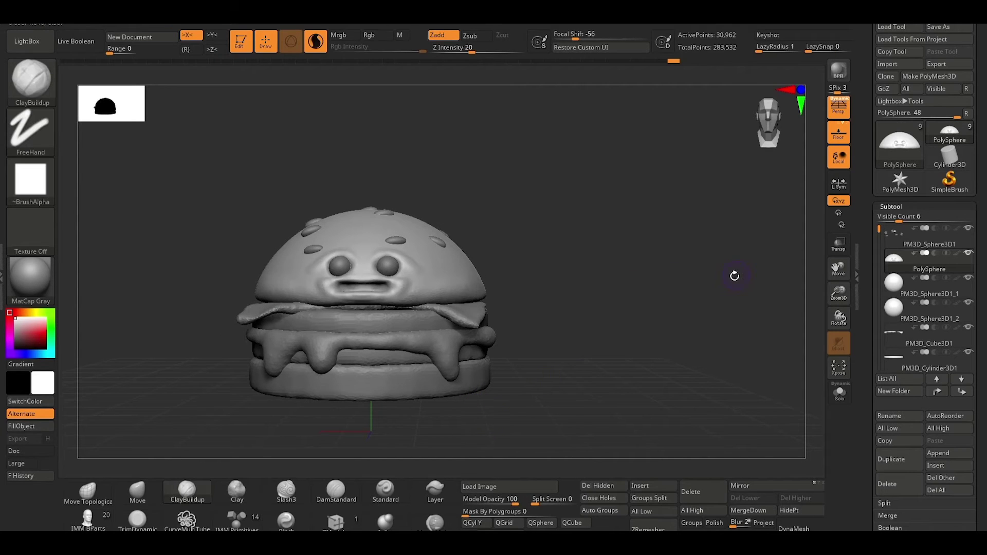
Insert a Cylinder3D, shrink and stretch it into a thin stick, and raise it into the bottom bun.
left_click(651, 490)
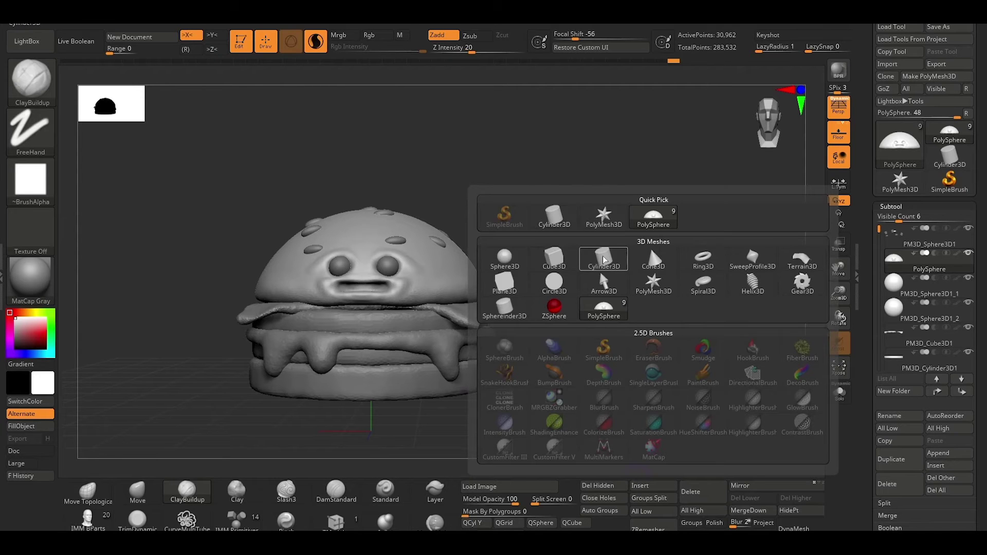
left_click(600, 270)
key("w")
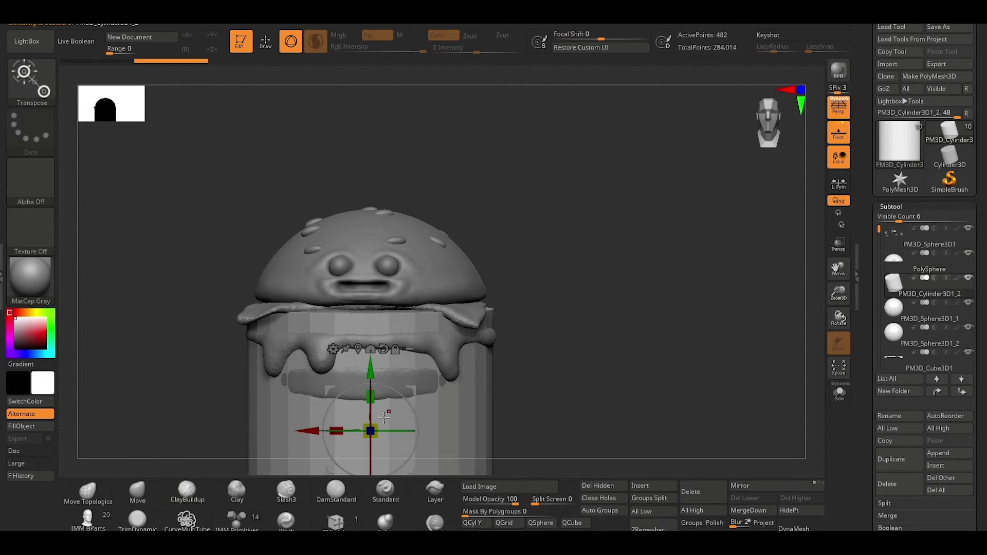
left_click_drag(364, 428, 650, 362)
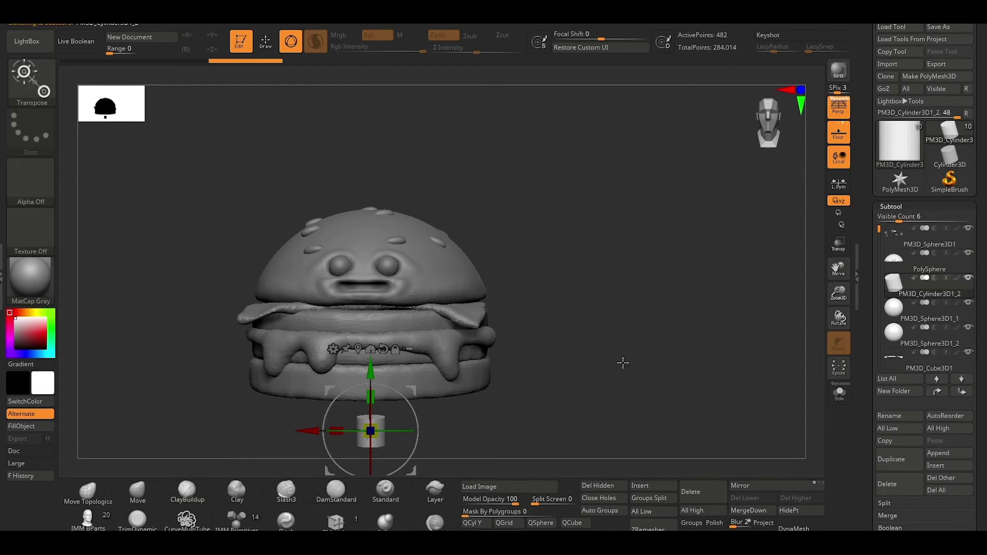
left_click_drag(372, 400, 370, 386)
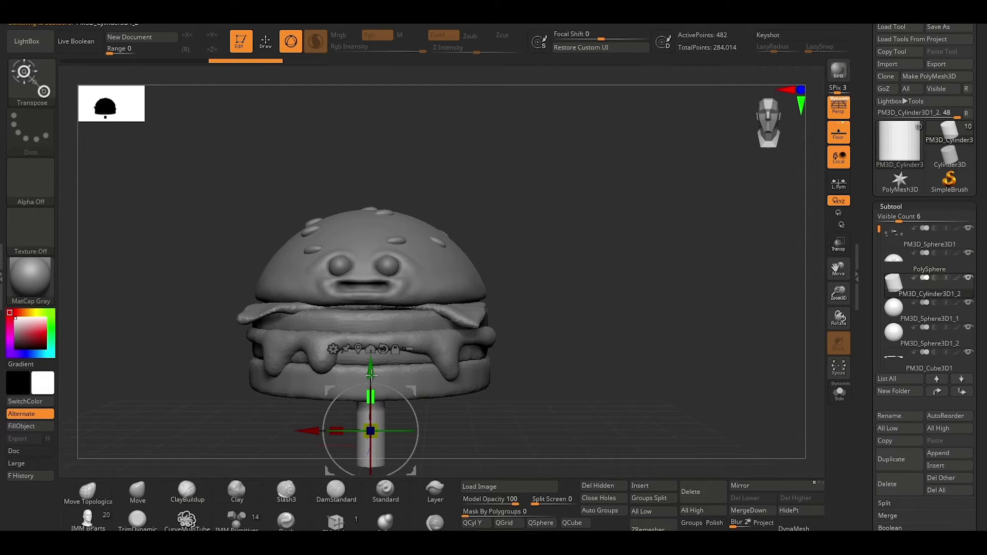
left_click_drag(310, 428, 346, 419)
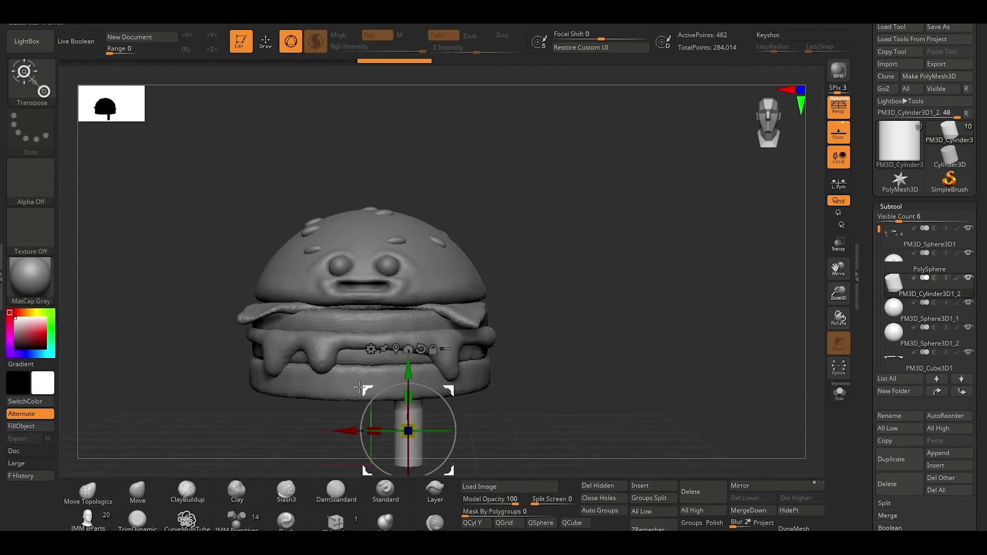
left_click_drag(406, 427, 407, 418)
mouse_move(539, 356)
left_mouse_down()
mouse_move(540, 327)
mouse_move(502, 351)
left_mouse_up()
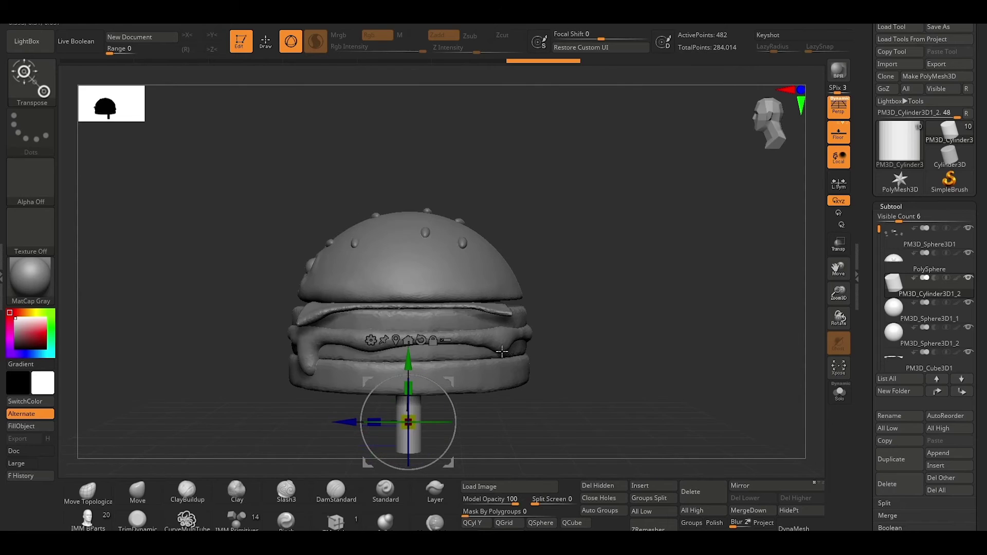
left_click_drag(409, 360, 408, 354)
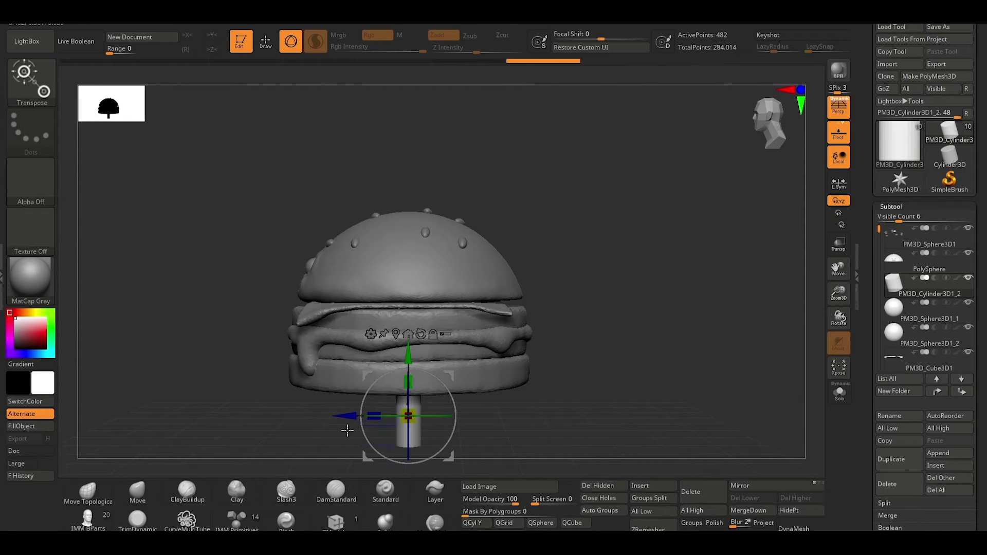
left_click_drag(335, 430, 360, 417)
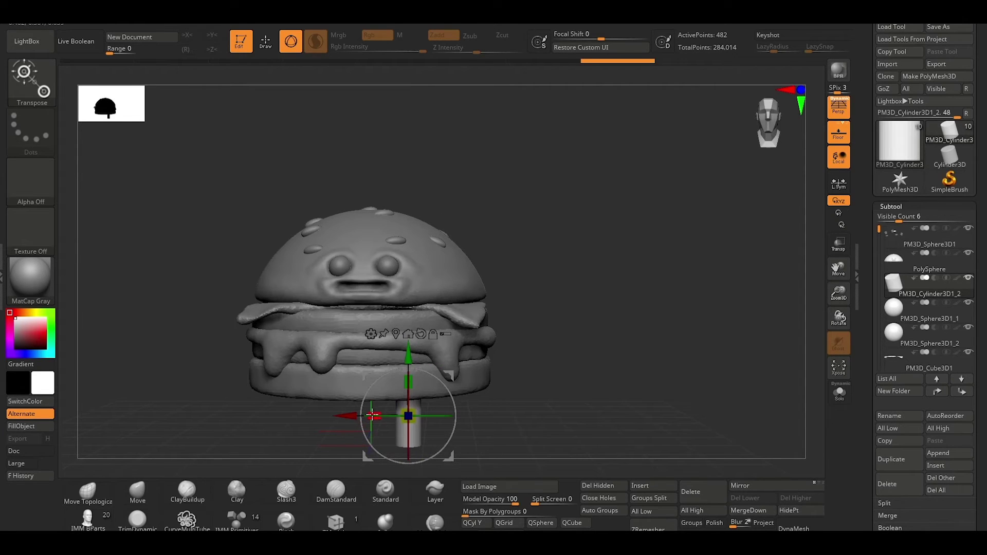
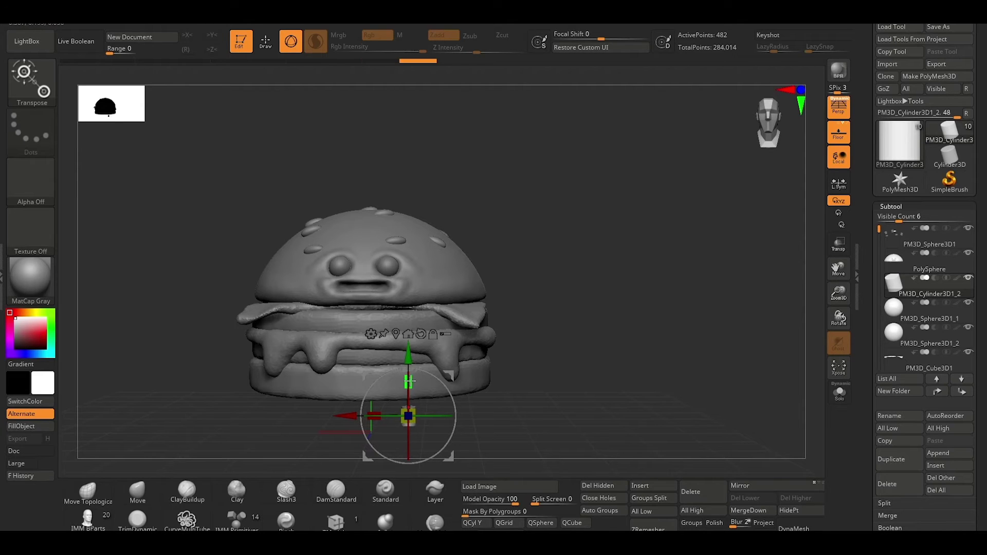
Scale up the leg cylinder and raise it slightly under the burger.
left_click_drag(404, 411, 400, 408)
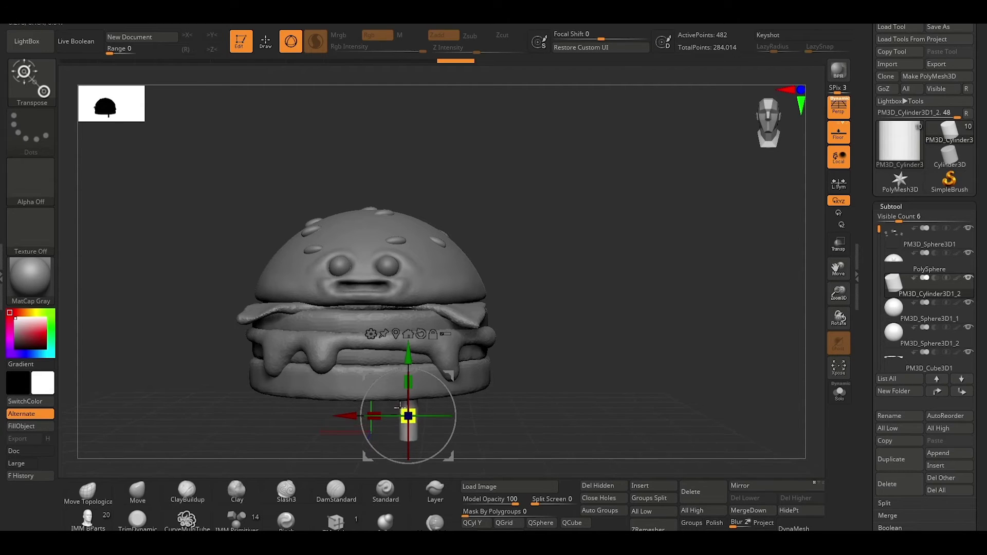
mouse_move(551, 368)
left_mouse_down()
mouse_move(513, 373)
mouse_move(583, 391)
left_mouse_up()
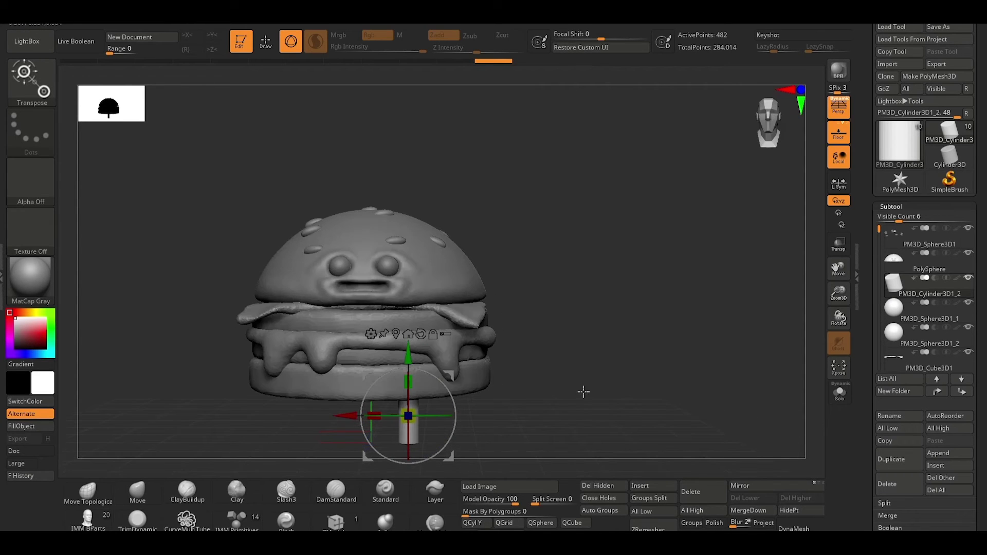
left_click_drag(409, 355, 410, 347)
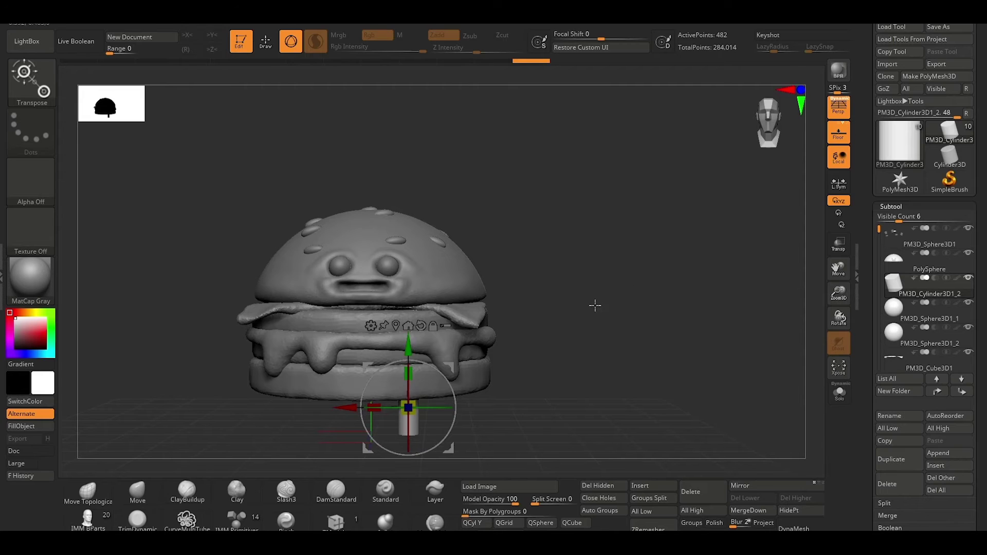
key("q")
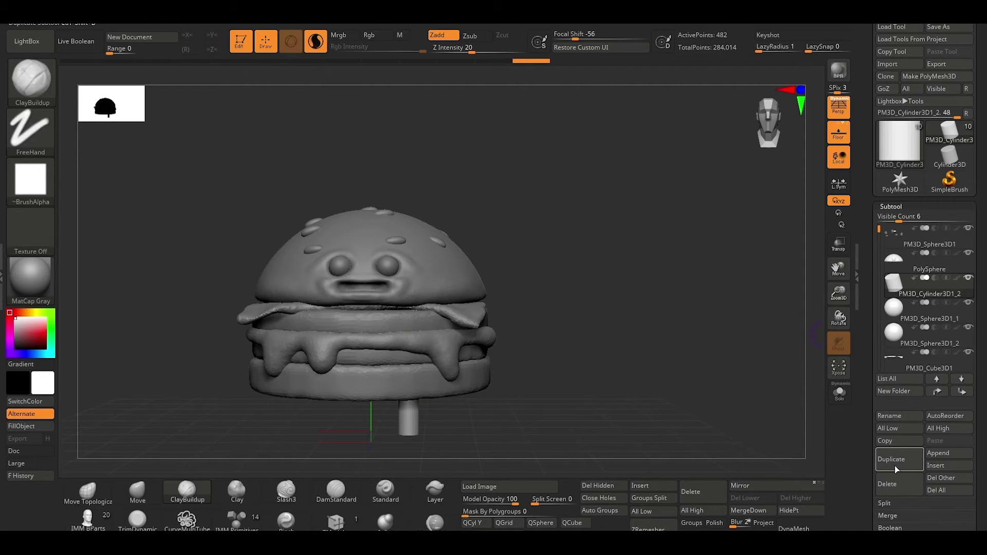
Duplicate the leg cylinder and mirror the copy into a second leg.
left_click(893, 462)
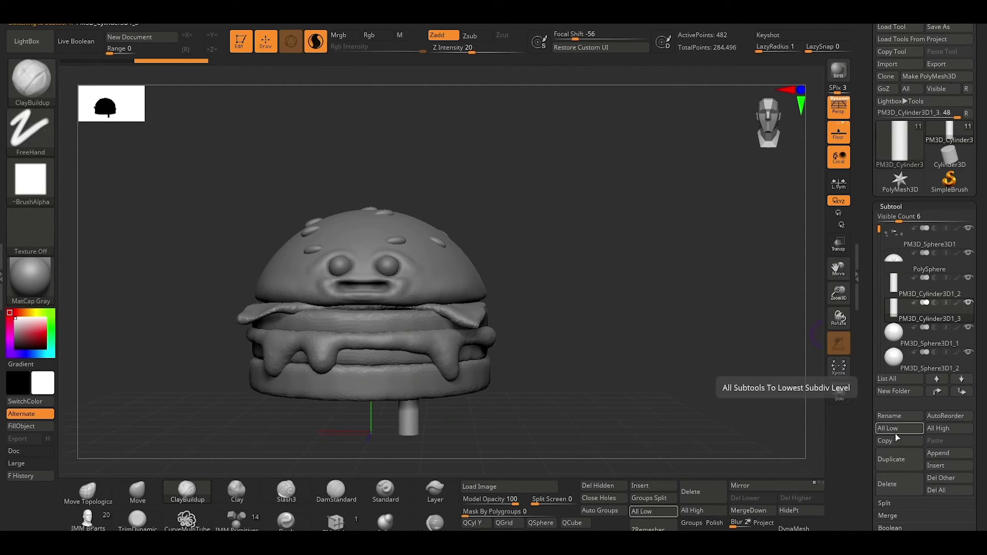
left_click(741, 486)
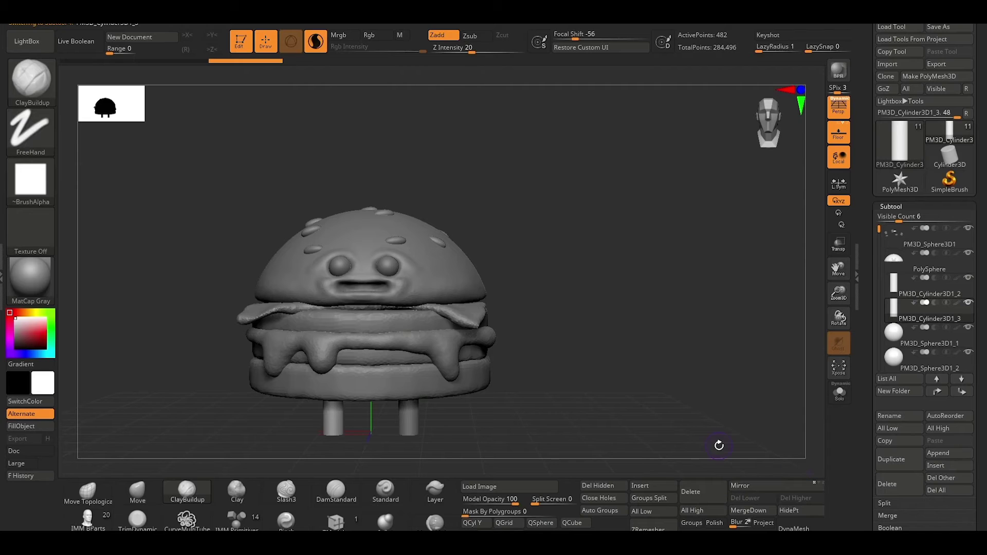
key("w")
mouse_move(591, 287)
left_mouse_down()
mouse_move(573, 293)
mouse_move(636, 292)
left_mouse_up()
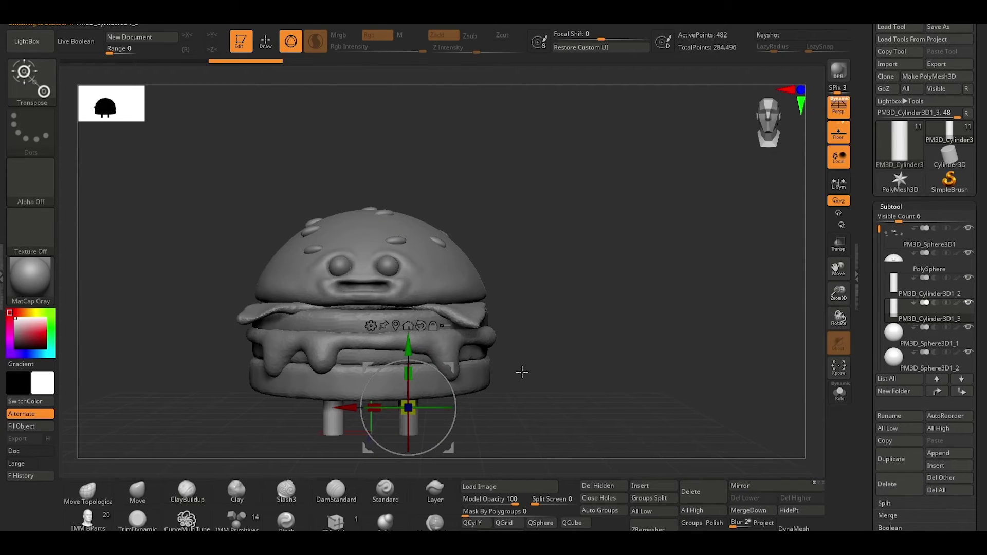
key("q")
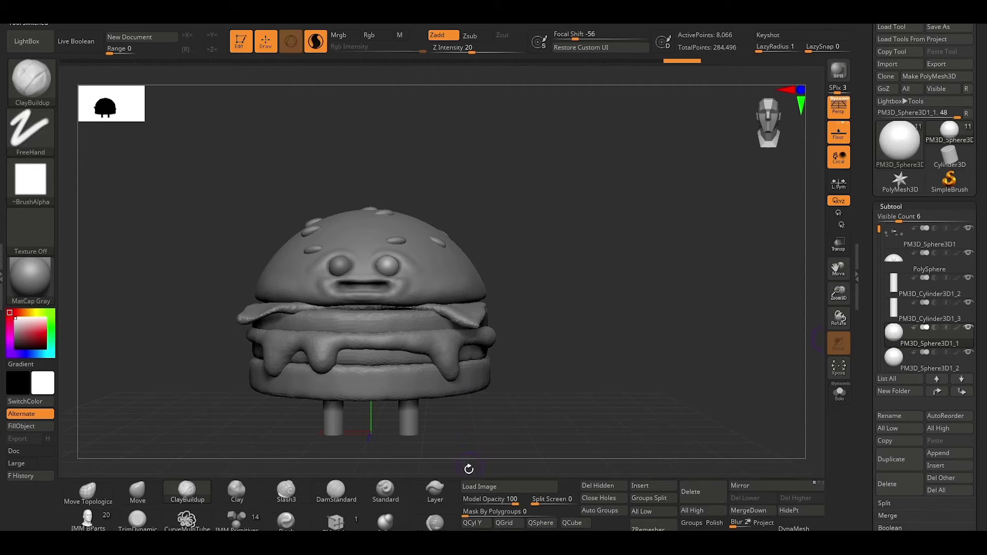
Insert a Cylinder3D, shrink it, tilt it diagonally and move it to the burger's right side.
left_click(642, 486)
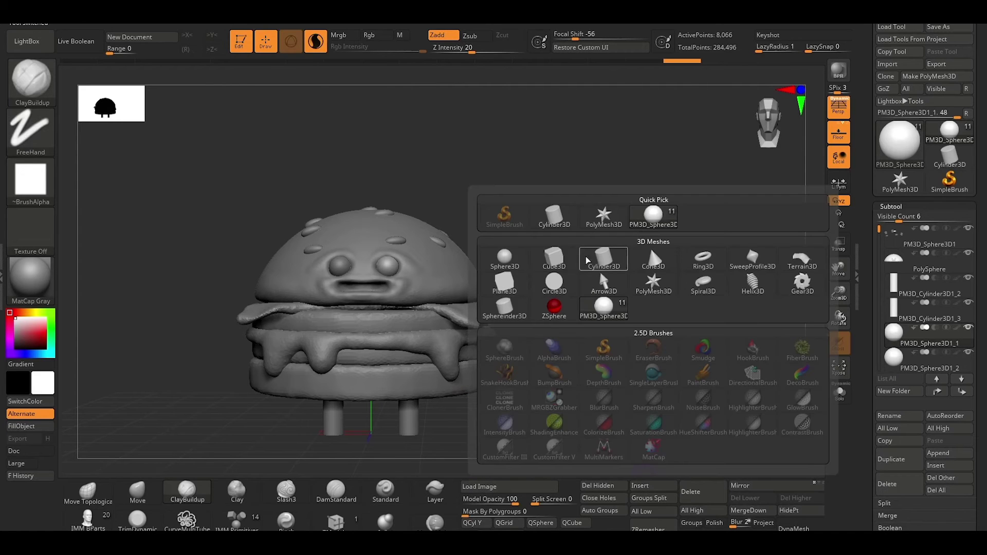
left_click(604, 260)
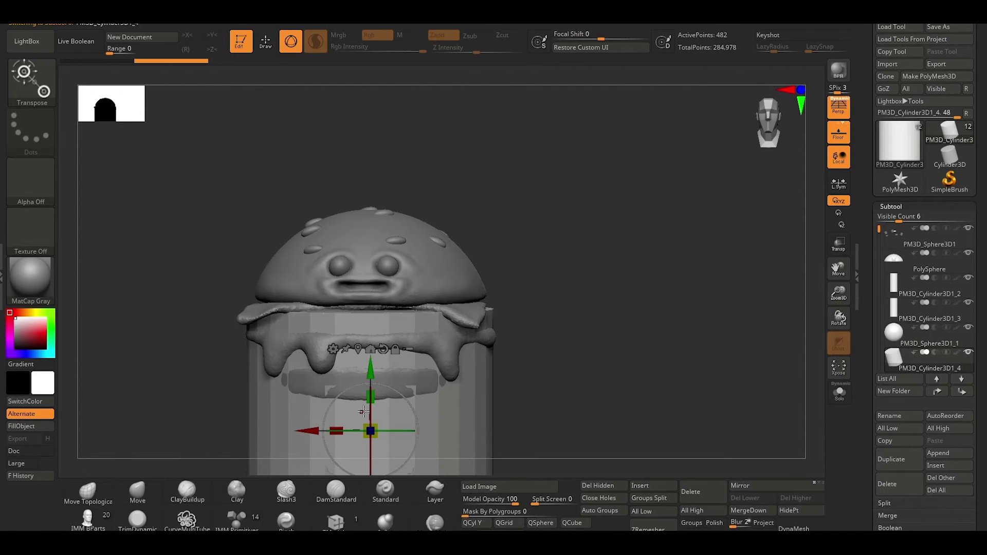
left_click_drag(364, 425, 434, 423)
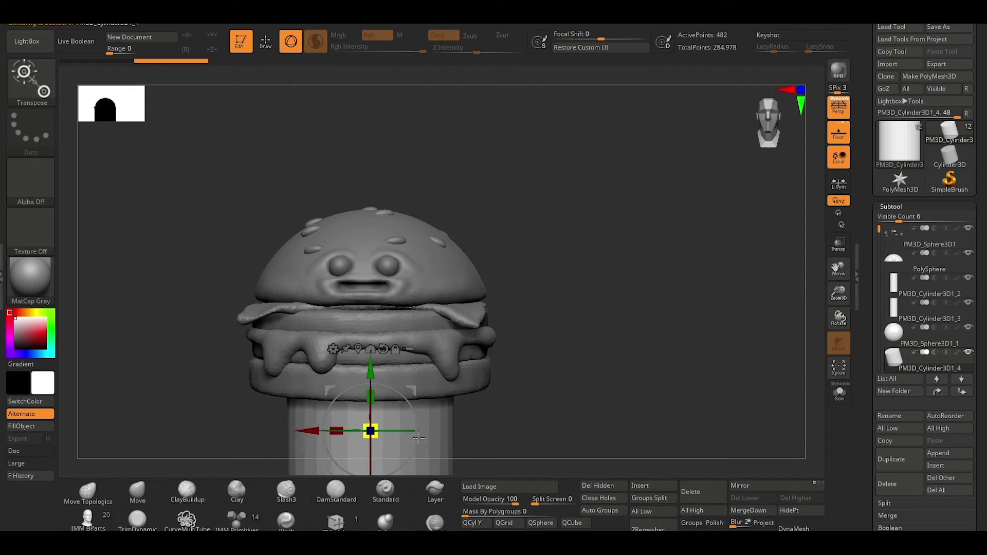
left_click_drag(363, 427, 352, 428)
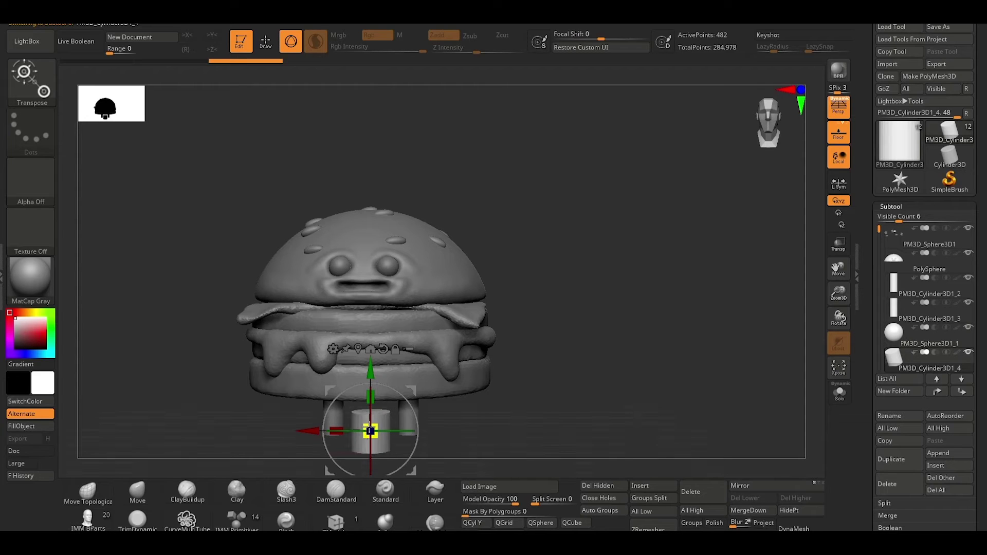
left_click_drag(374, 386, 423, 502)
mouse_move(422, 466)
left_mouse_down()
mouse_move(508, 337)
mouse_move(533, 352)
mouse_move(591, 335)
left_mouse_up()
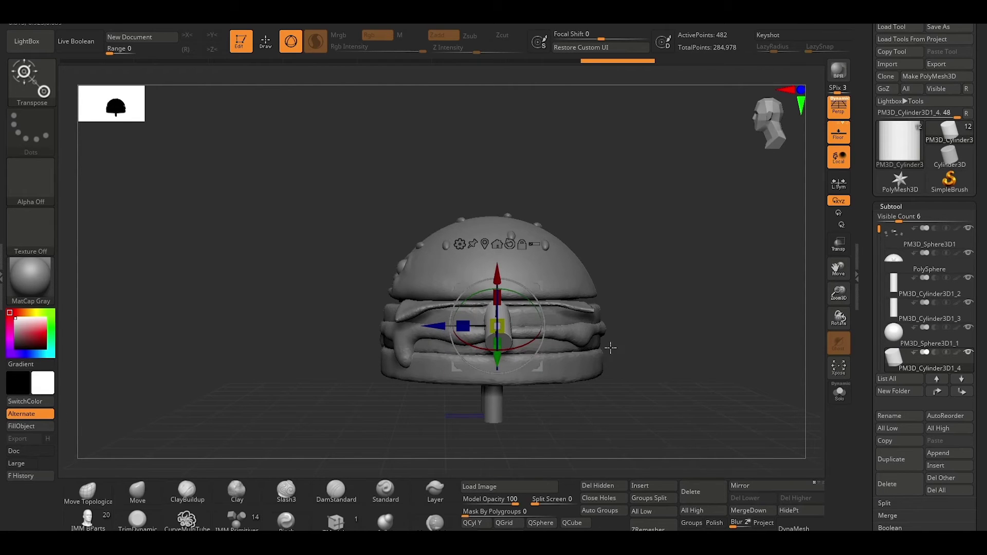
Fine-tune the arm's size and angle while checking it from several views.
left_click_drag(669, 339, 648, 341)
mouse_move(426, 403)
left_mouse_down()
mouse_move(450, 420)
mouse_move(471, 411)
left_mouse_up()
left_click_drag(497, 326, 546, 356)
mouse_move(655, 312)
left_mouse_down()
mouse_move(608, 322)
mouse_move(674, 319)
left_mouse_up()
left_click_drag(537, 350, 541, 352)
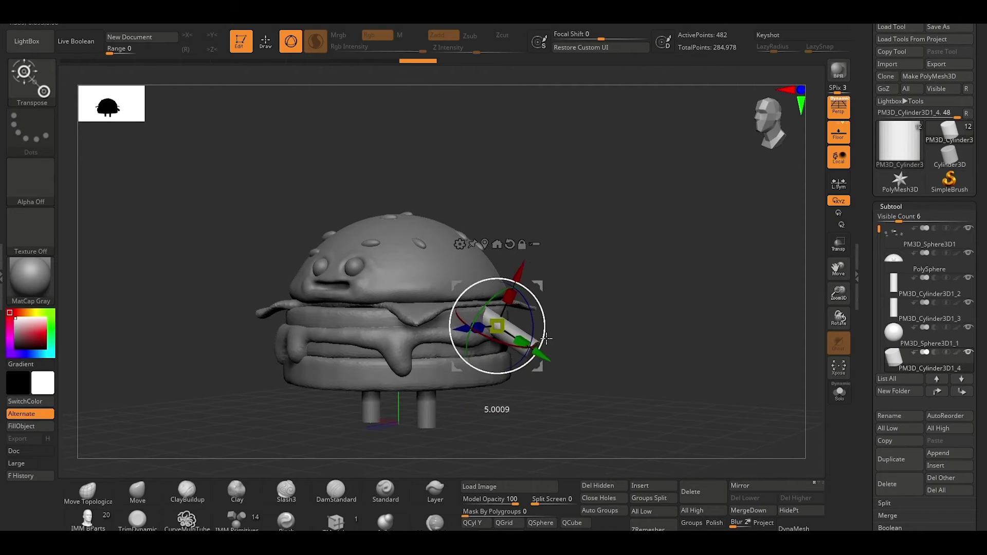
left_click_drag(497, 326, 507, 323)
mouse_move(625, 324)
left_mouse_down()
mouse_move(651, 326)
mouse_move(639, 327)
left_mouse_up()
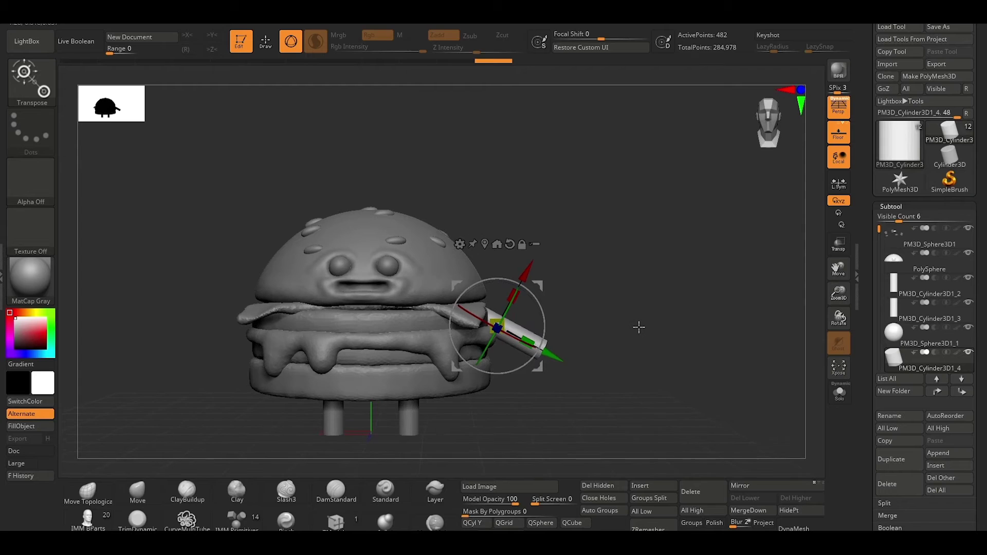
key("q")
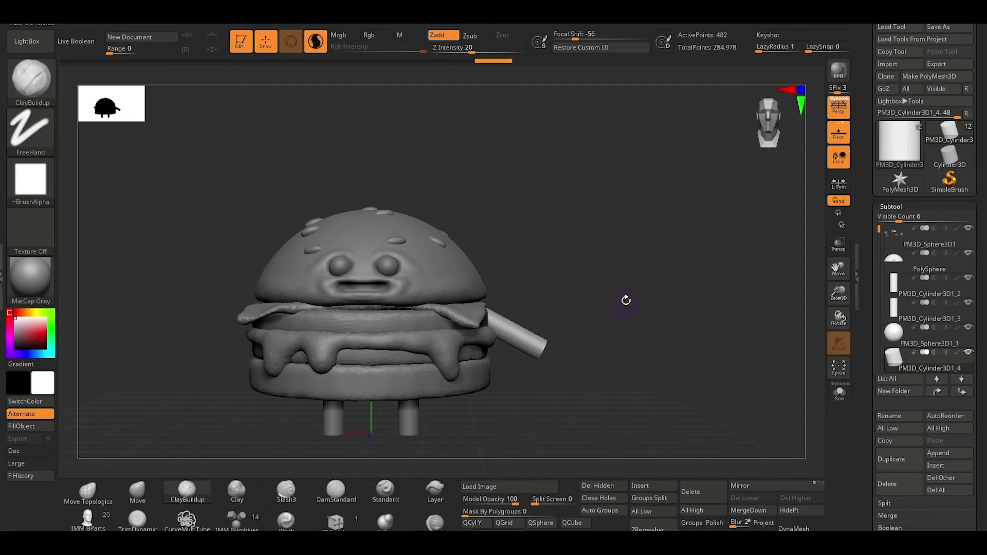
Duplicate the arm and mirror the copy onto the burger's left side.
left_click(891, 464)
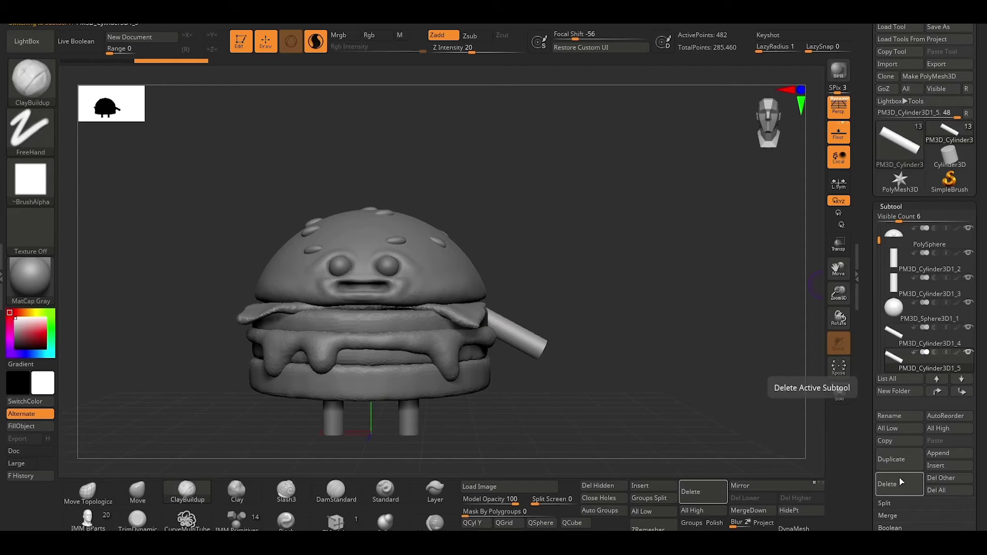
left_click(772, 486)
mouse_move(639, 293)
left_mouse_down()
mouse_move(648, 323)
mouse_move(659, 323)
left_mouse_up()
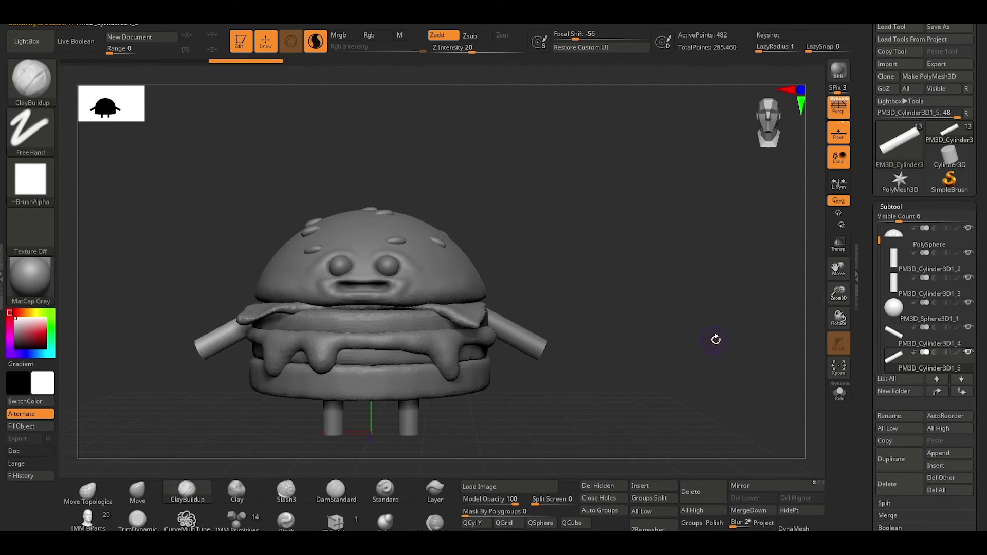
mouse_move(657, 380)
left_mouse_down()
mouse_move(622, 401)
mouse_move(646, 399)
left_mouse_up()
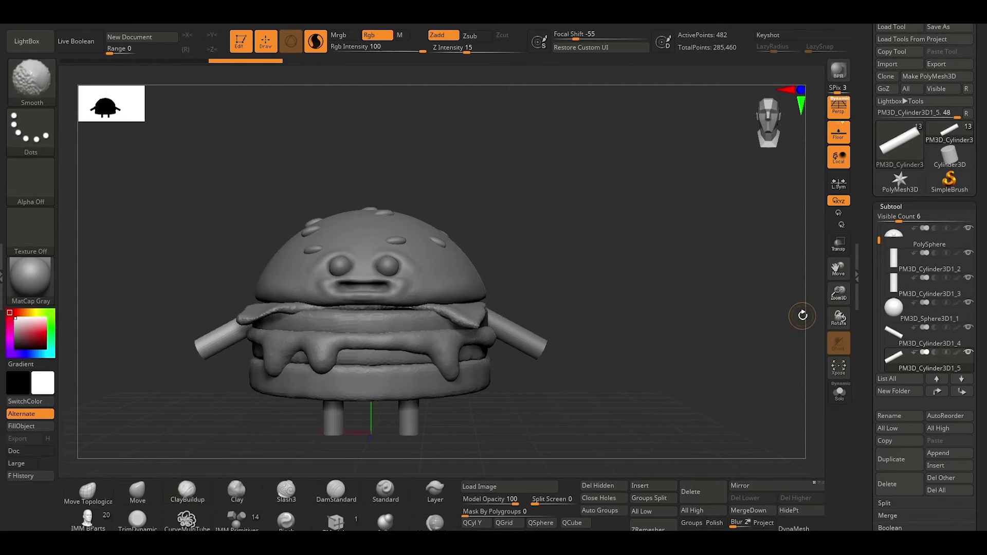
left_click(893, 267)
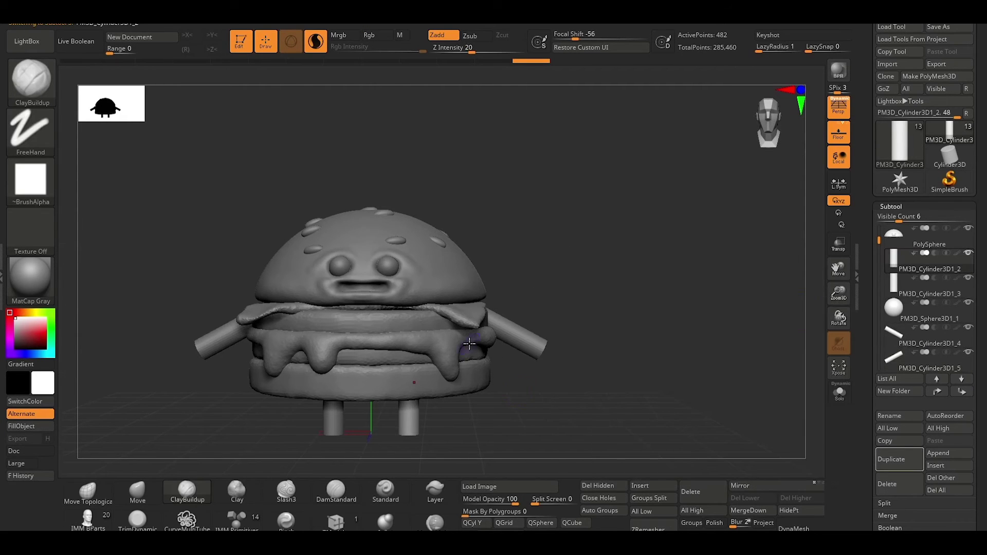
Insert a Sphere3D, shrink it and move it toward the bottom of a leg.
left_click(647, 486)
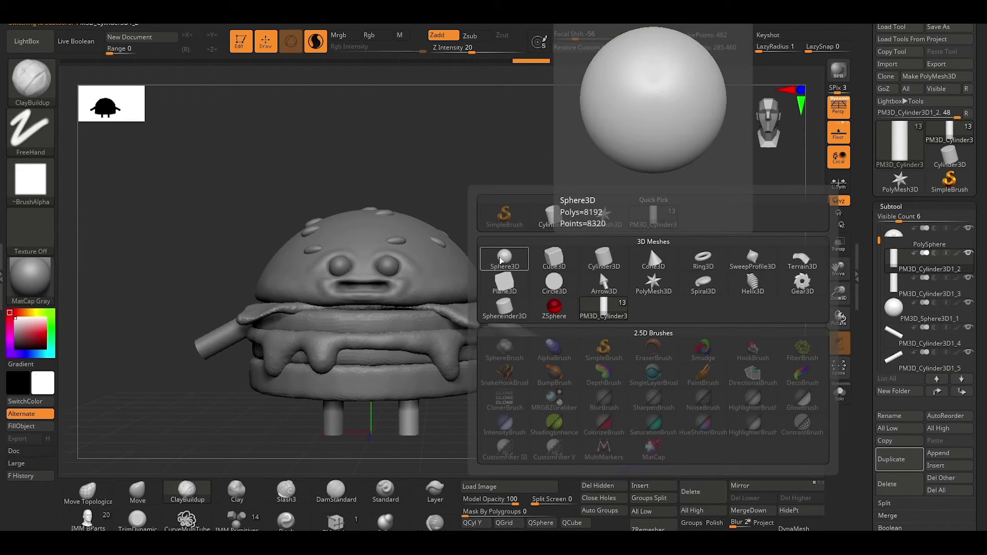
left_click(523, 263)
key("w")
mouse_move(635, 390)
left_mouse_down()
mouse_move(582, 391)
mouse_move(582, 400)
mouse_move(584, 348)
left_mouse_up()
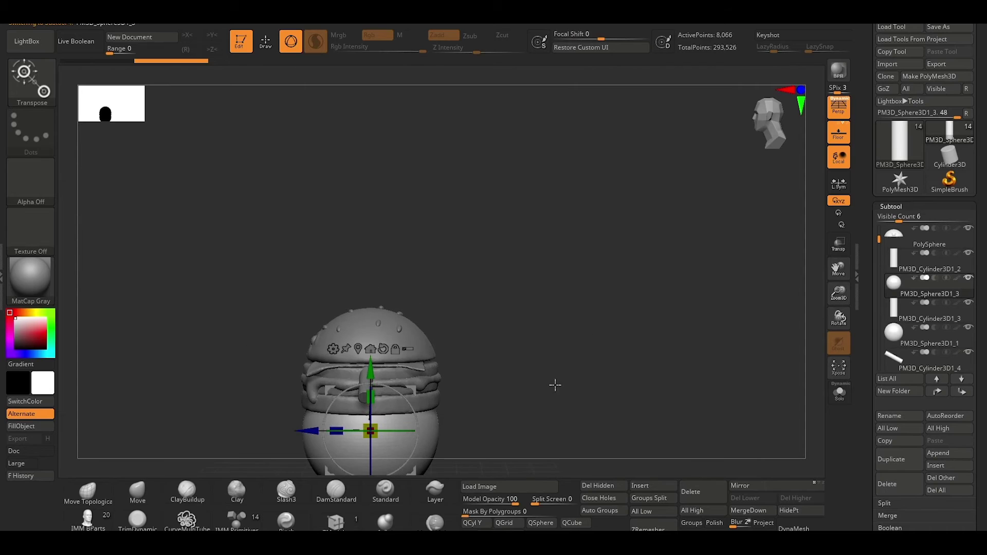
left_click_drag(556, 383, 582, 286, "alt")
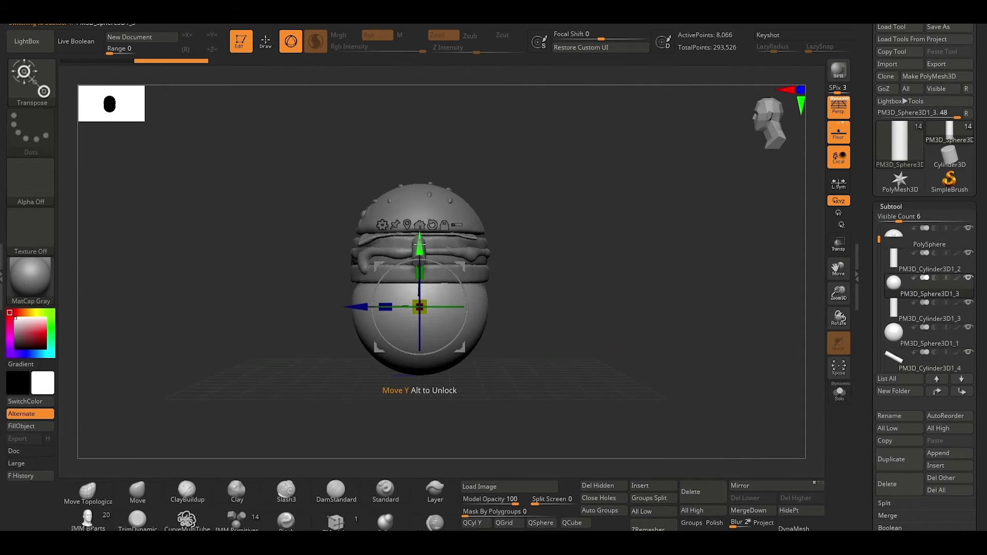
mouse_move(419, 307)
left_mouse_down()
mouse_move(458, 320)
mouse_move(569, 316)
left_mouse_up()
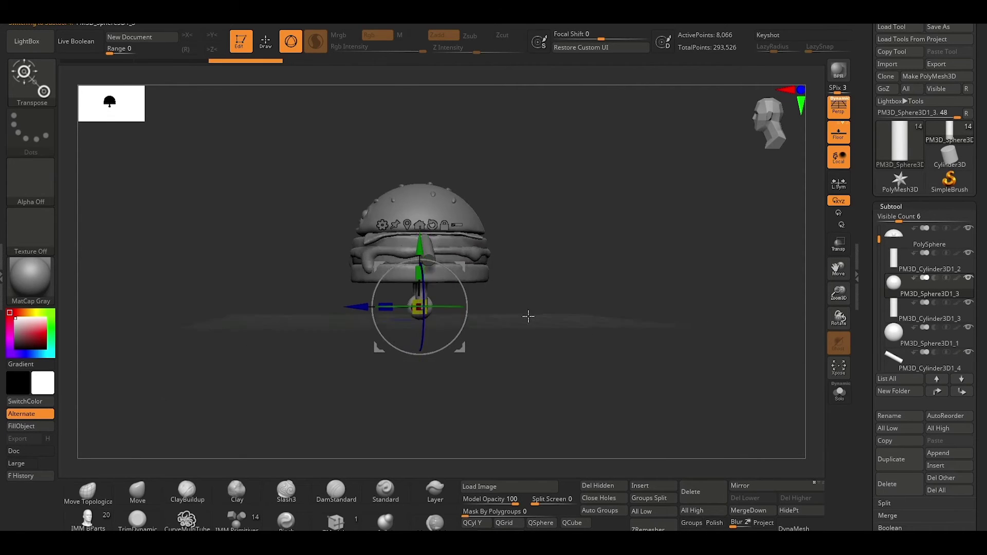
left_click_drag(360, 307, 374, 316)
mouse_move(514, 288)
left_mouse_down()
mouse_move(576, 278)
mouse_move(549, 280)
left_mouse_up()
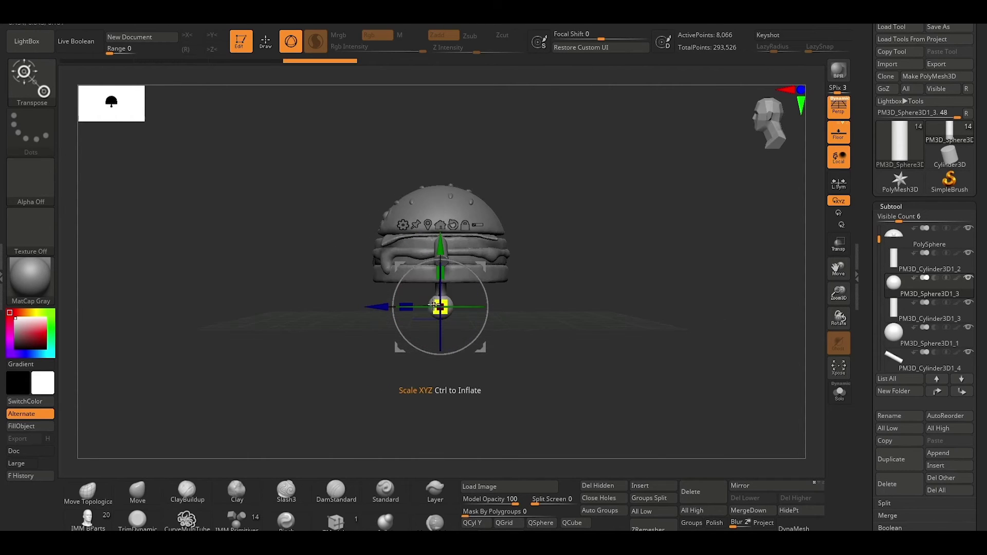
left_click_drag(407, 362, 551, 320)
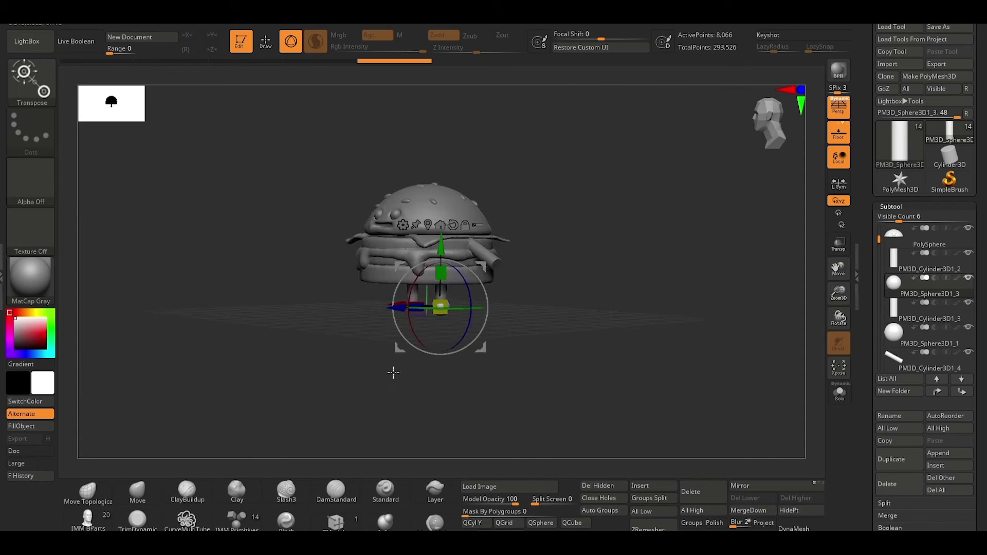
scroll(617, 339, "up", 5)
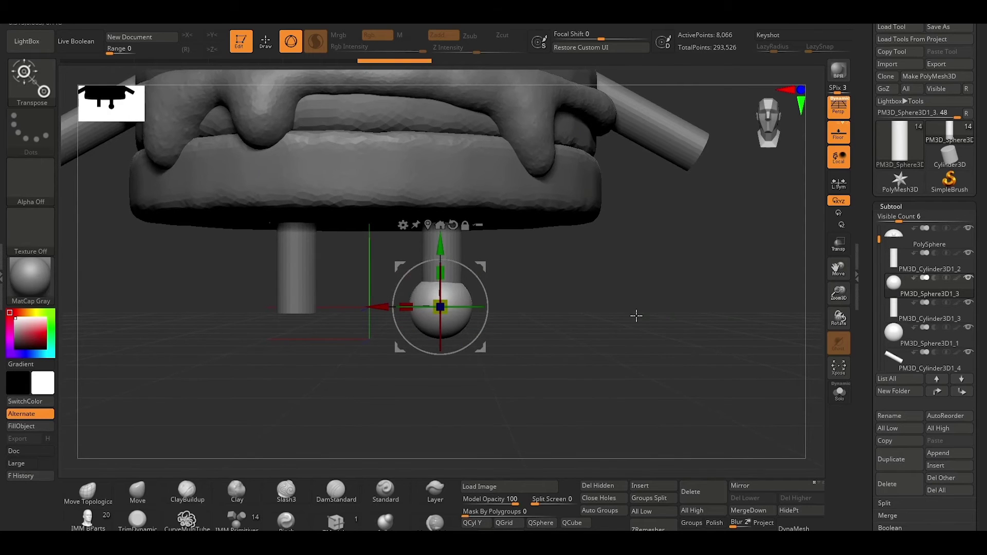
Nudge, shrink and raise the foot sphere, then stretch it wider into an oval.
left_click_drag(381, 307, 381, 307)
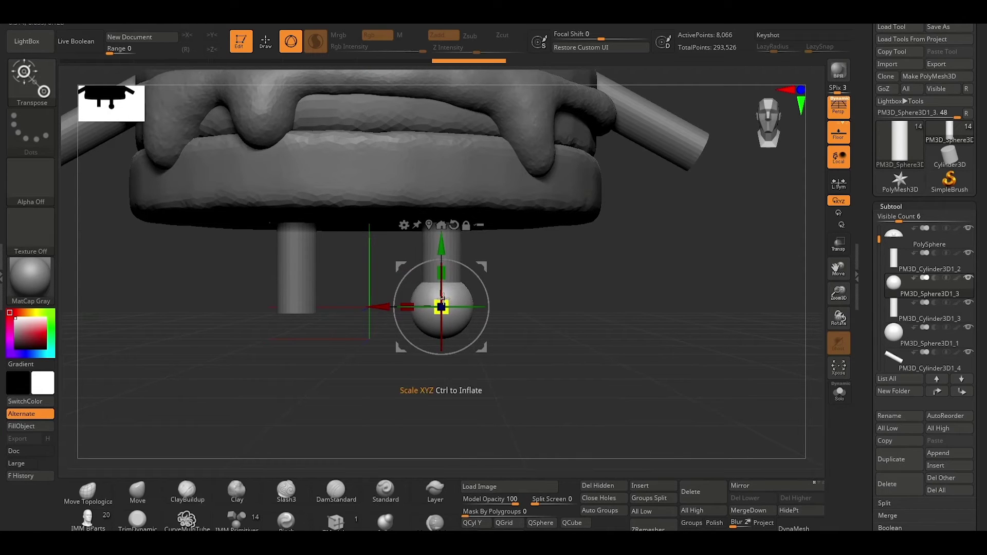
left_click_drag(436, 303, 434, 305)
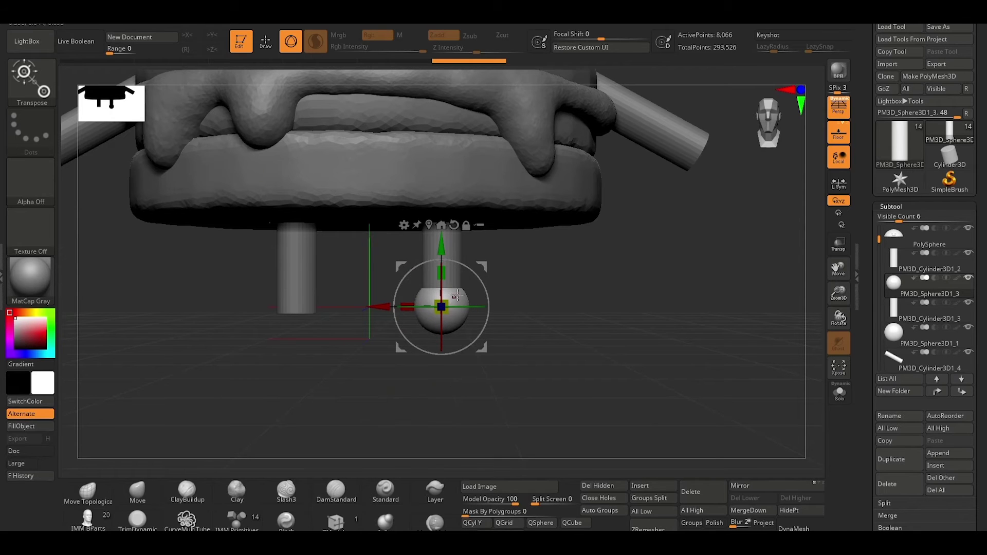
left_click_drag(441, 248, 441, 235)
left_click_drag(578, 271, 529, 273)
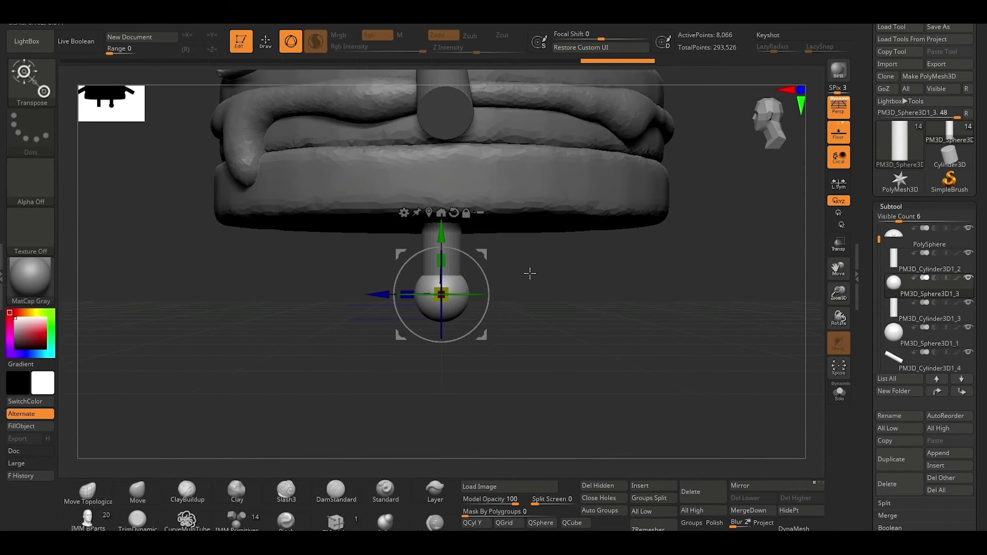
left_click_drag(408, 294, 375, 294)
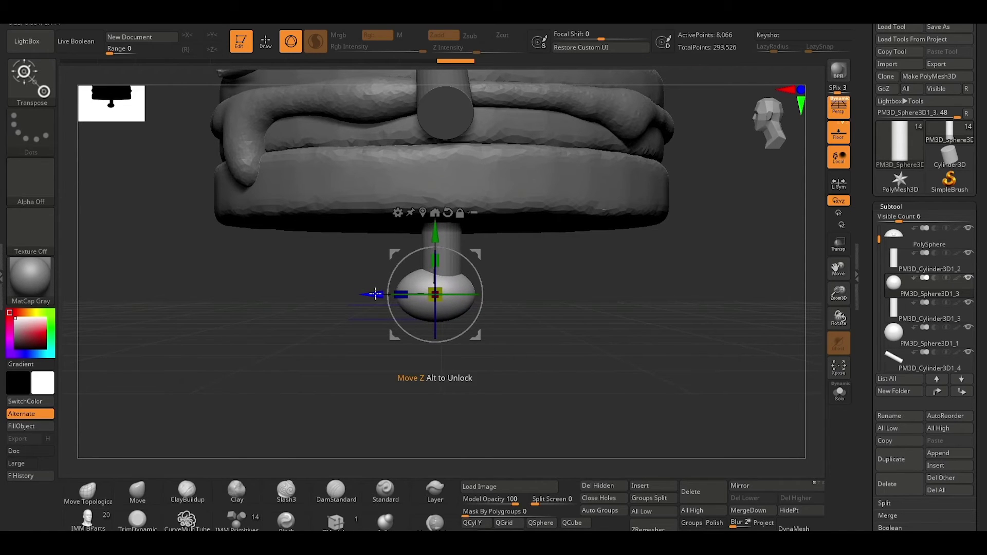
Return to Draw mode with the Move brush, viewing the leg from below.
key("q")
mouse_move(504, 318)
left_mouse_down()
mouse_move(503, 307)
mouse_move(464, 329)
left_mouse_up()
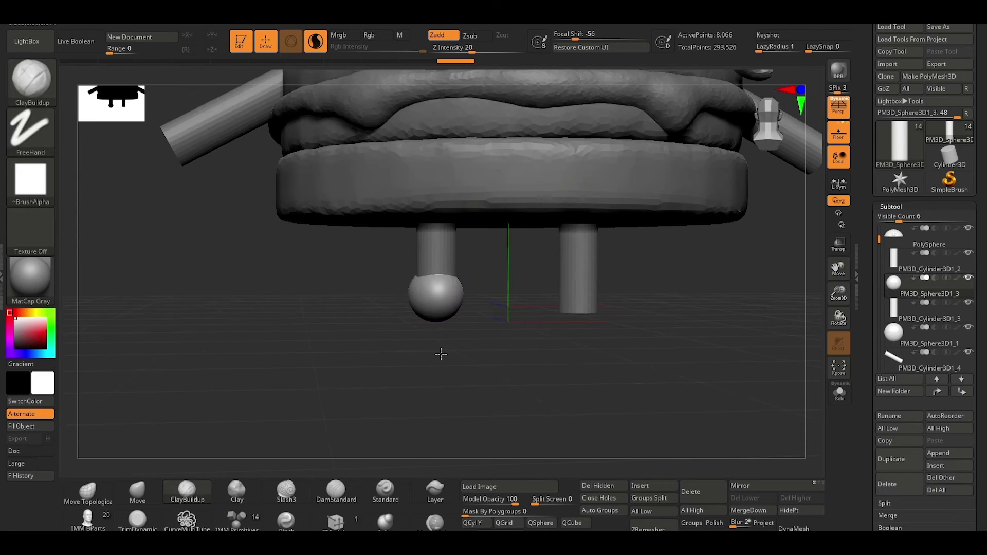
left_click_drag(436, 341, 487, 334)
left_click(148, 503)
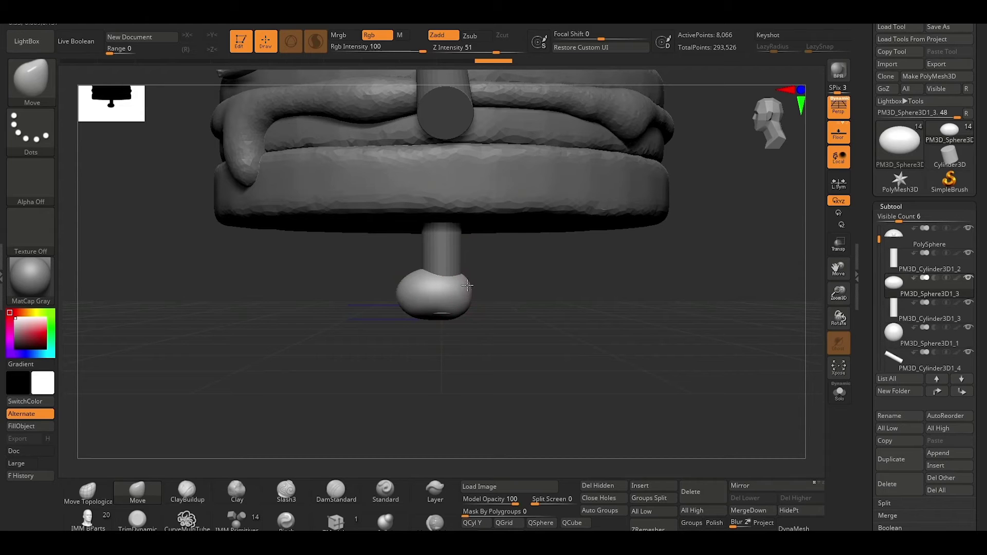
Lower the foot slightly and push it with the Move brush into a rounded shoe.
key("ctrl+z")
key("w")
left_click_drag(434, 286, 434, 292)
key("q")
mouse_move(395, 355)
left_mouse_down()
mouse_move(373, 408)
mouse_move(399, 406)
mouse_move(385, 413)
left_mouse_up()
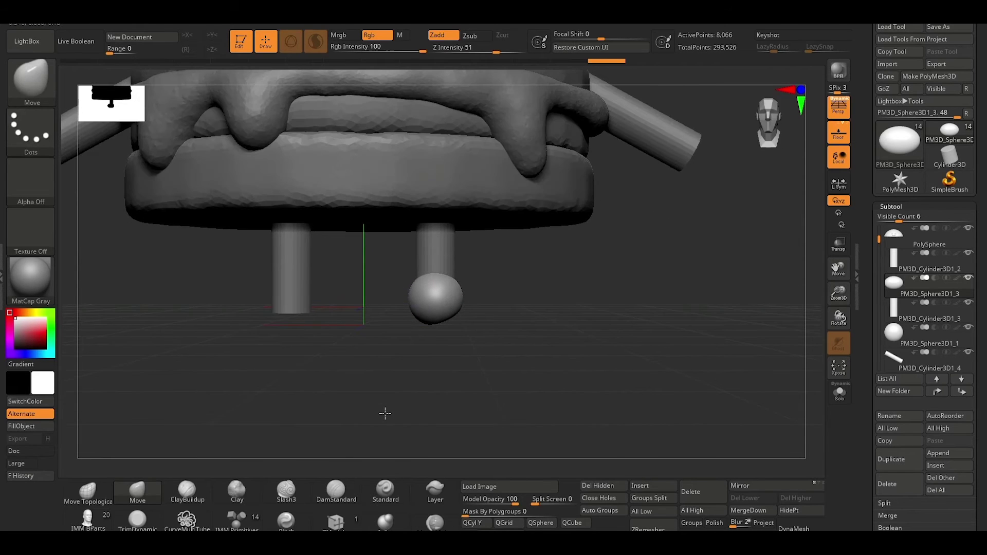
mouse_move(463, 334)
left_mouse_down()
mouse_move(507, 359)
mouse_move(509, 304)
mouse_move(434, 335)
left_mouse_up()
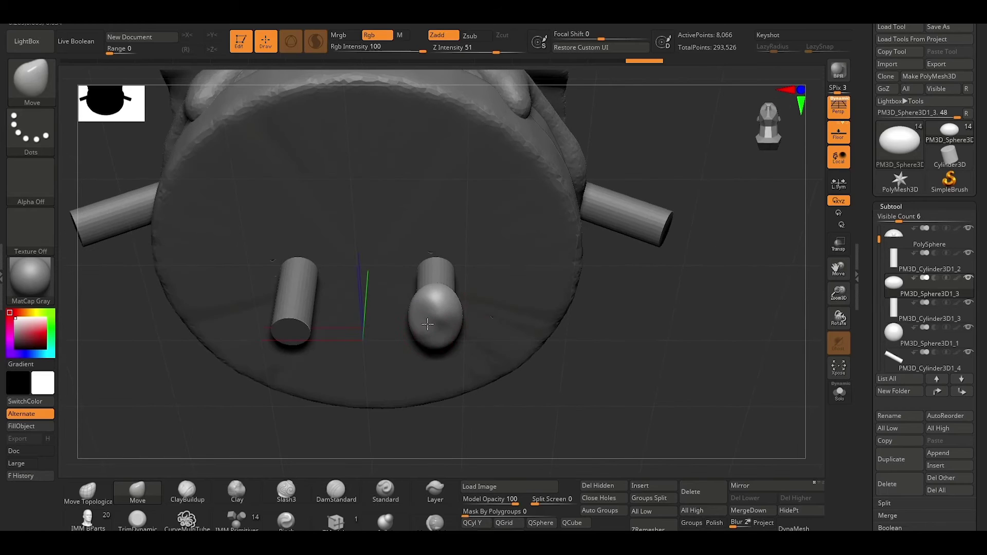
key("ctrl+z")
key("ctrl+z")
key("ctrl+z")
key("ctrl+z")
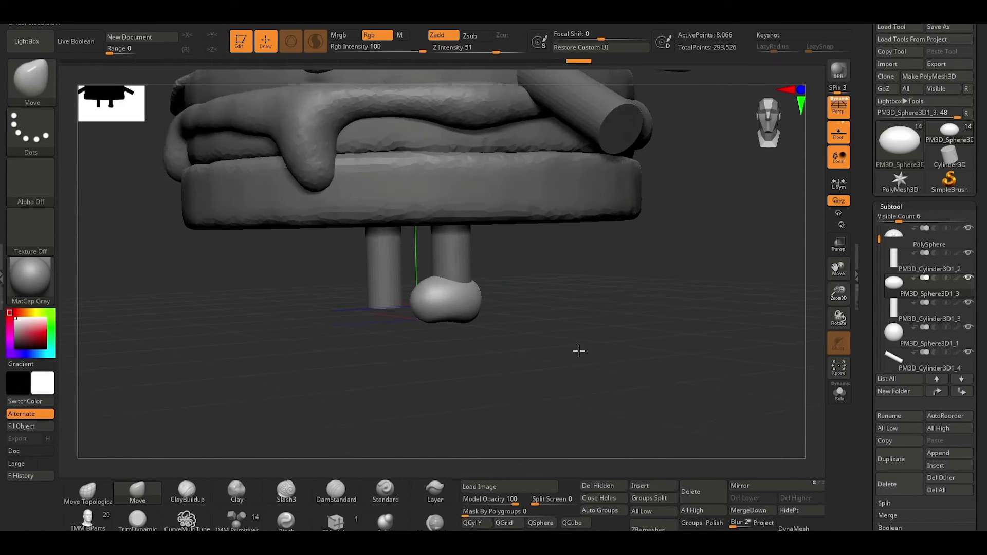
left_click_drag(578, 351, 568, 348)
mouse_move(481, 330)
left_mouse_down()
mouse_move(480, 368)
mouse_move(545, 364)
mouse_move(392, 368)
left_mouse_up()
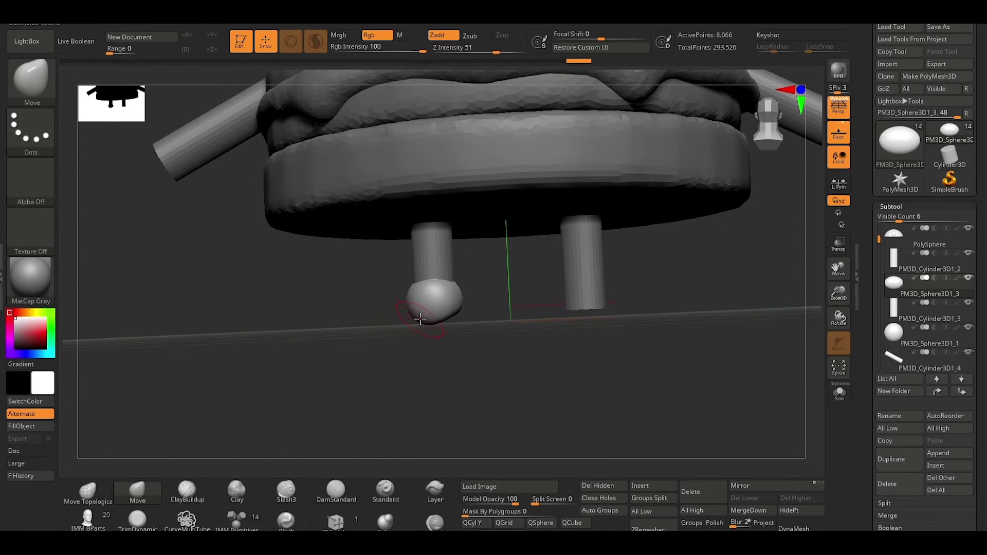
mouse_move(416, 315)
left_mouse_down()
mouse_move(489, 344)
mouse_move(455, 314)
left_mouse_up()
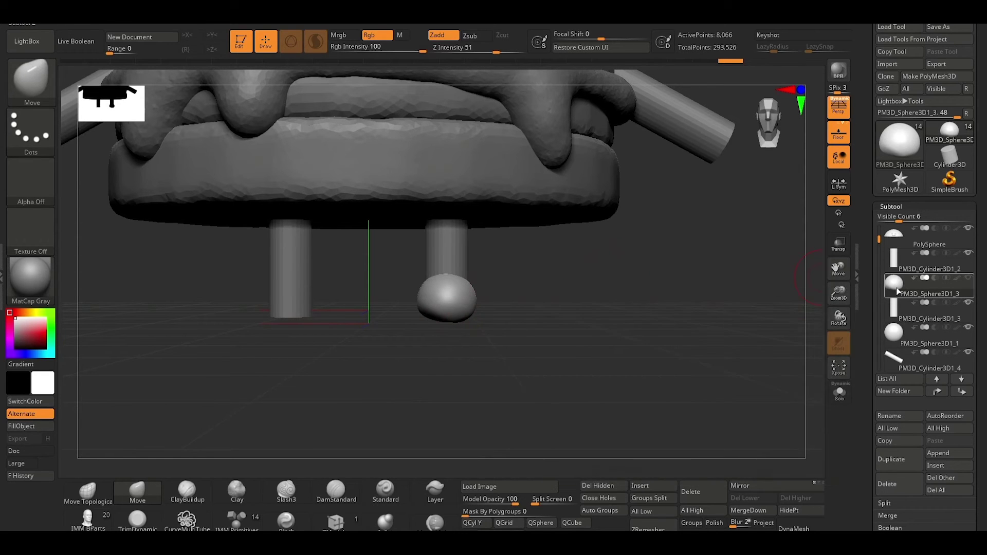
Show foot sphere PM3D_Sphere3D1_3 and MergeDown it into leg PM3D_Cylinder3D1_2.
left_click(895, 335)
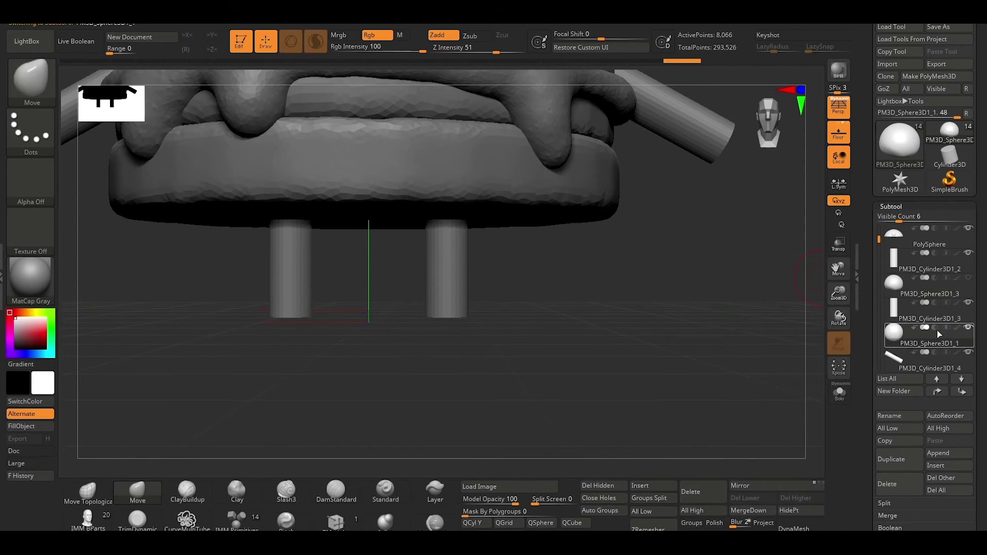
mouse_move(929, 312)
left_click(897, 286)
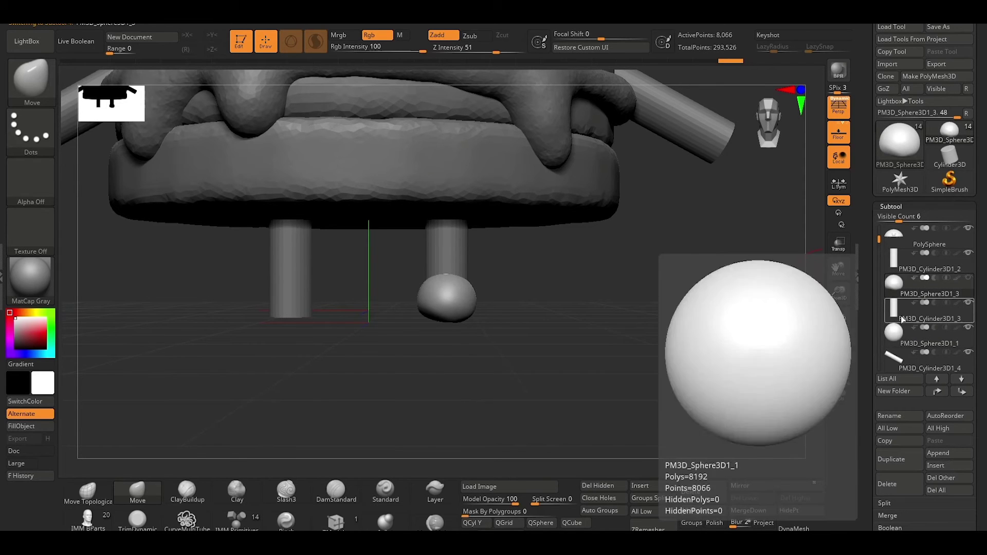
mouse_move(910, 263)
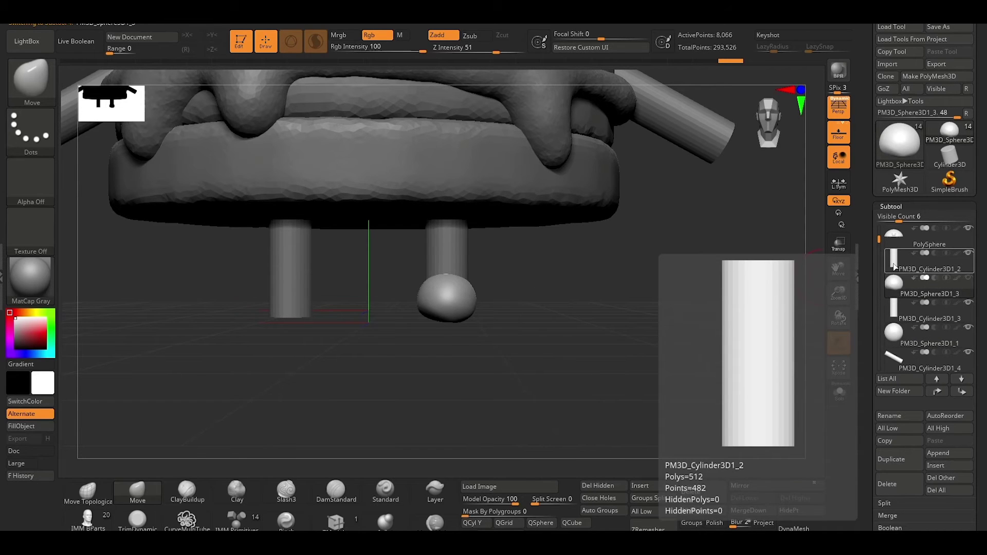
left_click(895, 266)
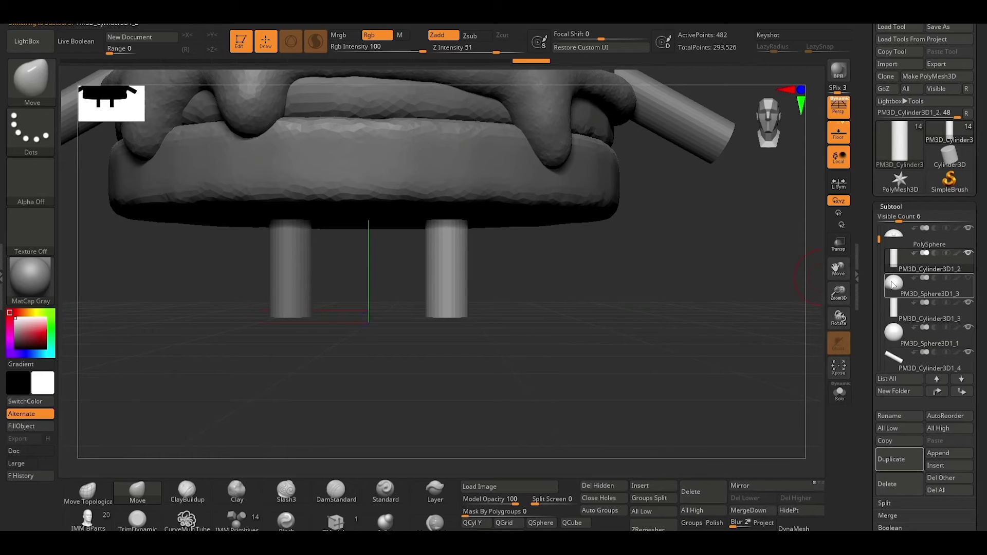
left_click(967, 279)
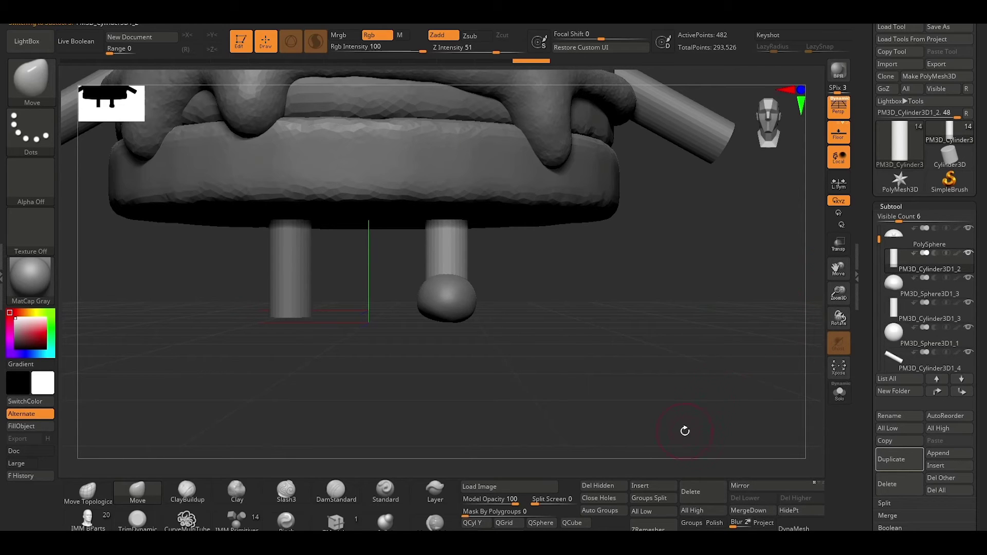
left_click(757, 515)
key("Return")
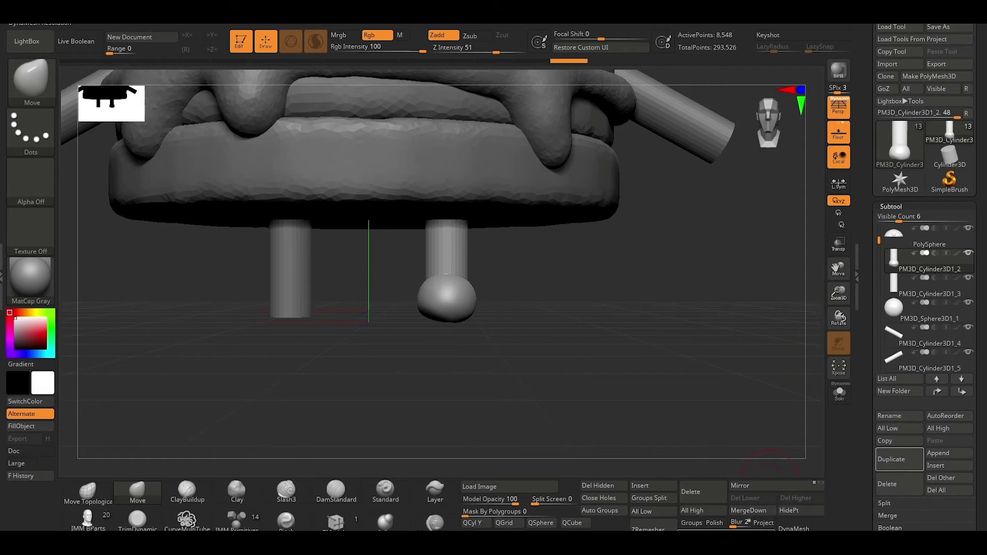
Delete the other leg PM3D_Cylinder3D1_3 and reselect the merged leg.
left_click(894, 287)
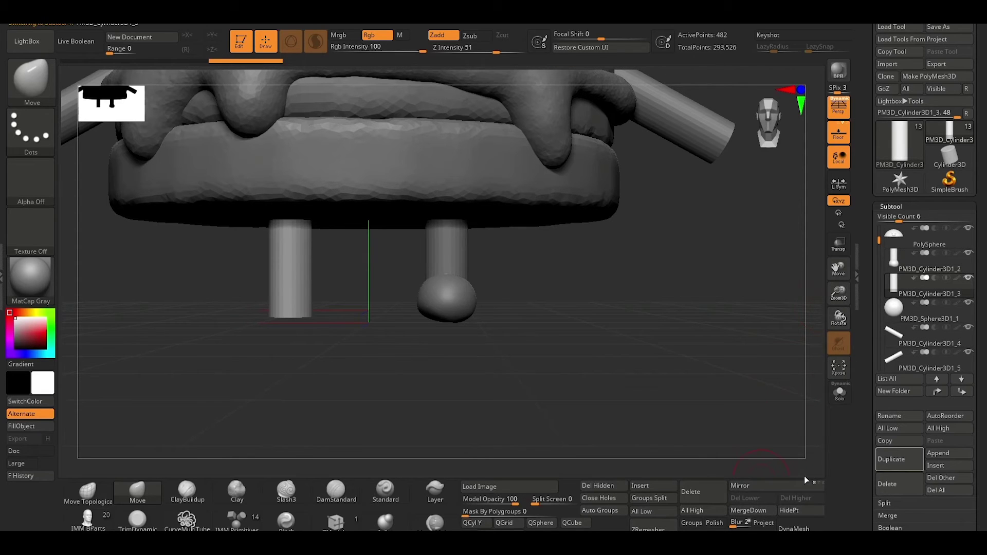
left_click(887, 484)
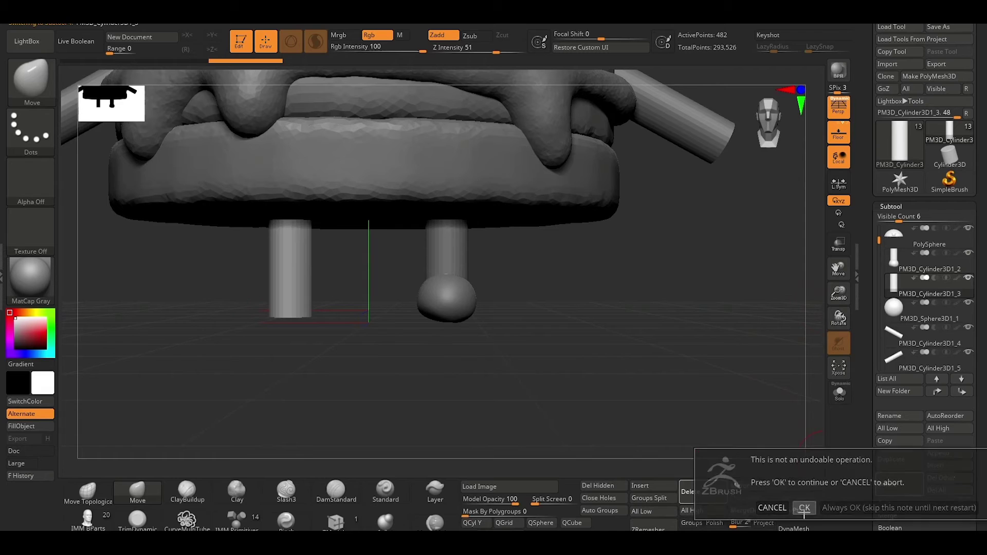
key("Return")
left_click(898, 266)
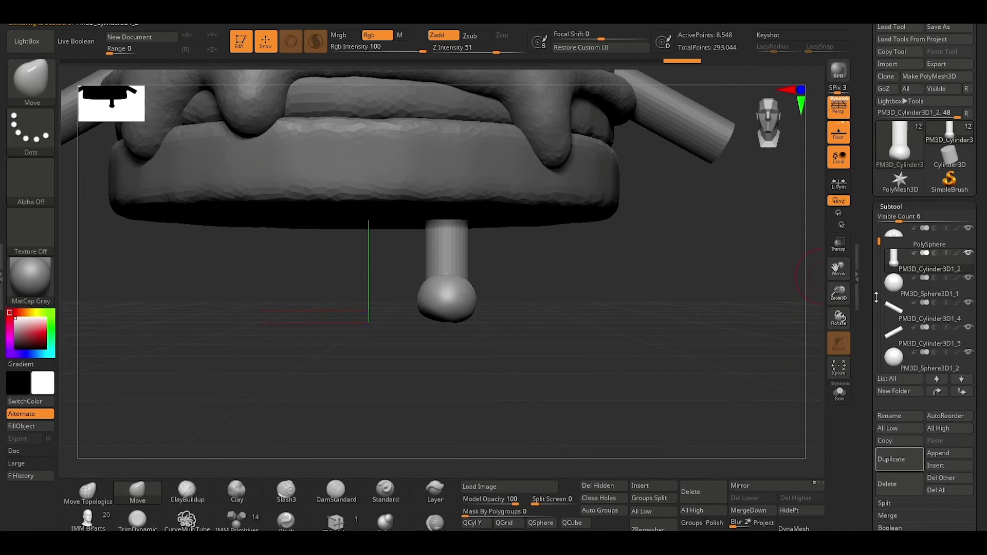
DynaMesh the merged leg, subdivide it with Ctrl+D, and smooth the leg-foot join.
left_click_drag(729, 376, 677, 388)
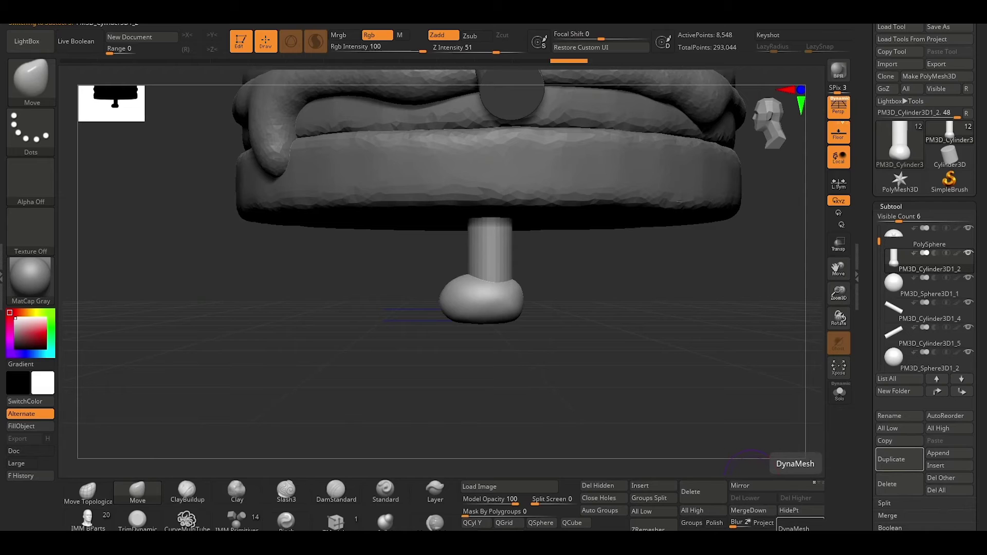
left_click(794, 527)
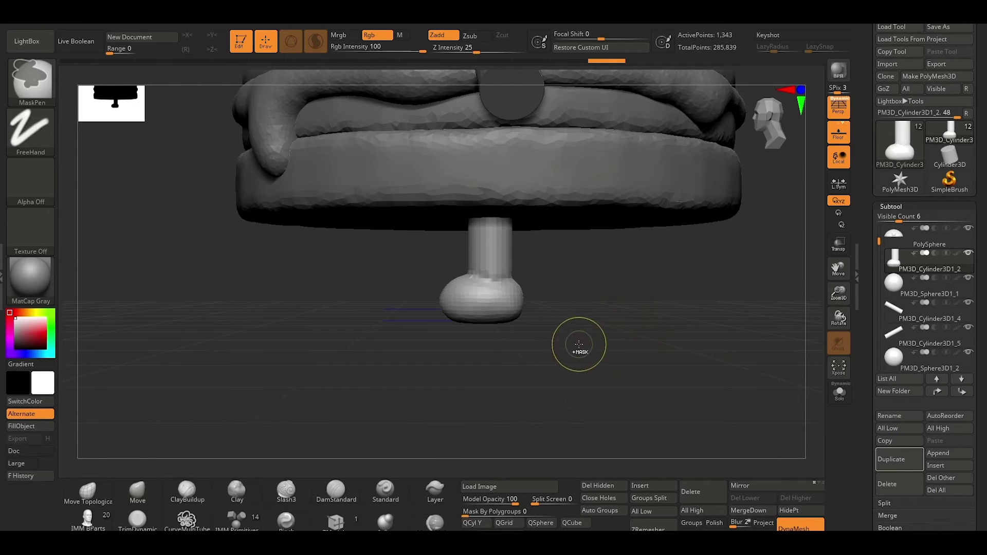
key("ctrl+d")
key("ctrl+d")
key("ctrl+d")
key("ctrl+d")
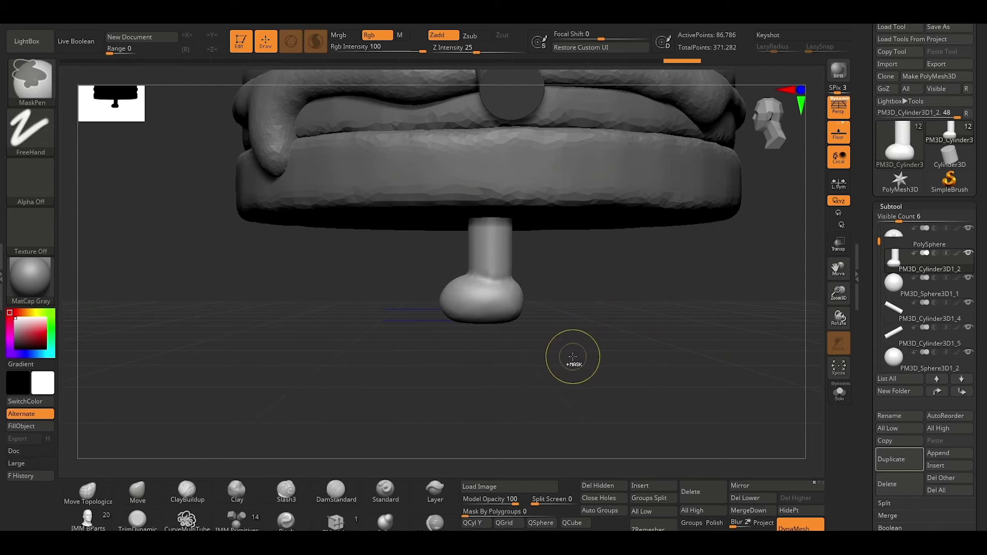
mouse_move(559, 394)
left_mouse_down()
mouse_move(572, 359)
mouse_move(611, 379)
left_mouse_up()
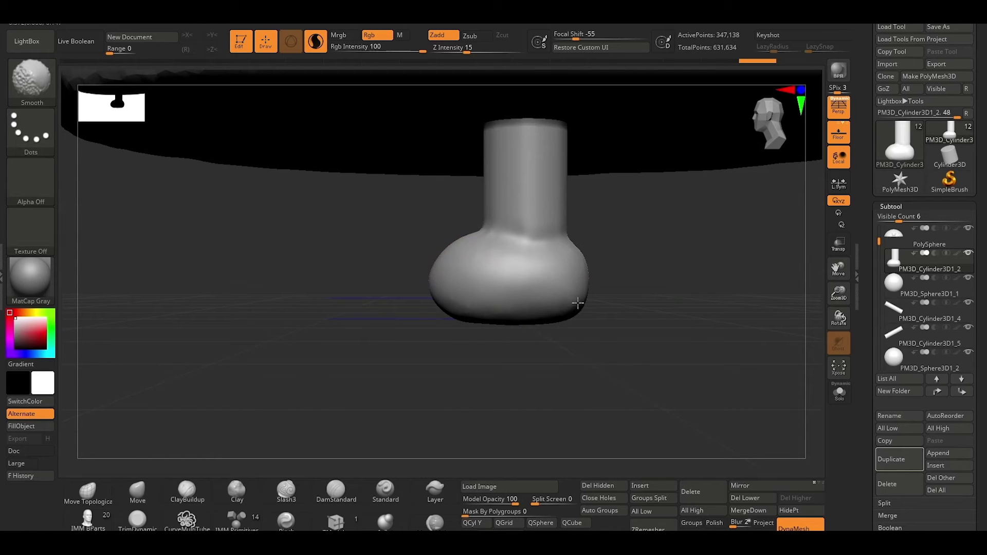
mouse_move(504, 316)
left_mouse_down("shift")
mouse_move(661, 282)
mouse_move(617, 291)
left_mouse_up("shift")
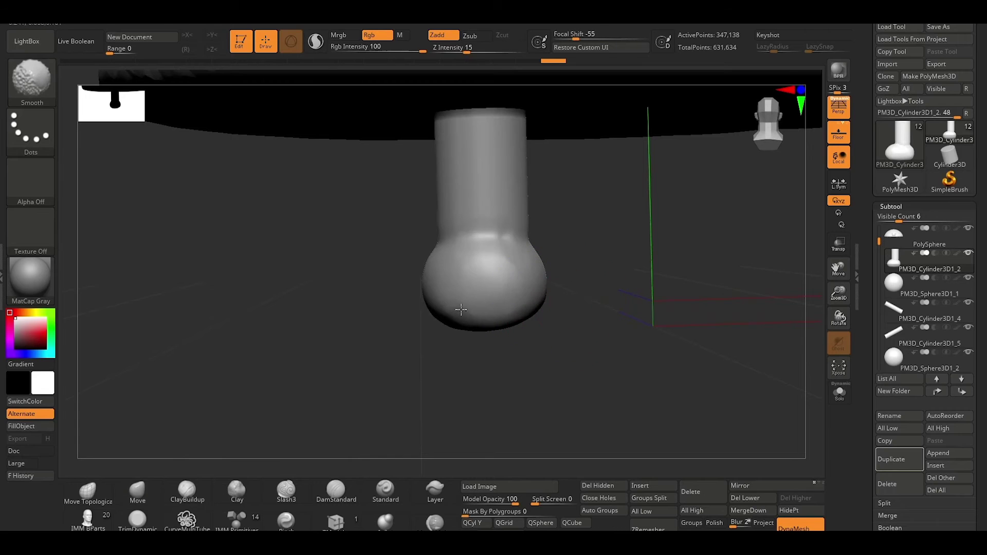
mouse_move(442, 359)
left_mouse_down()
mouse_move(492, 363)
mouse_move(474, 329)
left_mouse_up()
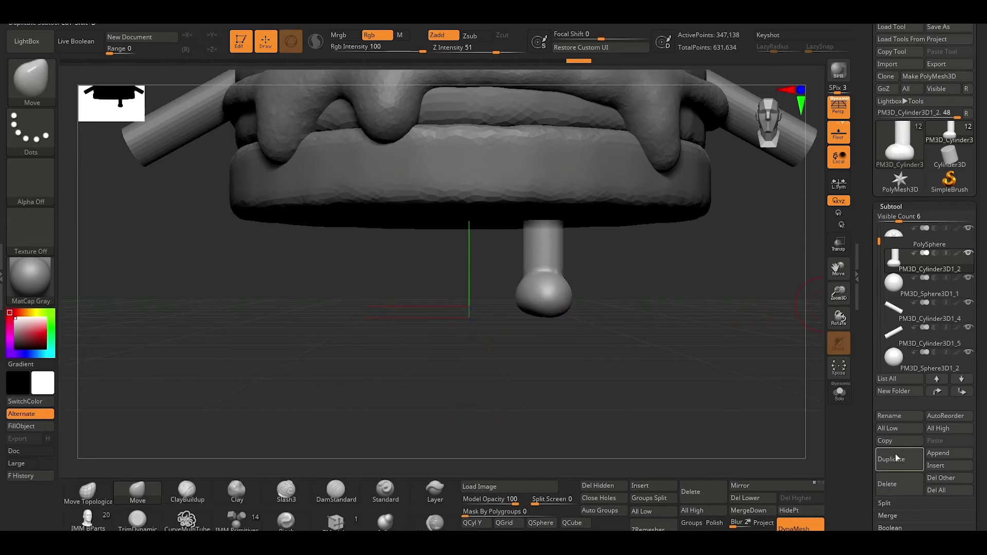
Duplicate the finished leg, mirror the copy and frame the whole burger.
left_click(896, 454)
key("w")
key("f")
left_click(776, 486)
left_click(895, 220)
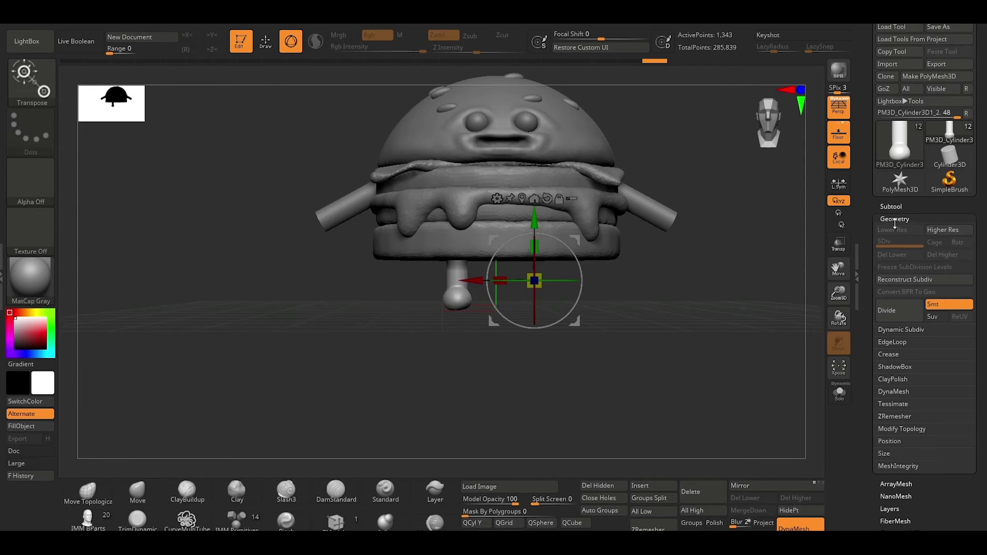
left_click(891, 207)
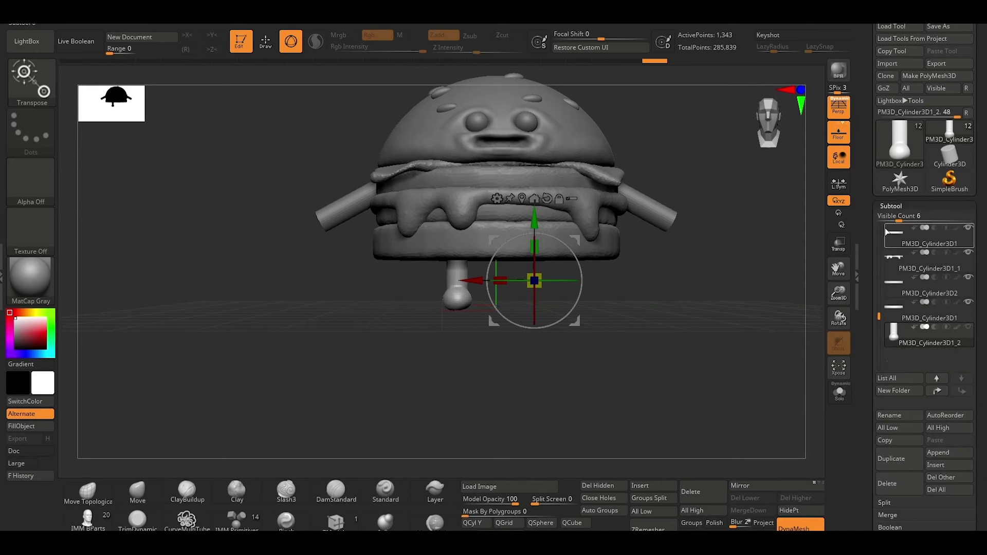
Delete the extra copy, redo the duplicate and mirror, and make the second leg visible.
left_click(890, 461)
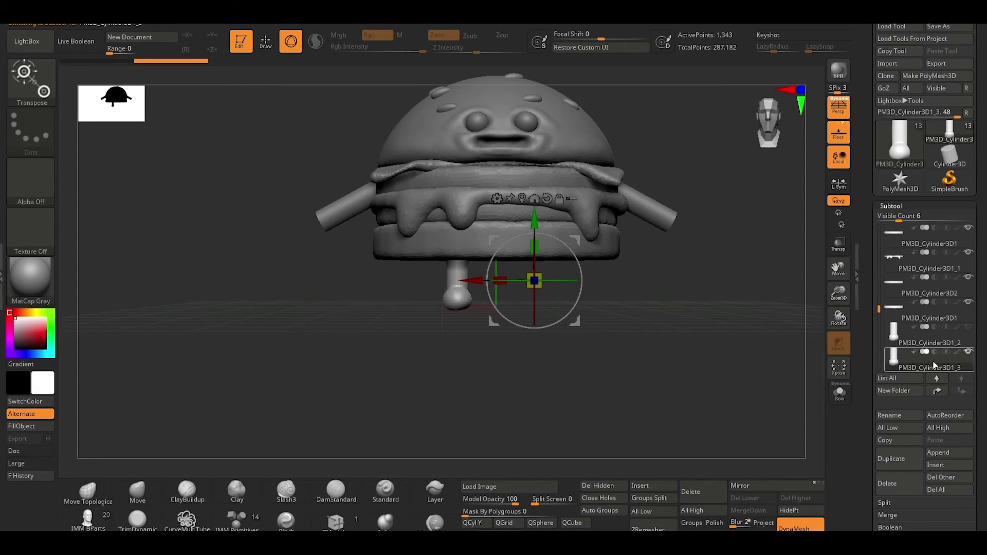
left_click(890, 484)
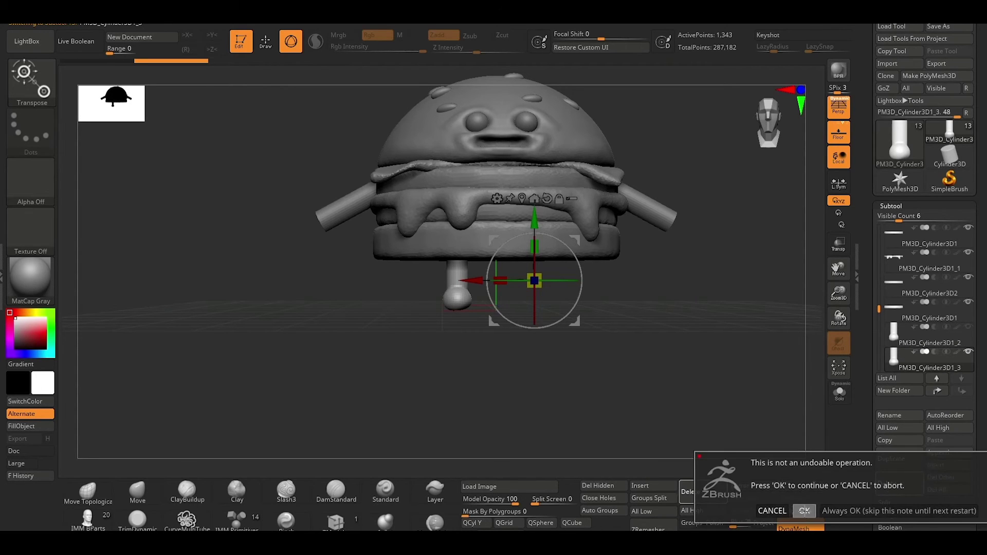
left_click(805, 510)
left_click(790, 486)
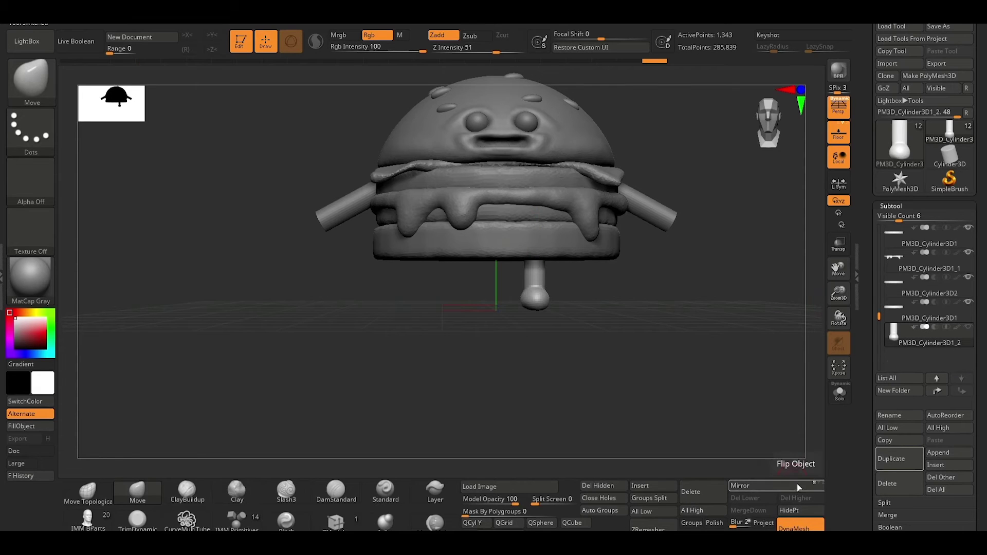
left_click(894, 455)
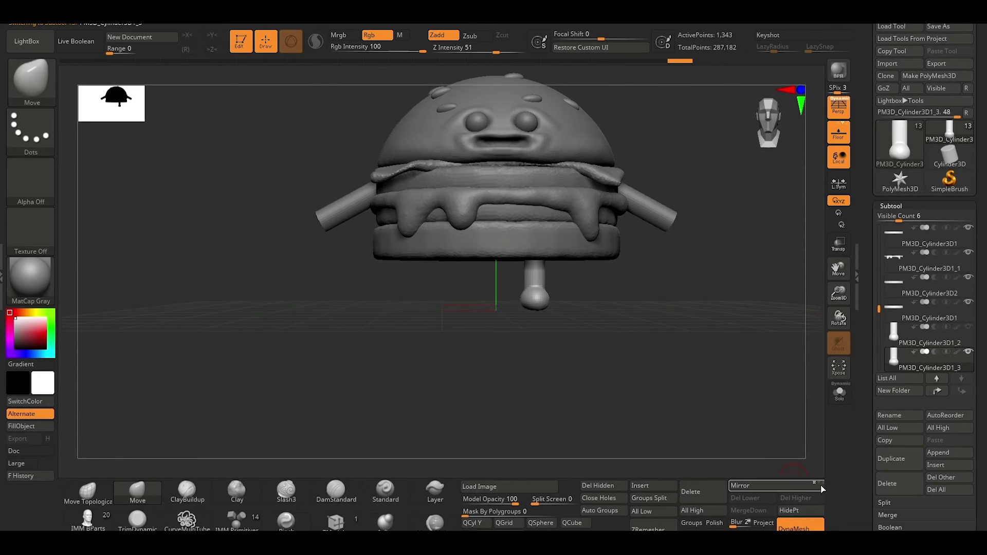
left_click(792, 486)
left_click(969, 327)
mouse_move(890, 206)
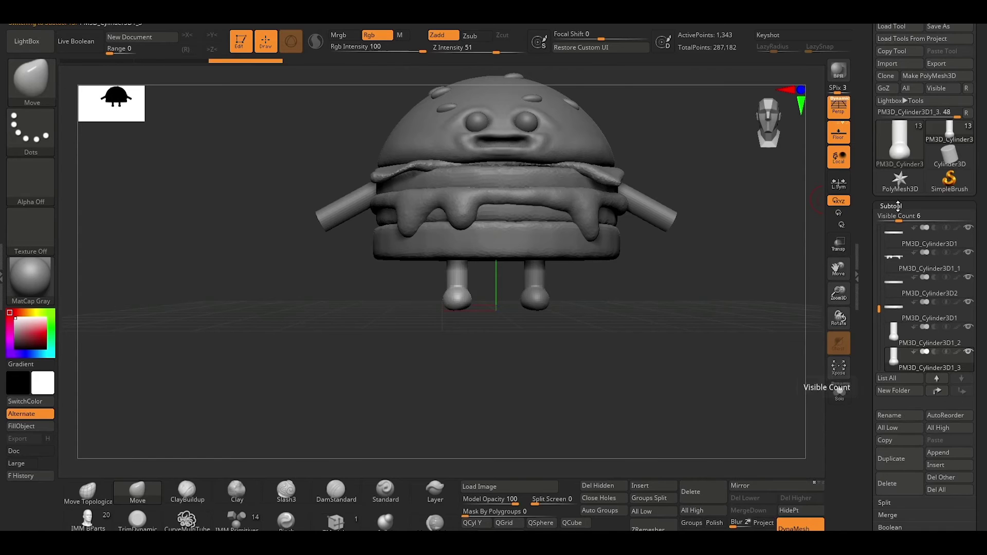
Select PM3D_Cylinder3D2 and orbit to inspect the burger's top bun.
mouse_move(649, 314)
left_mouse_down()
mouse_move(632, 320)
mouse_move(683, 314)
mouse_move(674, 339)
mouse_move(667, 333)
mouse_move(700, 310)
left_mouse_up()
left_click(899, 288)
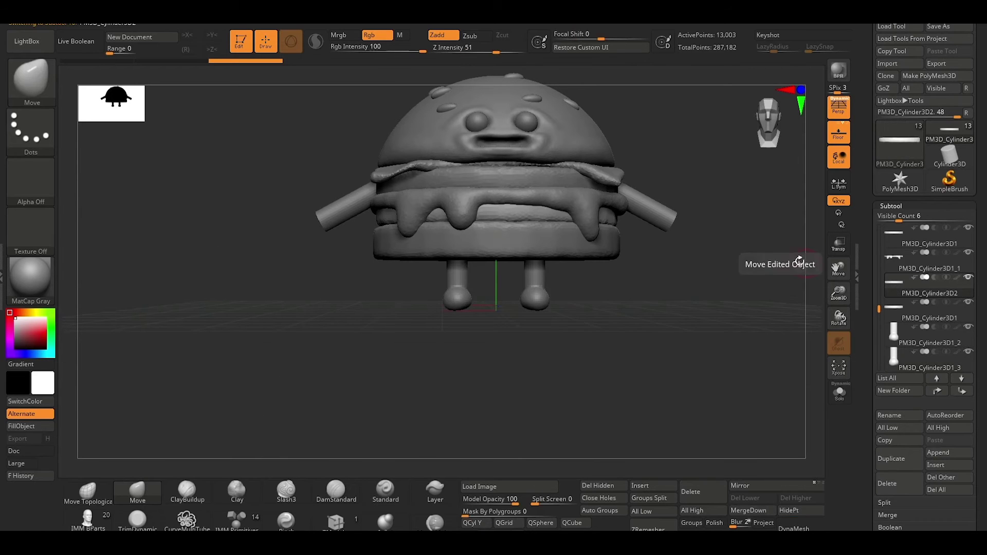
mouse_move(732, 200)
left_mouse_down()
mouse_move(709, 224)
mouse_move(639, 246)
left_mouse_up()
mouse_move(639, 328)
left_mouse_down()
mouse_move(652, 296)
mouse_move(634, 227)
left_mouse_up()
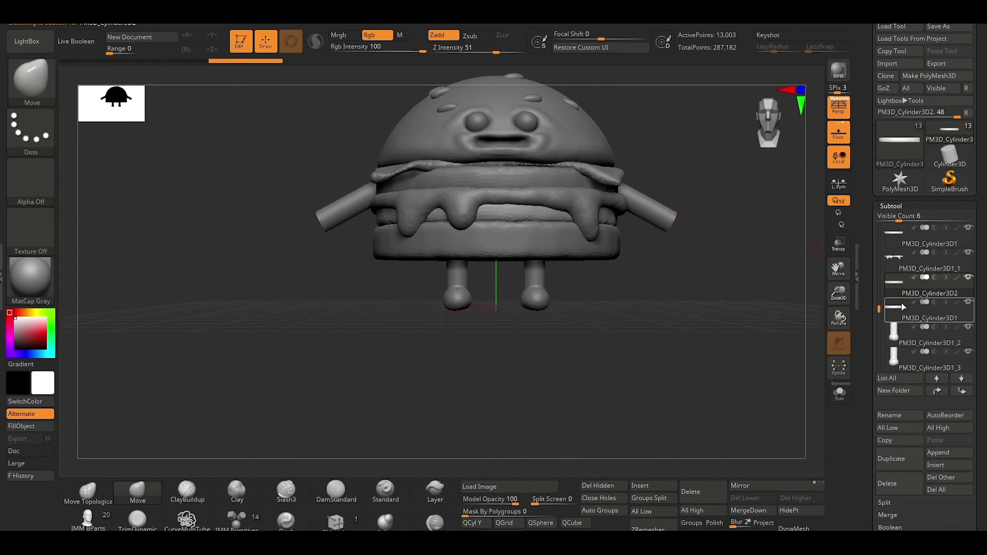
left_click_drag(879, 307, 882, 247)
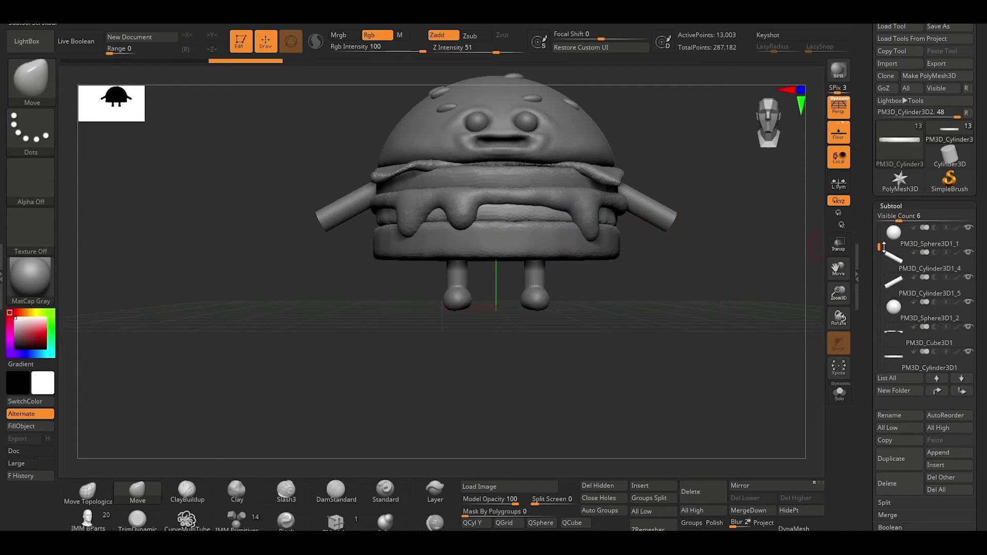
Select PM3D_Cylinder3D1_4 and insert a new sphere subtool.
left_click(895, 261)
mouse_move(745, 218)
left_mouse_down()
mouse_move(734, 264)
mouse_move(703, 303)
mouse_move(683, 287)
left_mouse_up()
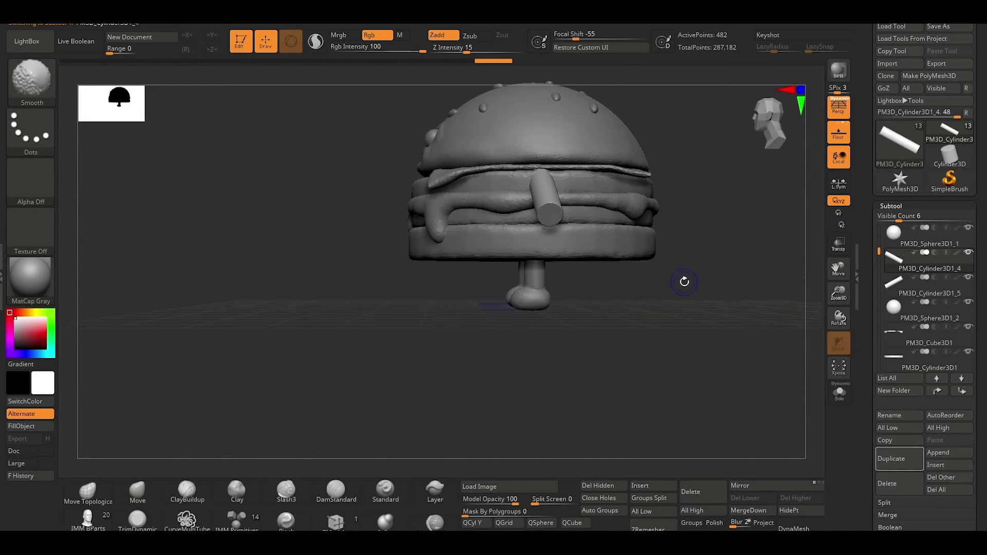
left_click_drag(484, 304, 505, 321)
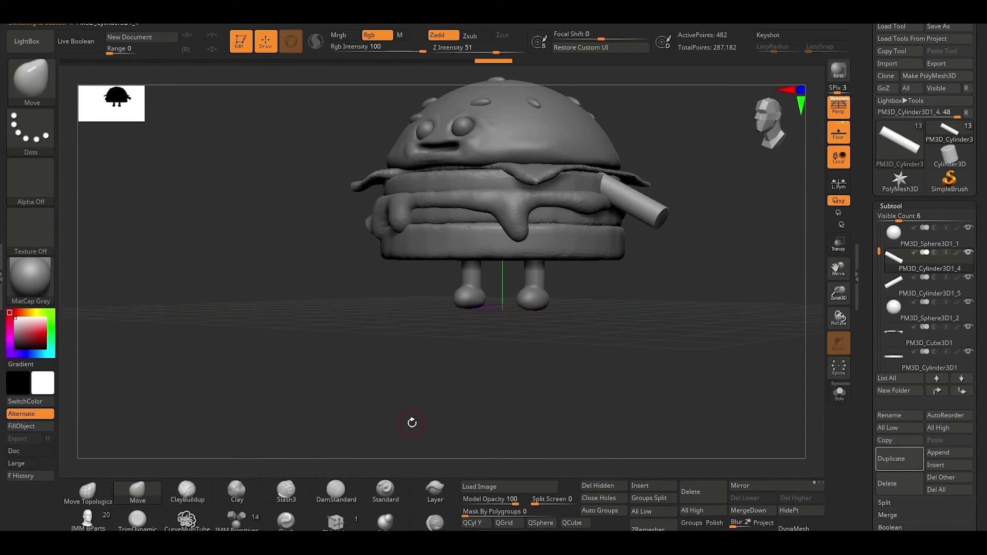
left_click_drag(654, 273, 601, 364)
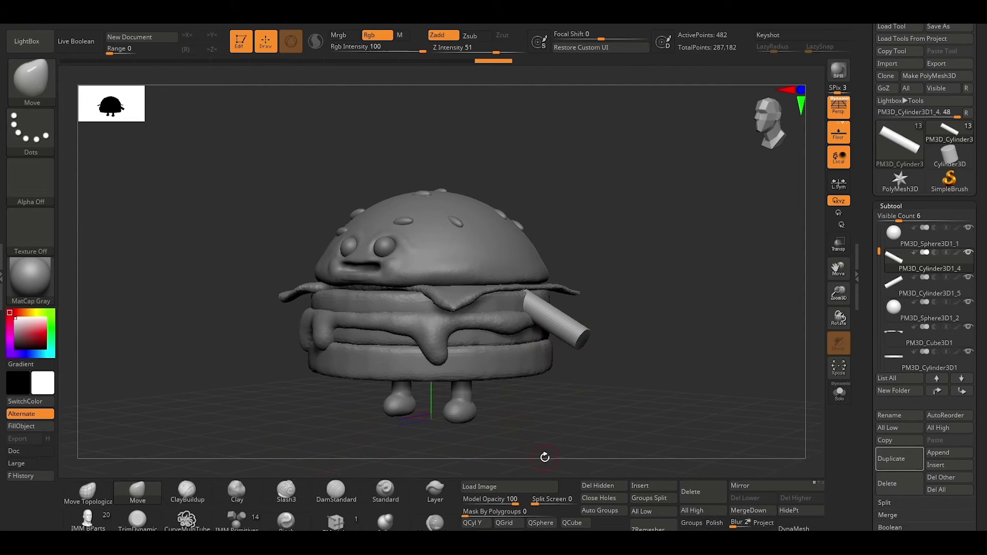
key("F1")
key("Escape")
Move the new sphere out of the body onto the right arm's tip as a round hand.
key("w")
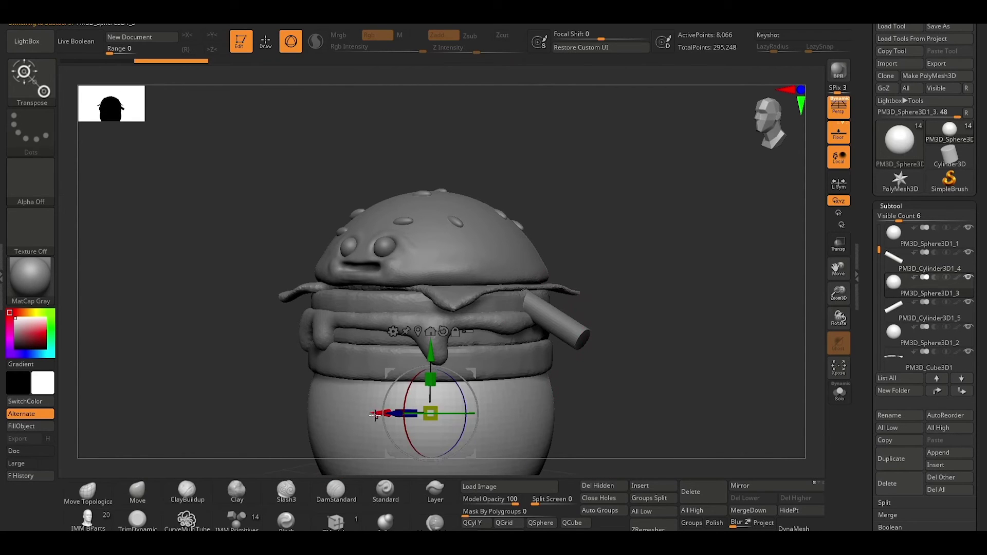
mouse_move(376, 414)
left_mouse_down()
mouse_move(574, 423)
mouse_move(760, 391)
left_mouse_up()
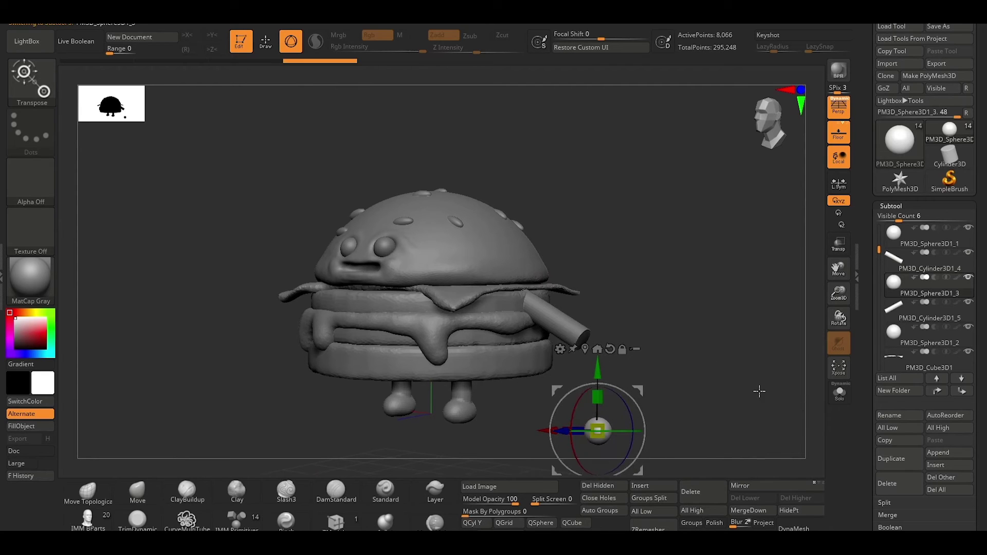
left_click_drag(602, 374, 601, 288)
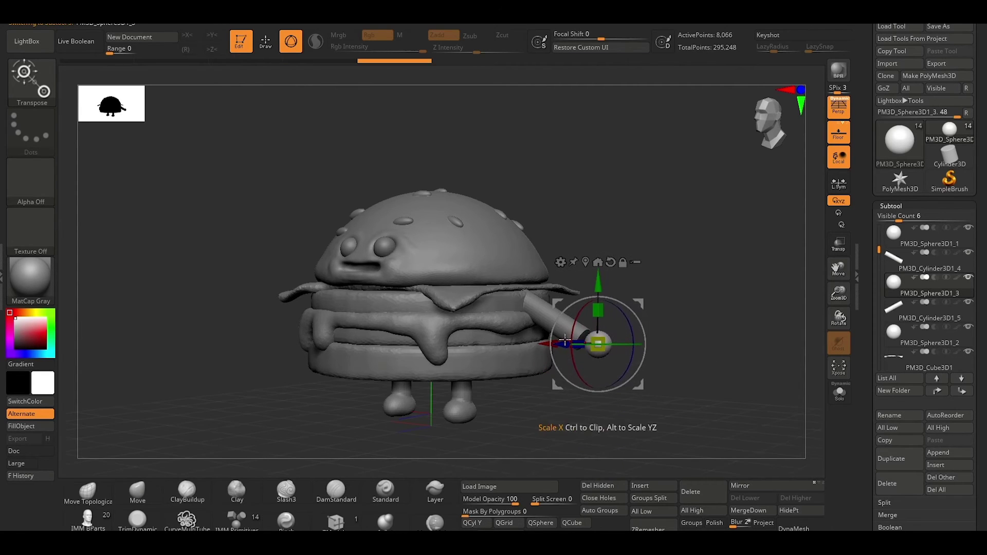
left_click_drag(551, 343, 541, 343)
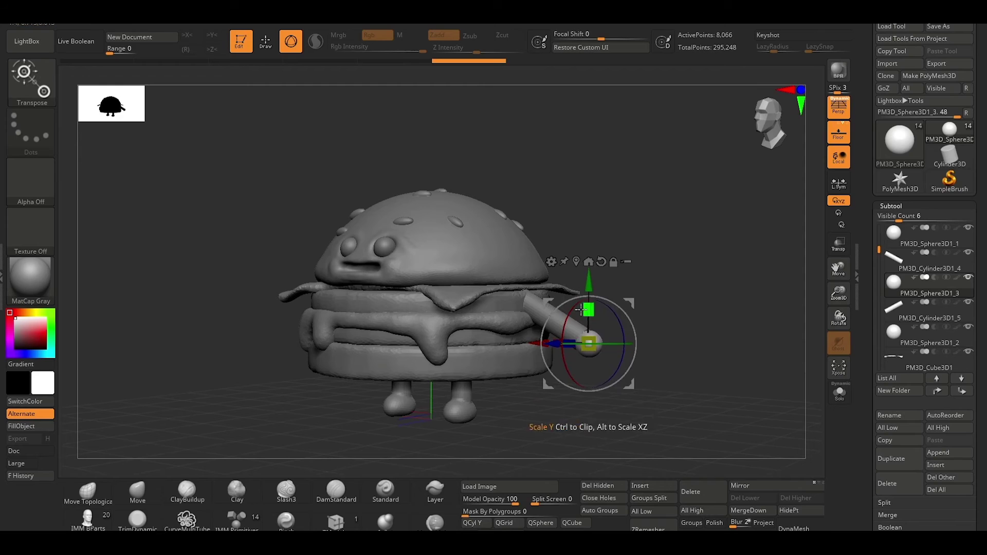
left_click_drag(658, 366, 705, 365)
left_click_drag(528, 344, 525, 344)
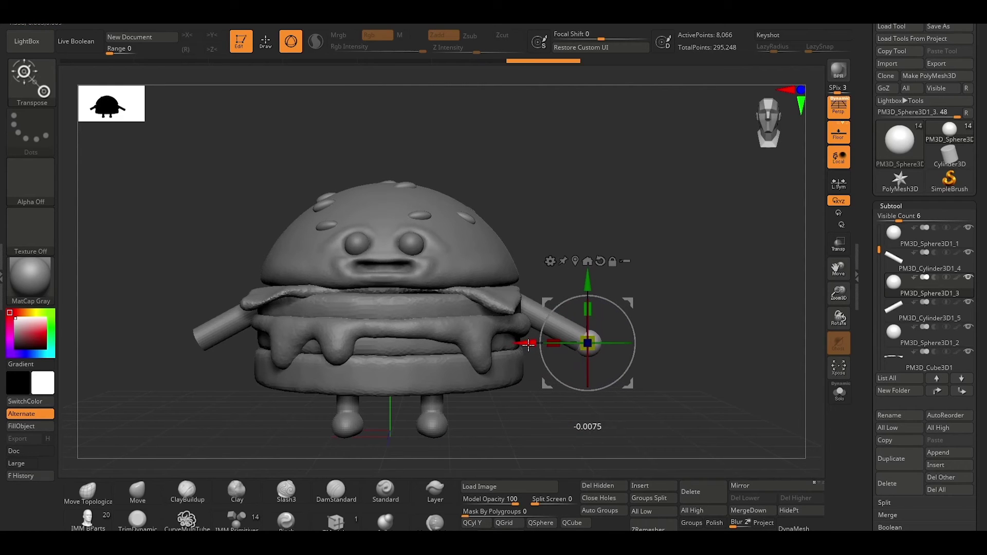
left_click_drag(543, 302, 542, 298)
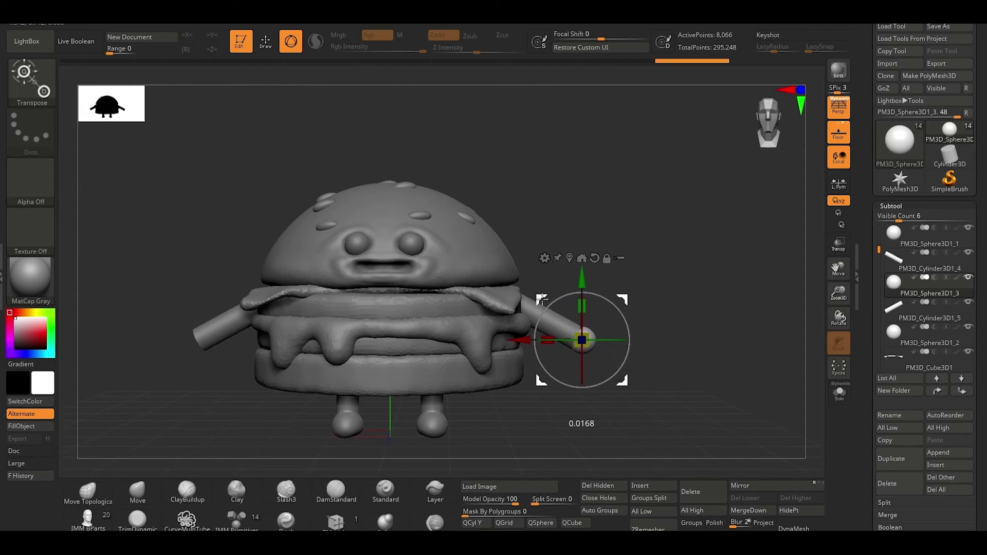
mouse_move(737, 312)
left_mouse_down()
mouse_move(557, 421)
mouse_move(642, 408)
left_mouse_up()
key("q")
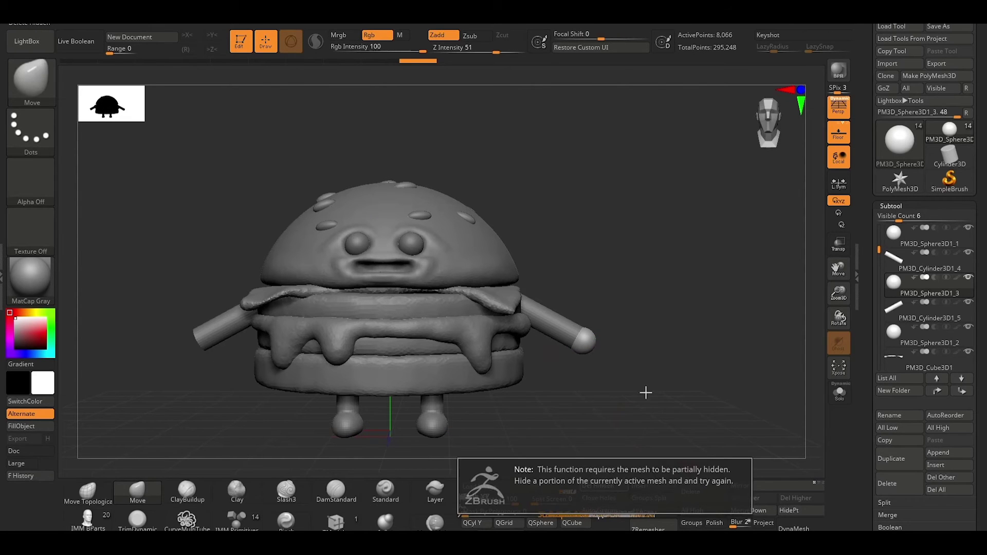
Insert a Sphere3D subtool and position it on the right arm's tip beside the hand.
left_click(643, 485)
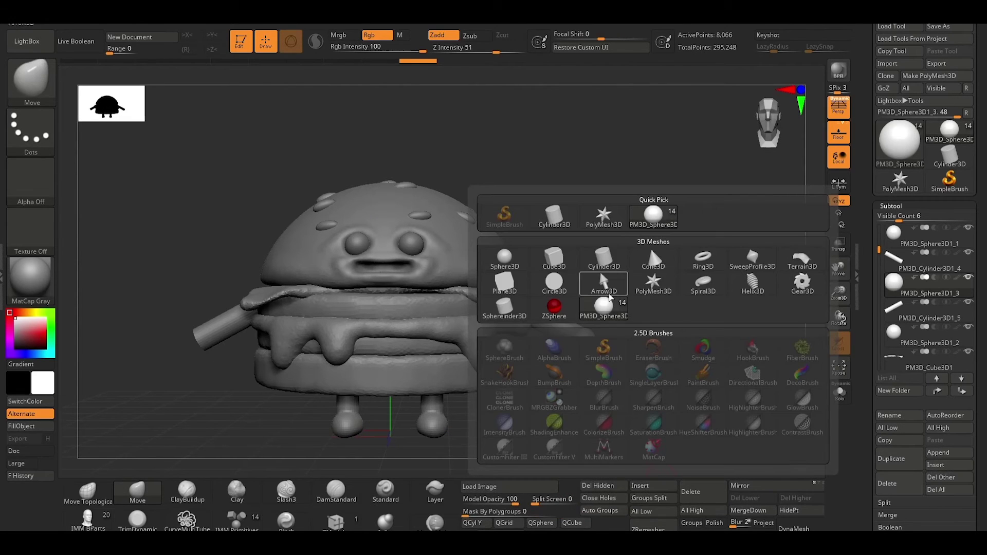
left_click(511, 272)
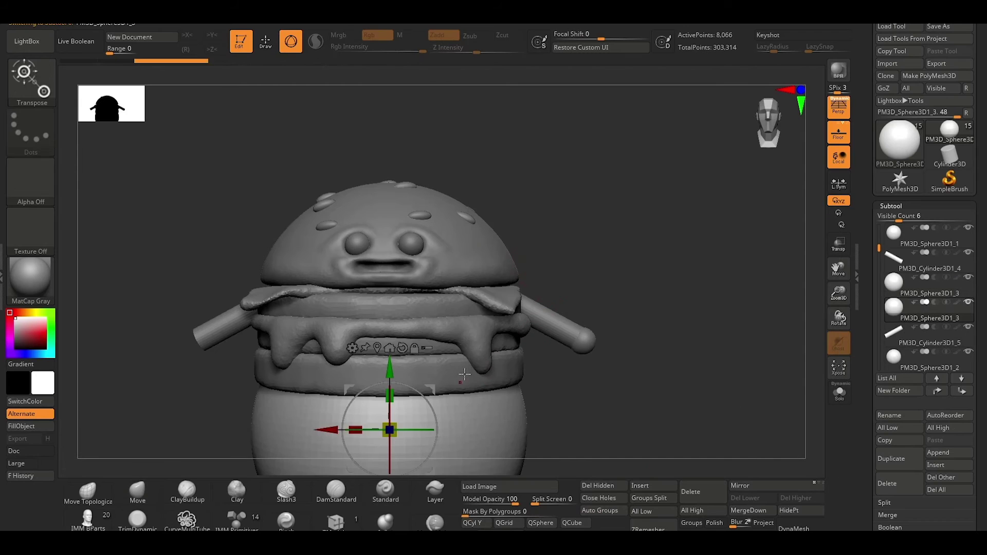
mouse_move(330, 430)
left_mouse_down()
mouse_move(670, 429)
mouse_move(847, 469)
left_mouse_up()
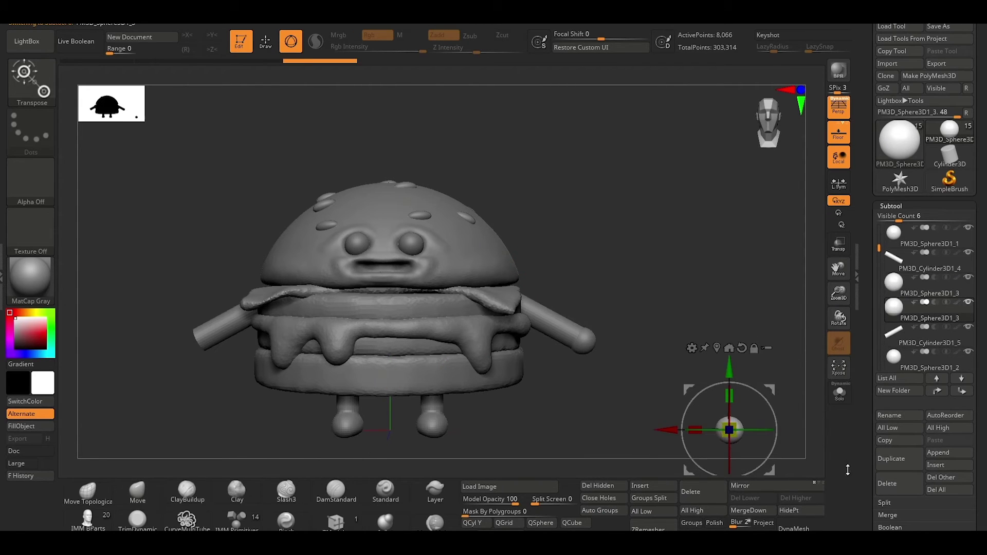
left_click_drag(736, 368, 736, 291)
left_click_drag(666, 353, 526, 327)
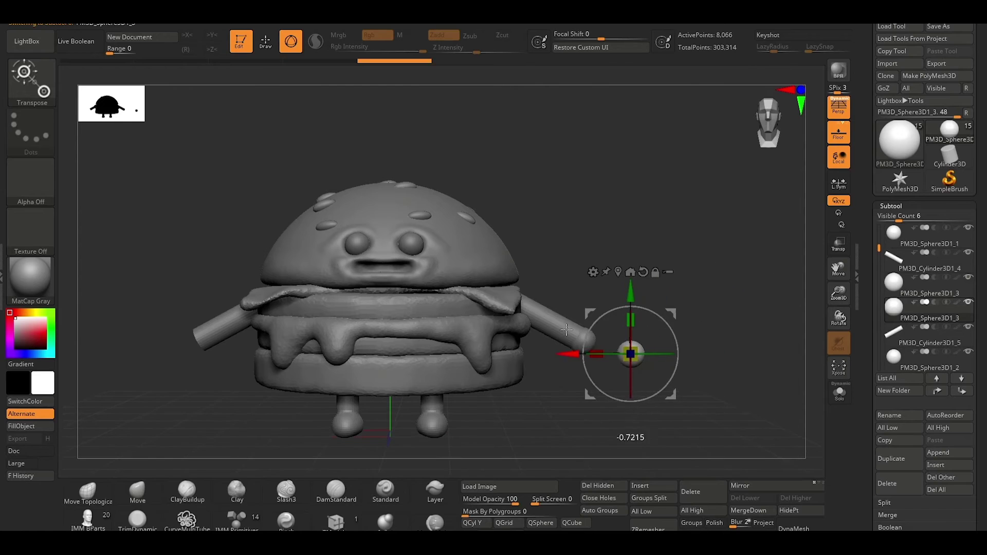
left_click_drag(586, 347, 586, 327)
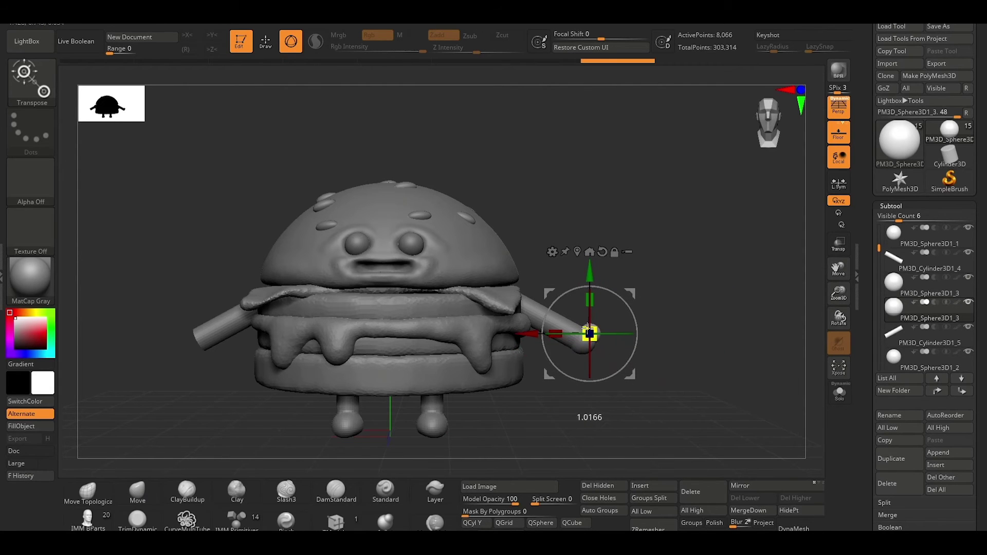
mouse_move(711, 315)
left_mouse_down()
mouse_move(553, 411)
mouse_move(626, 399)
left_mouse_up()
Nudge the small thumb sphere up onto the right hand, then select PM3D_Cylinder3D1_4.
key("q")
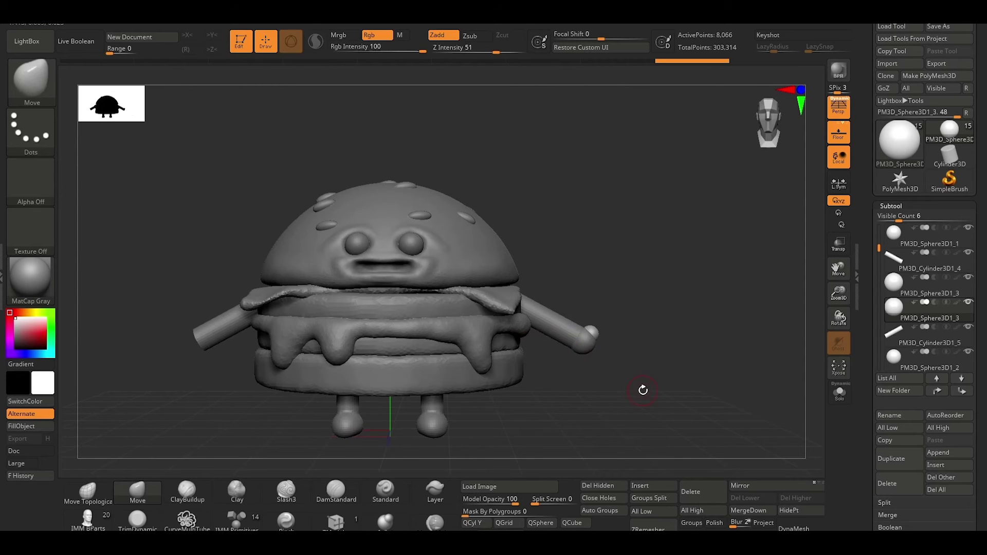
scroll(652, 378, "up", 1)
scroll(655, 379, "up", 1)
scroll(659, 381, "up", 5)
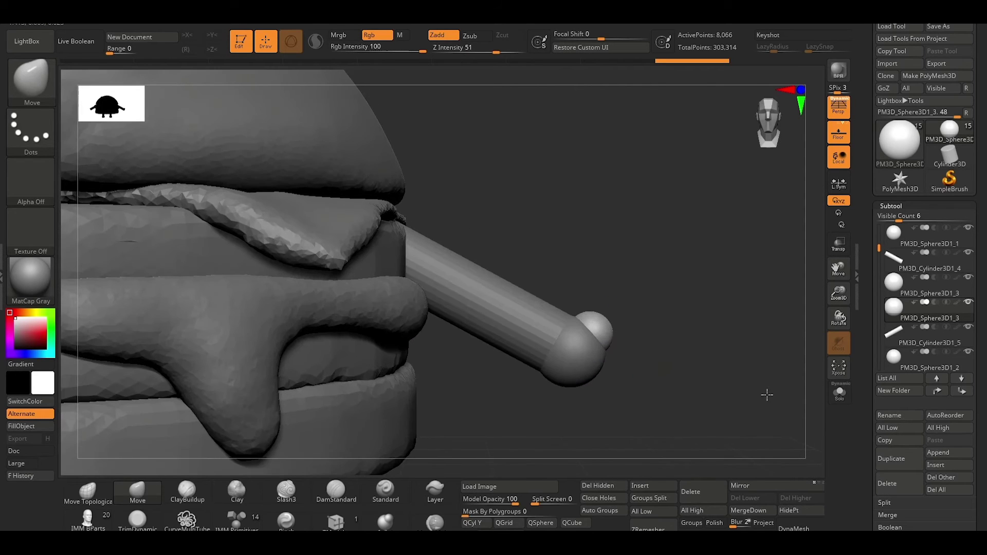
key("w")
left_click_drag(721, 295, 638, 316)
left_click_drag(533, 339, 521, 337)
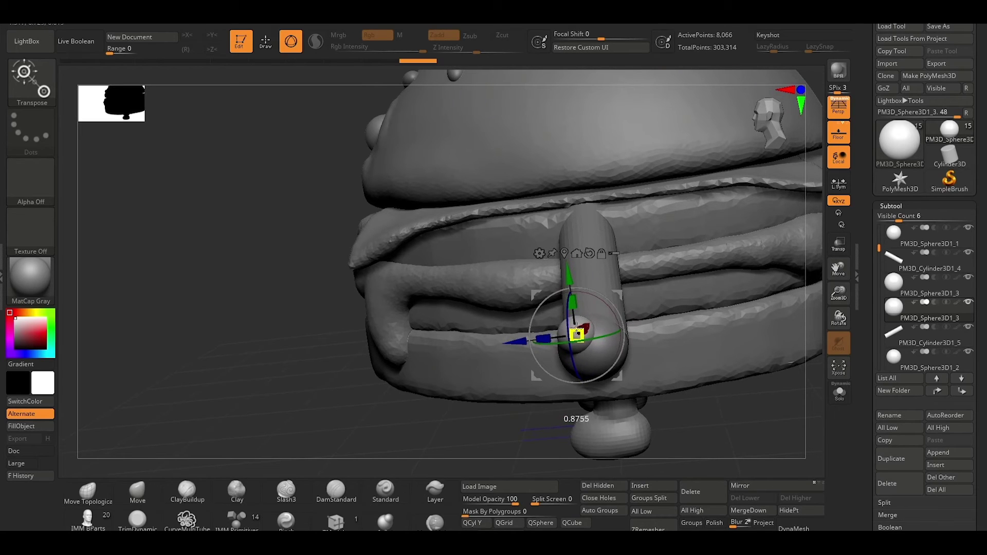
left_click_drag(573, 303, 570, 297)
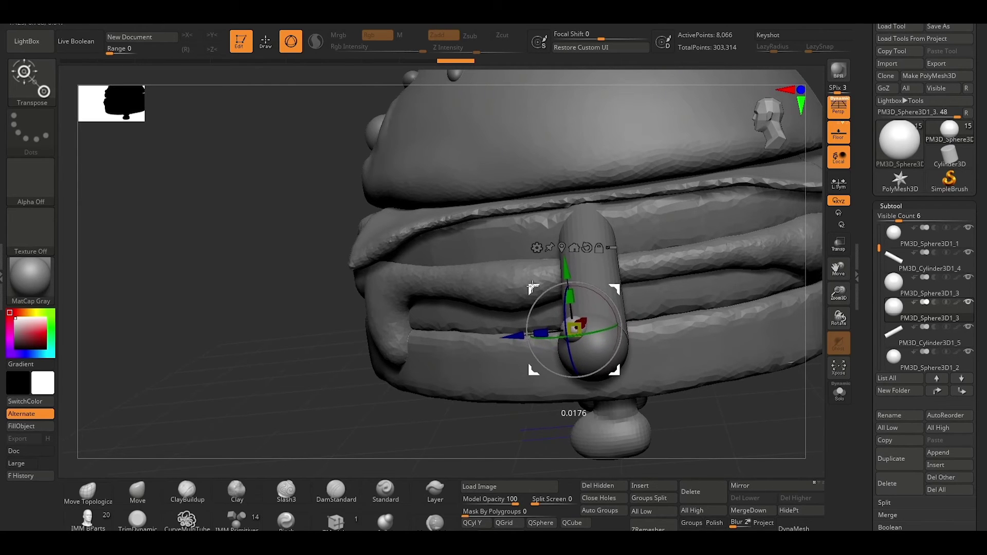
mouse_move(467, 434)
left_mouse_down()
mouse_move(517, 425)
mouse_move(524, 392)
left_mouse_up()
left_click_drag(530, 284, 522, 278)
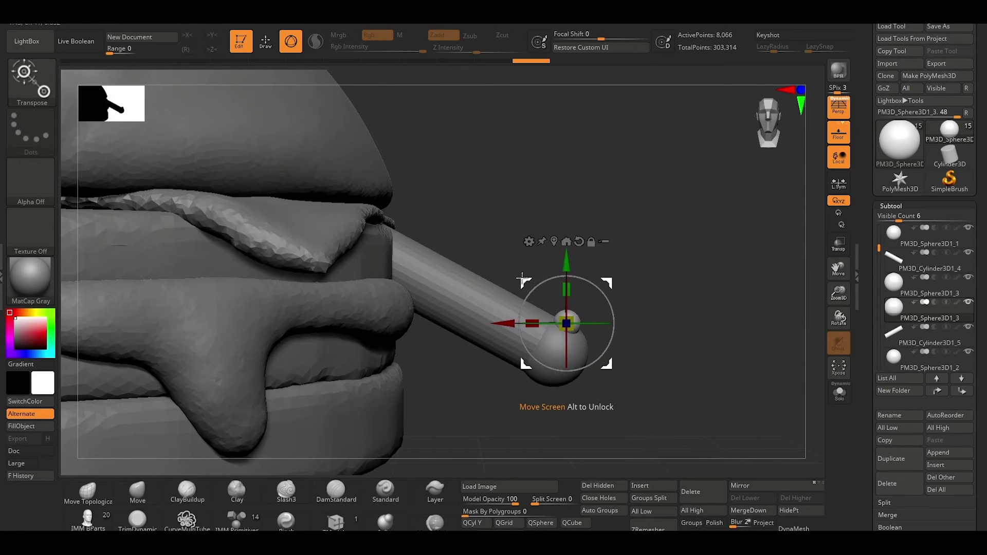
key("q")
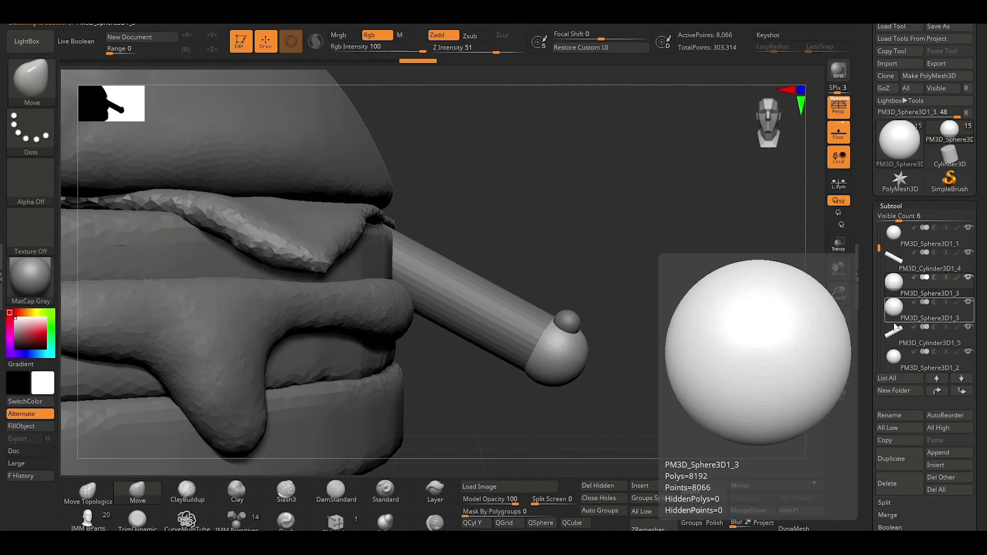
left_click(897, 265)
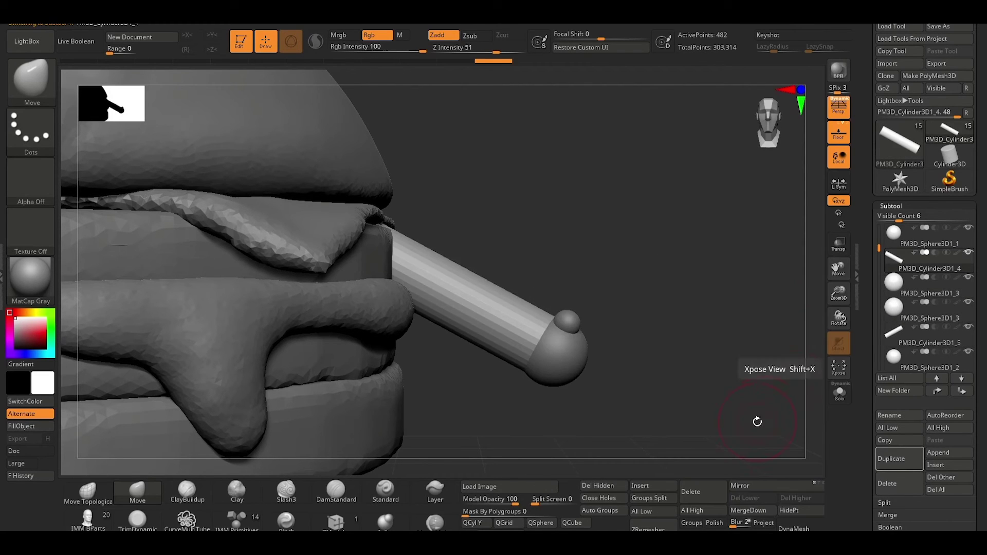
Merge the arm, hand and thumb spheres into one part and DynaMesh it.
left_click(765, 510)
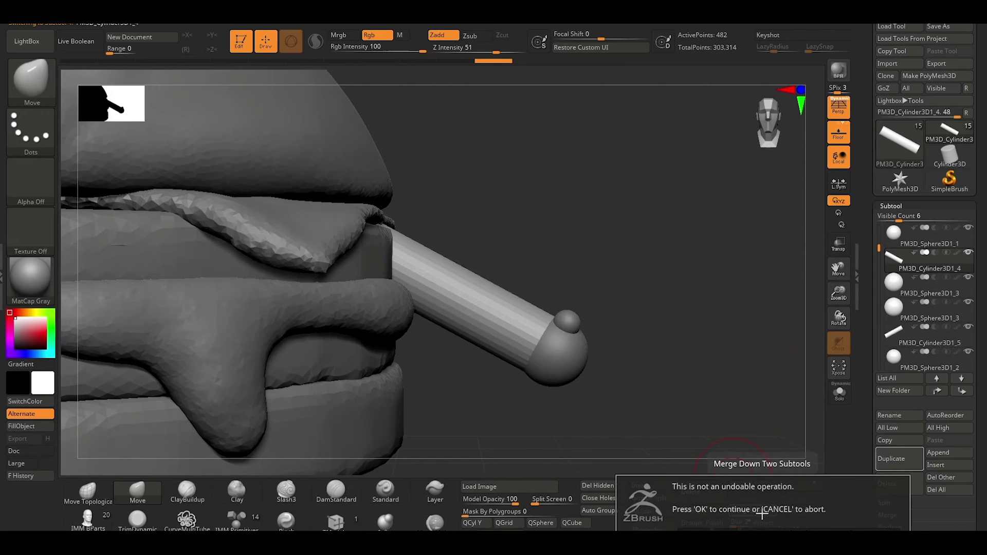
left_click(735, 528)
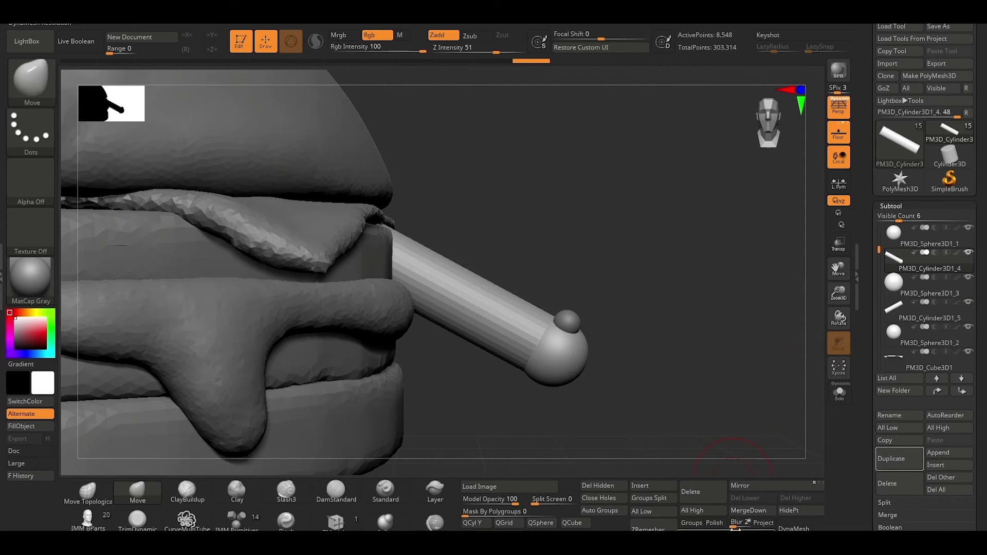
left_click(762, 511)
key("Return")
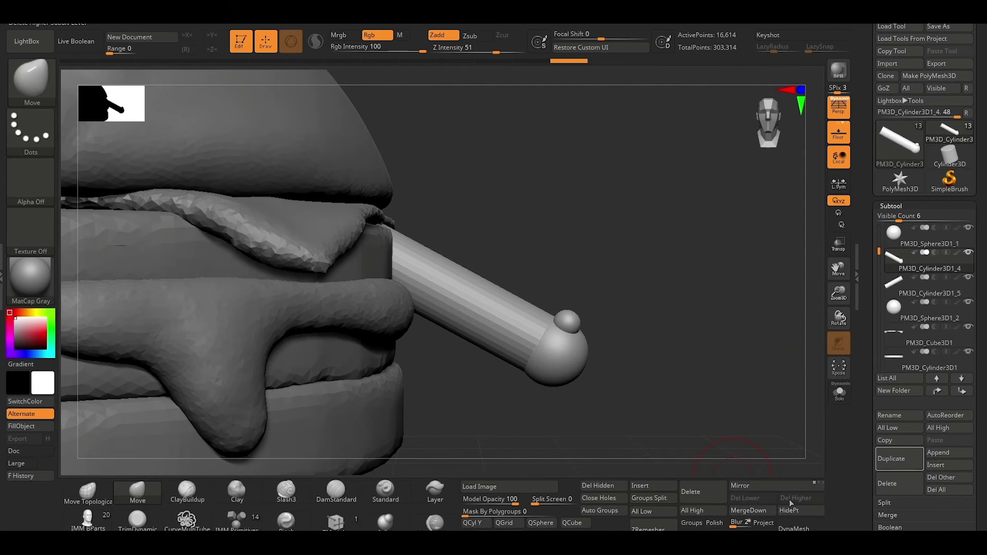
left_click(793, 528)
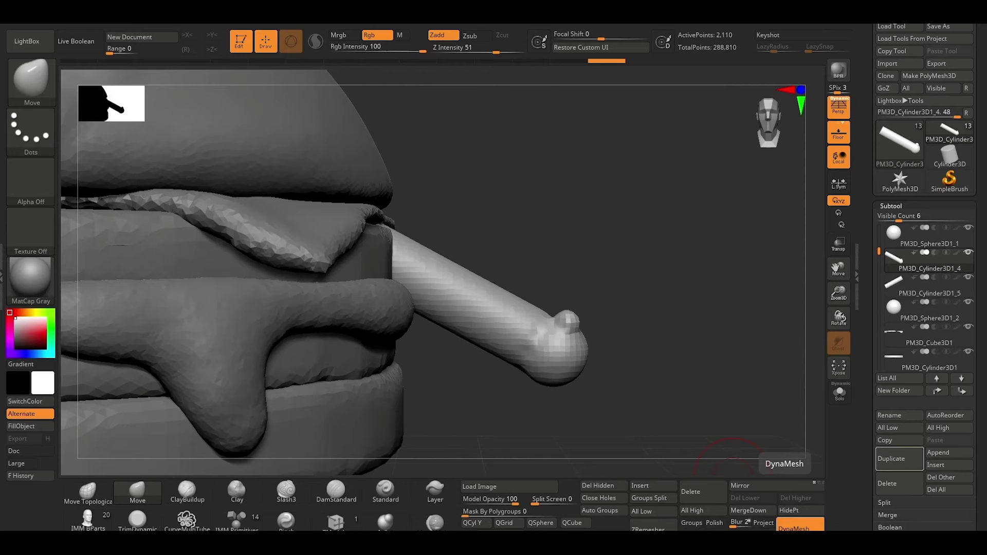
Delete PM3D_Cylinder3D1_5, then duplicate and mirror the bent arm PM3D_Cylinder3D1_4.
left_click(893, 286)
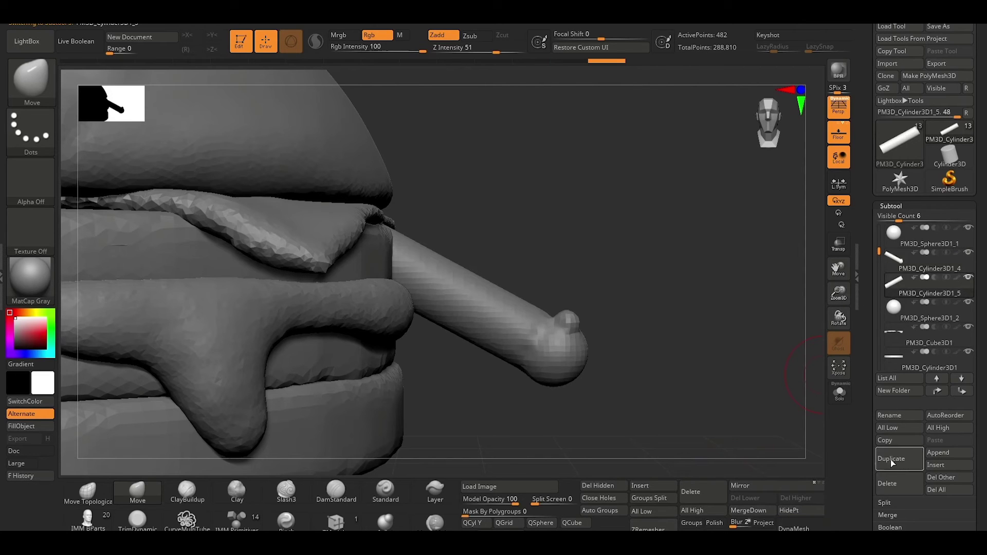
left_click(894, 484)
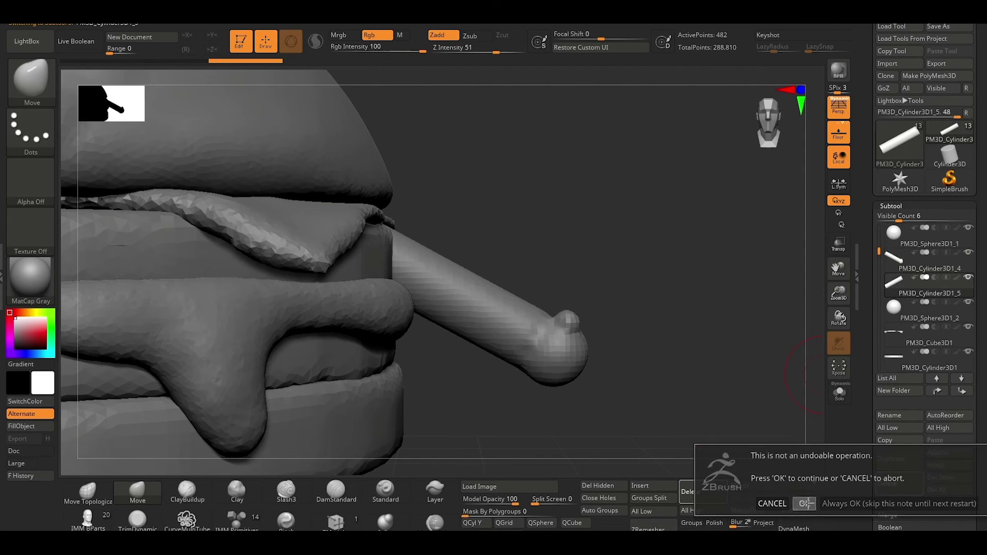
left_click(805, 502)
left_click(893, 264)
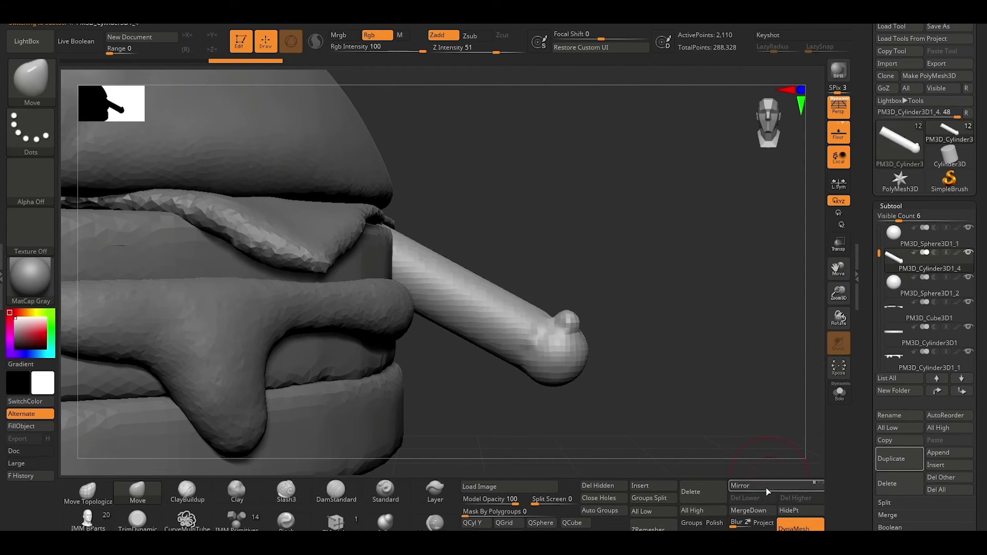
left_click(889, 460)
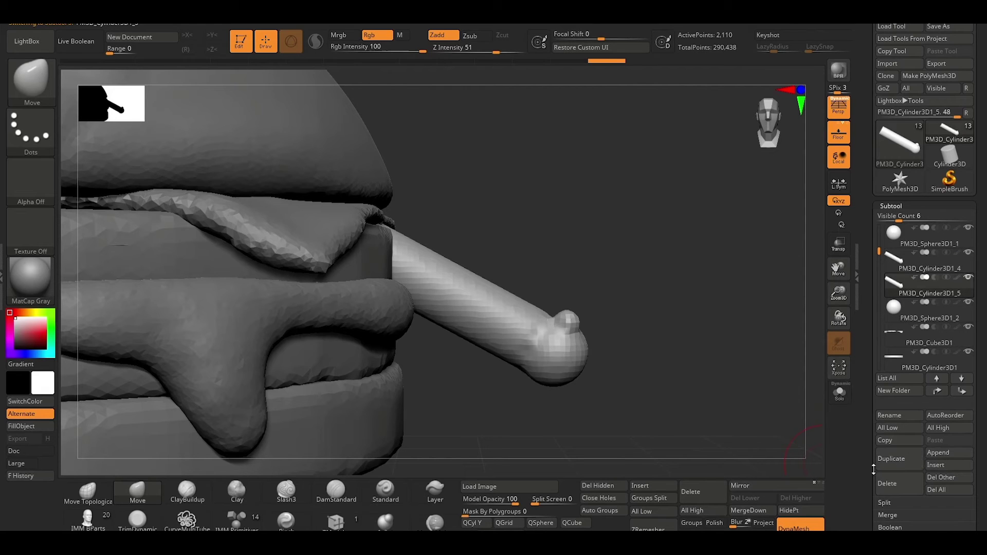
left_click(788, 486)
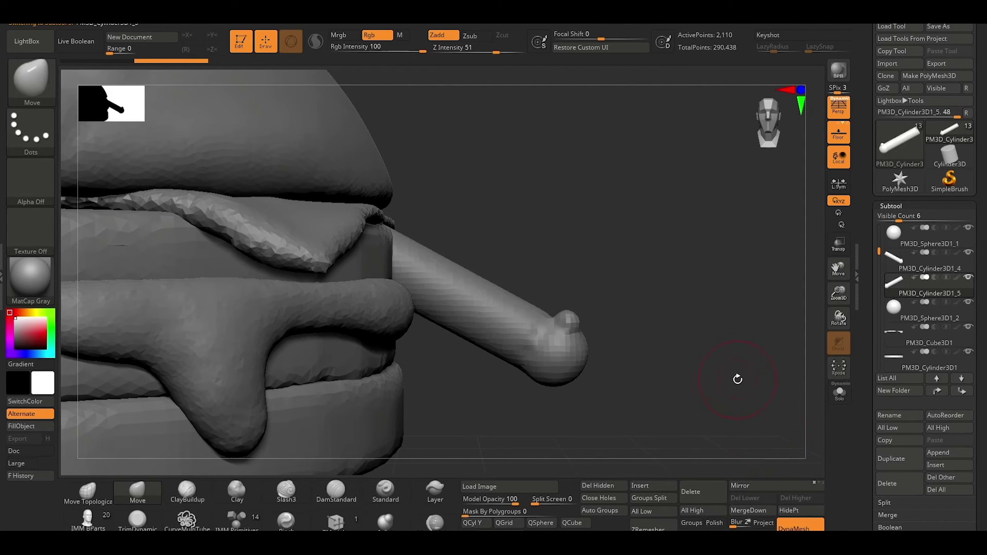
Subdivide the PolySphere top bun to about 2.9 million points.
key("f")
left_click_drag(695, 235, 709, 249)
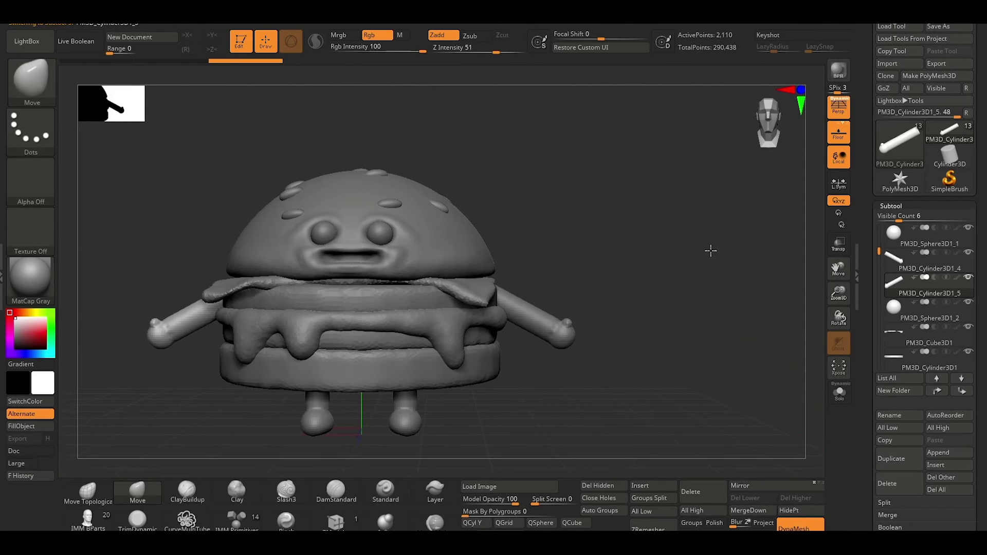
left_click(893, 259)
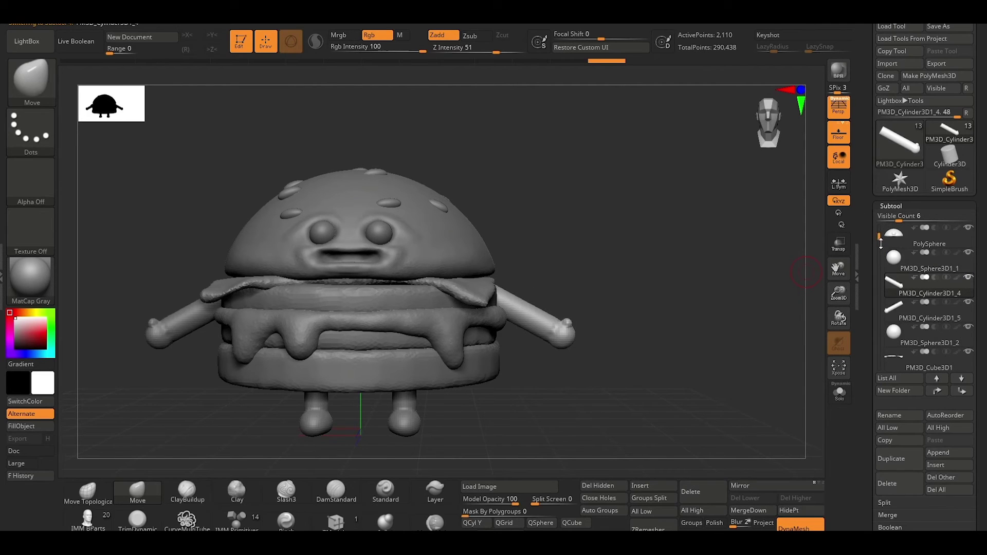
mouse_move(881, 244)
left_mouse_down()
mouse_move(882, 276)
mouse_move(883, 231)
left_mouse_up()
left_click(895, 236)
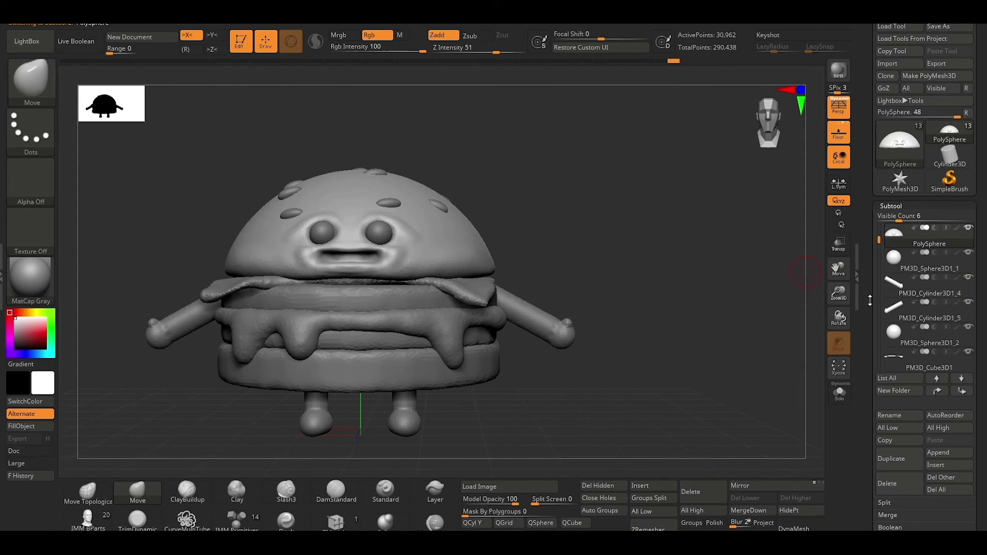
key("ctrl")
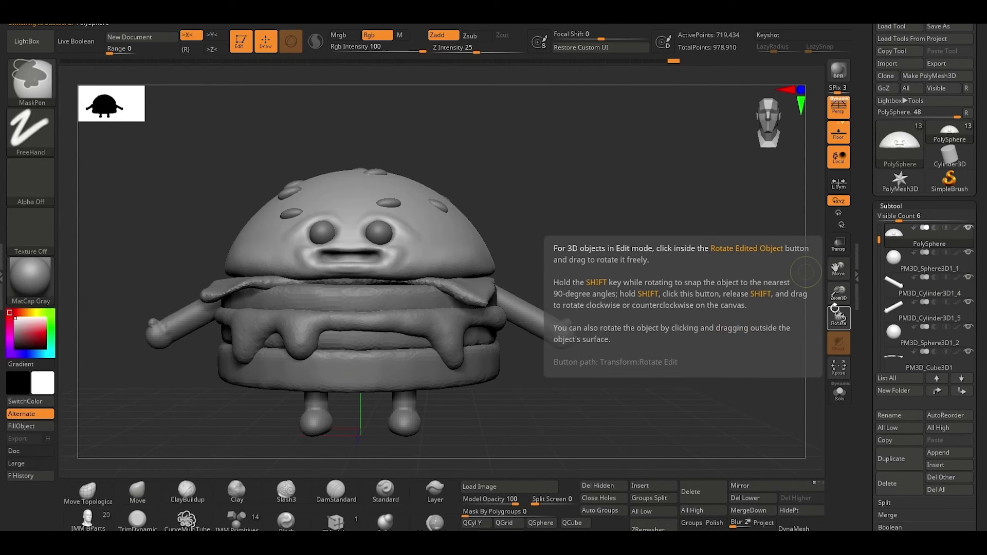
left_click(893, 257)
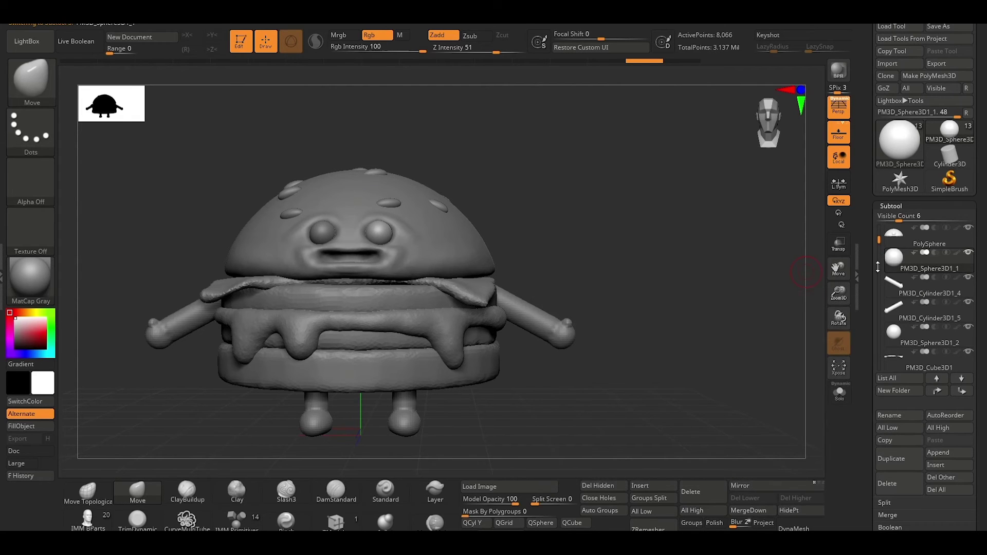
Move PM3D_Sphere3D1_2 directly under PM3D_Sphere3D1_1 in the SubTool list and subdivide the eye once.
key("w")
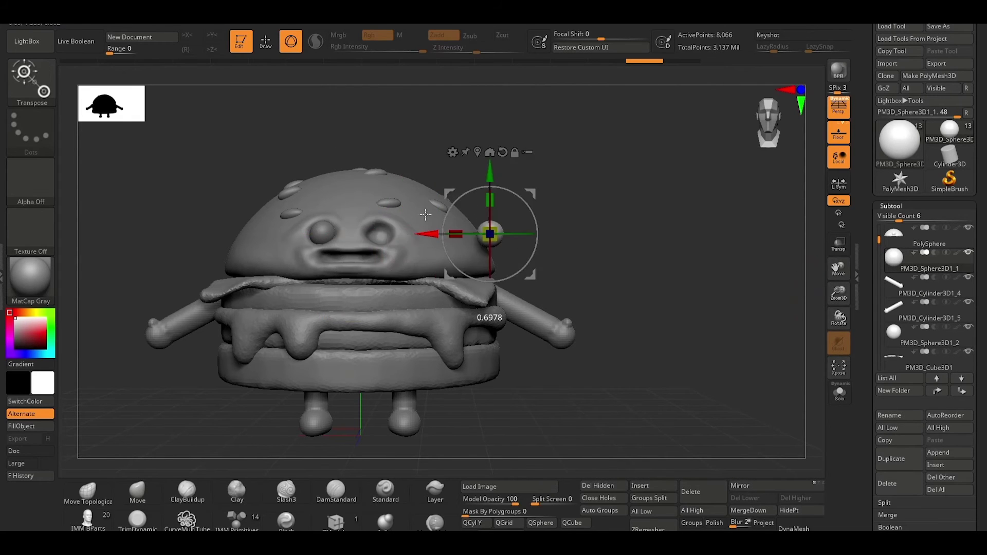
key("q")
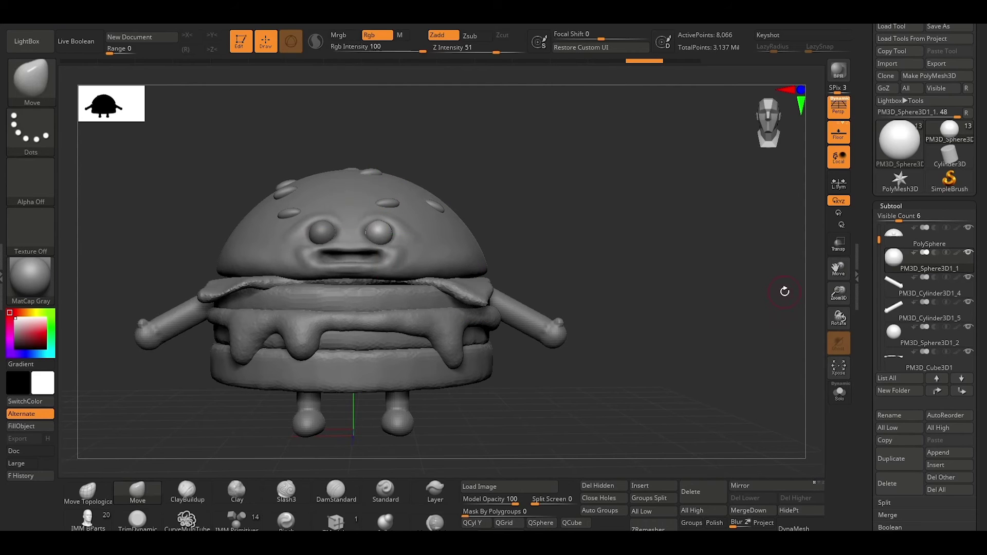
mouse_move(727, 322)
left_mouse_down()
mouse_move(642, 224)
mouse_move(776, 264)
left_mouse_up()
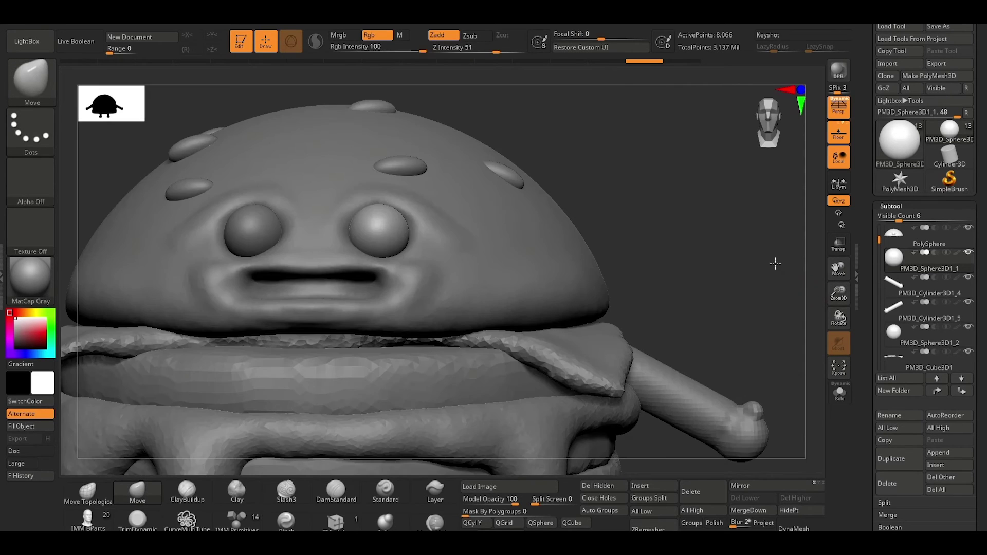
key("f")
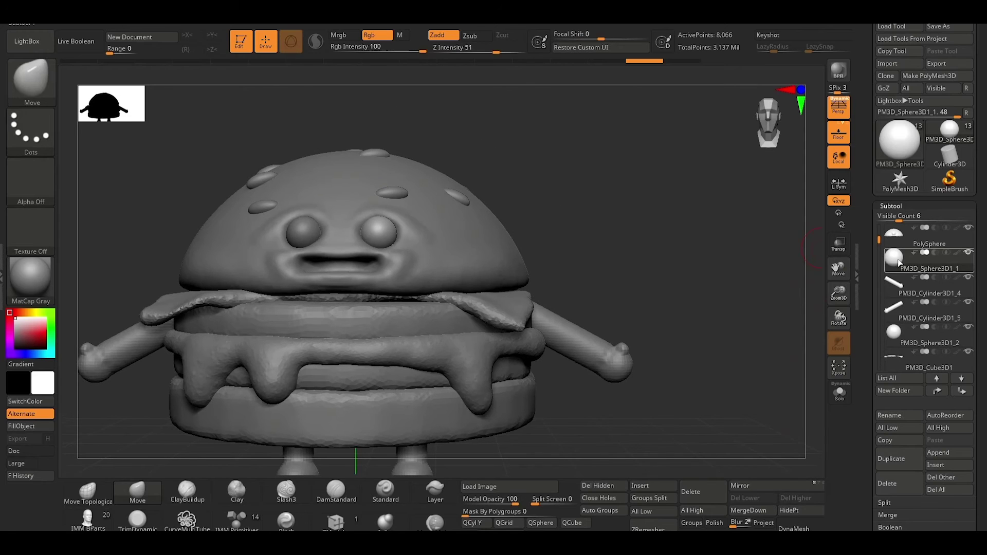
left_click(894, 331)
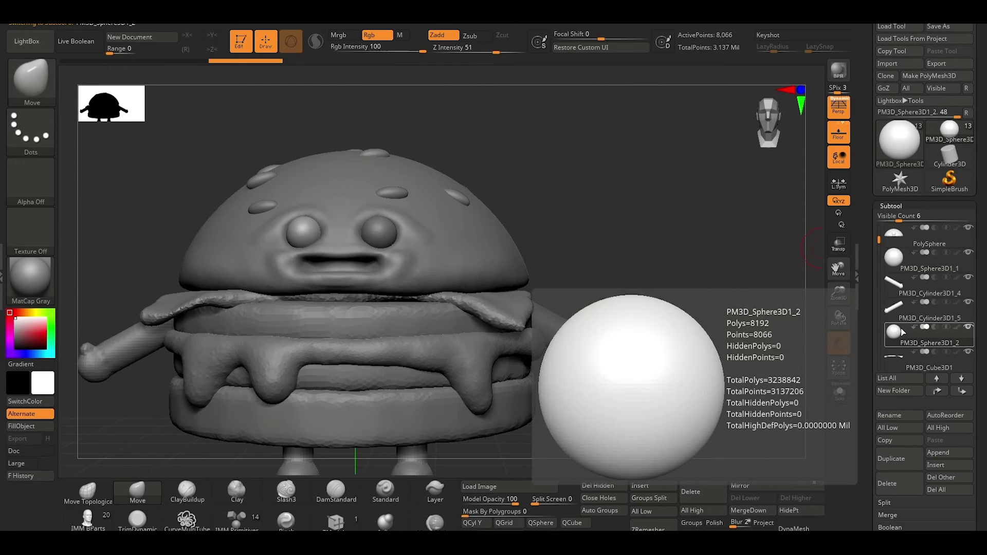
left_click_drag(899, 333, 900, 277)
left_click_drag(898, 273, 898, 280)
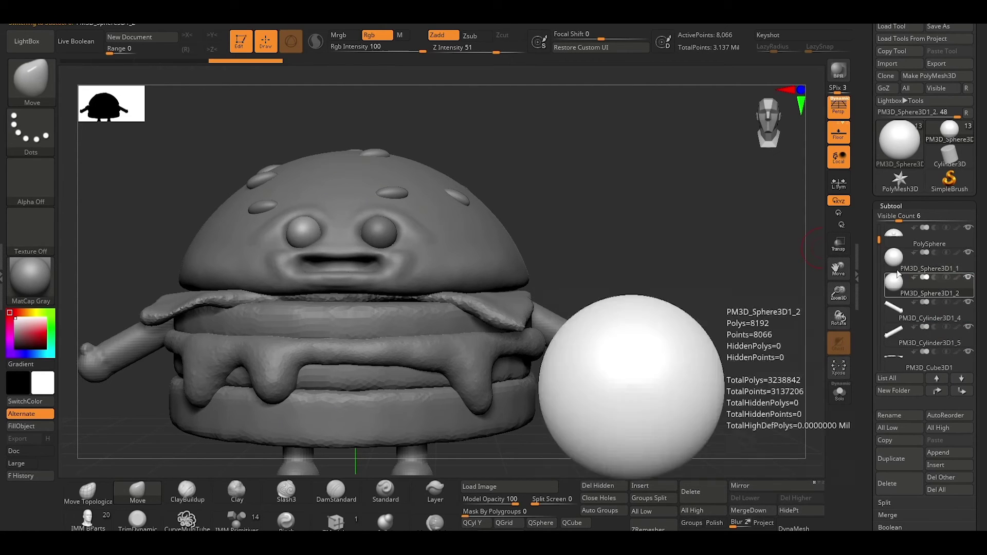
key("ctrl")
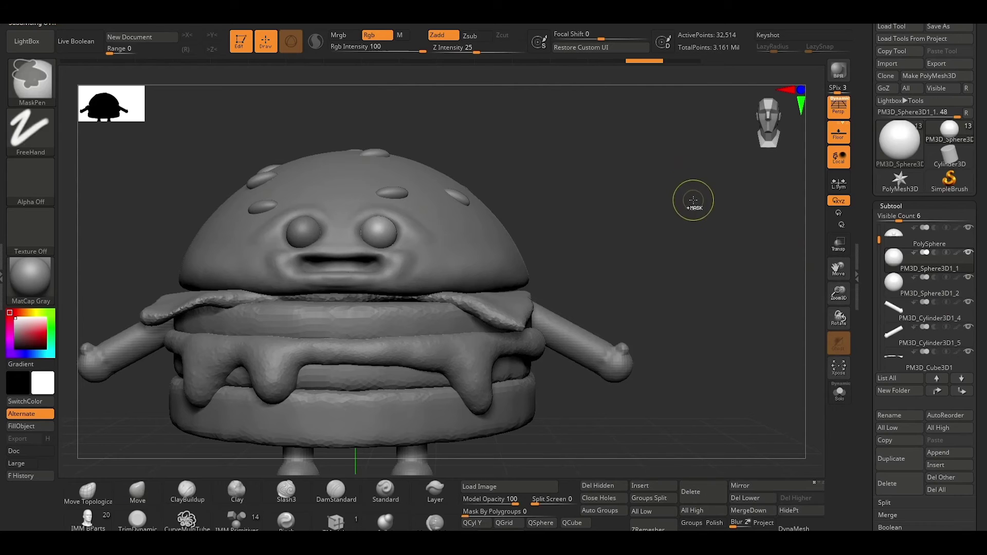
Subdivide the second eye, both arms, PM3D_Cube3D1 and Cylinder3D1 layers, reaching about 16.5 million points.
left_click(890, 289)
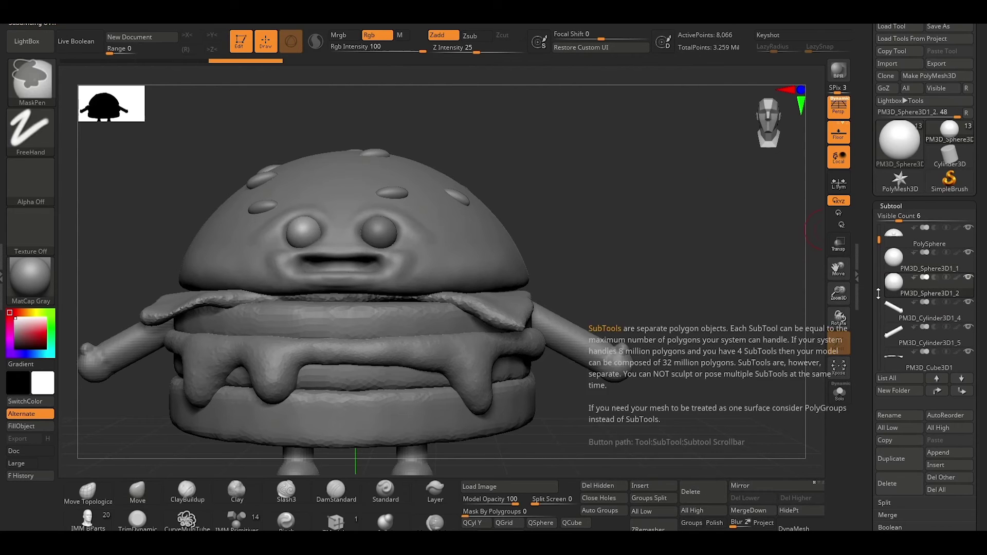
key("ctrl+d")
key("ctrl+d")
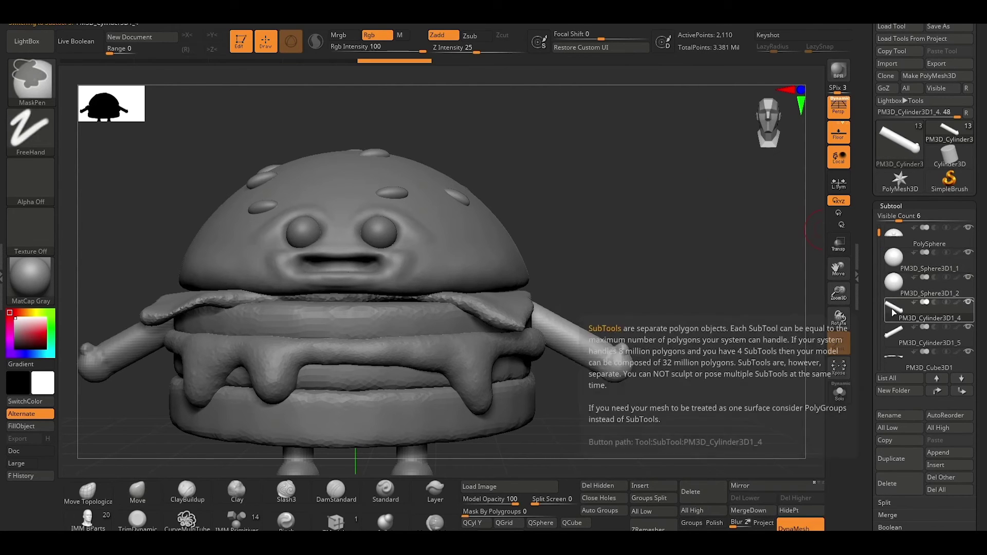
left_click(897, 312)
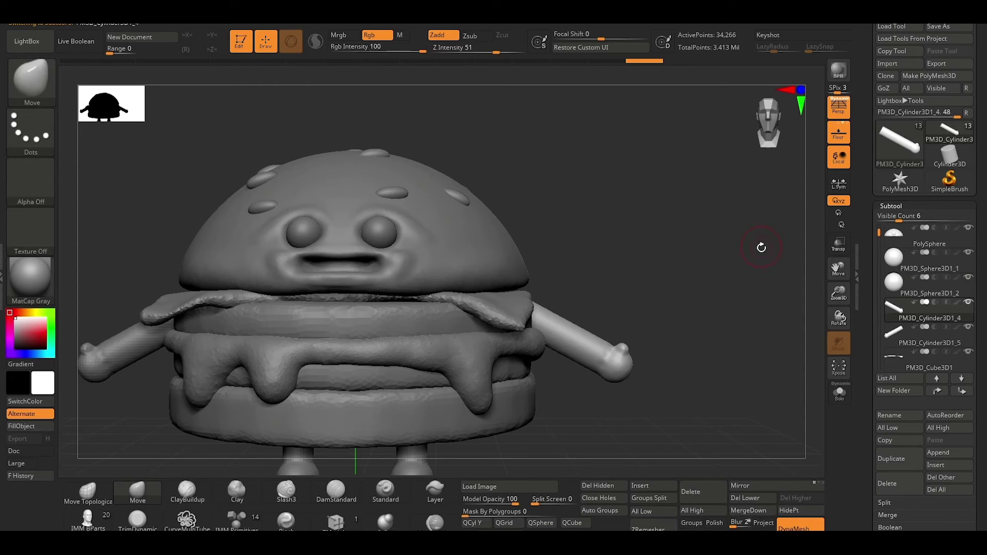
left_click(893, 337)
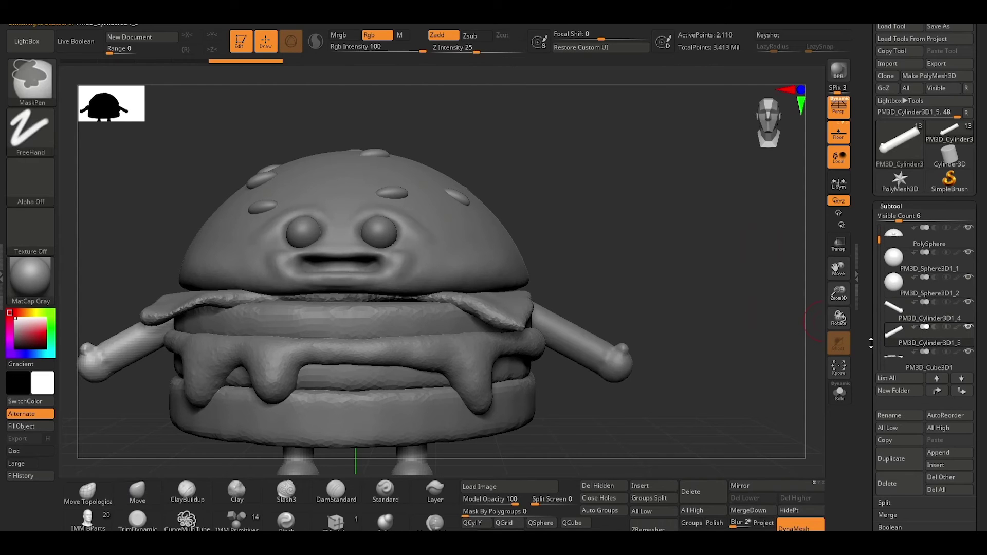
left_click(895, 362)
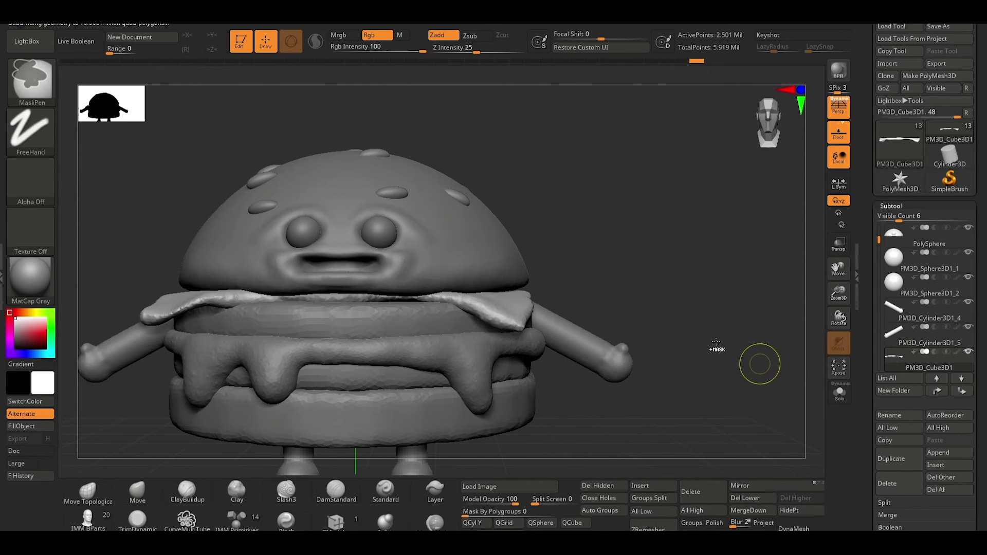
left_click_drag(712, 311, 803, 303, "alt")
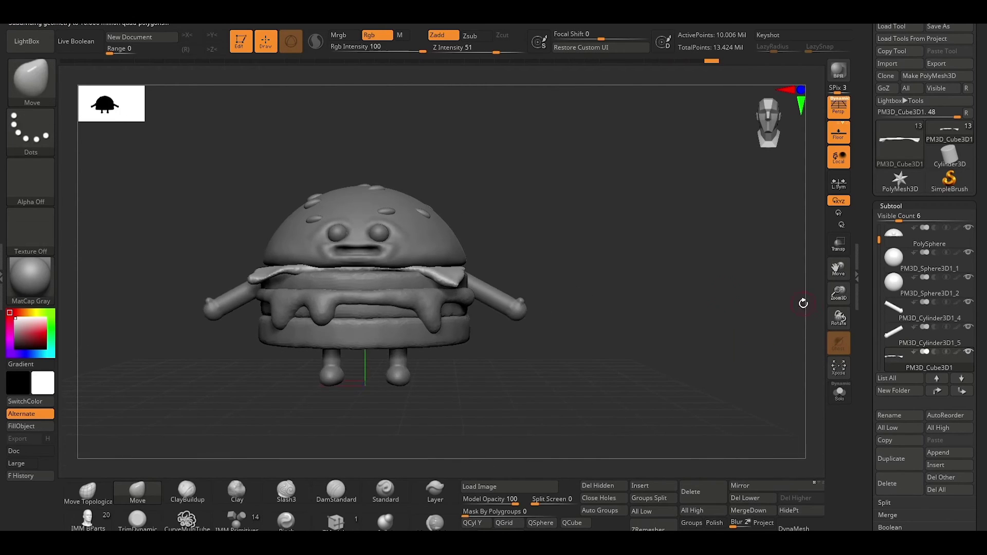
left_click_drag(879, 240, 879, 257)
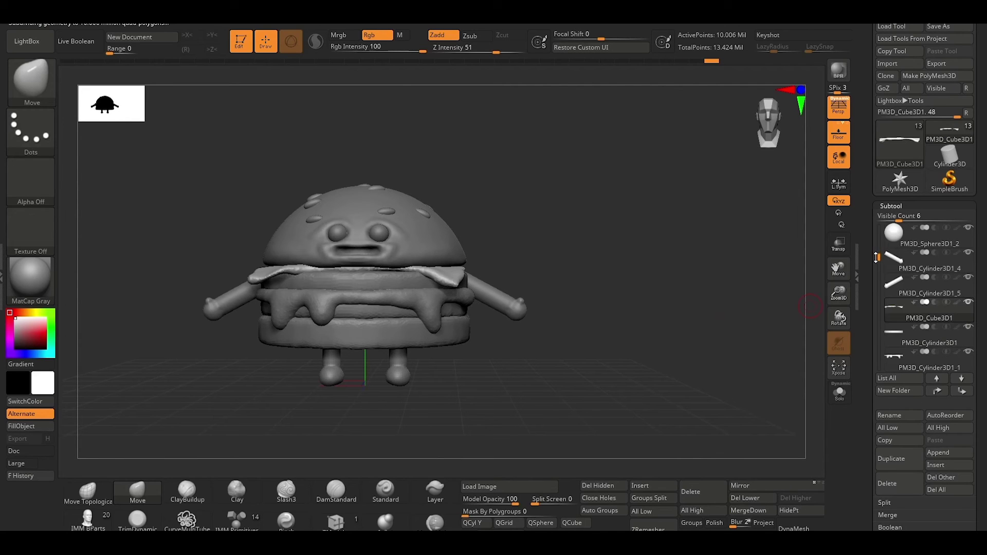
left_click(889, 339)
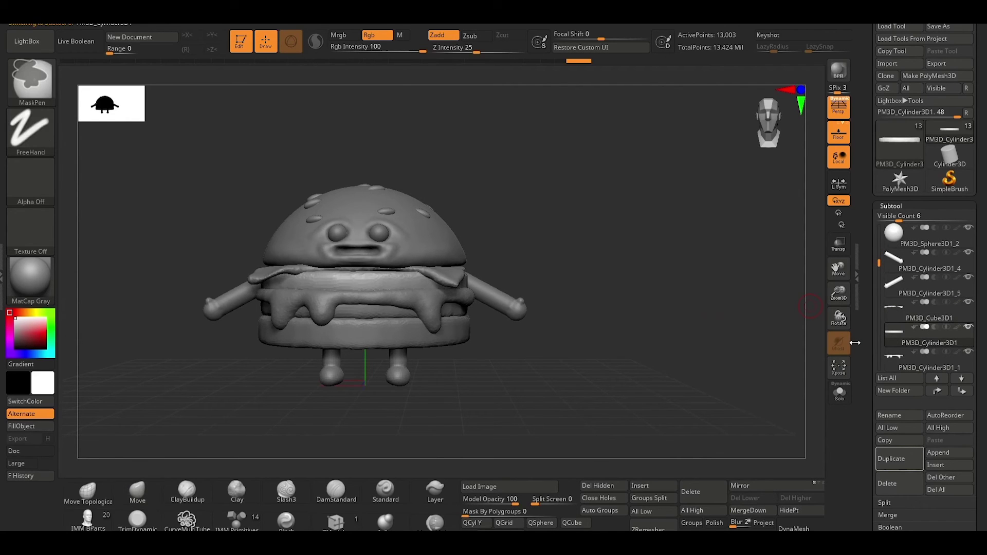
left_click(886, 359)
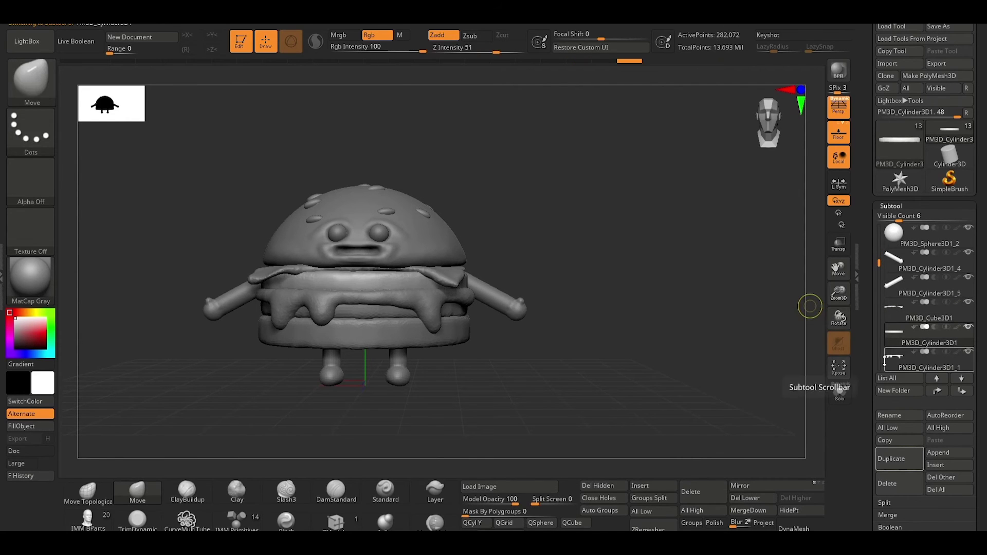
key("ctrl+d")
Add subdivision levels to PM3D_Cylinder3D2 and PM3D_Cylinder3D1, totalling about 60.66 million points.
scroll(652, 356, "up", 3)
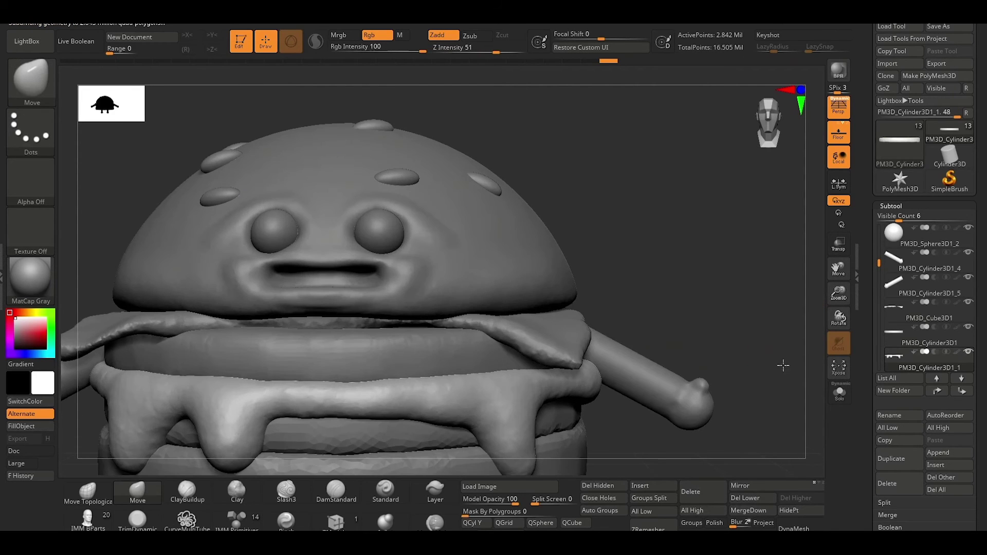
key("ctrl+d")
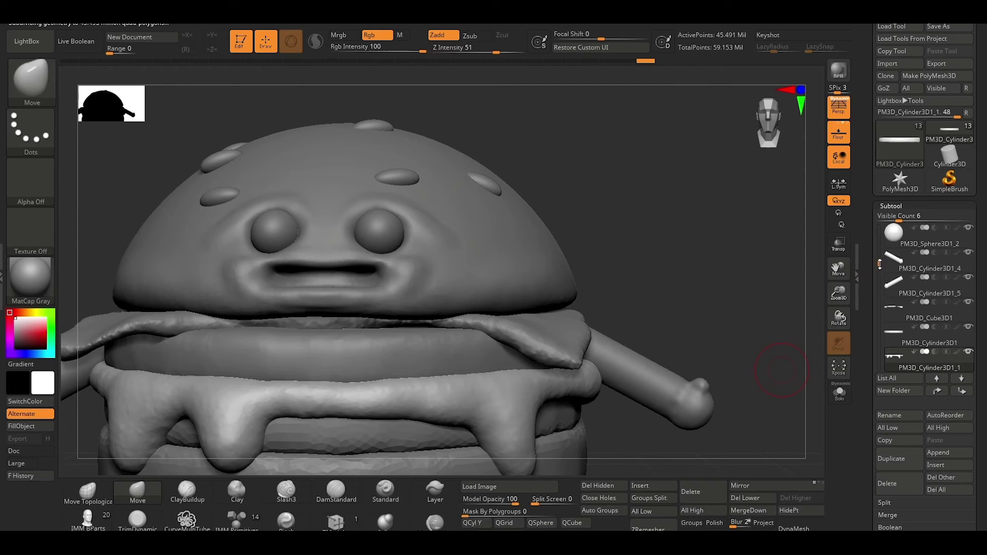
left_click_drag(879, 264, 879, 271)
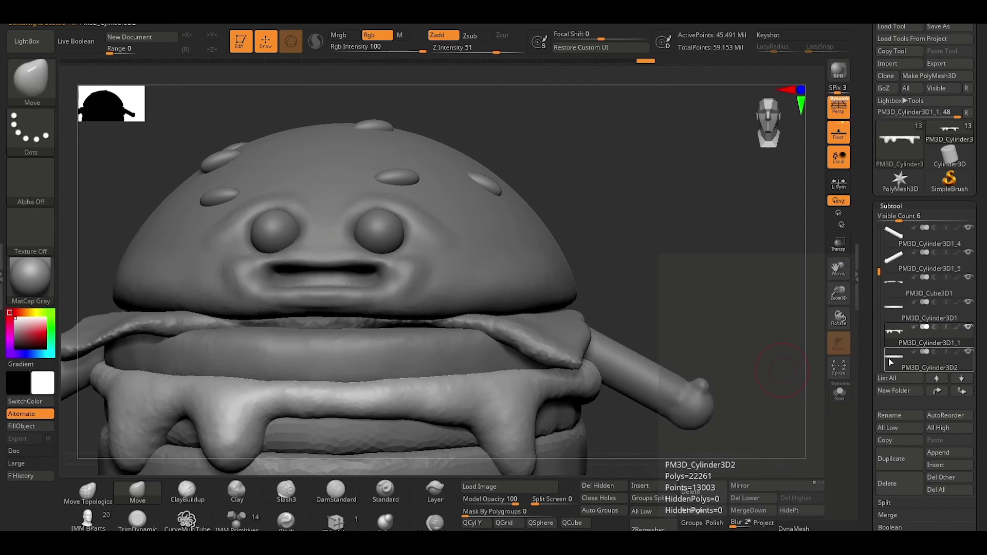
left_click(888, 359)
key("ctrl+d")
key("ctrl+d")
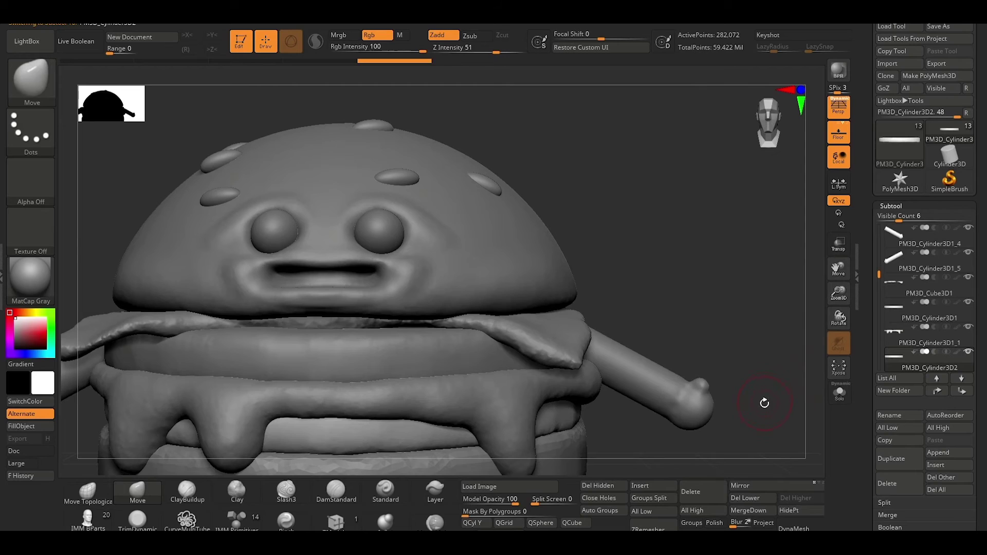
left_click_drag(766, 417, 763, 338)
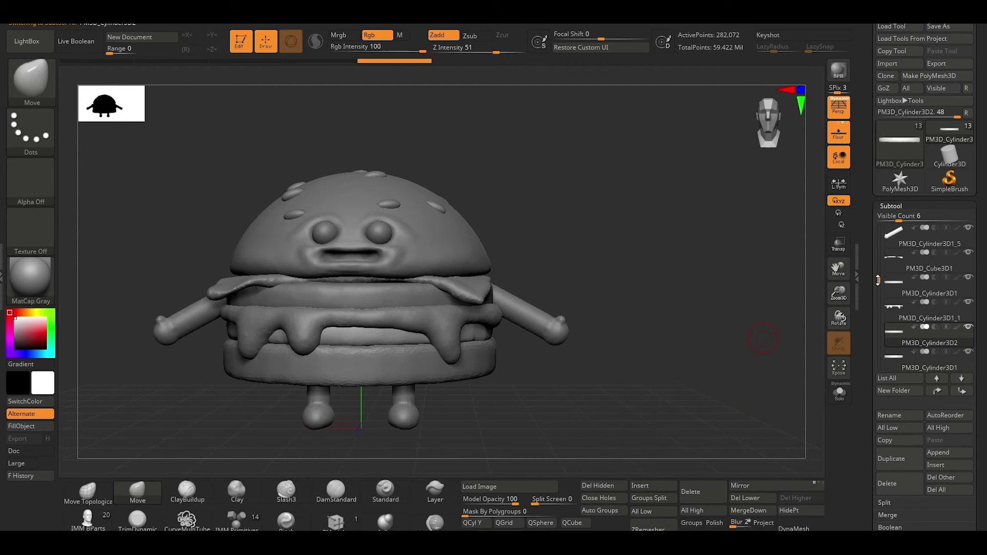
scroll(890, 331, "down", 2)
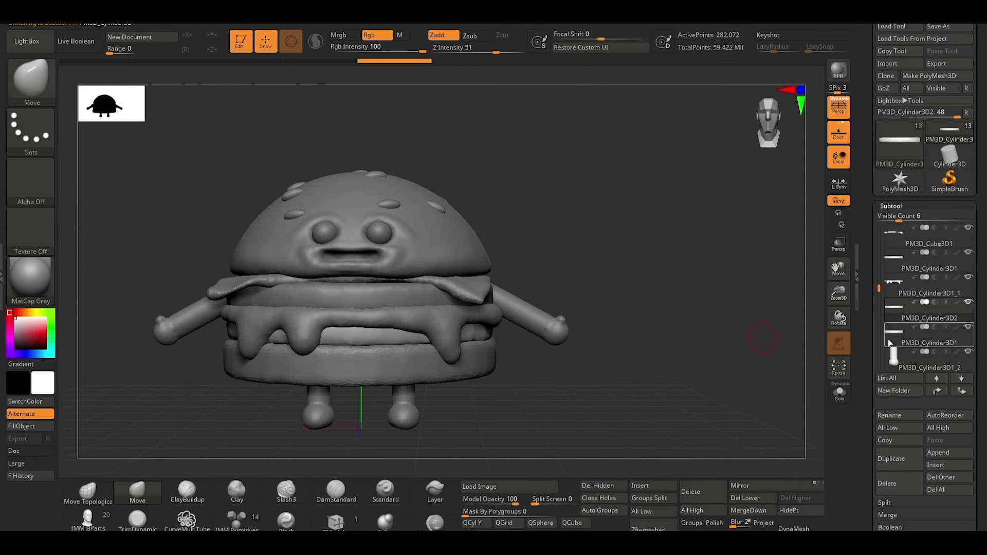
left_click(890, 343)
key("ctrl")
key("ctrl+d")
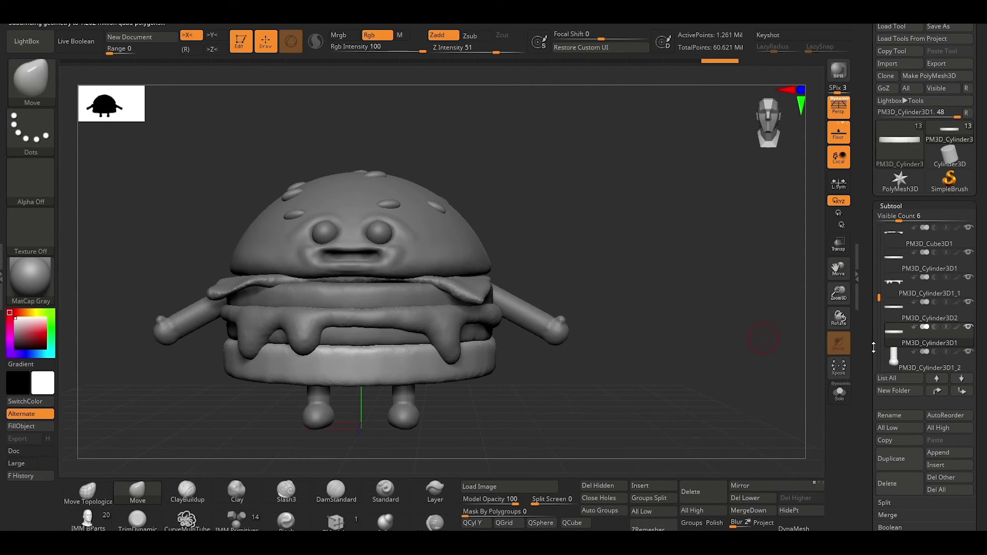
Duplicate PM3D_Cylinder3D1_2 into a new part, PM3D_Cylinder3D1_3.
left_click(890, 359)
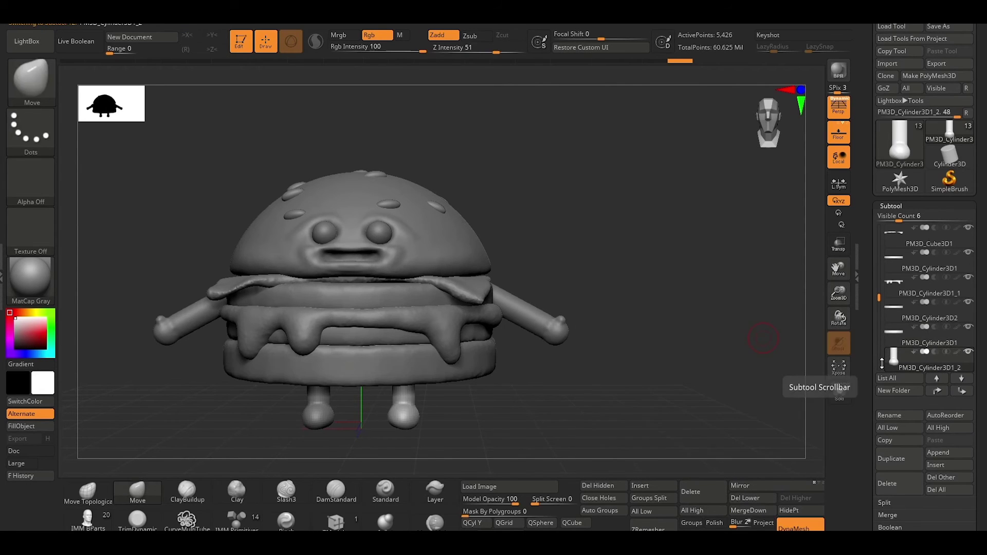
key("ctrl+shift+d")
key("ctrl")
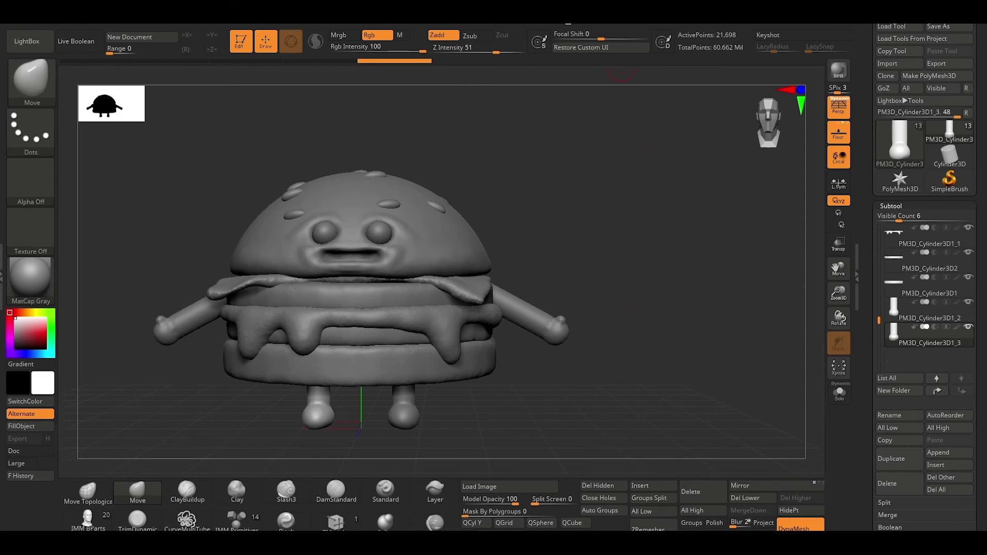
Combine all subtools into one TPose1_pm3d_sphere3d1 posing mesh using Transpose Master's TPoseMesh.
left_click(568, 23)
left_click(601, 23)
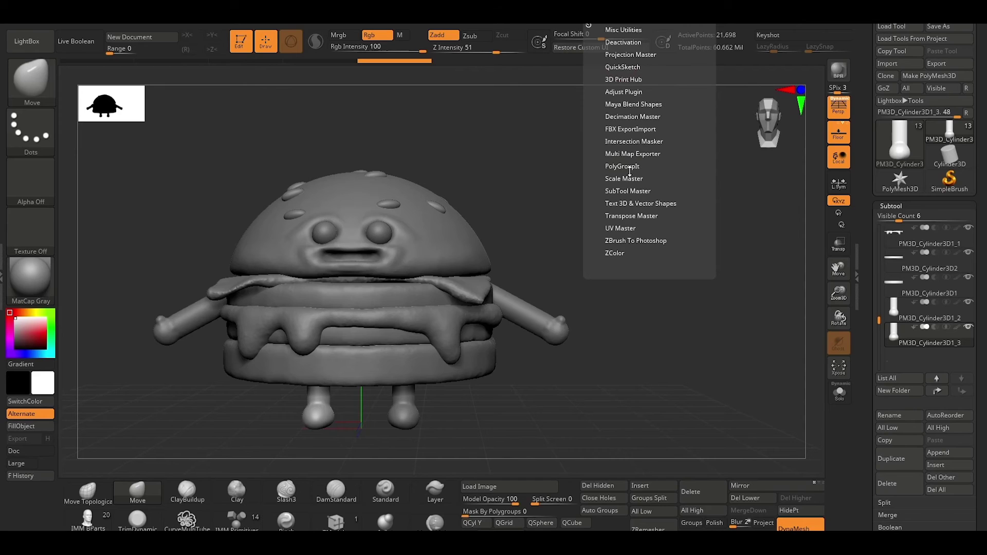
left_click(630, 168)
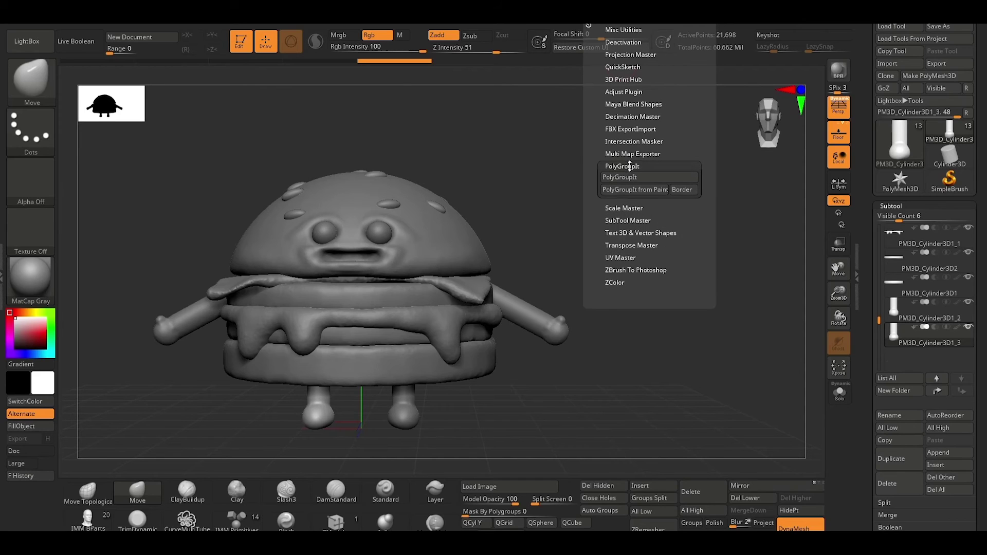
left_click(627, 167)
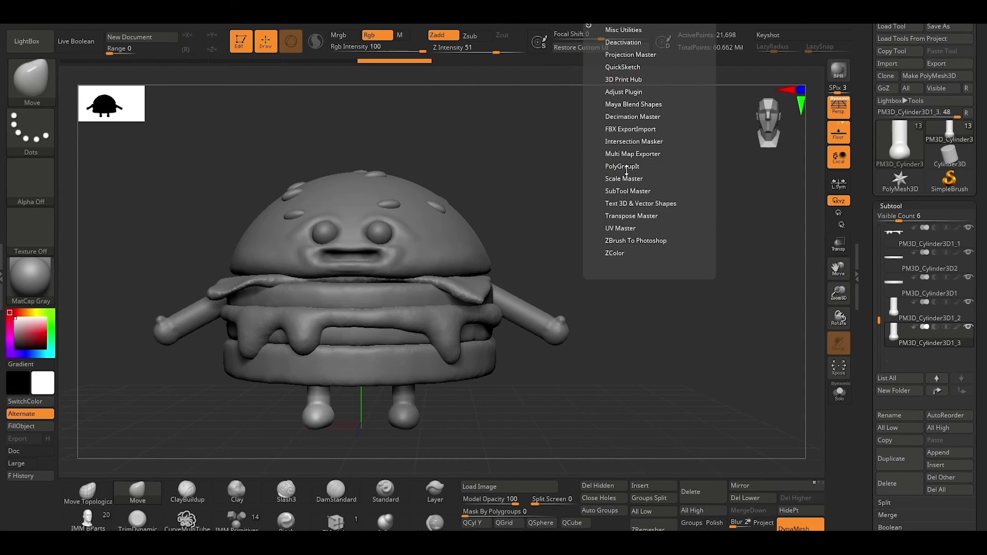
left_click(621, 216)
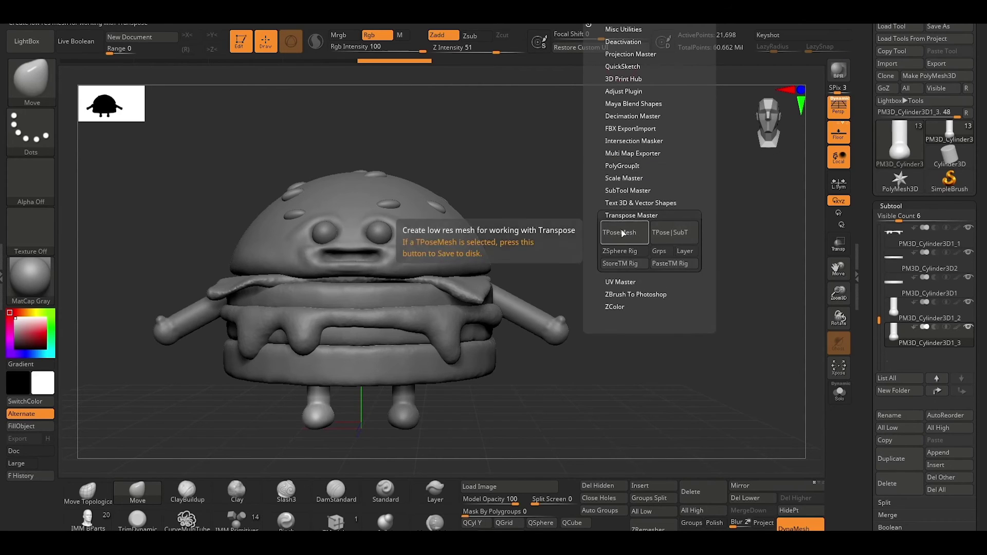
left_click(624, 236)
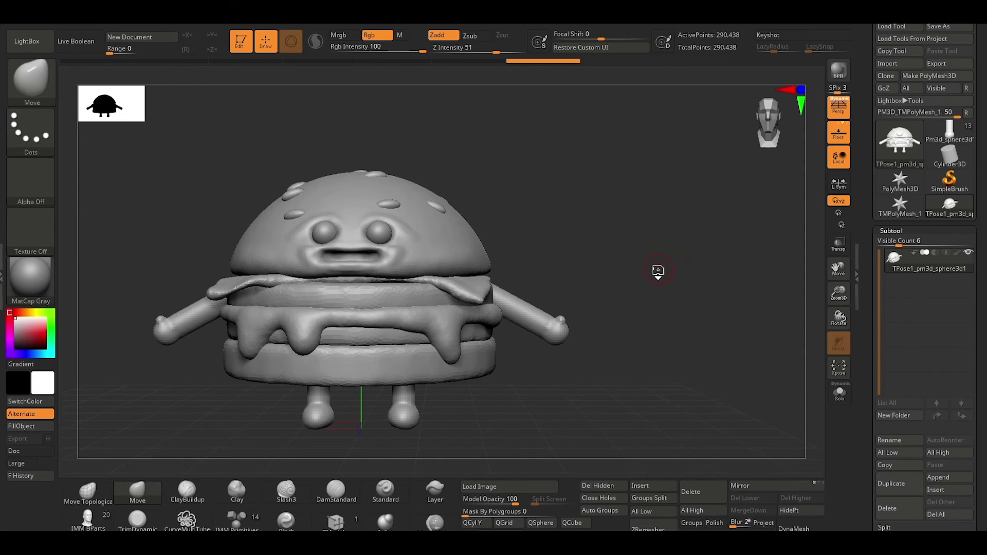
mouse_move(659, 283)
left_mouse_down()
mouse_move(639, 293)
mouse_move(652, 293)
mouse_move(630, 321)
left_mouse_up()
left_click_drag(669, 289, 654, 307)
key("ctrl")
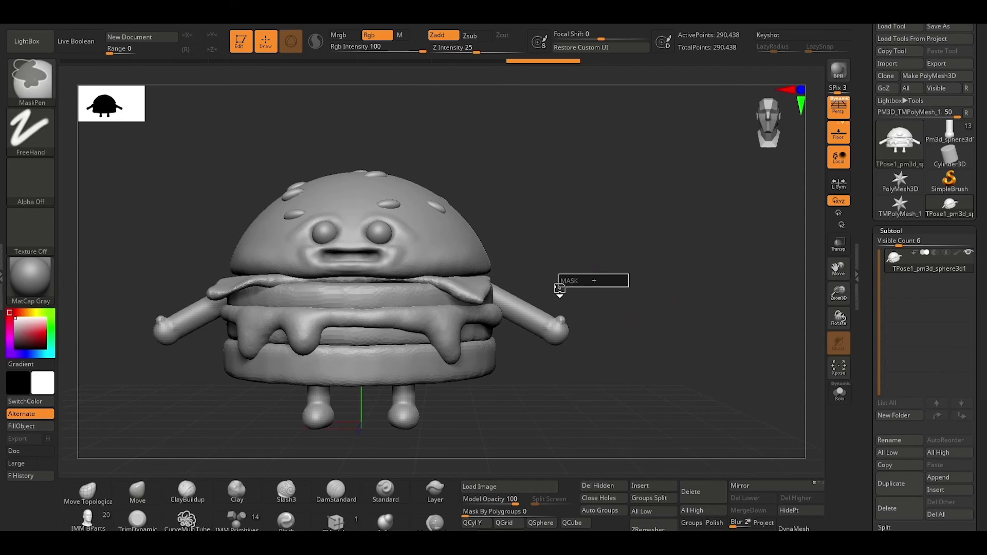
Lasso-mask the right arm with MaskLasso and invert so everything else is masked.
left_click(32, 88)
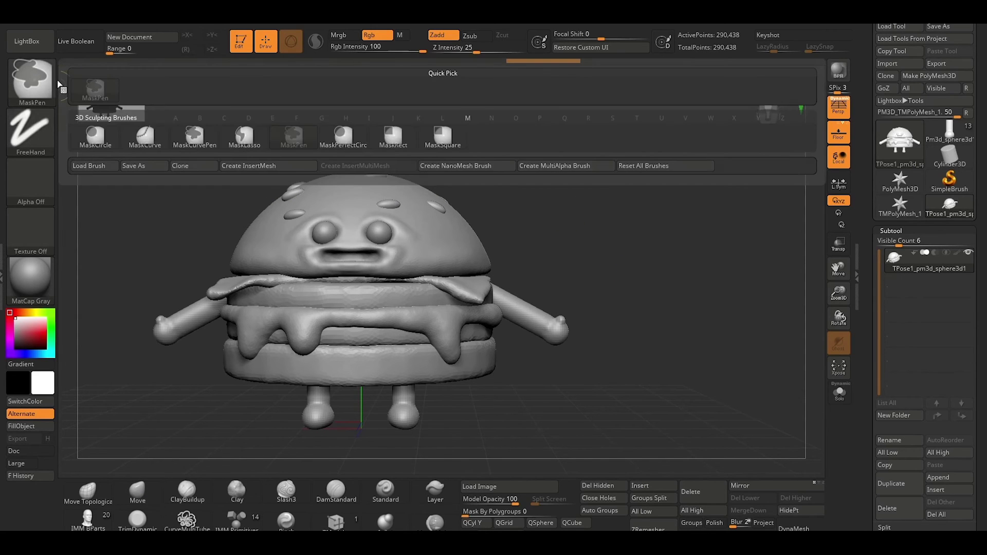
left_click(247, 136)
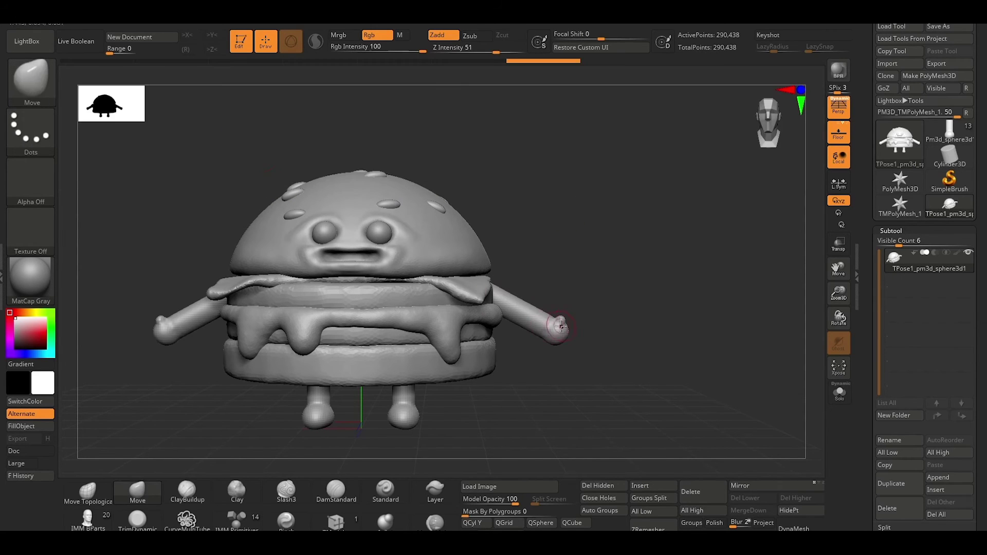
mouse_move(595, 286)
left_mouse_down("ctrl")
mouse_move(515, 335)
mouse_move(591, 278)
left_mouse_up("ctrl")
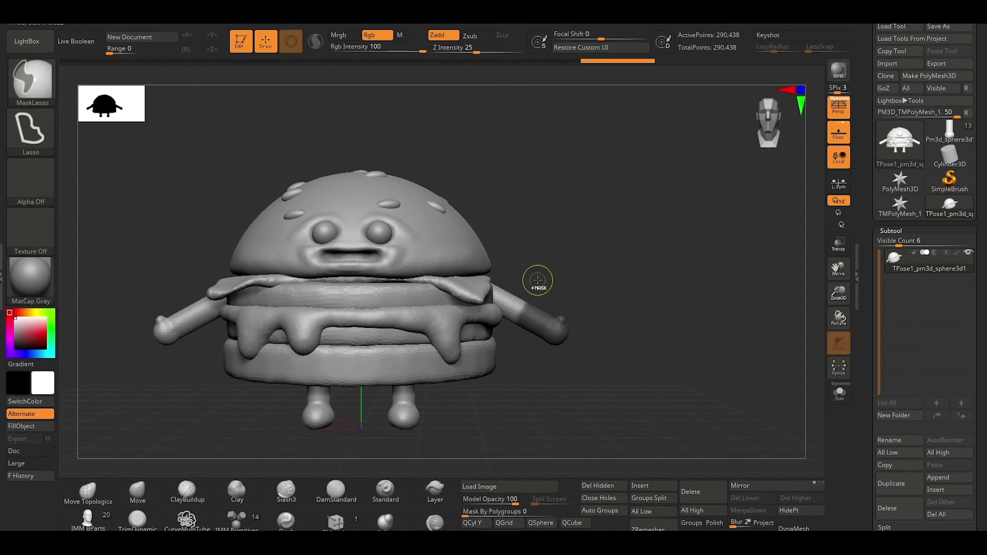
left_click(557, 268, "ctrl")
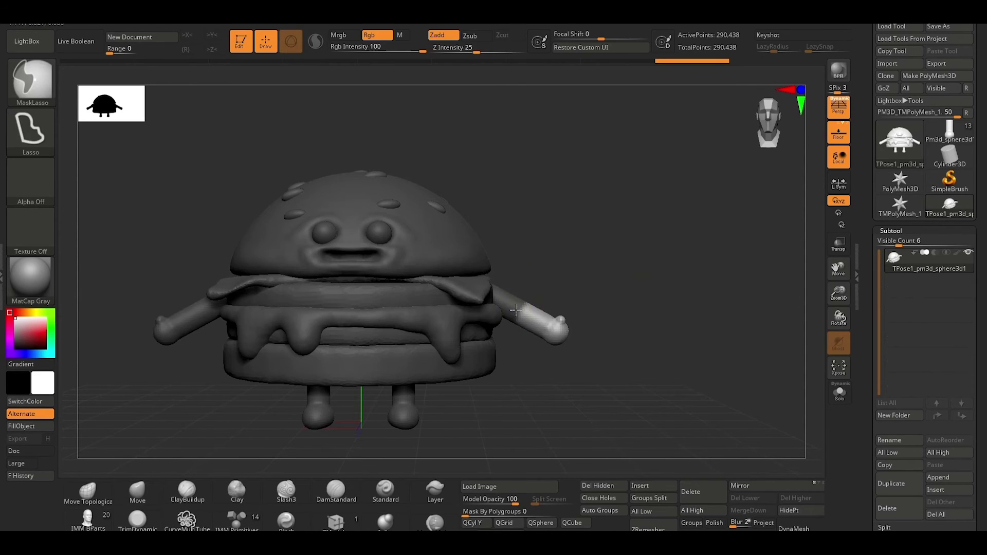
key("w")
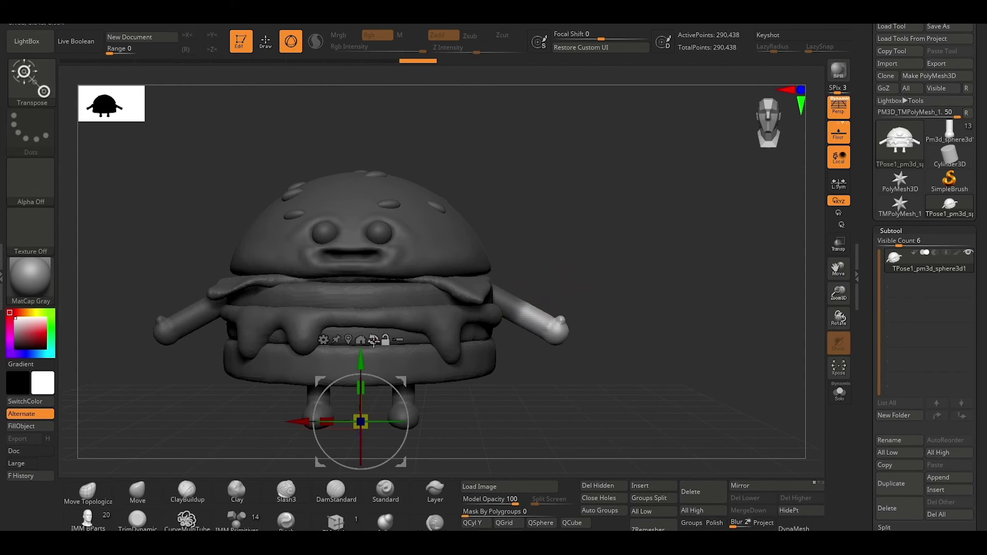
Place the Transpose gizmo on the right arm and give it a first upward rotation.
left_click_drag(401, 373, 582, 261, "alt")
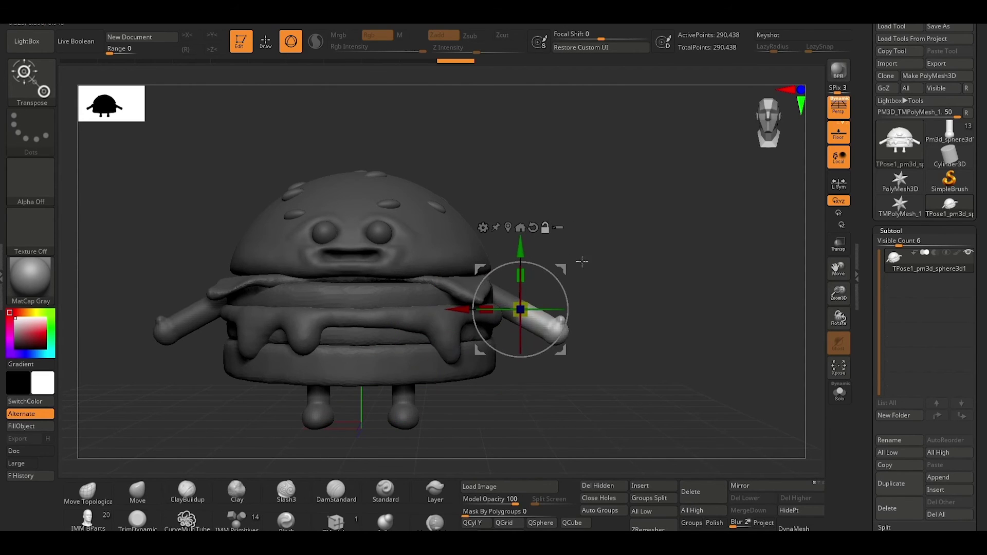
left_click_drag(655, 269, 635, 273)
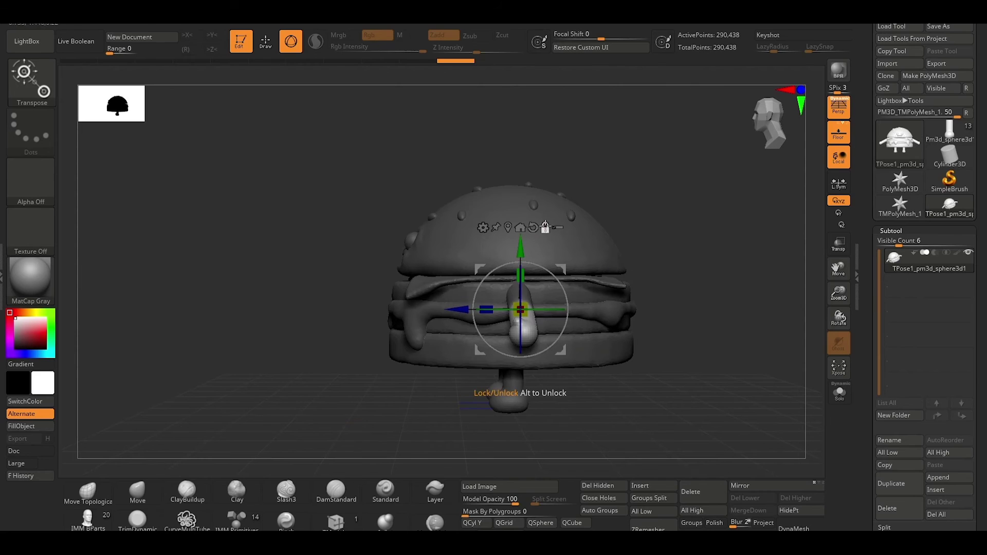
mouse_move(520, 442)
left_mouse_down()
mouse_move(407, 450)
mouse_move(442, 396)
left_mouse_up()
mouse_move(550, 270)
left_mouse_down()
mouse_move(563, 267)
mouse_move(523, 254)
left_mouse_up()
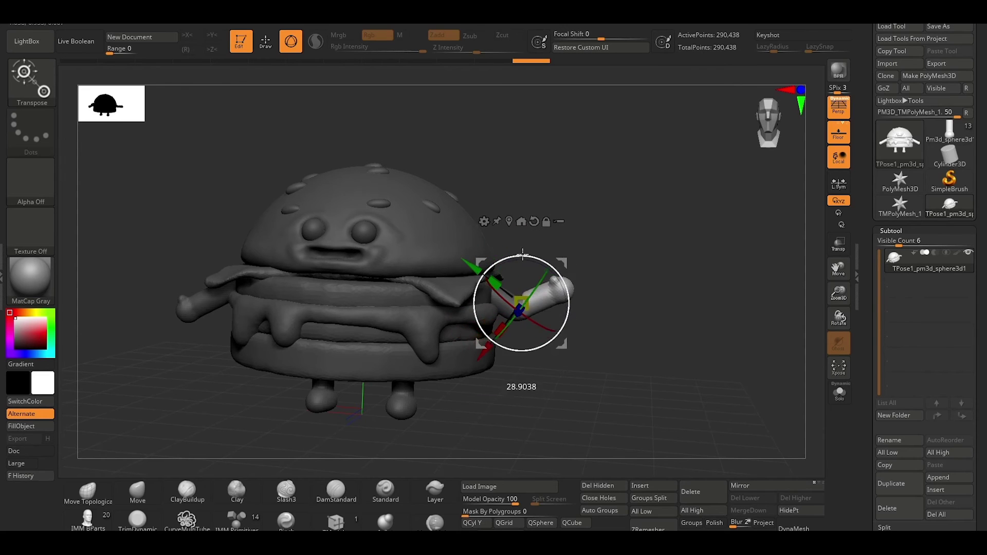
left_click_drag(486, 287, 493, 294)
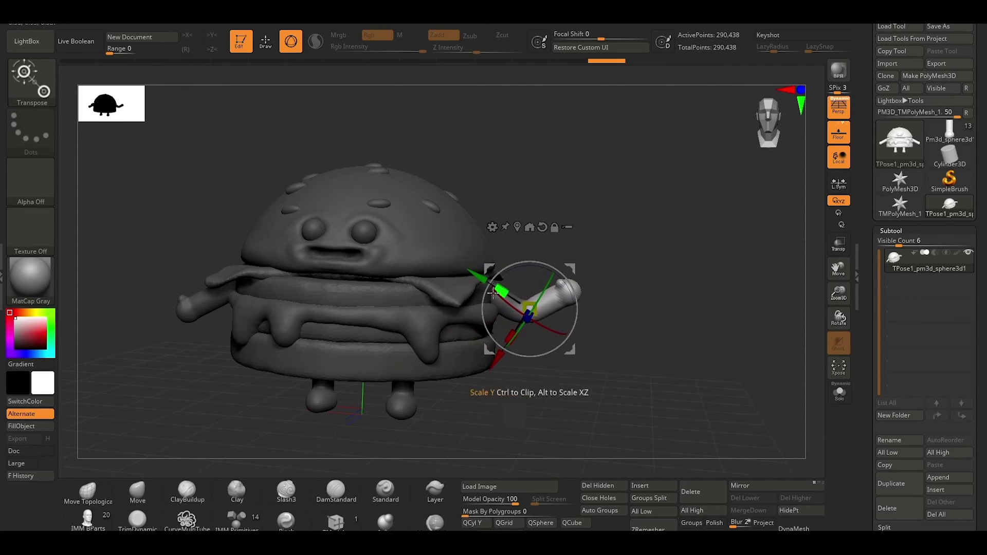
left_click_drag(497, 359, 497, 362)
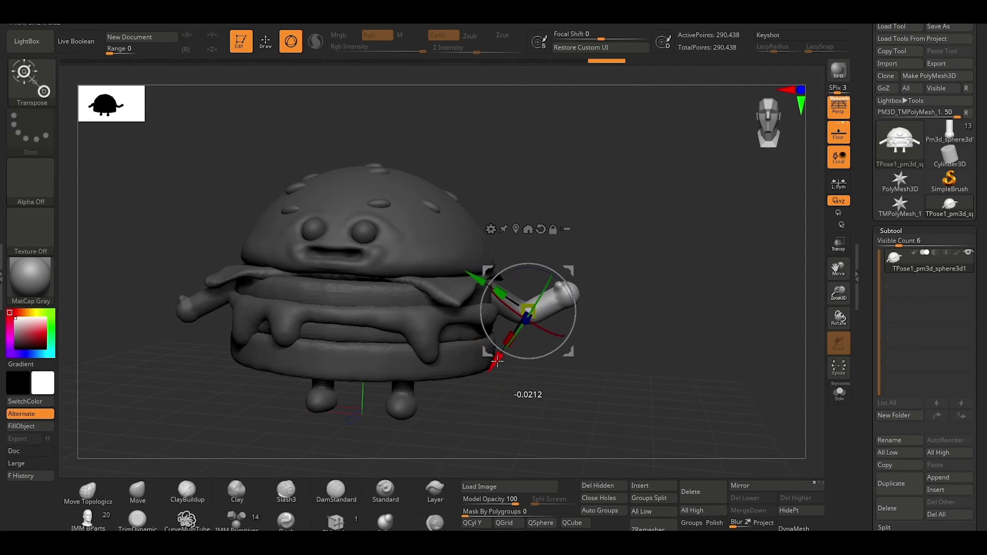
key("q")
Bend the right arm further upward at the elbow into a waving pose.
mouse_move(689, 289)
left_mouse_down()
mouse_move(628, 341)
mouse_move(607, 341)
mouse_move(683, 282)
left_mouse_up()
key("w")
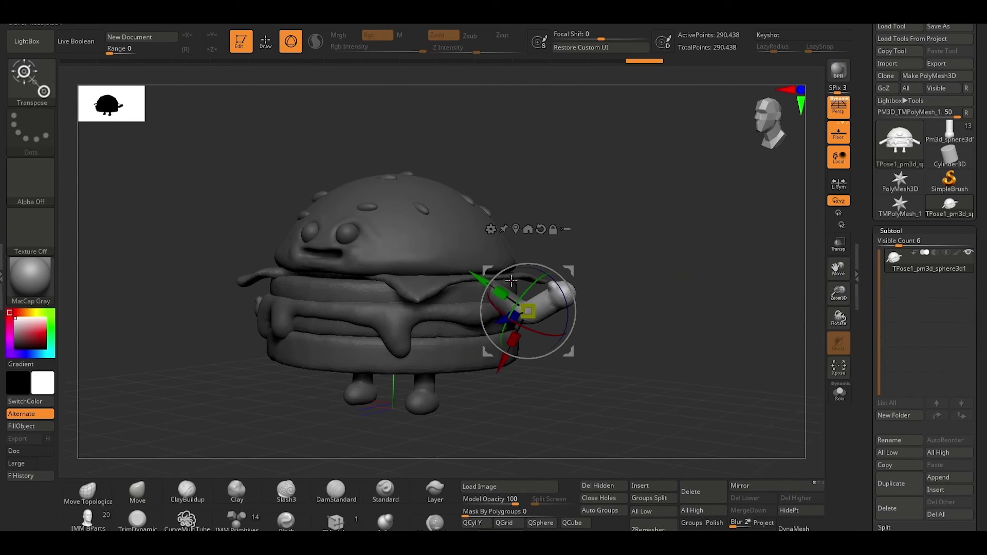
mouse_move(534, 282)
left_mouse_down()
mouse_move(530, 270)
mouse_move(565, 272)
mouse_move(568, 282)
left_mouse_up()
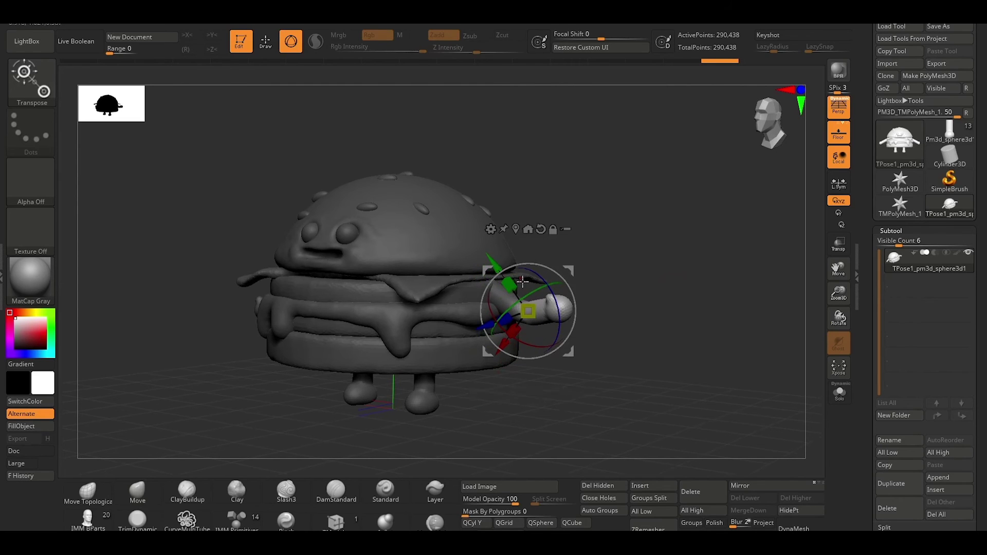
mouse_move(513, 310)
left_mouse_down()
mouse_move(515, 295)
mouse_move(519, 324)
left_mouse_up()
left_click_drag(553, 294, 547, 306)
left_click_drag(643, 275, 681, 263)
mouse_move(608, 278)
left_mouse_down()
mouse_move(643, 276)
mouse_move(615, 298)
left_mouse_up()
key("q")
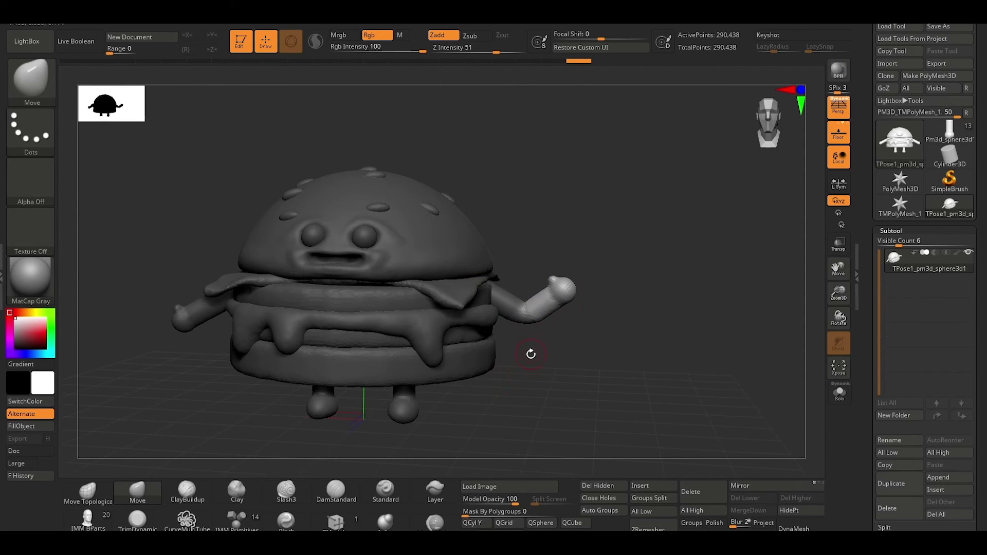
Lasso-mask the left-hand arm and invert the mask so only that arm stays free.
left_click_drag(628, 331, 502, 383)
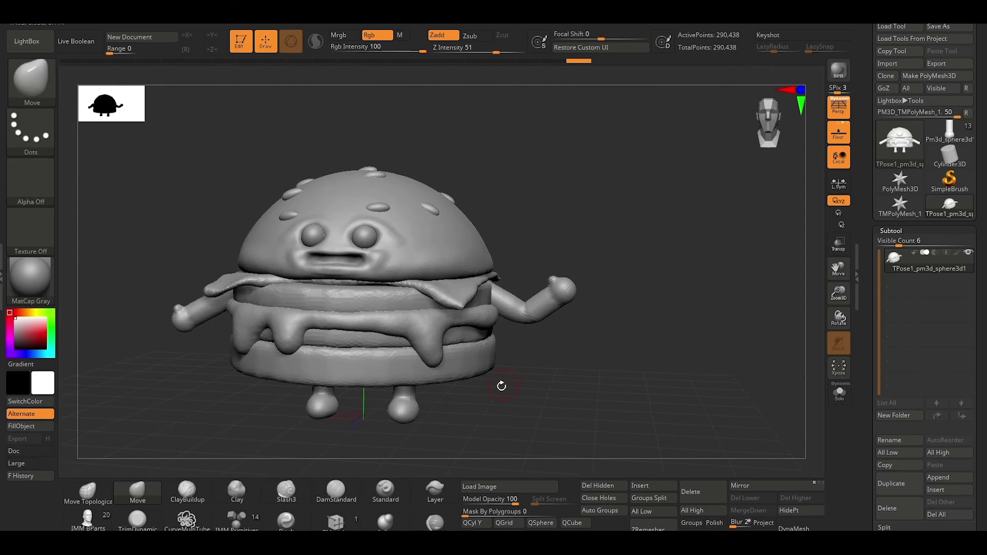
mouse_move(220, 425)
left_mouse_down()
mouse_move(256, 427)
mouse_move(236, 424)
left_mouse_up()
mouse_move(624, 221)
left_mouse_down("alt")
mouse_move(645, 206)
mouse_move(698, 200)
left_mouse_up("alt")
mouse_move(177, 254)
left_mouse_down("ctrl")
mouse_move(274, 252)
mouse_move(278, 269)
mouse_move(239, 335)
mouse_move(213, 273)
left_mouse_up("ctrl")
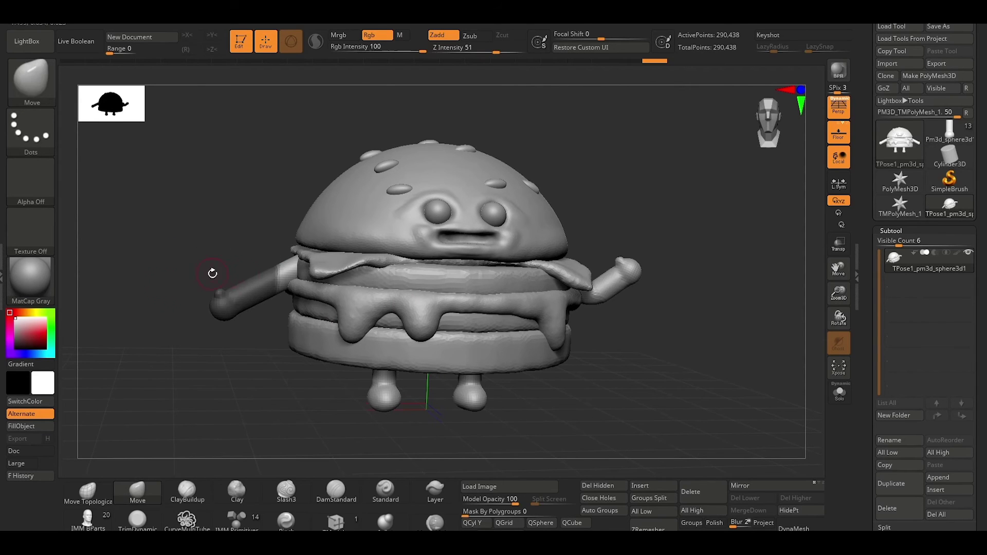
left_click(245, 228, "ctrl")
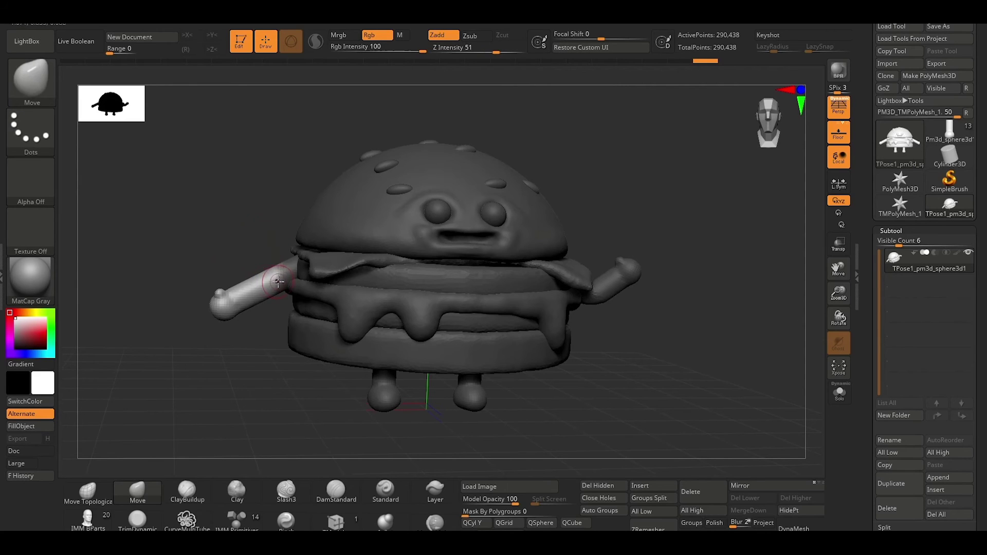
key("w")
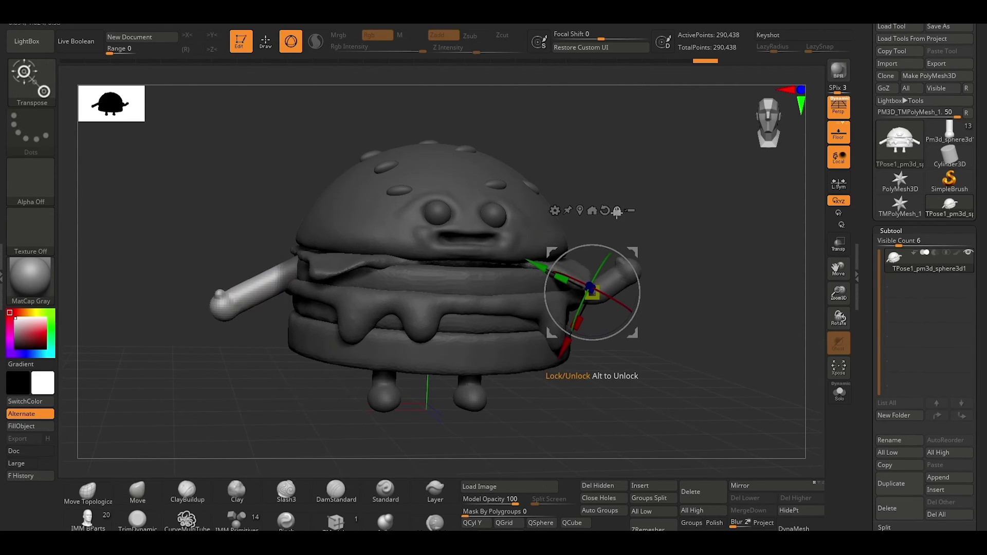
Unlock the Transpose gizmo and move it, upright, onto the left-hand arm.
left_click(617, 210)
left_click_drag(535, 264, 166, 287)
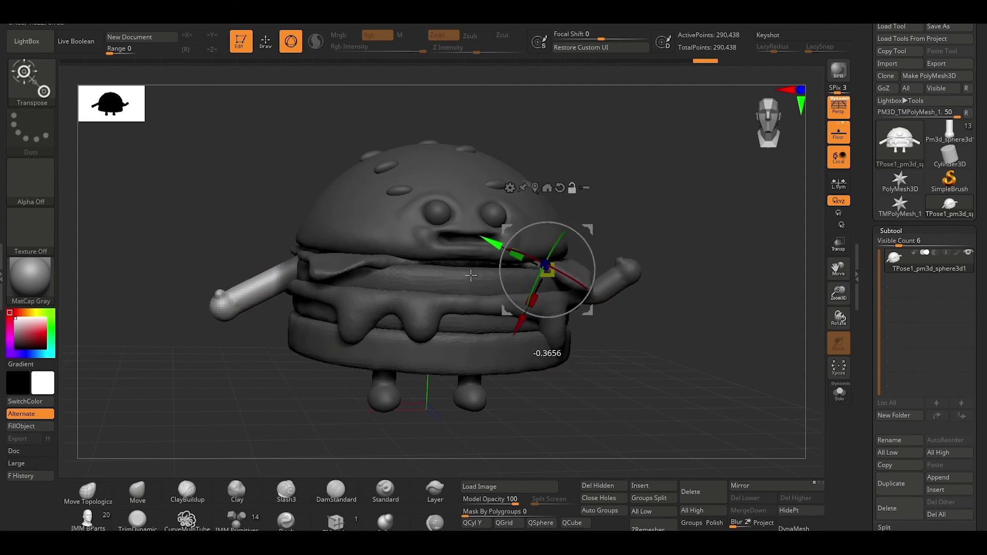
left_click_drag(309, 152, 266, 222)
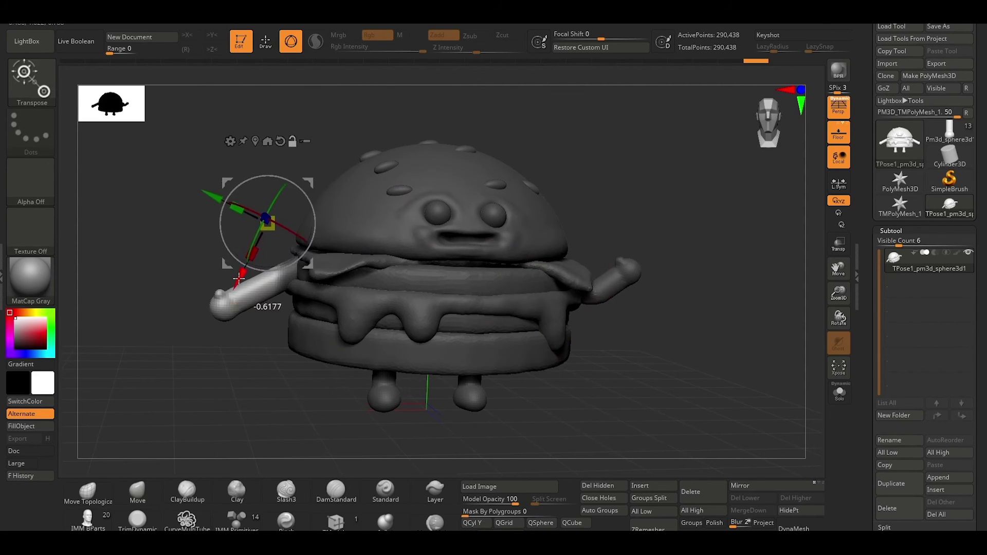
left_click(278, 141)
left_click_drag(268, 154, 269, 213)
Rotate the left arm around its shoulder so it juts outward at a new angle.
mouse_move(216, 363)
left_mouse_down()
mouse_move(219, 386)
mouse_move(419, 249)
left_mouse_up()
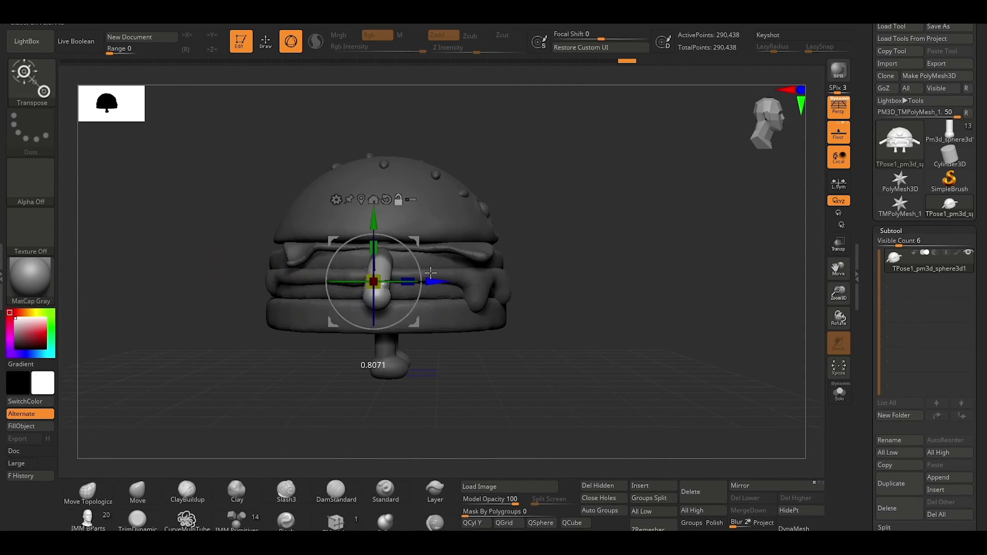
mouse_move(419, 249)
left_mouse_down()
mouse_move(569, 209)
mouse_move(497, 231)
left_mouse_up()
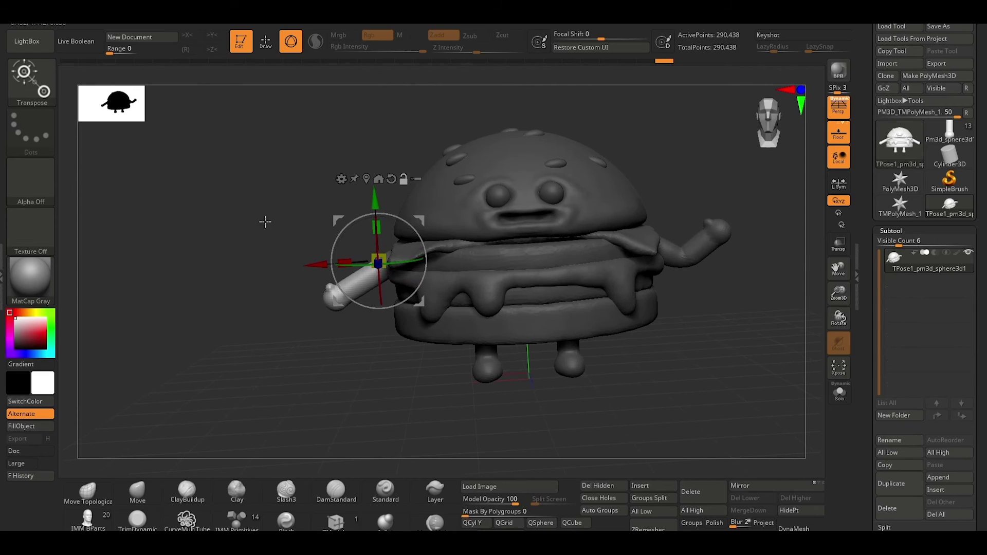
left_click_drag(265, 222, 238, 254)
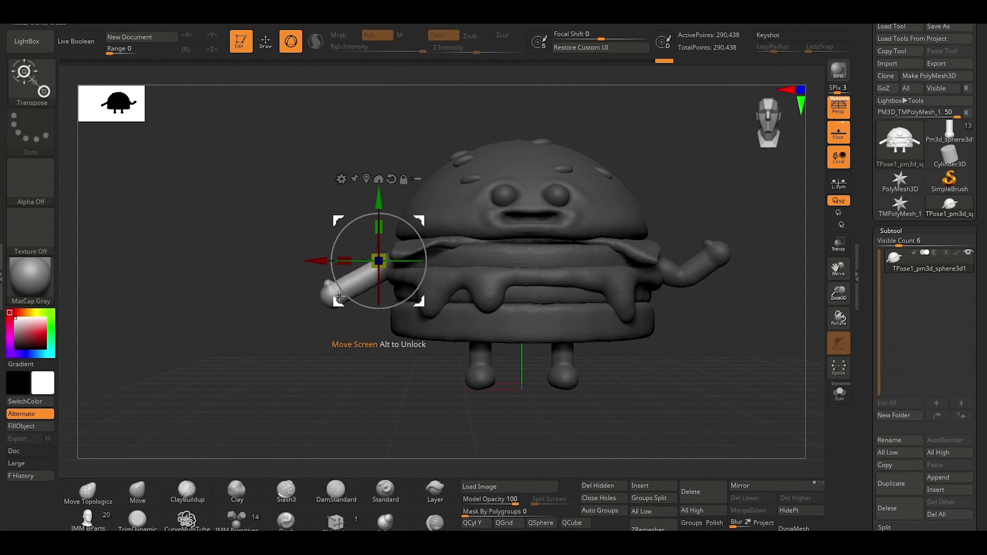
mouse_move(374, 259)
left_mouse_down()
mouse_move(411, 245)
mouse_move(358, 228)
left_mouse_up()
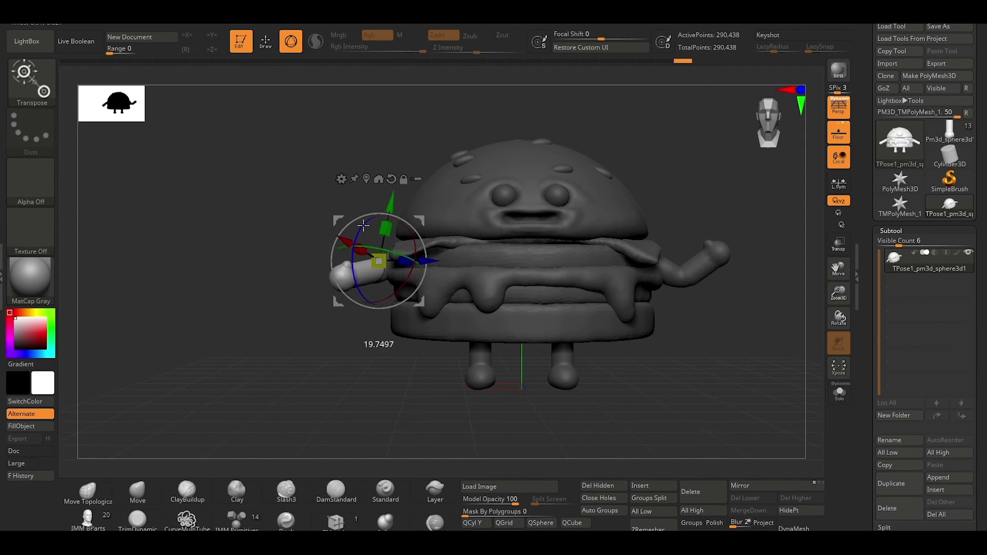
left_click_drag(358, 229, 401, 238)
Rotate the left arm further upward so its fist points up.
key("q")
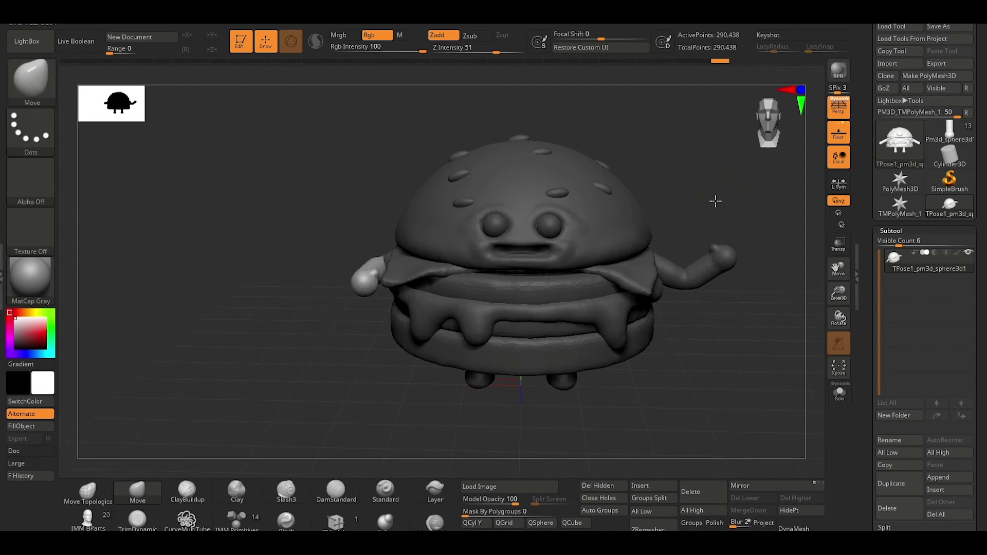
mouse_move(709, 218)
left_mouse_down()
mouse_move(798, 242)
mouse_move(709, 315)
mouse_move(727, 210)
mouse_move(708, 214)
left_mouse_up()
key("w")
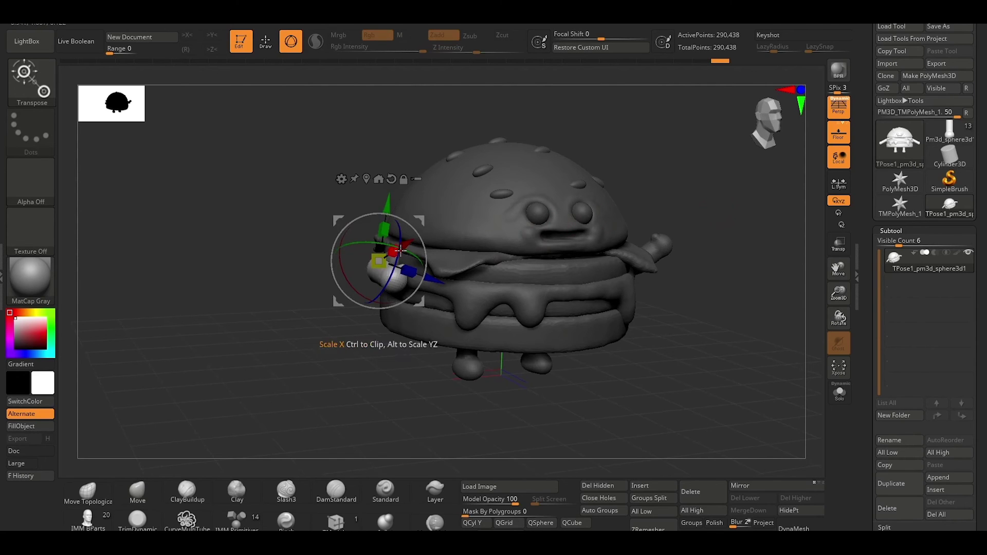
mouse_move(377, 248)
left_mouse_down()
mouse_move(405, 234)
mouse_move(398, 221)
left_mouse_up()
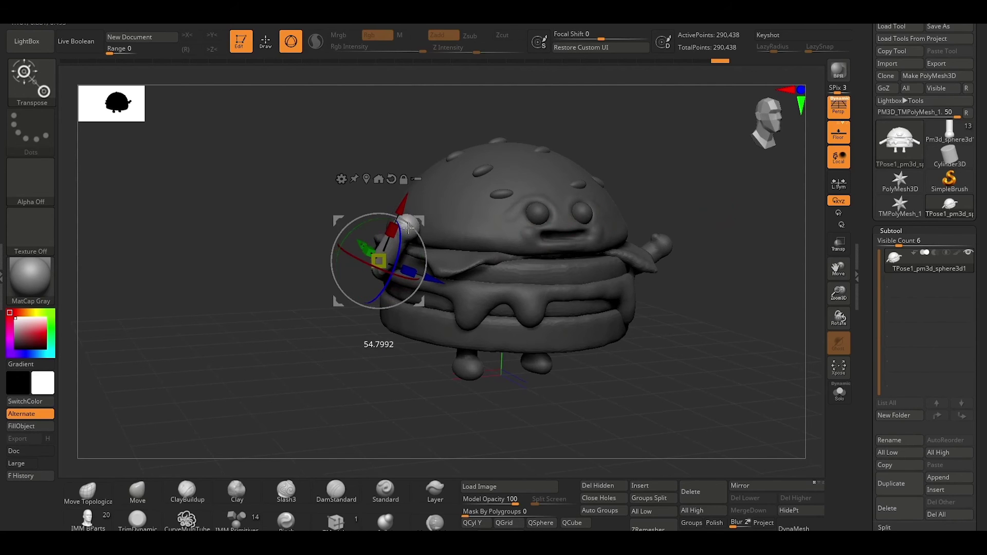
left_click_drag(288, 353, 270, 360)
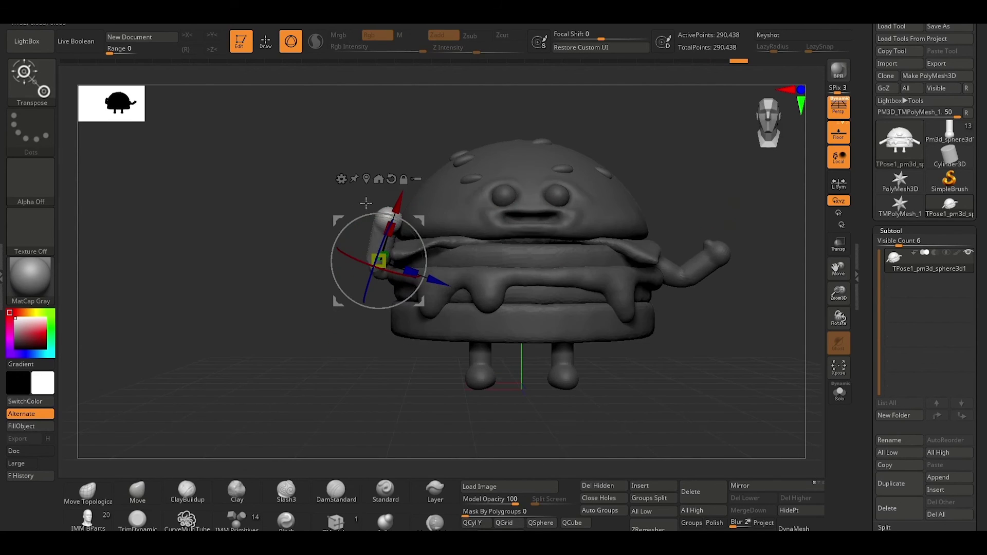
left_click_drag(364, 222, 360, 216)
key("q")
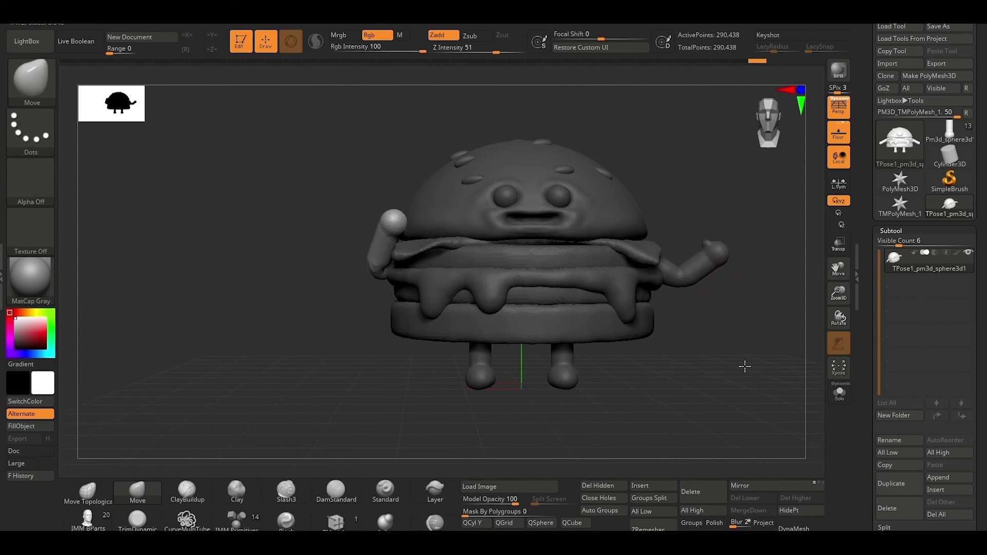
Undo the last pose change, clear the mask, and start masking around the right arm.
key("ctrl+z")
key("r")
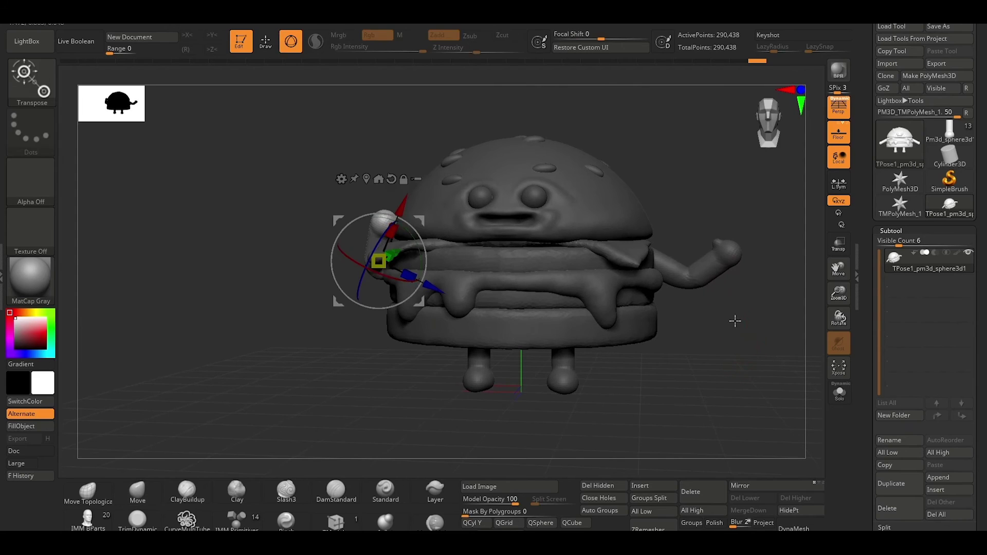
left_click_drag(737, 319, 746, 313, "ctrl")
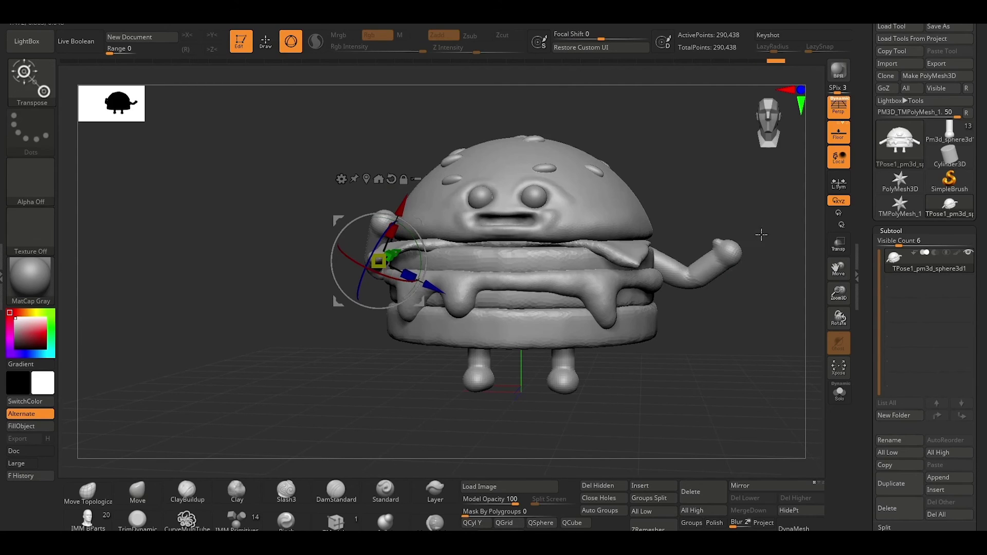
left_click_drag(760, 218, 699, 257, "ctrl")
key("q")
mouse_move(695, 201)
left_mouse_down("ctrl")
mouse_move(681, 251)
mouse_move(720, 313)
left_mouse_up("ctrl")
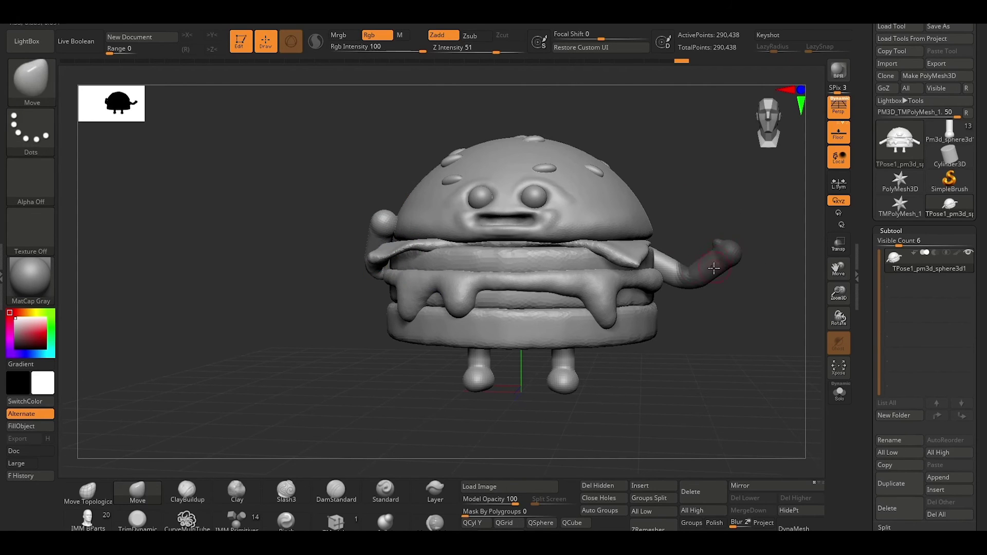
Invert the mask and rotate the right forearm upward about a pivot at the forearm.
left_click(686, 218, "ctrl")
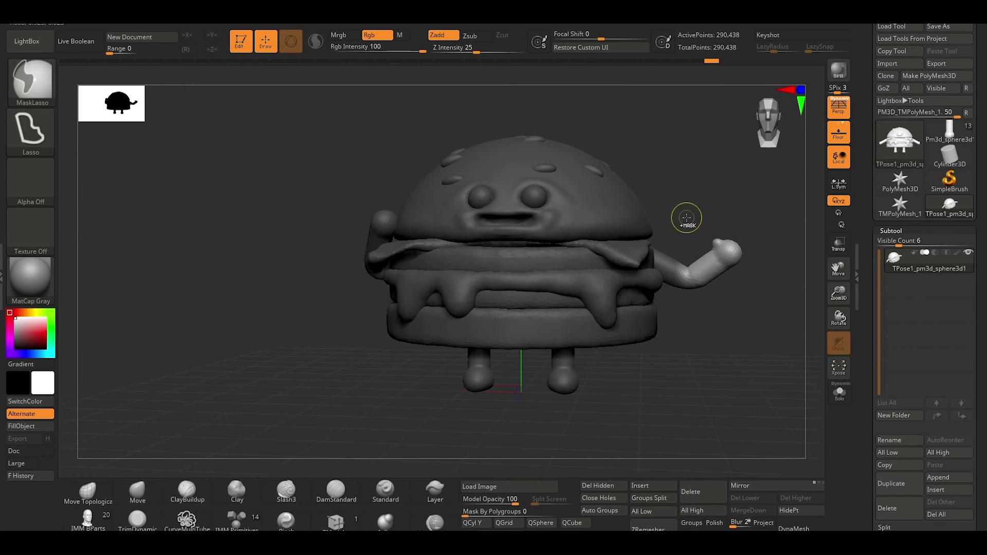
key("w")
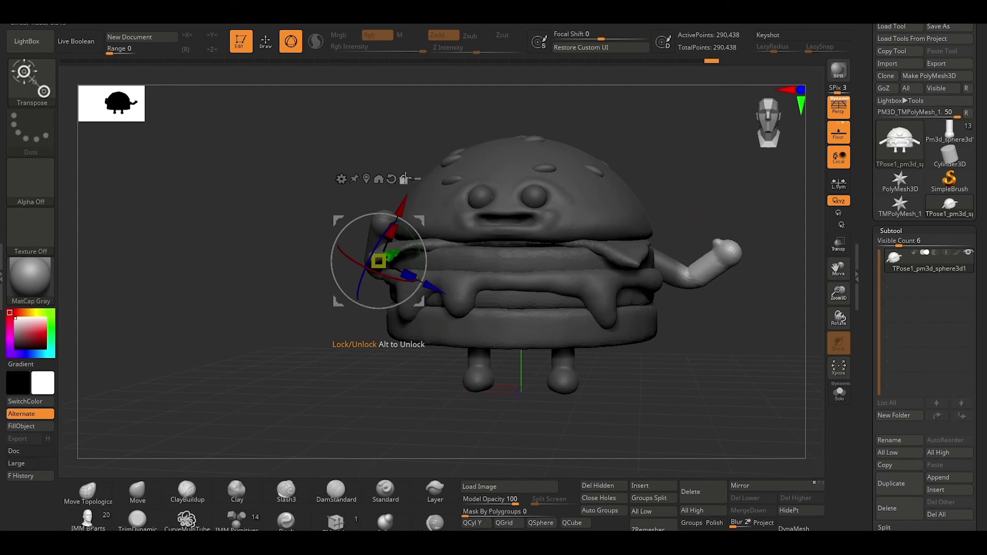
left_click_drag(422, 221, 720, 206, "alt")
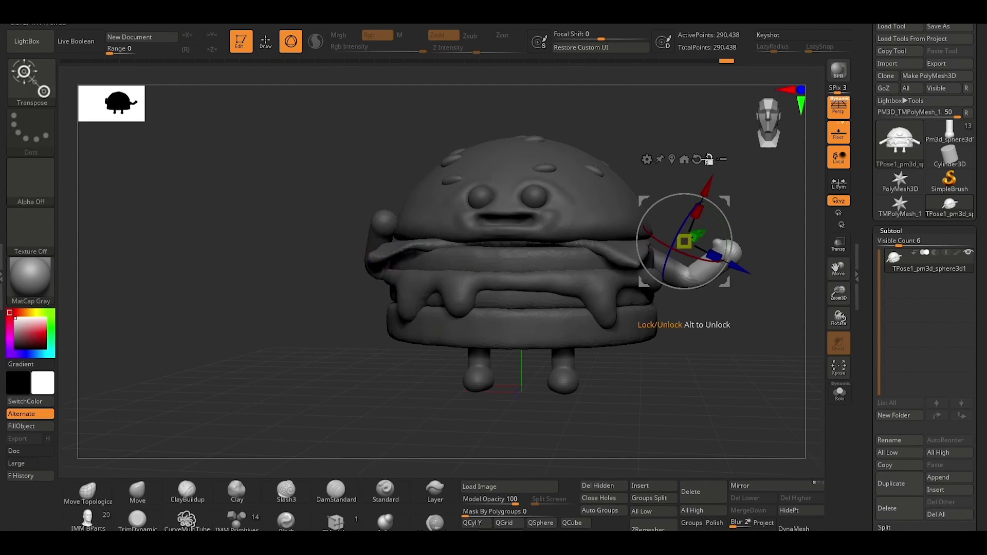
left_click(697, 159)
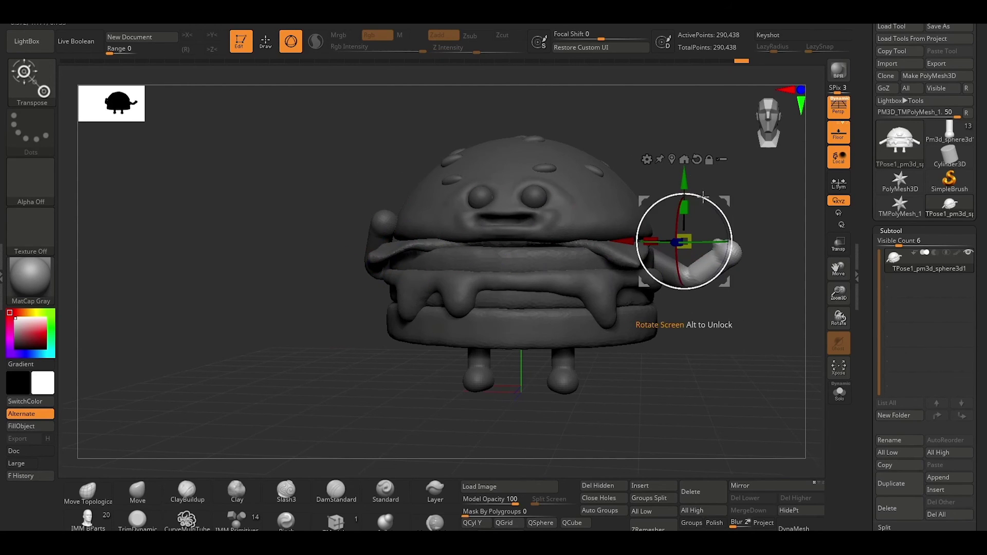
mouse_move(704, 202)
left_mouse_down()
mouse_move(637, 193)
mouse_move(635, 177)
left_mouse_up()
left_click_drag(625, 249, 614, 255)
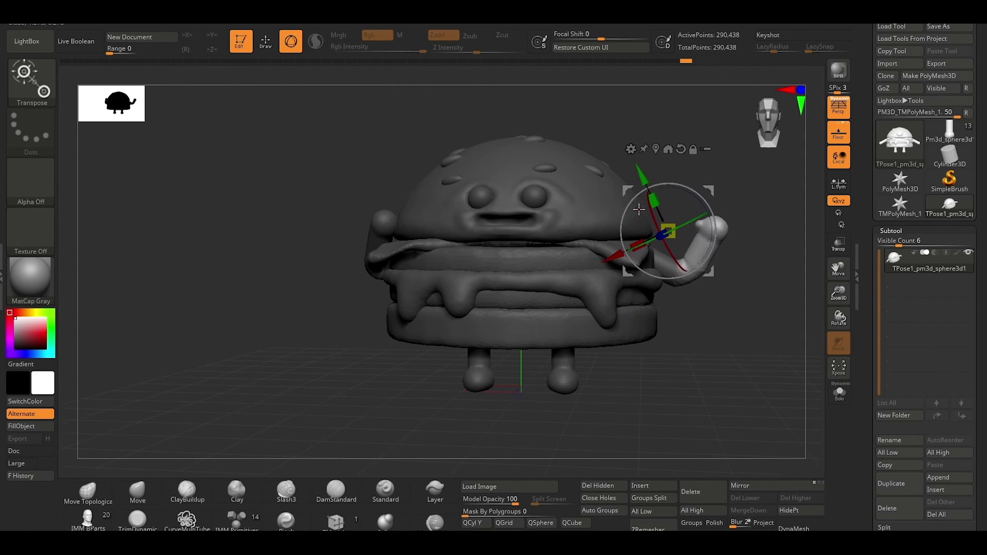
key("q")
Refine the raised right arm from a side view, nudging it back and lifting it higher.
key("w")
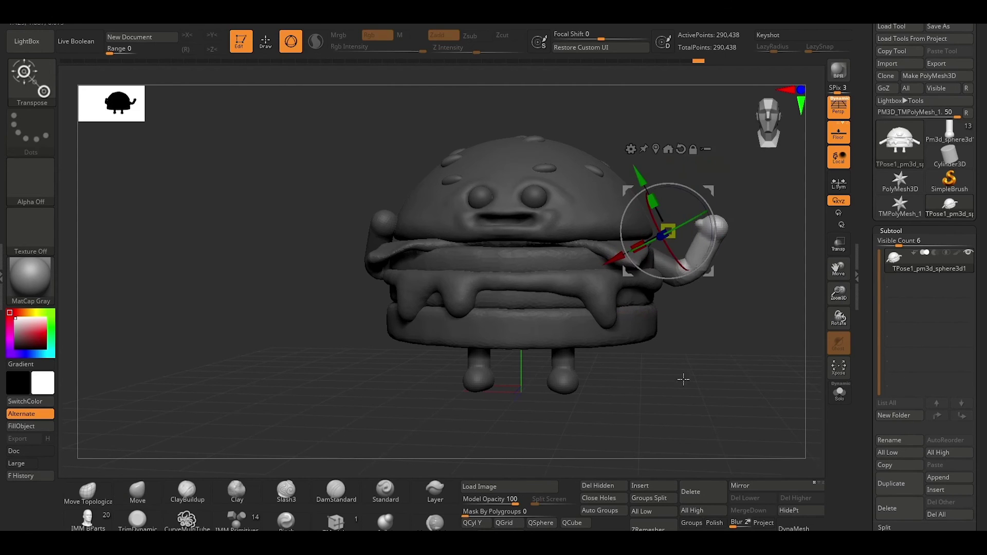
left_click_drag(683, 379, 705, 380)
left_click_drag(743, 351, 688, 368)
left_click_drag(618, 245, 611, 245)
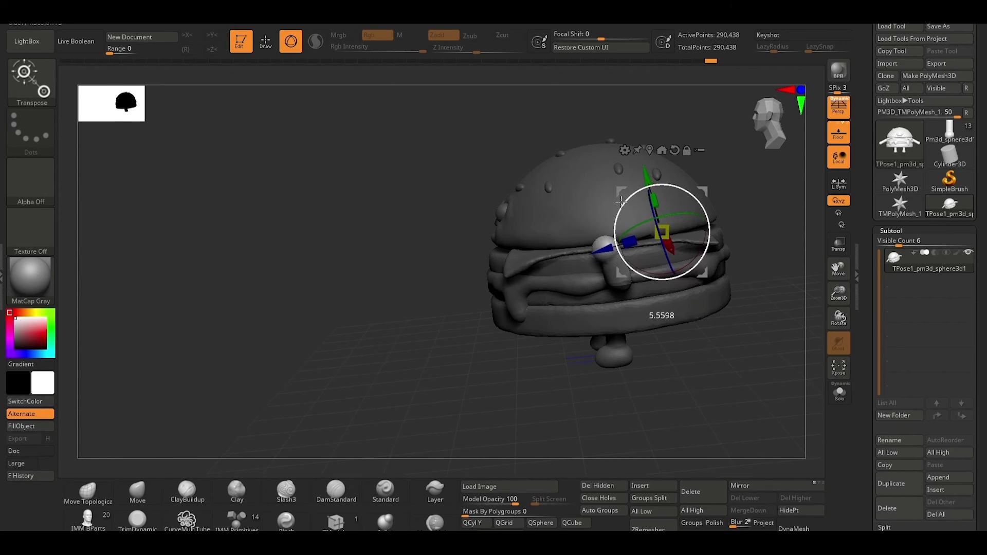
left_click_drag(622, 198, 615, 188)
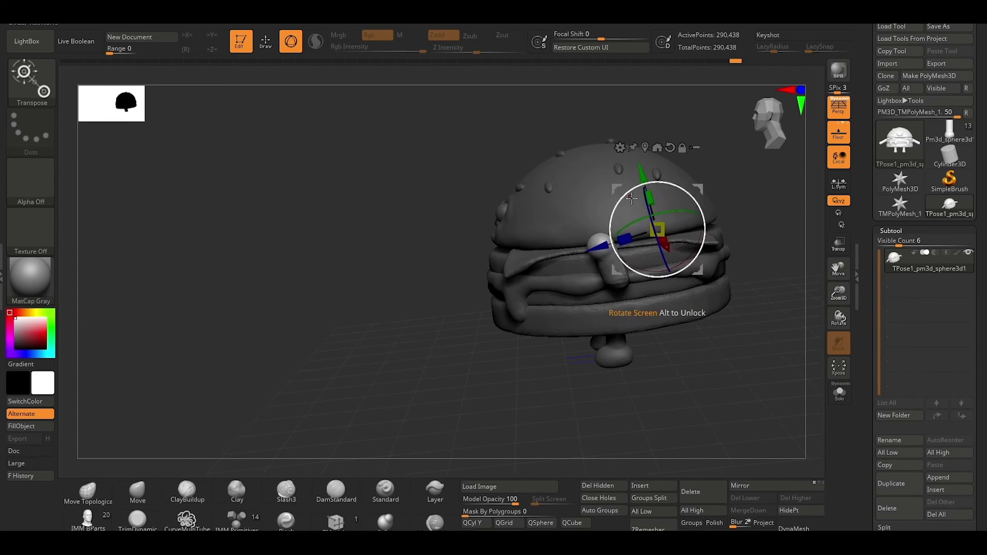
left_click_drag(701, 221, 694, 249)
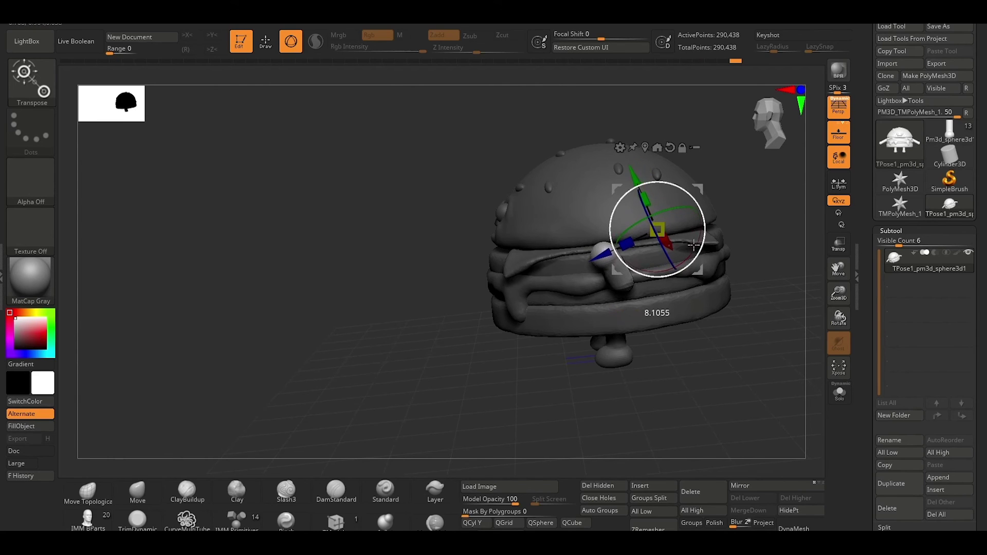
left_click_drag(634, 177, 625, 167)
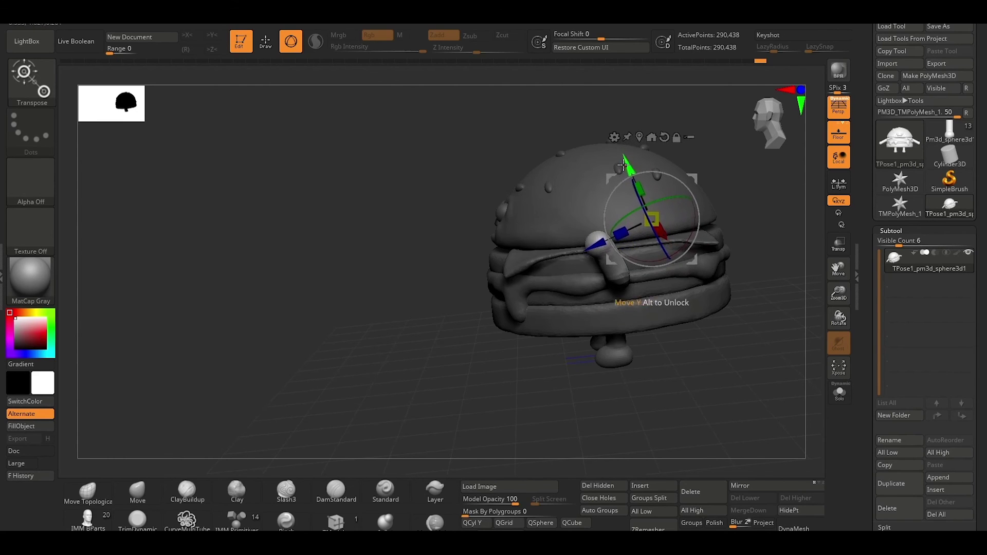
key("q")
mouse_move(494, 407)
left_mouse_down()
mouse_move(544, 389)
mouse_move(619, 394)
left_mouse_up()
mouse_move(697, 358)
left_mouse_down()
mouse_move(720, 419)
mouse_move(693, 422)
mouse_move(709, 376)
left_mouse_up()
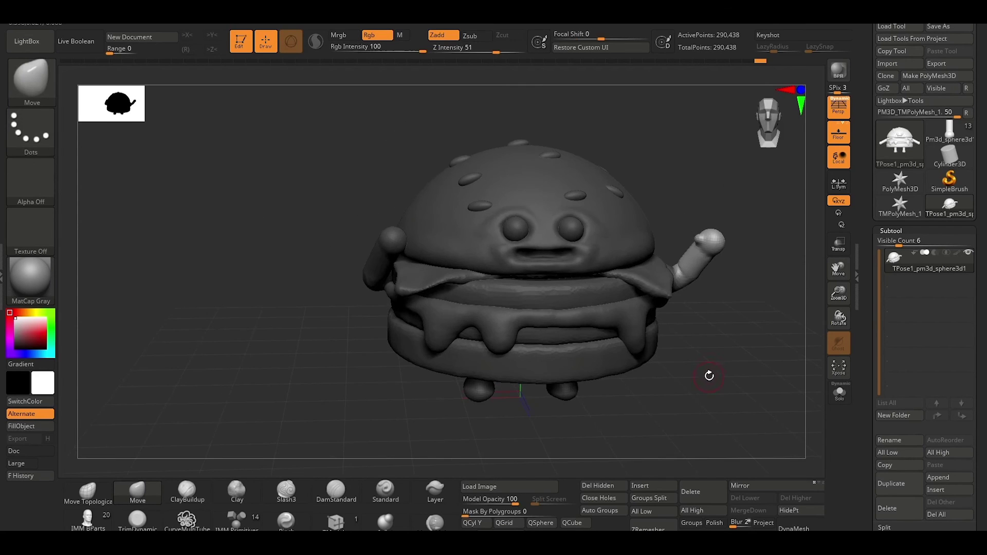
Undo the recent arm poses back to the lowered left arm and clear the mask.
key("ctrl+z")
key("ctrl+z")
key("ctrl+z")
key("ctrl+z")
key("ctrl+z")
key("ctrl+z")
key("ctrl+z")
key("ctrl+z")
key("ctrl+z")
key("ctrl+z")
key("ctrl+z")
key("ctrl+z")
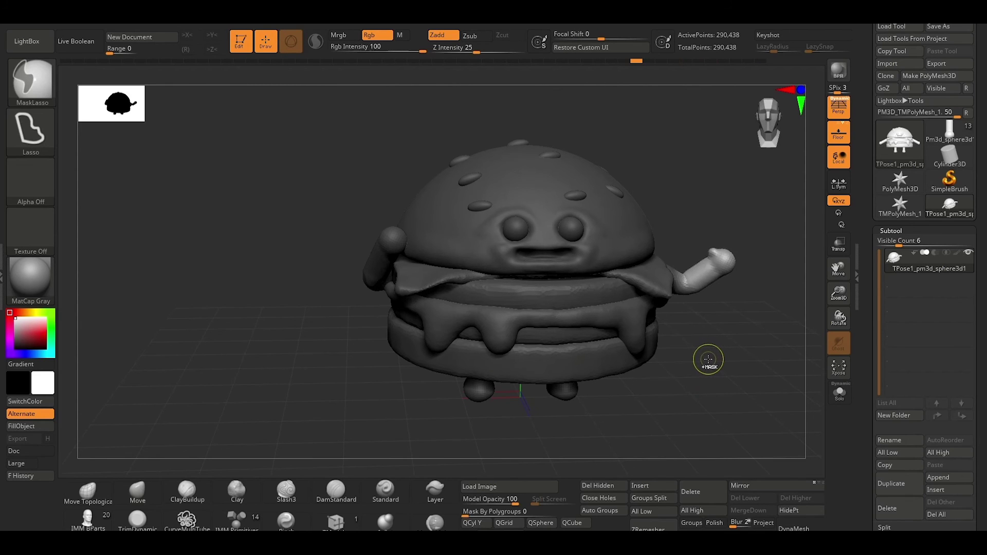
left_click(708, 359, "ctrl")
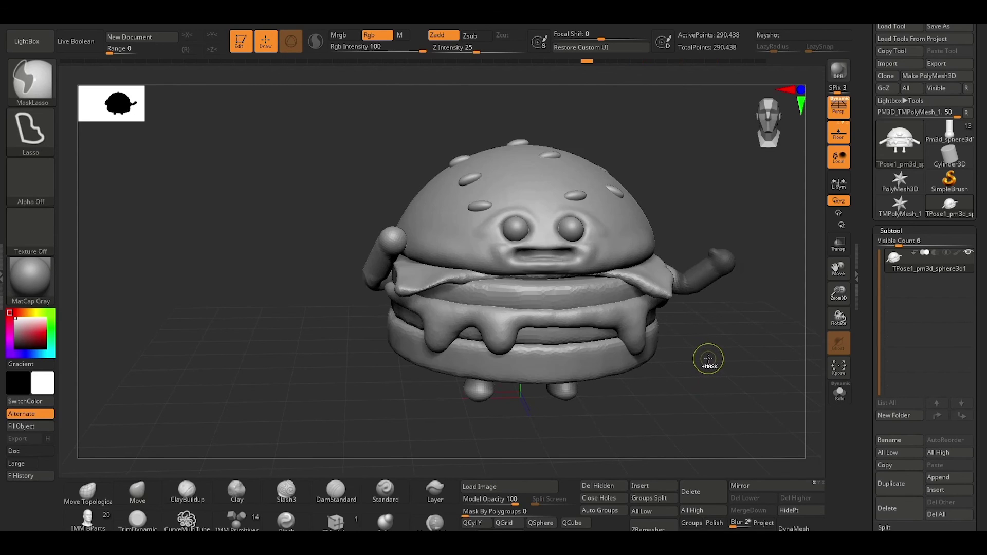
key("ctrl+z")
key("ctrl+z")
key("ctrl+z")
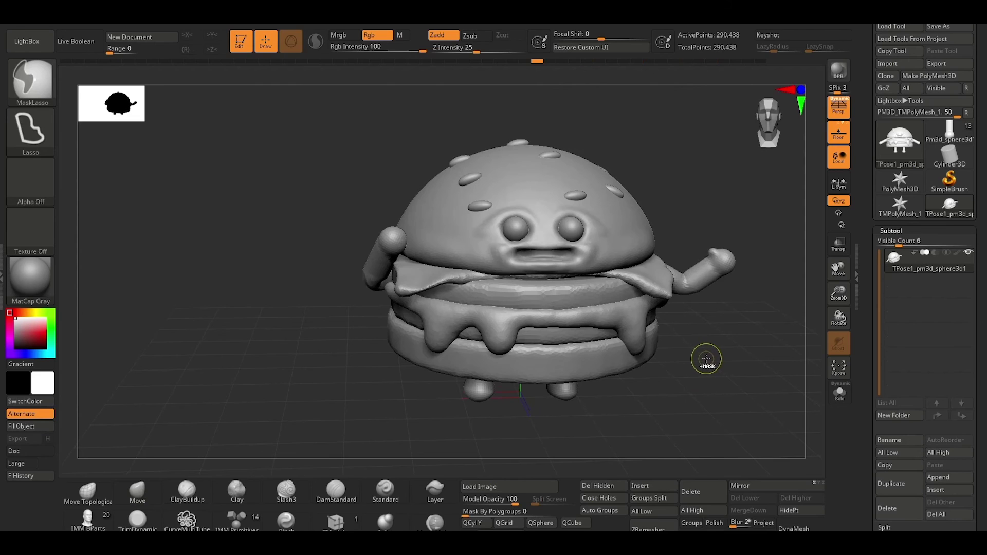
key("ctrl+z")
key("ctrl+z")
key("ctrl+z")
key("ctrl+z")
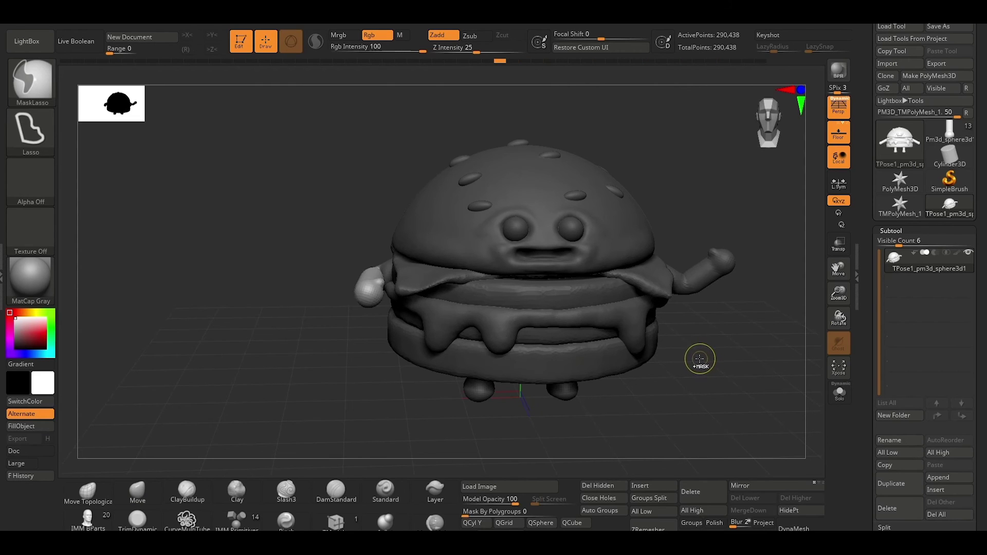
key("ctrl+z")
Rotate the left arm up into a raised, fist-up pose and view the whole character.
key("w")
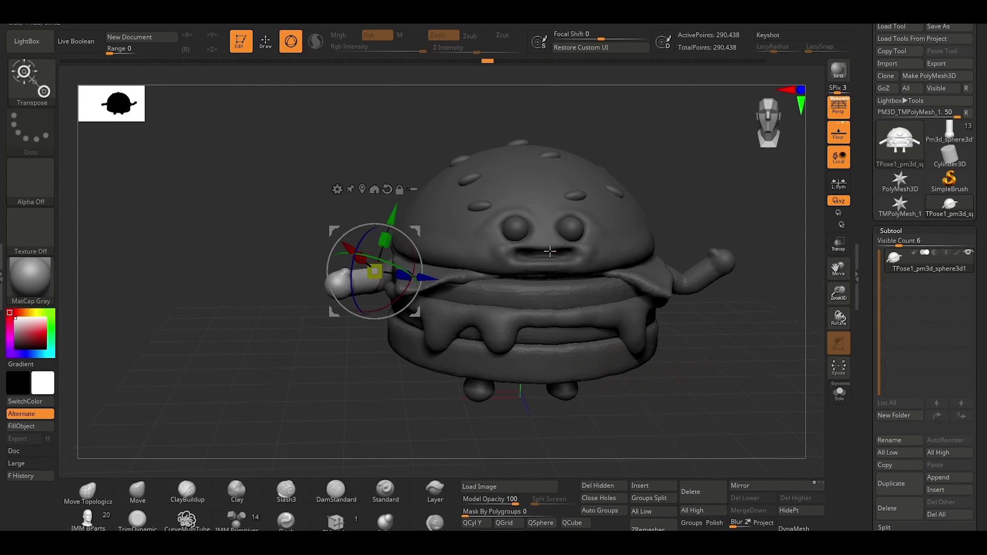
mouse_move(347, 257)
left_mouse_down()
mouse_move(355, 224)
mouse_move(459, 223)
left_mouse_up()
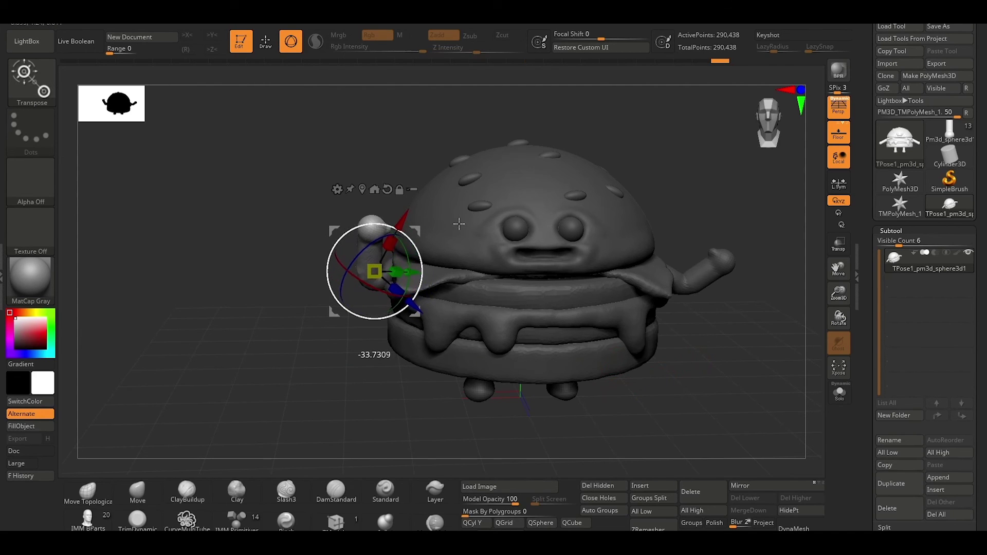
key("q")
left_click_drag(452, 427, 488, 391)
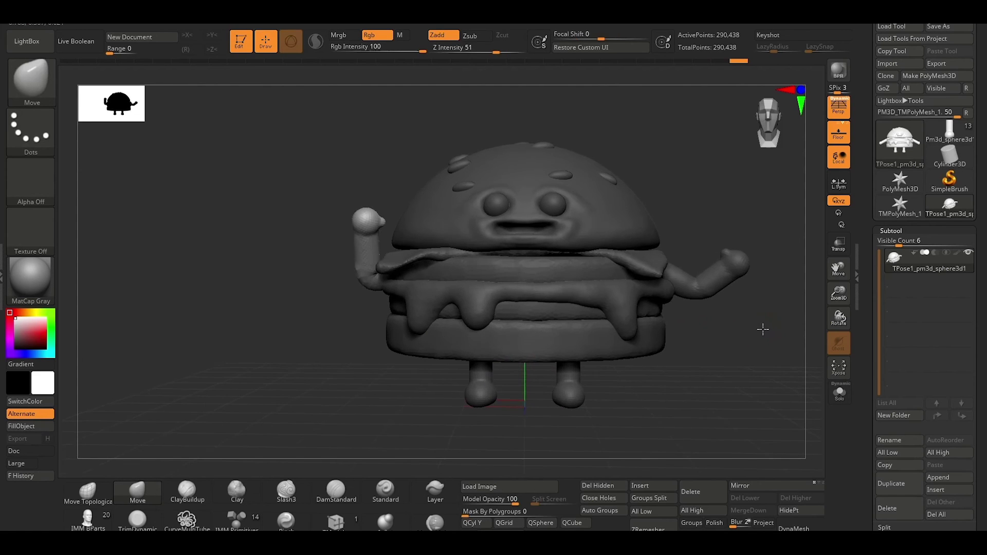
mouse_move(759, 340)
left_mouse_down("alt")
mouse_move(744, 348)
mouse_move(701, 337)
mouse_move(692, 324)
mouse_move(635, 338)
mouse_move(678, 332)
left_mouse_up("alt")
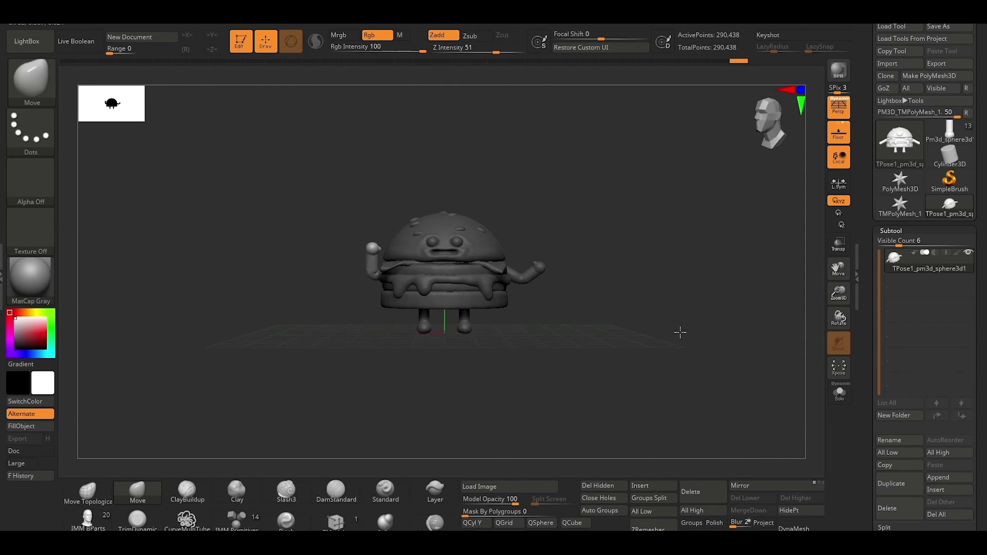
Recentre the burger in view and bring up the ZPlugin list of plugins.
mouse_move(617, 248)
left_mouse_down("alt")
mouse_move(661, 255)
mouse_move(643, 236)
mouse_move(653, 174)
left_mouse_up("alt")
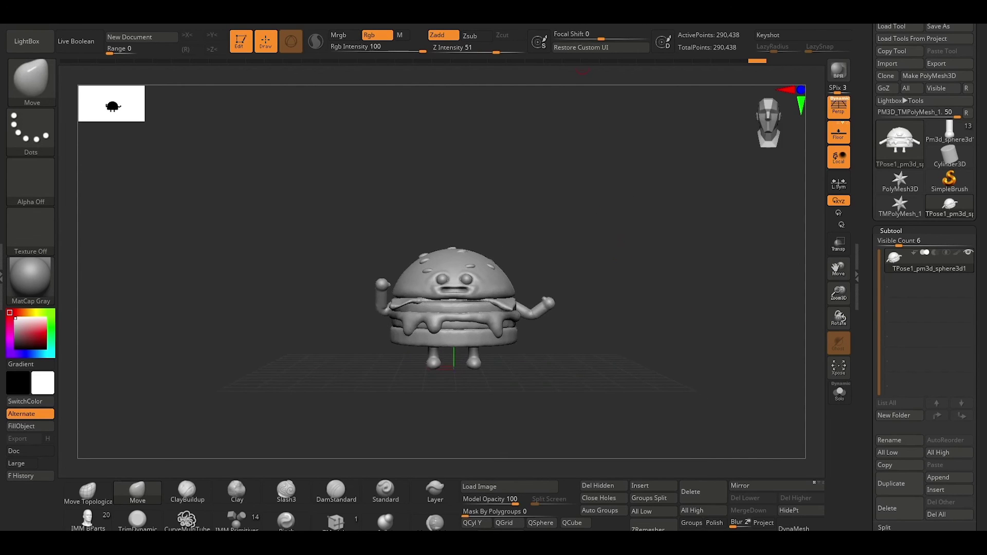
left_click(589, 24)
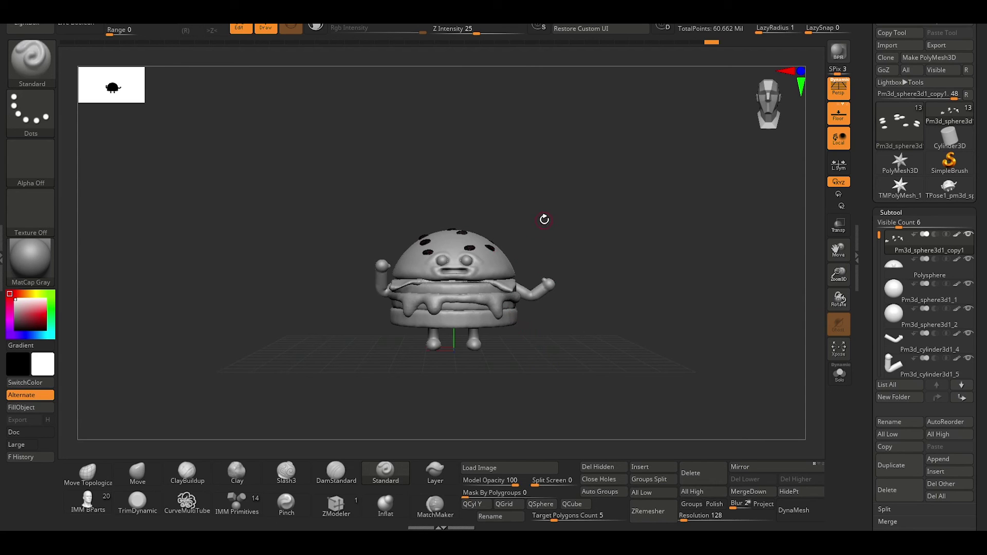
Frame the whole burger and orbit to view the seeded top bun.
key("f")
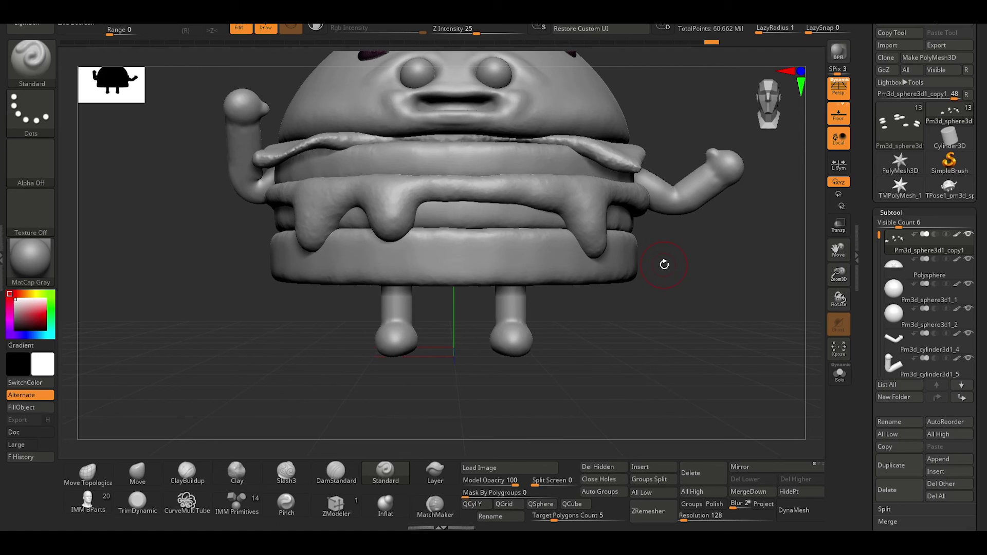
mouse_move(693, 112)
left_mouse_down()
mouse_move(659, 234)
mouse_move(627, 183)
left_mouse_up()
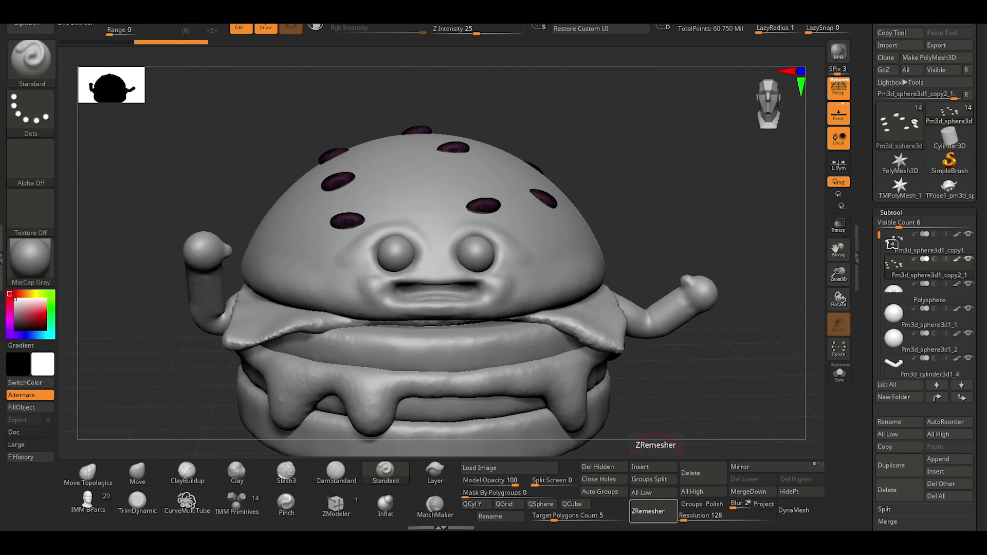
Compare the retopologized seed copy against the original dense seeds on the top bun.
left_click(896, 269)
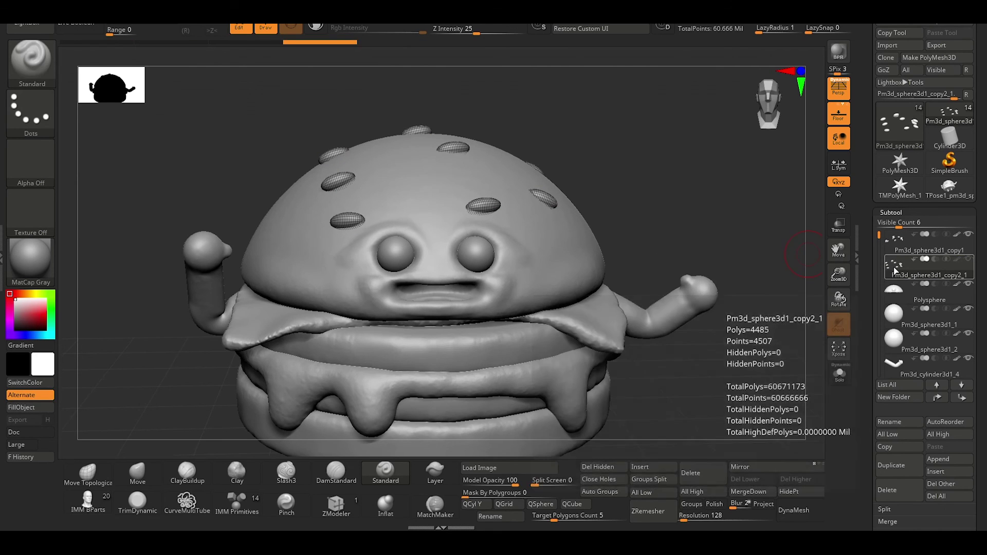
left_click(896, 245)
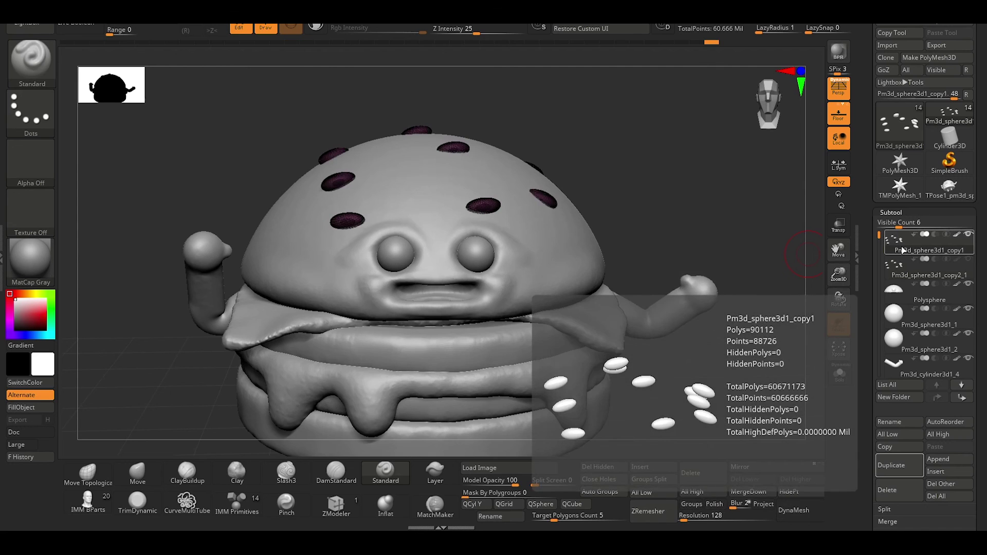
left_click(895, 268)
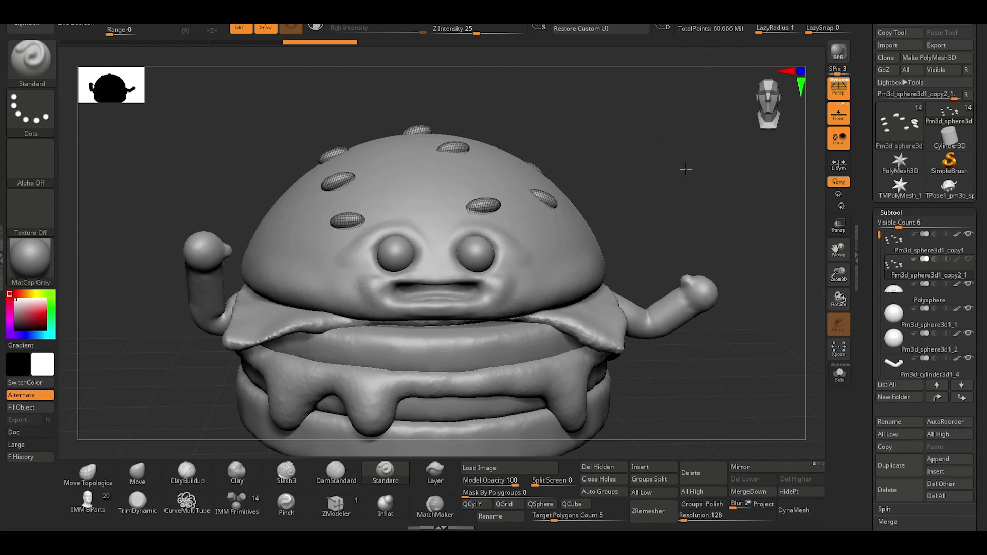
scroll(686, 168, "up", 3)
scroll(709, 175, "up", 2)
mouse_move(738, 184)
left_mouse_down("alt")
mouse_move(733, 252)
mouse_move(287, 199)
left_mouse_up("alt")
mouse_move(170, 251)
left_mouse_down()
mouse_move(159, 262)
mouse_move(167, 277)
left_mouse_up()
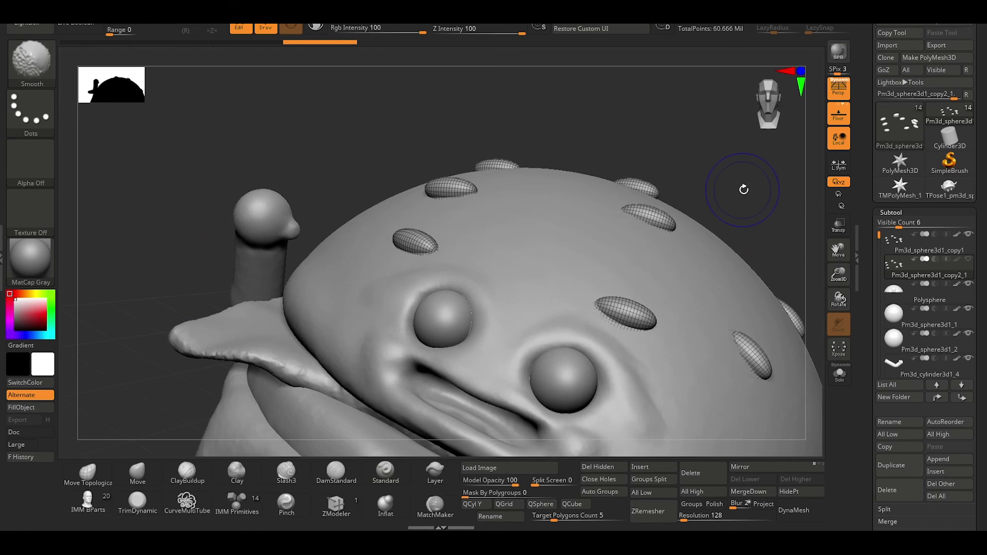
scroll(738, 181, "up", 3)
left_click_drag(562, 211, 165, 199, "alt")
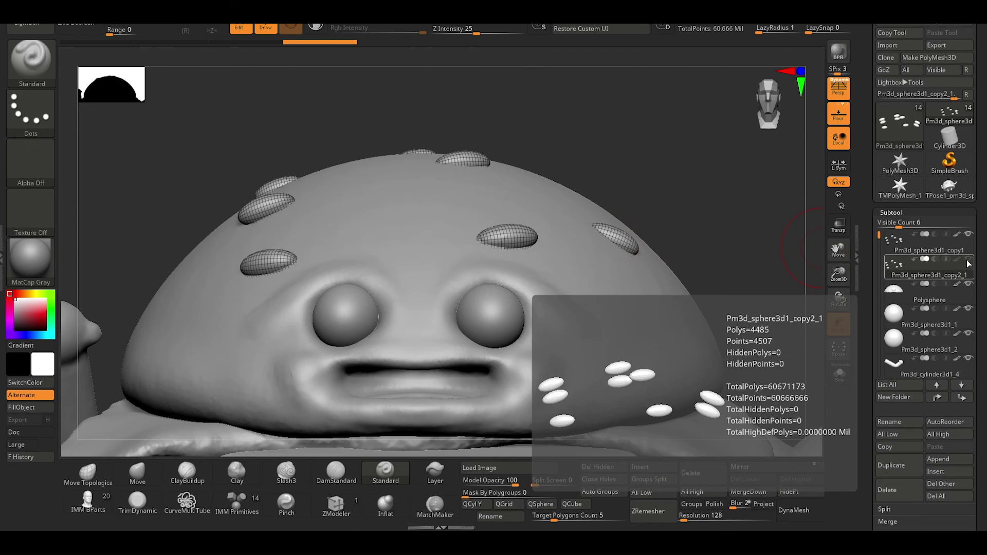
Delete the dense seeds subtool Pm3d_sphere3d1_copy1 and confirm the removal.
mouse_move(897, 264)
left_click(900, 261)
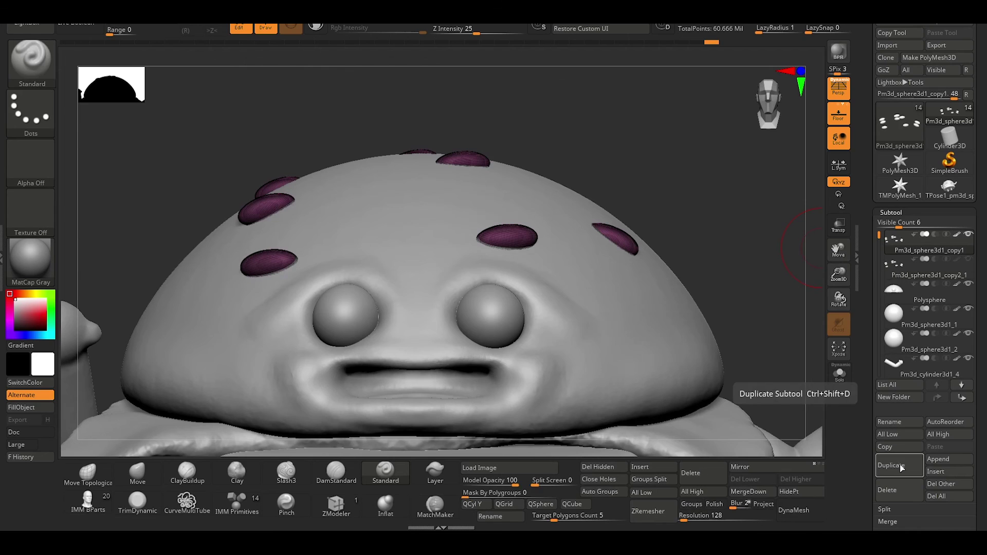
left_click(898, 492)
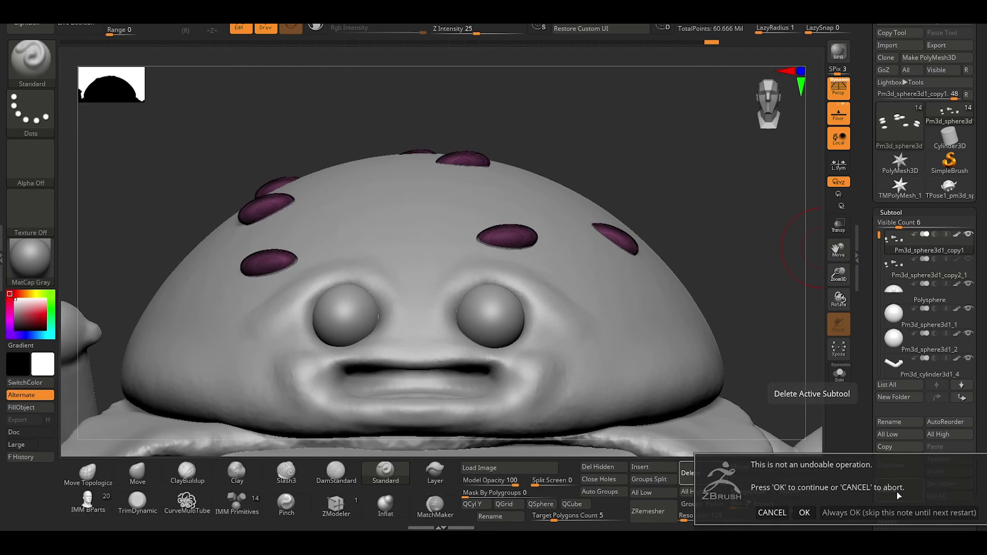
left_click(805, 513)
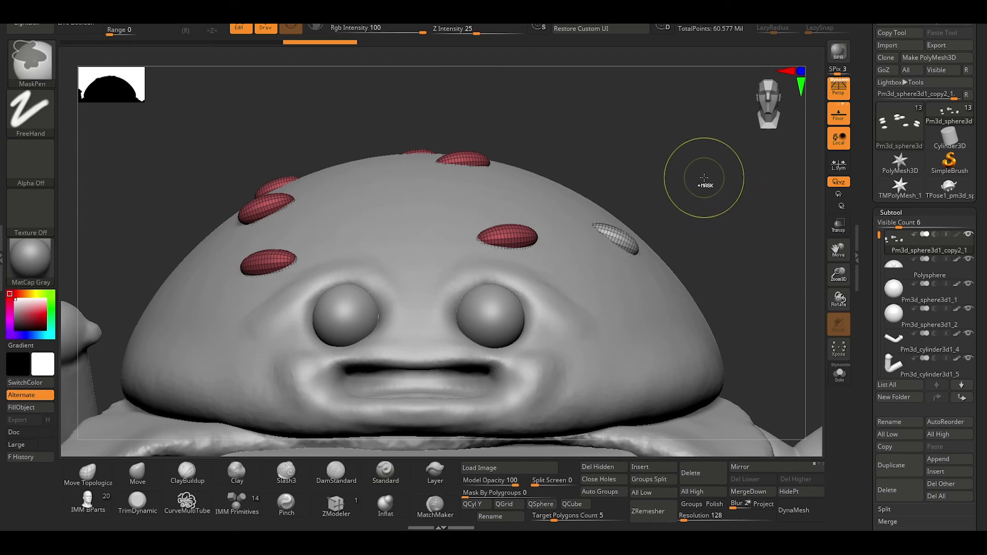
Remesh the top bun copy, then inspect it solo with the original hidden and Polyframe off.
left_click(894, 273)
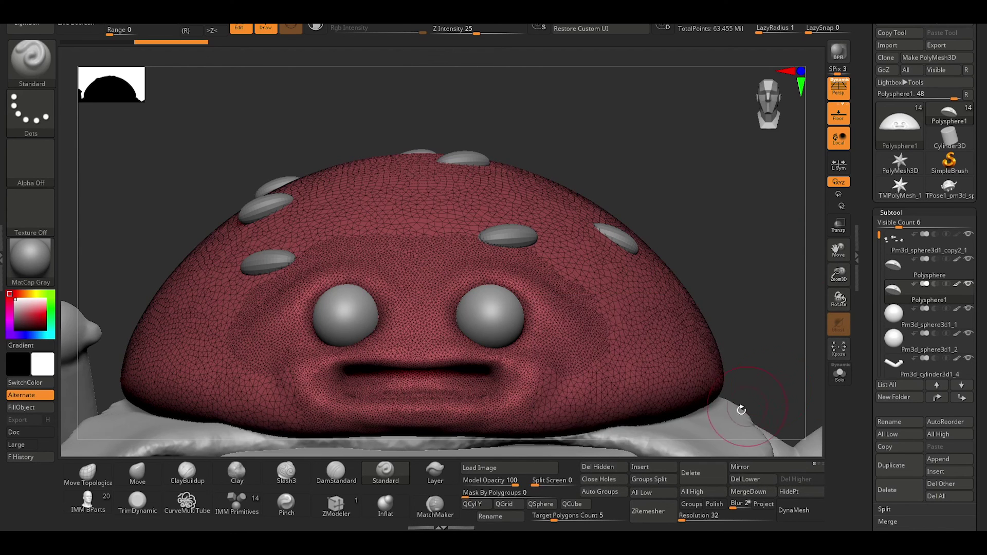
left_click(695, 515)
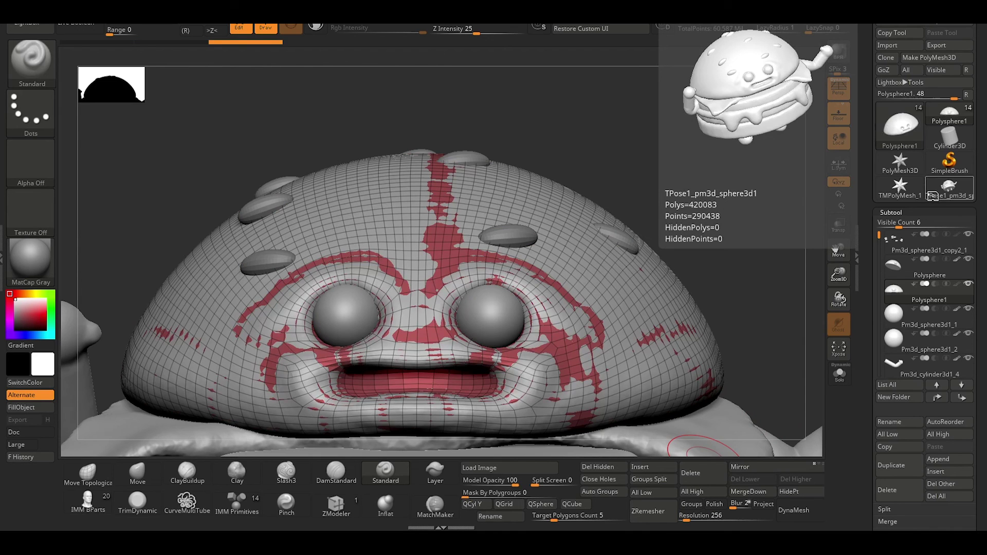
key("shift")
left_click(968, 235, "shift")
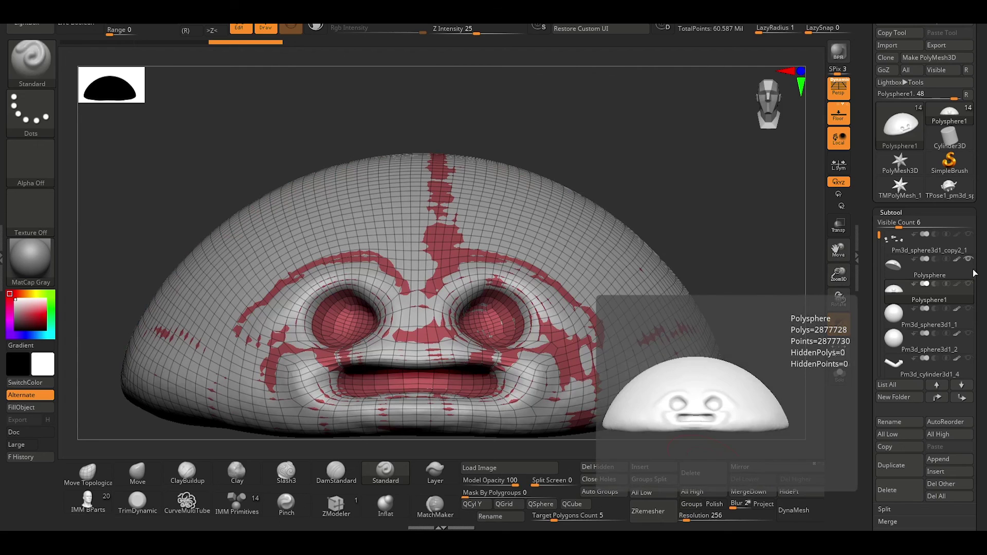
mouse_move(929, 267)
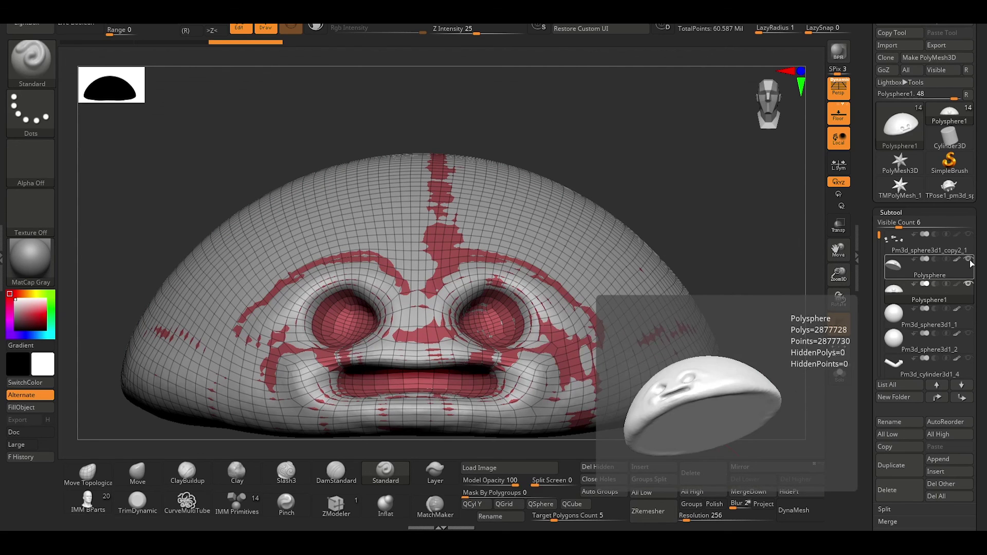
left_click(970, 261)
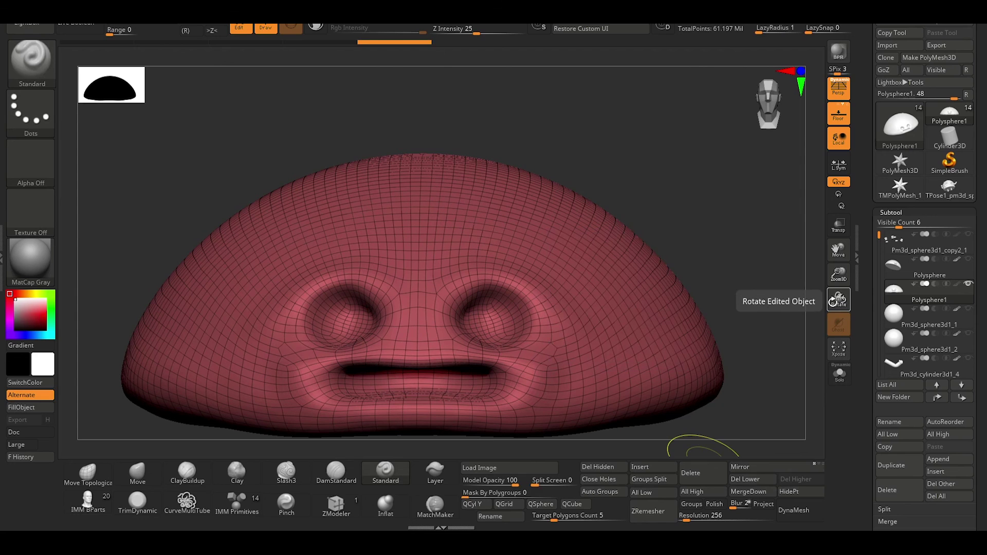
key("shift+f")
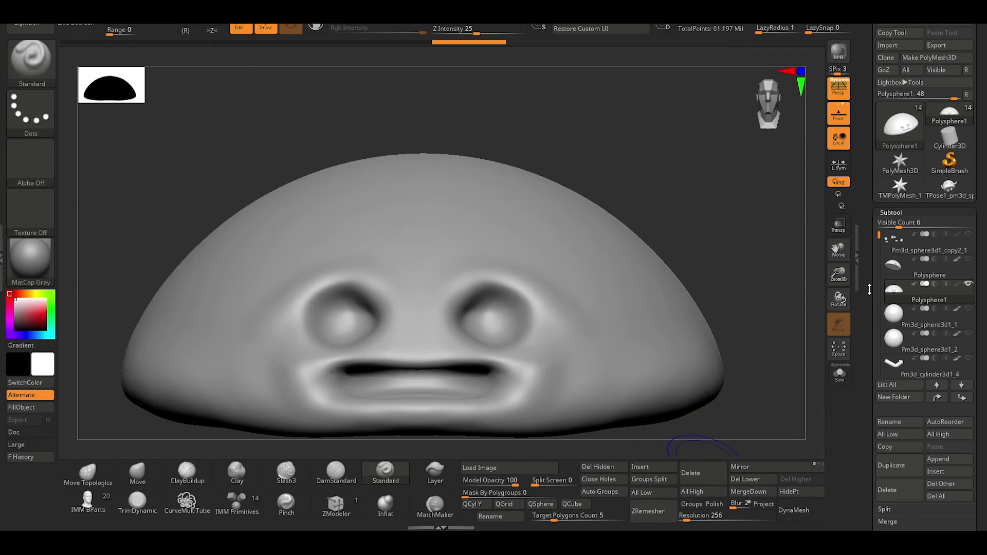
left_click(970, 235)
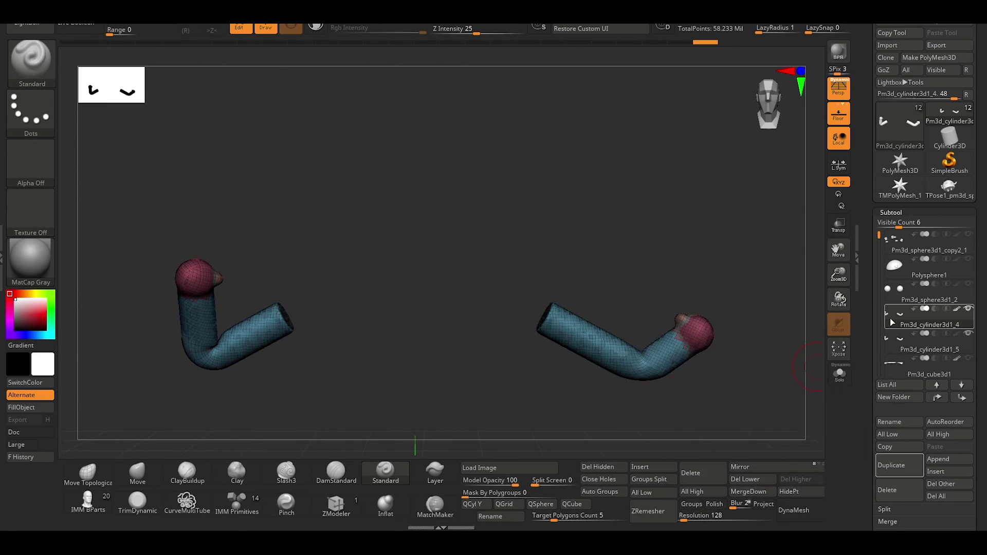
ZRemesh a copy of the Pm3d_cube3d1 wavy sheet and view it top-down.
left_click(896, 350)
left_click(648, 511)
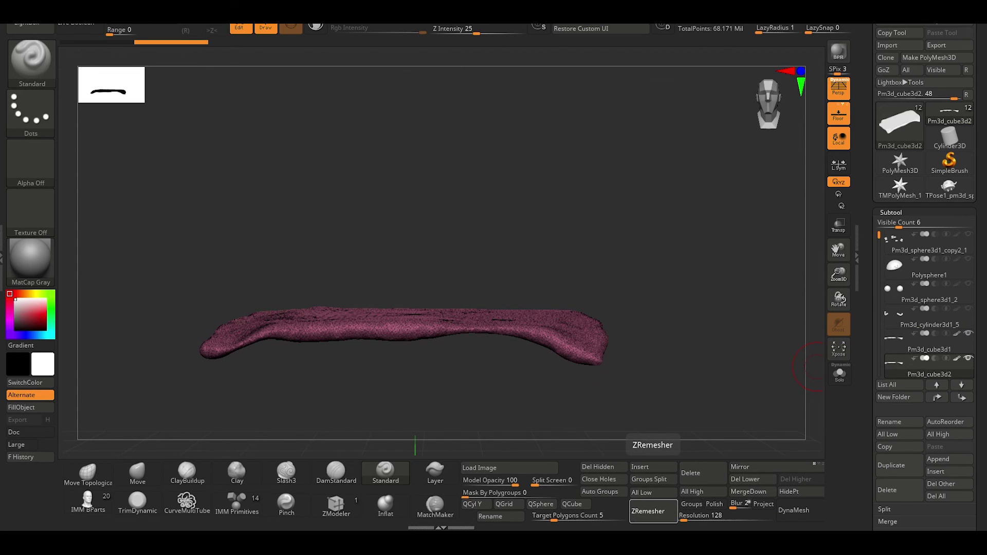
mouse_move(320, 216)
left_mouse_down()
mouse_move(320, 325)
mouse_move(663, 522)
left_mouse_up()
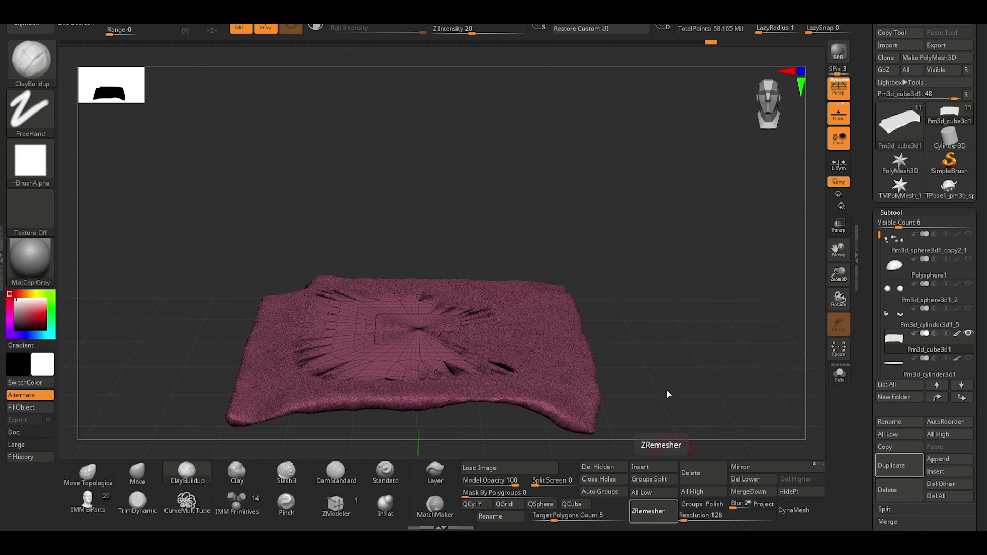
Delete the leftover disc subtool from the SubTool list.
left_click(649, 511)
left_click(891, 212)
left_click(690, 473)
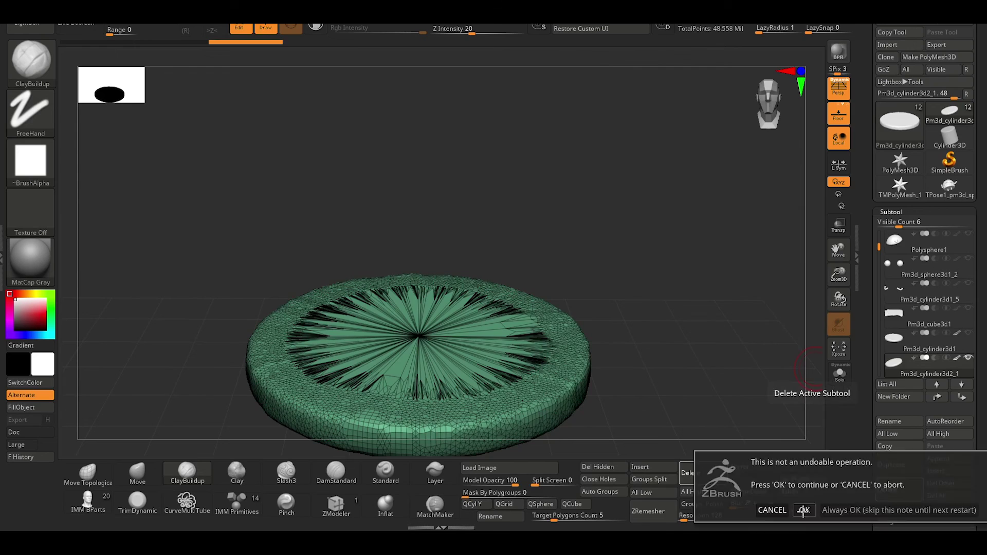
left_click(804, 509)
left_click(894, 224)
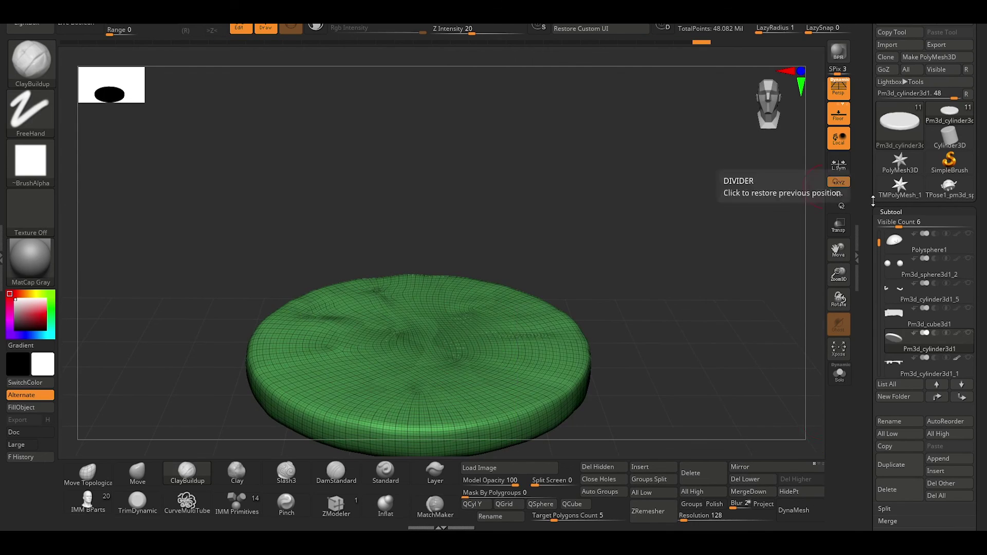
Duplicate the dark green Pm3d_cylinder3d2 disc layer and ZRemesh the copy.
left_click(905, 363)
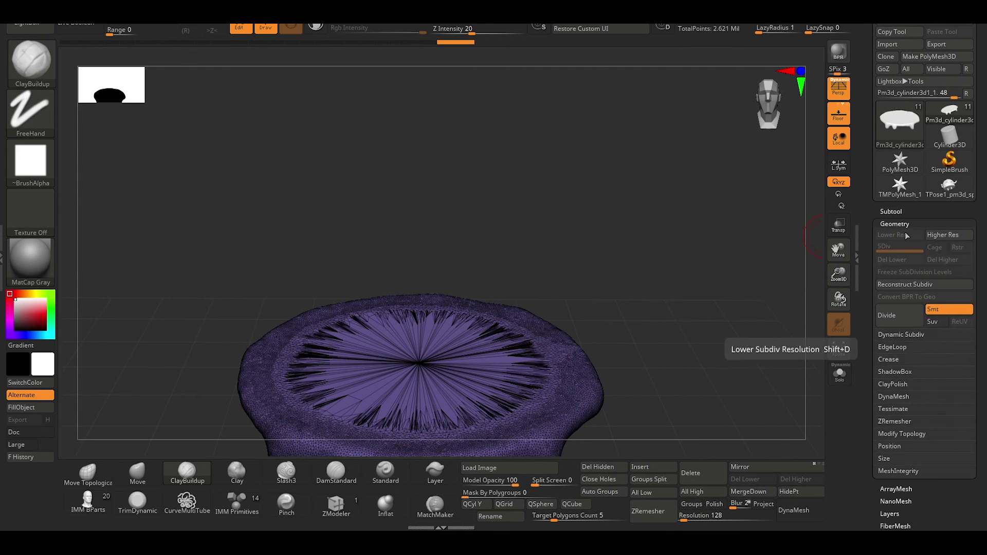
left_click(891, 212)
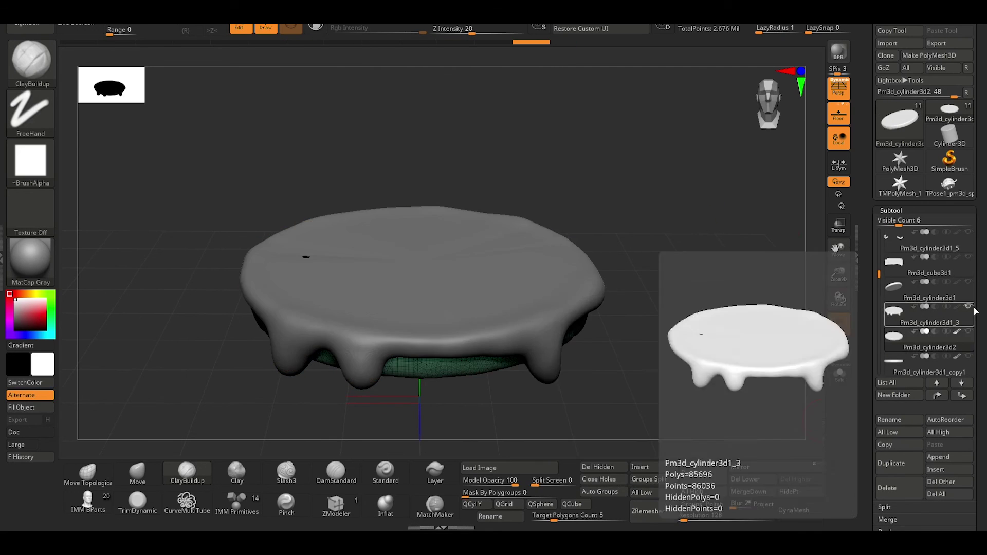
left_click(905, 340)
left_click(891, 463)
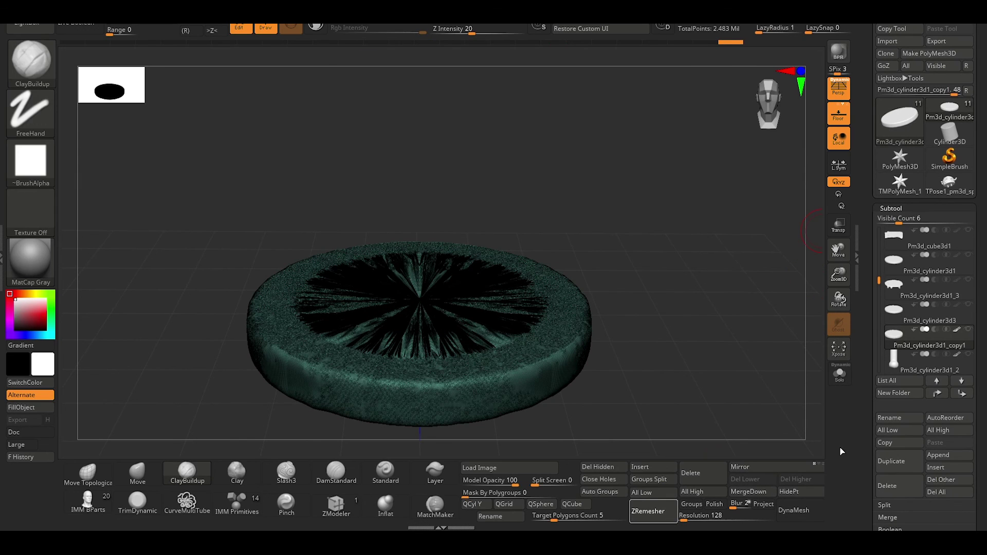
left_click(649, 512)
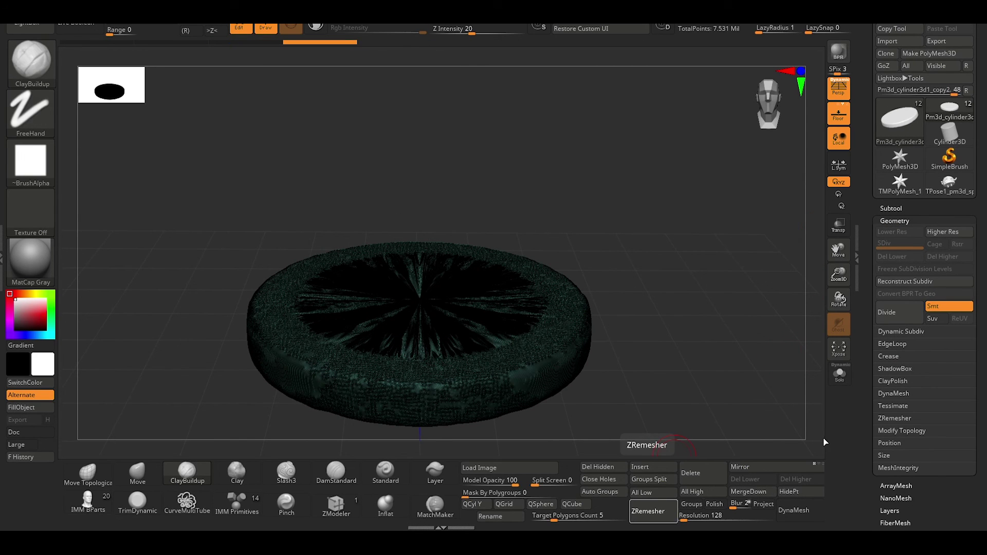